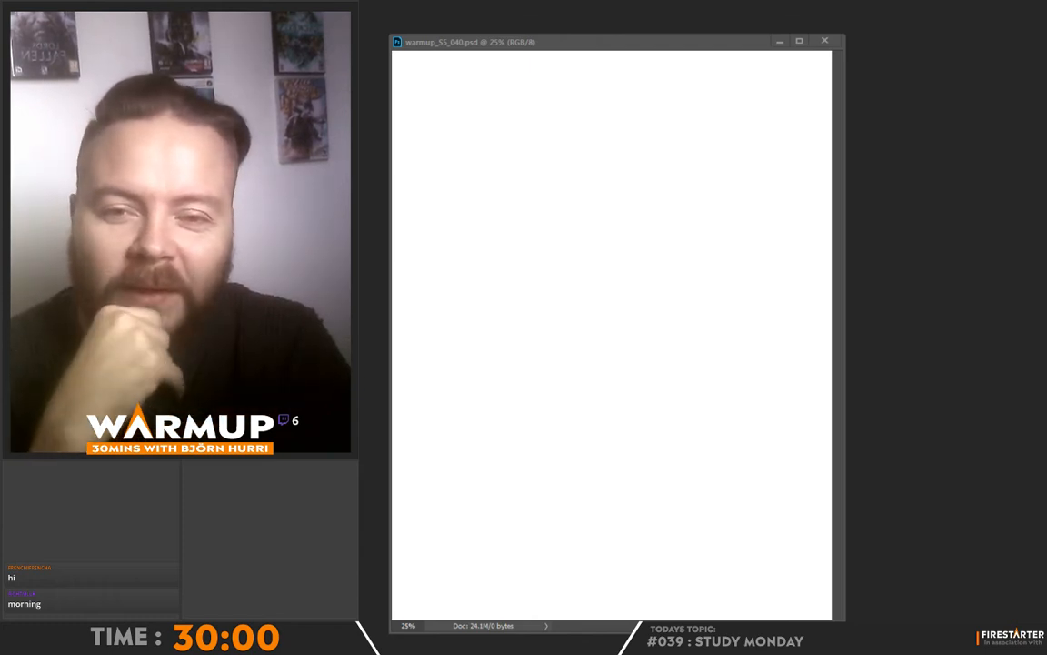
# Step: Clear the dice set in the online dice roller, roll a single six-sided die, and switch back to the Photoshop document
pyautogui.moveTo(577, 45); pyautogui.dragTo(569, 35)
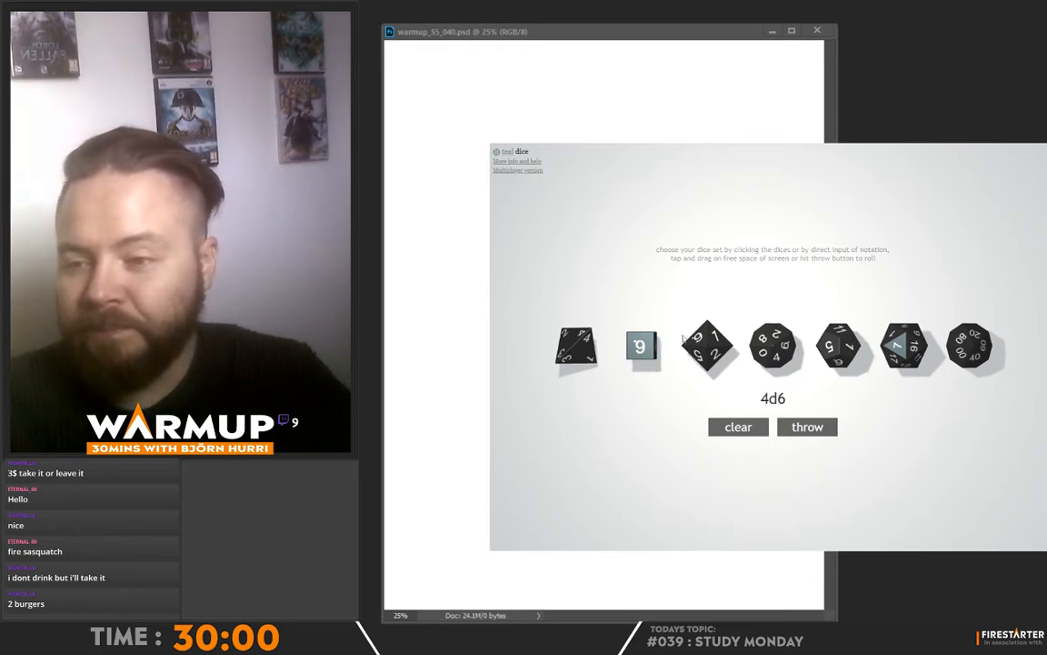
pyautogui.click(729, 428)
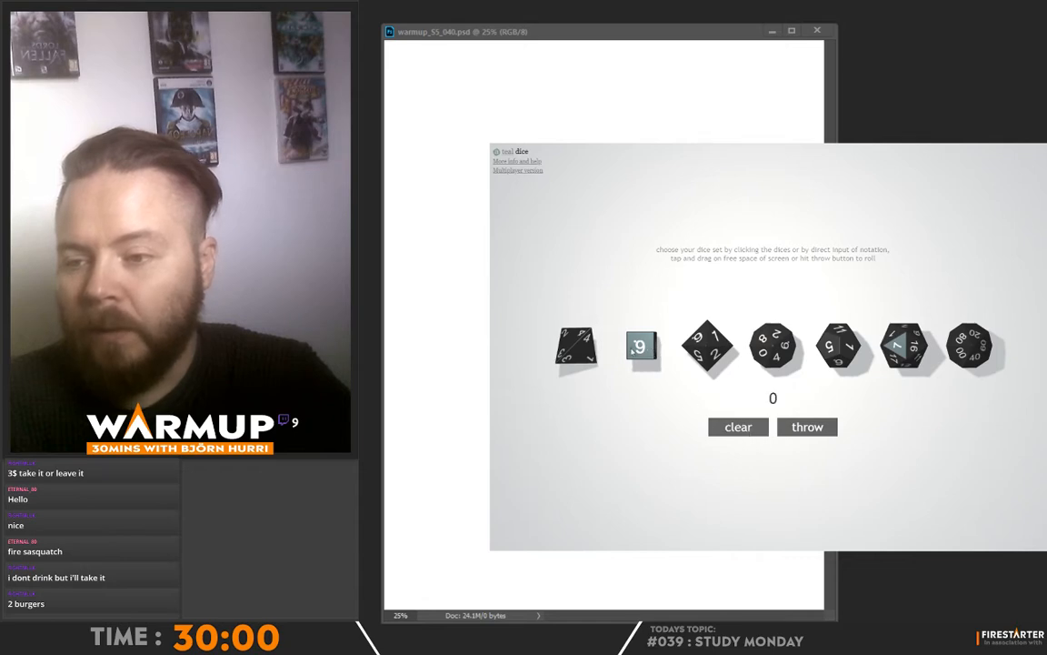
pyautogui.click(636, 349)
pyautogui.click(820, 427)
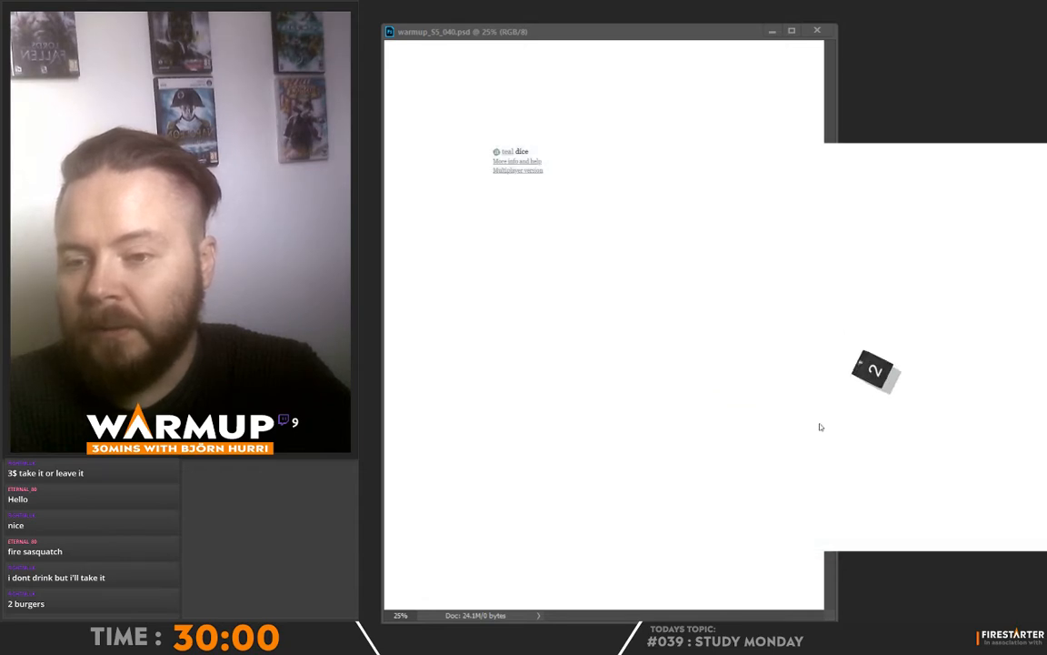
pyautogui.hotkey('alt', 'Tab')
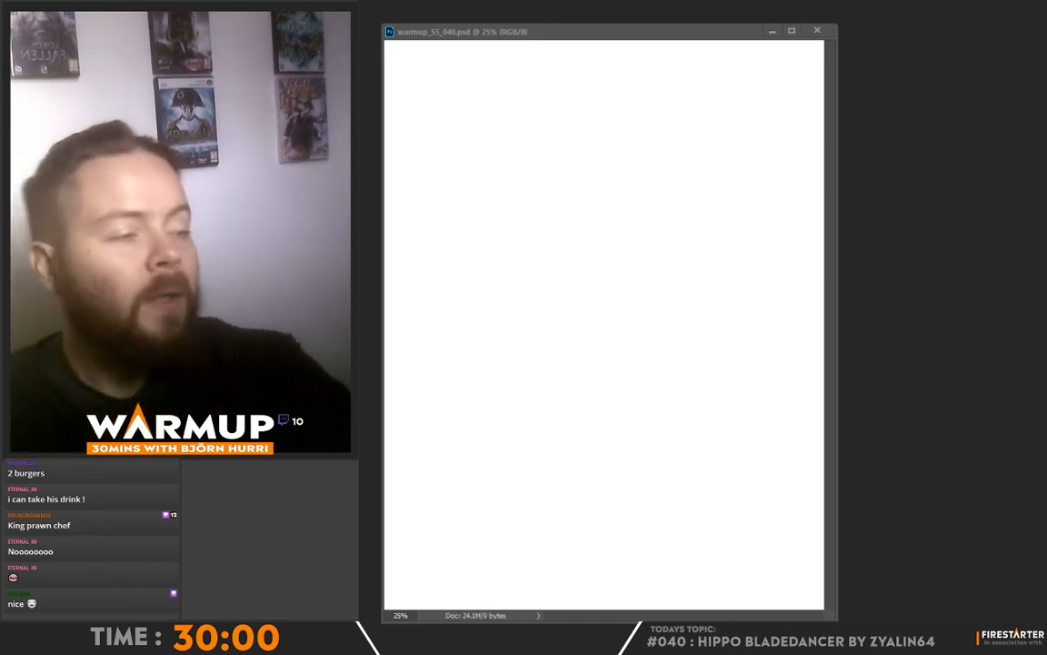
# Step: Add a new layer and sketch a curved head stroke with the 36 px brush, undoing the surplus strokes
pyautogui.hotkey('ctrl', 'shift', 'alt', 'n')
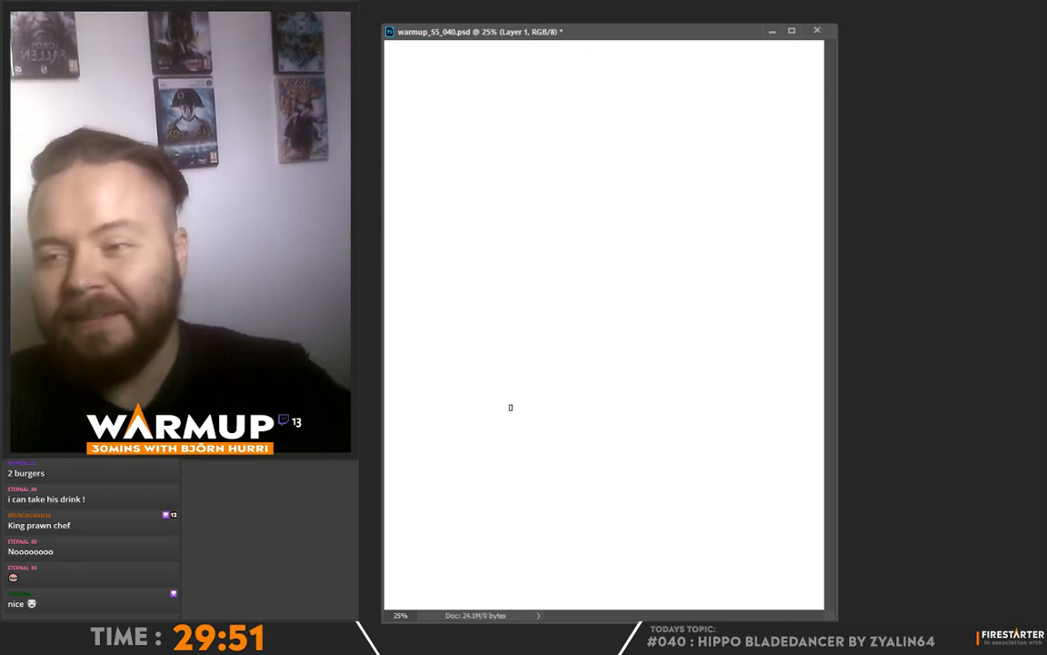
pyautogui.rightClick(569, 329)
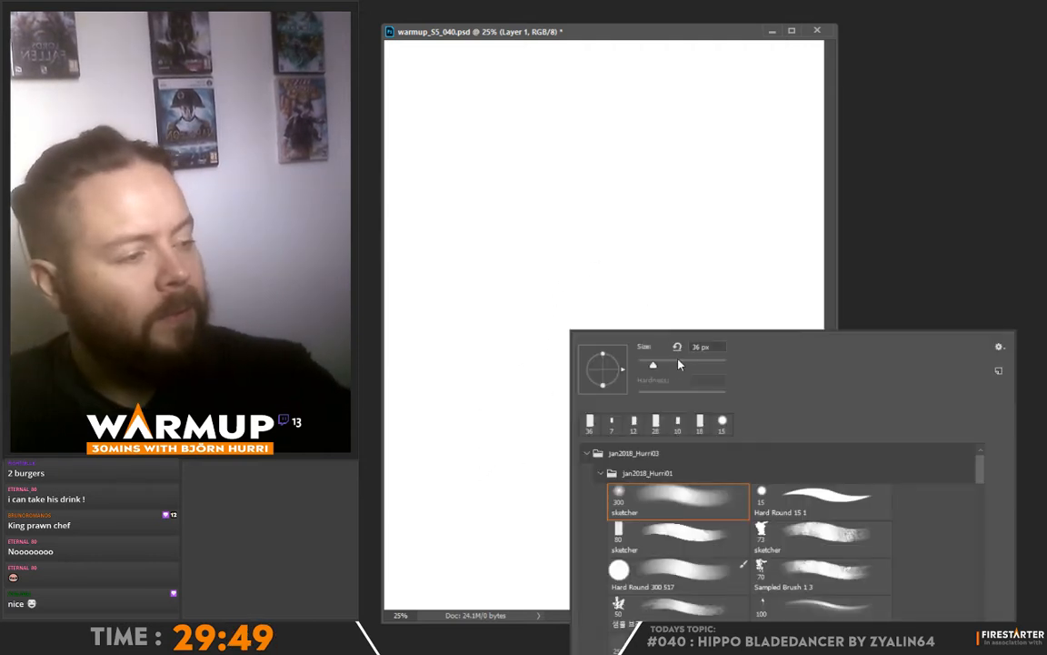
pyautogui.moveTo(538, 202)
pyautogui.mouseDown()
pyautogui.moveTo(561, 108)
pyautogui.moveTo(615, 130)
pyautogui.mouseUp()
pyautogui.moveTo(521, 171)
pyautogui.mouseDown()
pyautogui.moveTo(589, 96)
pyautogui.moveTo(520, 126)
pyautogui.moveTo(550, 232)
pyautogui.mouseUp()
pyautogui.hotkey('ctrl', 'alt', 'z')
pyautogui.hotkey('ctrl', 'alt', 'z')
pyautogui.hotkey('ctrl', 'alt', 'z')
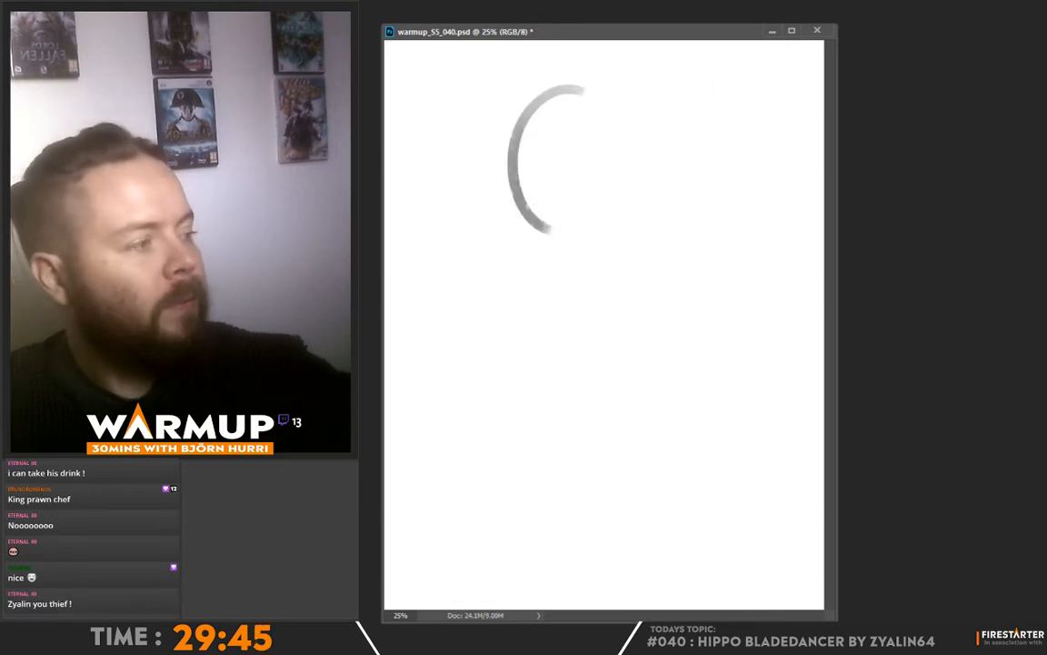
# Step: Rough in the figure with overlapping curves for the head and back, a body line, and loose strokes for both legs
pyautogui.moveTo(530, 192)
pyautogui.mouseDown()
pyautogui.moveTo(605, 86)
pyautogui.moveTo(615, 90)
pyautogui.mouseUp()
pyautogui.click(634, 156)
pyautogui.moveTo(614, 114); pyautogui.dragTo(564, 253)
pyautogui.moveTo(570, 292); pyautogui.dragTo(543, 168)
pyautogui.moveTo(499, 151)
pyautogui.mouseDown()
pyautogui.moveTo(532, 258)
pyautogui.moveTo(686, 242)
pyautogui.mouseUp()
pyautogui.moveTo(520, 273)
pyautogui.mouseDown()
pyautogui.moveTo(561, 450)
pyautogui.moveTo(595, 465)
pyautogui.mouseUp()
pyautogui.moveTo(712, 565); pyautogui.dragTo(666, 470)
pyautogui.moveTo(574, 473); pyautogui.dragTo(557, 503)
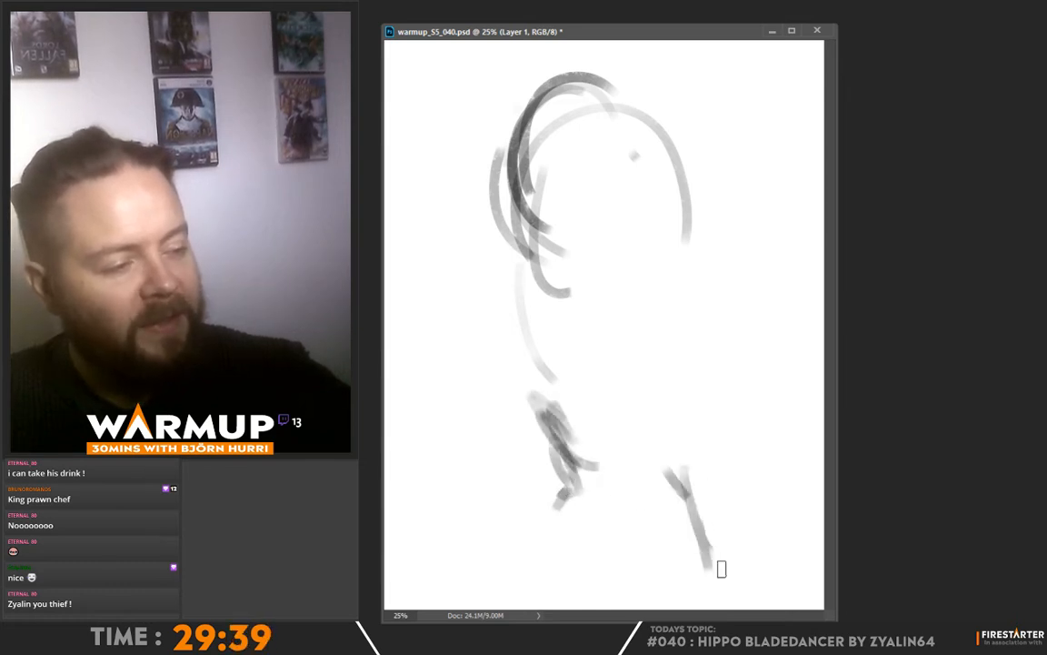
# Step: Draw a straight horizontal horizon line across the canvas just below the head, undoing the lower first attempt
pyautogui.moveTo(439, 475)
pyautogui.mouseDown()
pyautogui.moveTo(895, 491)
pyautogui.moveTo(953, 458)
pyautogui.mouseUp()
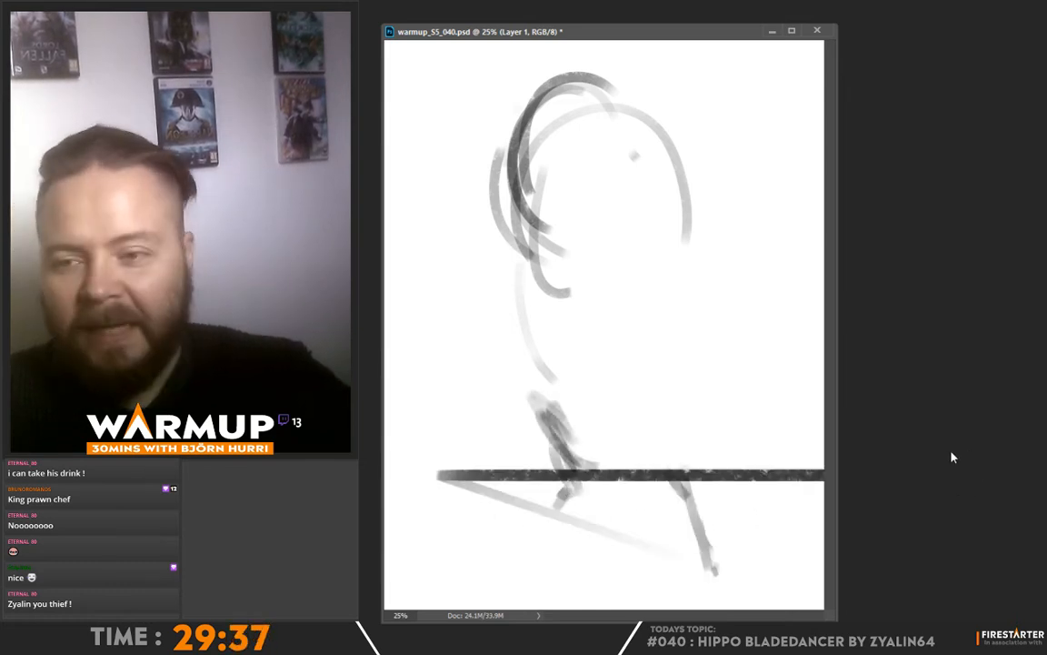
pyautogui.hotkey('ctrl', 'z')
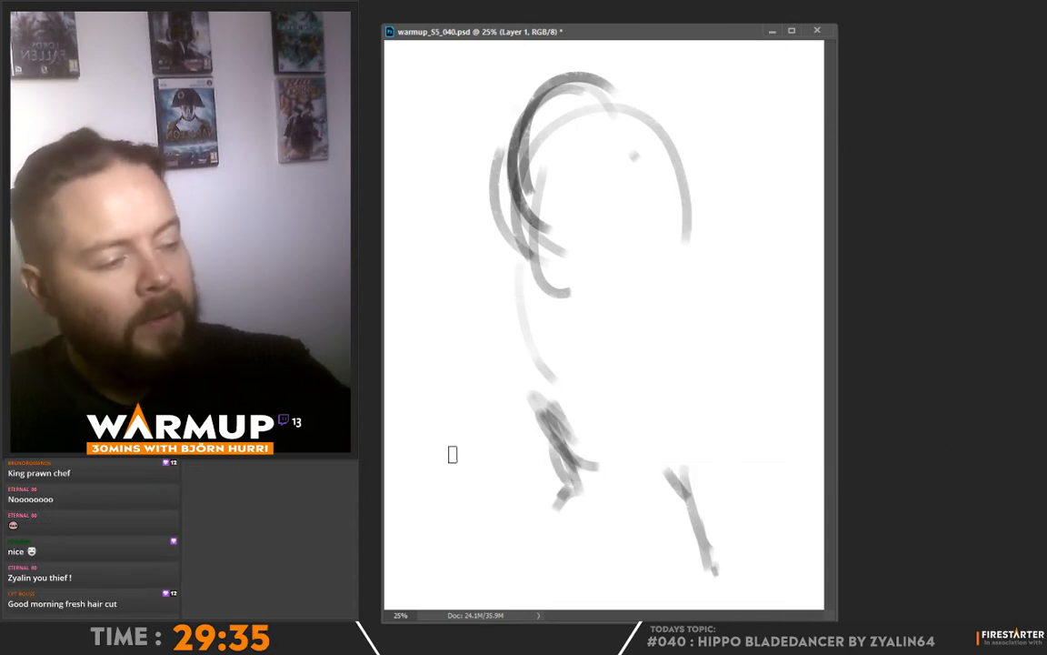
pyautogui.moveTo(417, 284); pyautogui.dragTo(987, 302)
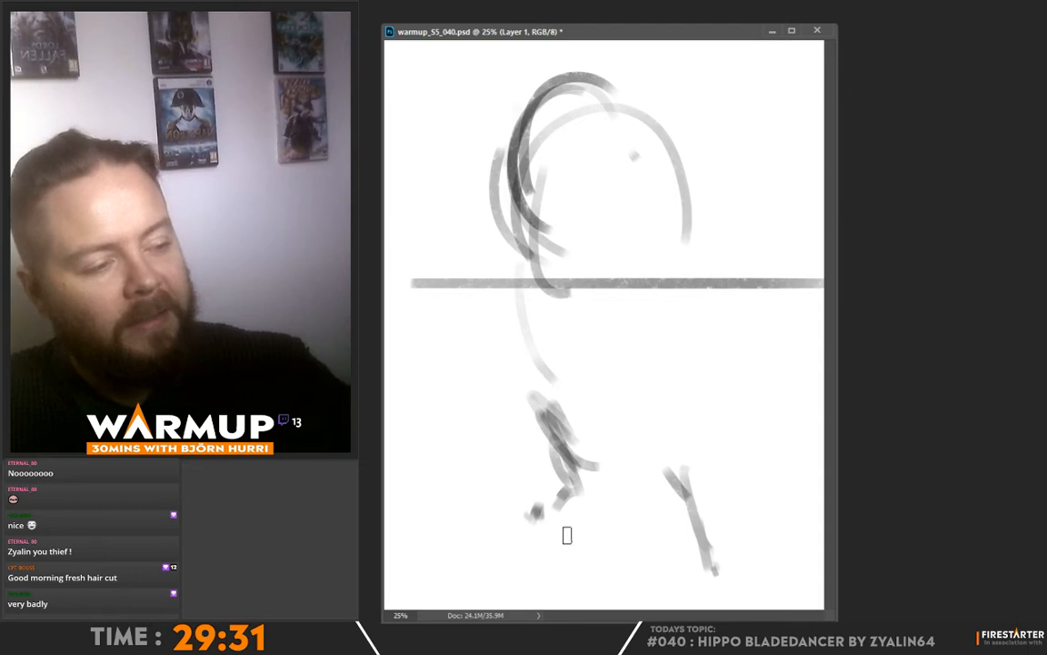
# Step: Draw a four-sided ground plane of straight lines around the feet, plus slanted guide lines beside the body and across the shoulders
pyautogui.click(498, 506)
pyautogui.keyDown('shift'); pyautogui.click(773, 560); pyautogui.keyUp('shift')
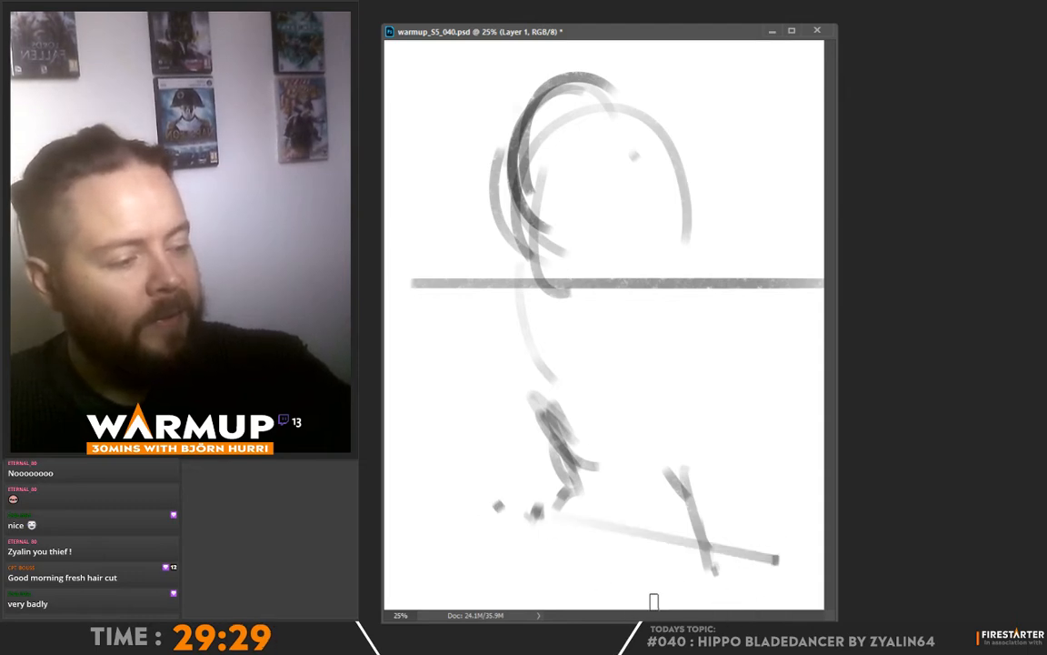
pyautogui.keyDown('shift'); pyautogui.click(610, 603); pyautogui.keyUp('shift')
pyautogui.keyDown('shift'); pyautogui.click(499, 507); pyautogui.keyUp('shift')
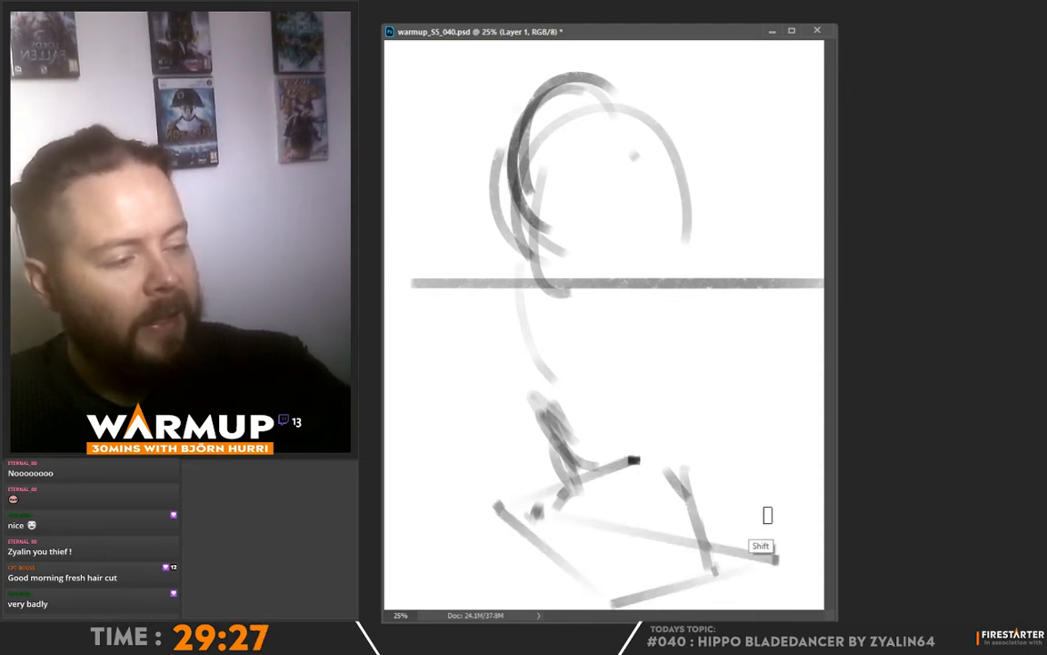
pyautogui.keyDown('shift'); pyautogui.click(627, 475); pyautogui.keyUp('shift')
pyautogui.keyDown('shift'); pyautogui.click(776, 556); pyautogui.keyUp('shift')
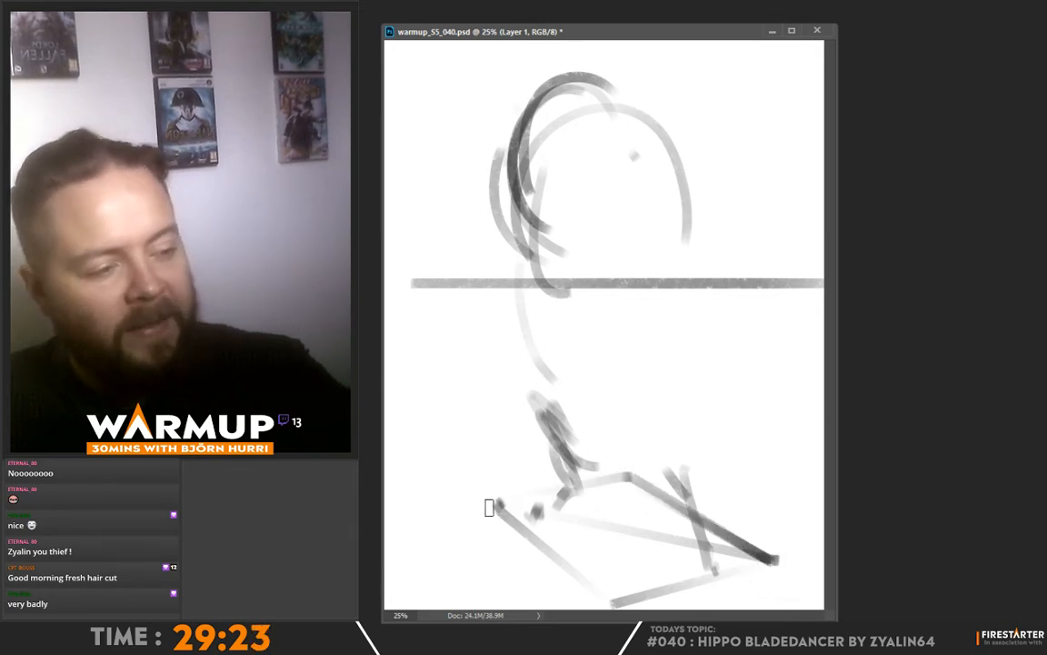
pyautogui.keyDown('shift'); pyautogui.click(393, 305); pyautogui.keyUp('shift')
pyautogui.moveTo(420, 245); pyautogui.dragTo(727, 197)
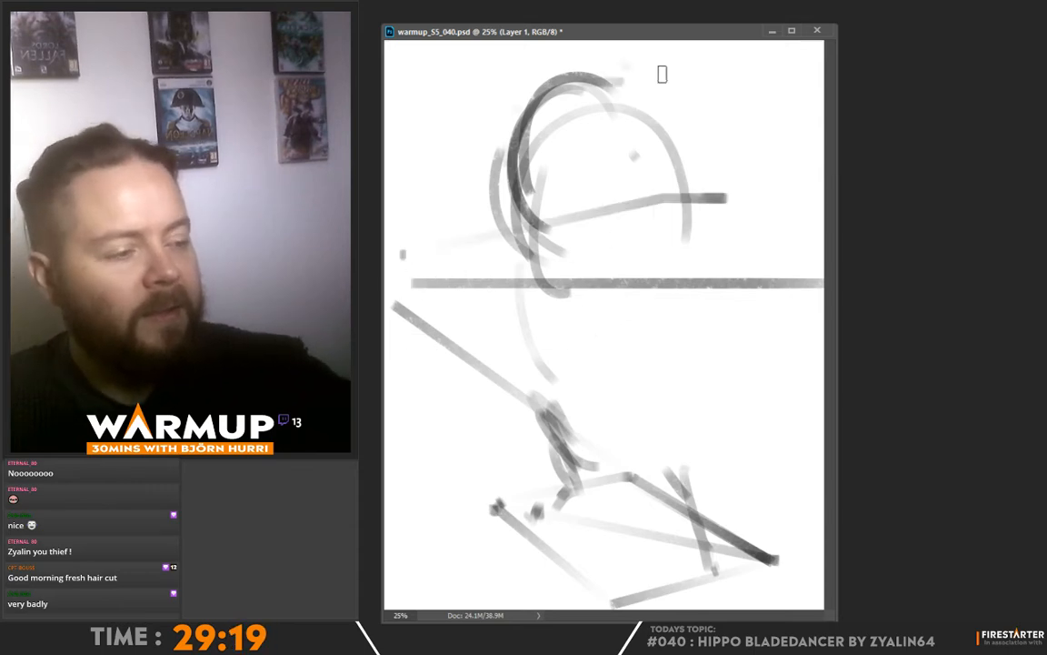
# Step: Block in both feet on the ground plane with short dark strokes
pyautogui.moveTo(564, 501); pyautogui.dragTo(580, 498)
pyautogui.moveTo(695, 545); pyautogui.dragTo(702, 576)
pyautogui.moveTo(715, 547)
pyautogui.mouseDown()
pyautogui.moveTo(716, 579)
pyautogui.moveTo(703, 547)
pyautogui.moveTo(712, 541)
pyautogui.moveTo(719, 579)
pyautogui.moveTo(693, 537)
pyautogui.moveTo(708, 540)
pyautogui.moveTo(699, 583)
pyautogui.moveTo(727, 577)
pyautogui.mouseUp()
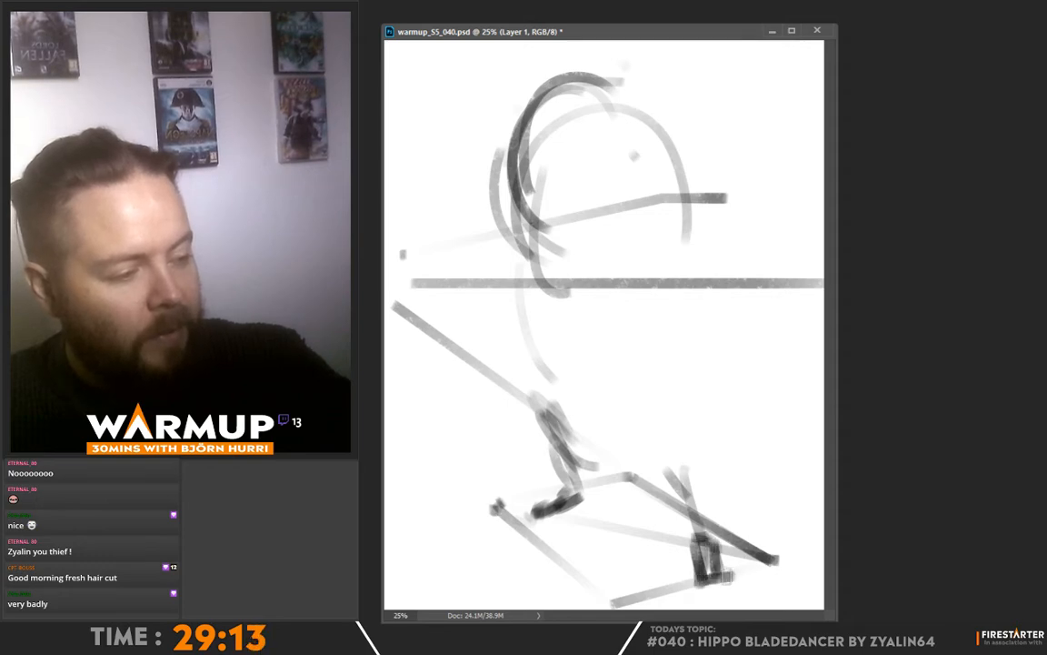
pyautogui.moveTo(541, 521); pyautogui.dragTo(574, 514)
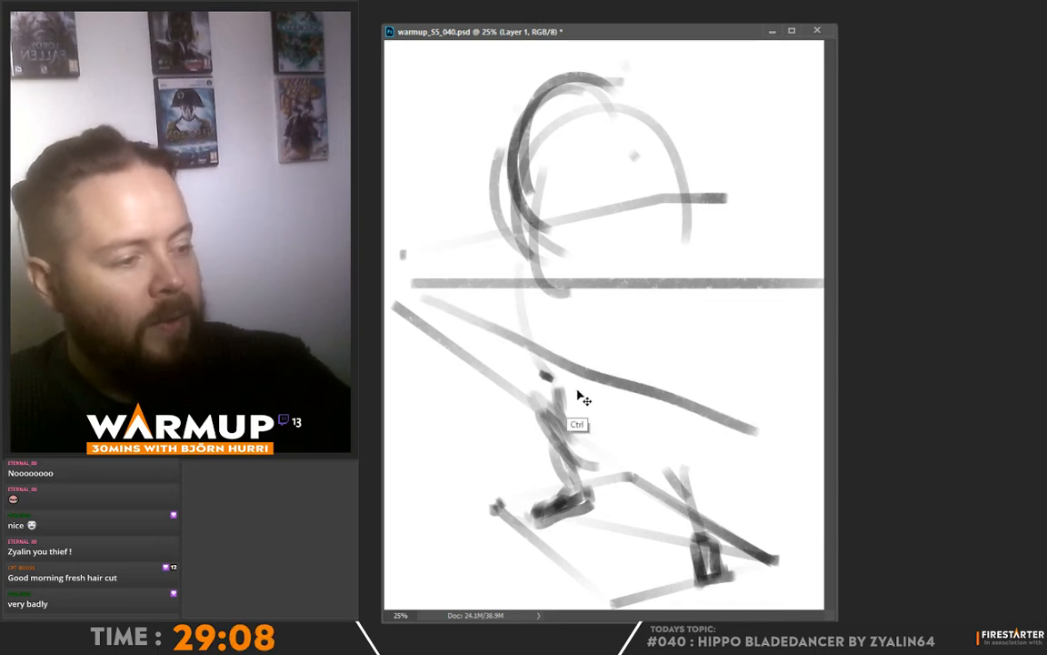
# Step: Sketch the knee and hip lines and join them with strokes for both thighs
pyautogui.moveTo(536, 371); pyautogui.dragTo(683, 433)
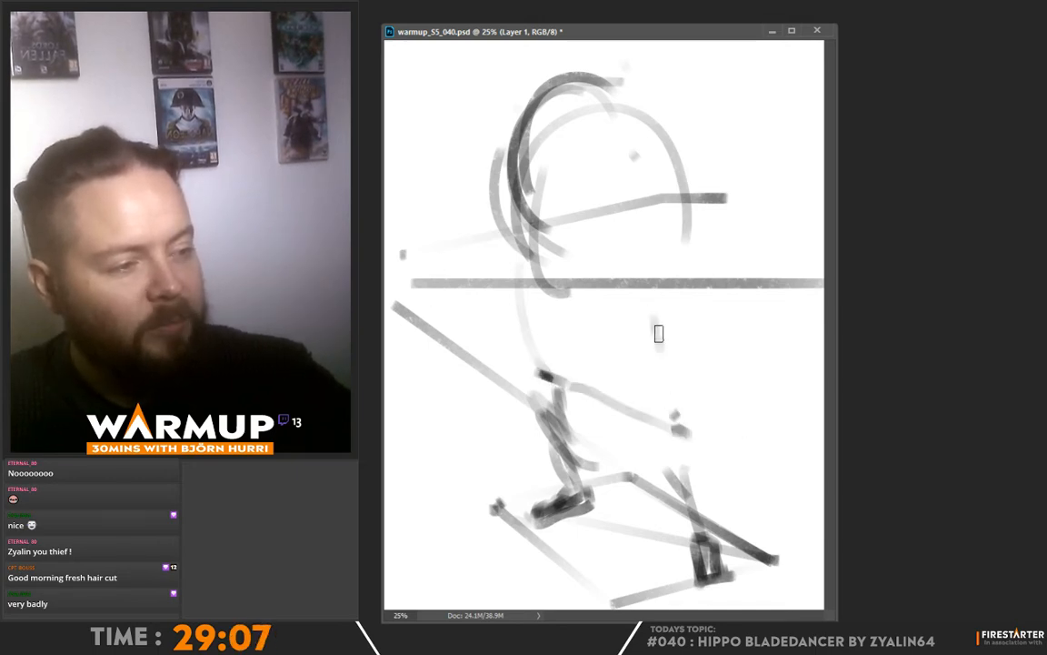
pyautogui.moveTo(659, 334); pyautogui.dragTo(660, 347)
pyautogui.moveTo(546, 308)
pyautogui.mouseDown()
pyautogui.moveTo(652, 323)
pyautogui.moveTo(551, 382)
pyautogui.moveTo(549, 402)
pyautogui.mouseUp()
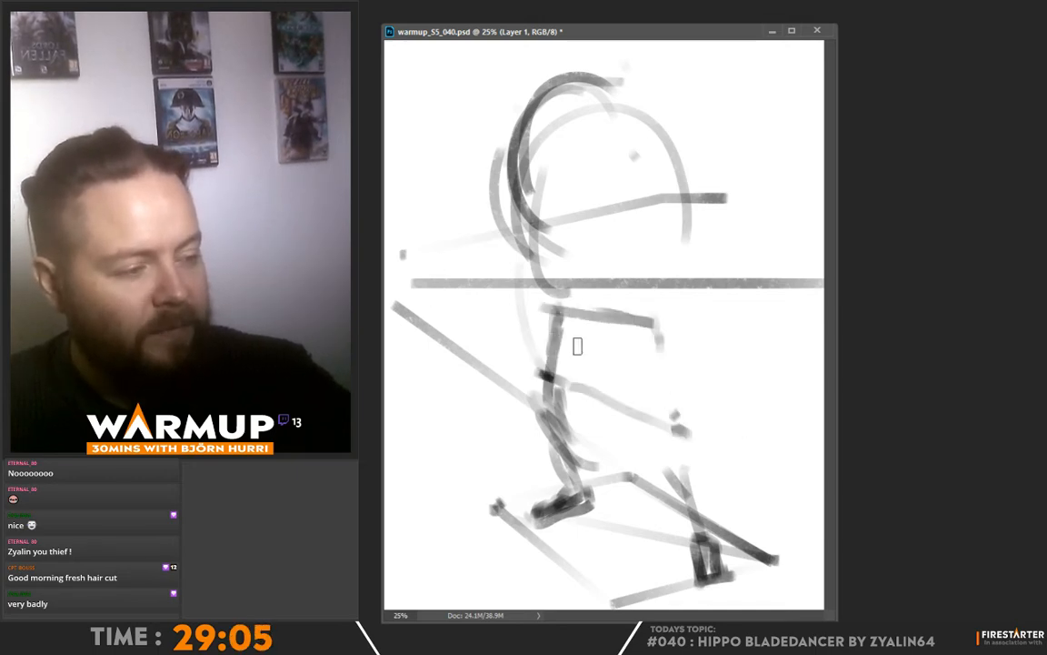
pyautogui.moveTo(650, 328)
pyautogui.mouseDown()
pyautogui.moveTo(643, 385)
pyautogui.moveTo(685, 469)
pyautogui.mouseUp()
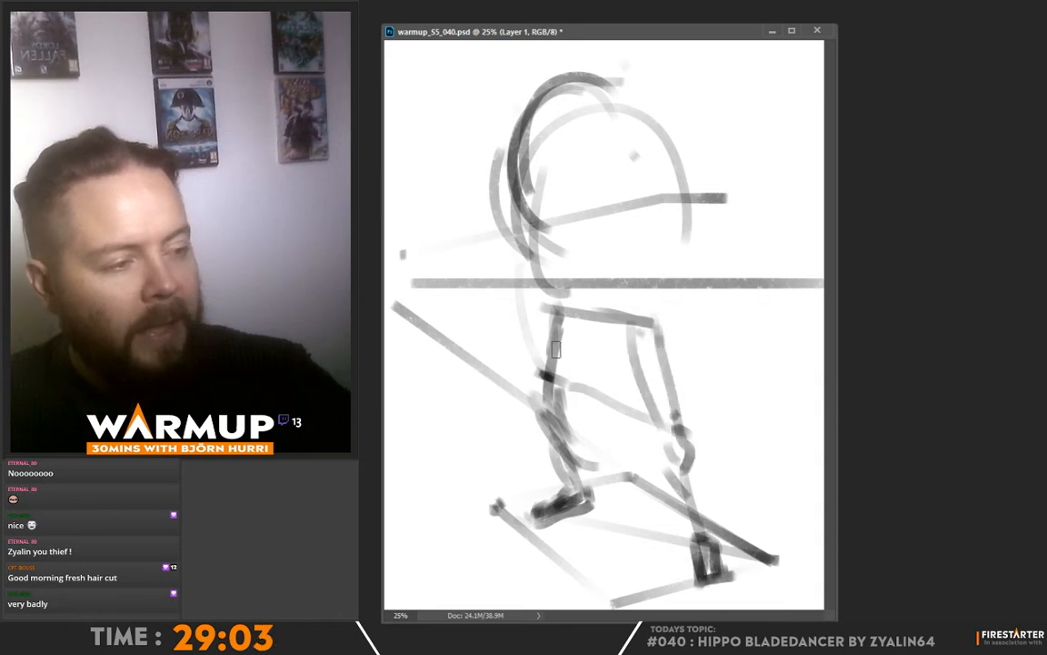
# Step: Sketch the waist curve and the angular lines for the shoulders, arms and elbow-height plane
pyautogui.moveTo(549, 300); pyautogui.dragTo(600, 269)
pyautogui.moveTo(700, 171)
pyautogui.mouseDown()
pyautogui.moveTo(744, 226)
pyautogui.moveTo(719, 287)
pyautogui.mouseUp()
pyautogui.moveTo(509, 214)
pyautogui.mouseDown()
pyautogui.moveTo(475, 262)
pyautogui.moveTo(527, 214)
pyautogui.moveTo(496, 271)
pyautogui.moveTo(479, 281)
pyautogui.moveTo(459, 270)
pyautogui.moveTo(675, 312)
pyautogui.moveTo(764, 303)
pyautogui.moveTo(793, 223)
pyautogui.mouseUp()
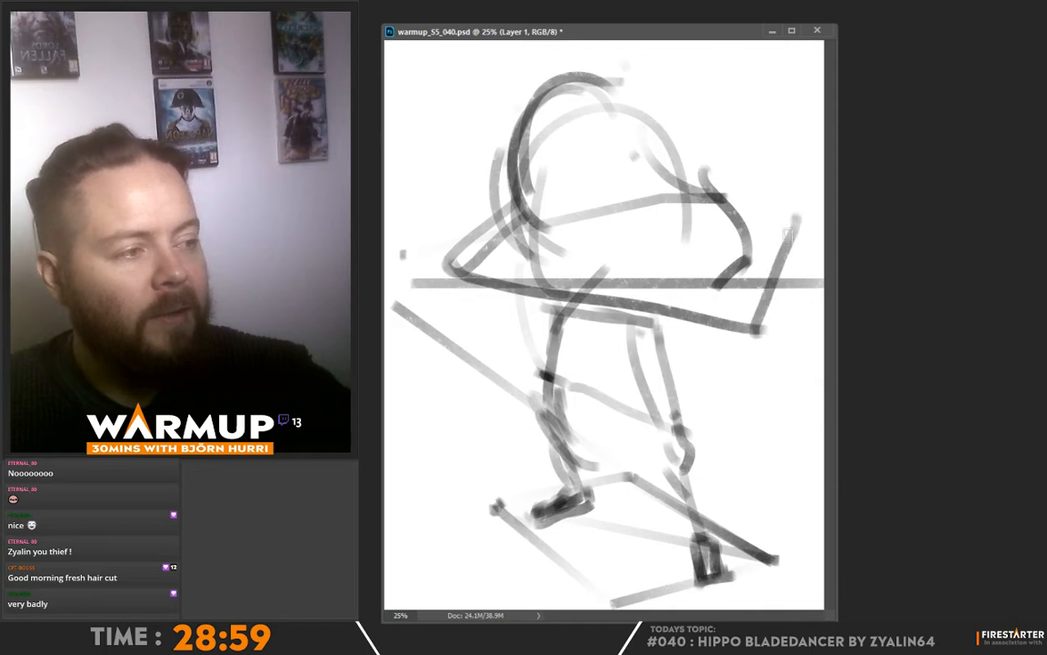
# Step: Outline a flat perspective rectangle around the torso with bold strokes along the horizon line
pyautogui.press('ctrl')
pyautogui.moveTo(472, 290)
pyautogui.mouseDown()
pyautogui.moveTo(511, 288)
pyautogui.moveTo(755, 293)
pyautogui.mouseUp()
pyautogui.moveTo(725, 294); pyautogui.dragTo(809, 251)
pyautogui.moveTo(809, 252); pyautogui.dragTo(537, 245)
pyautogui.moveTo(449, 267)
pyautogui.mouseDown()
pyautogui.moveTo(641, 287)
pyautogui.moveTo(722, 263)
pyautogui.moveTo(691, 237)
pyautogui.mouseUp()
pyautogui.moveTo(462, 273)
pyautogui.mouseDown()
pyautogui.moveTo(504, 241)
pyautogui.moveTo(727, 243)
pyautogui.mouseUp()
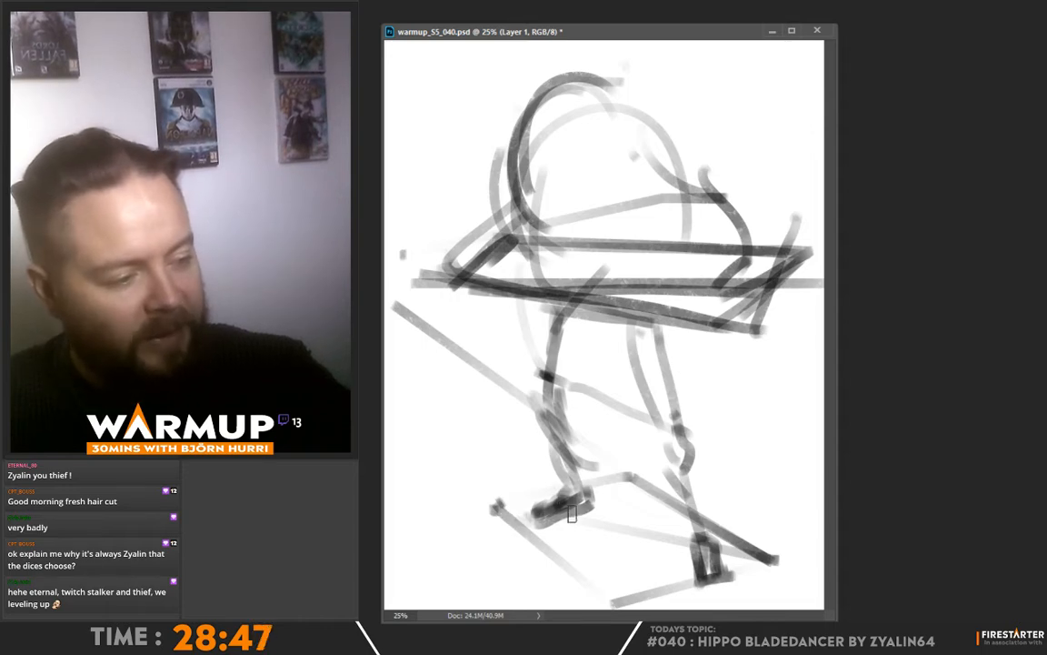
# Step: Darken the line between the feet, extend it along the ground, and add a bold upright at the plane's left corner
pyautogui.moveTo(495, 511); pyautogui.dragTo(660, 506)
pyautogui.moveTo(566, 509); pyautogui.dragTo(727, 520)
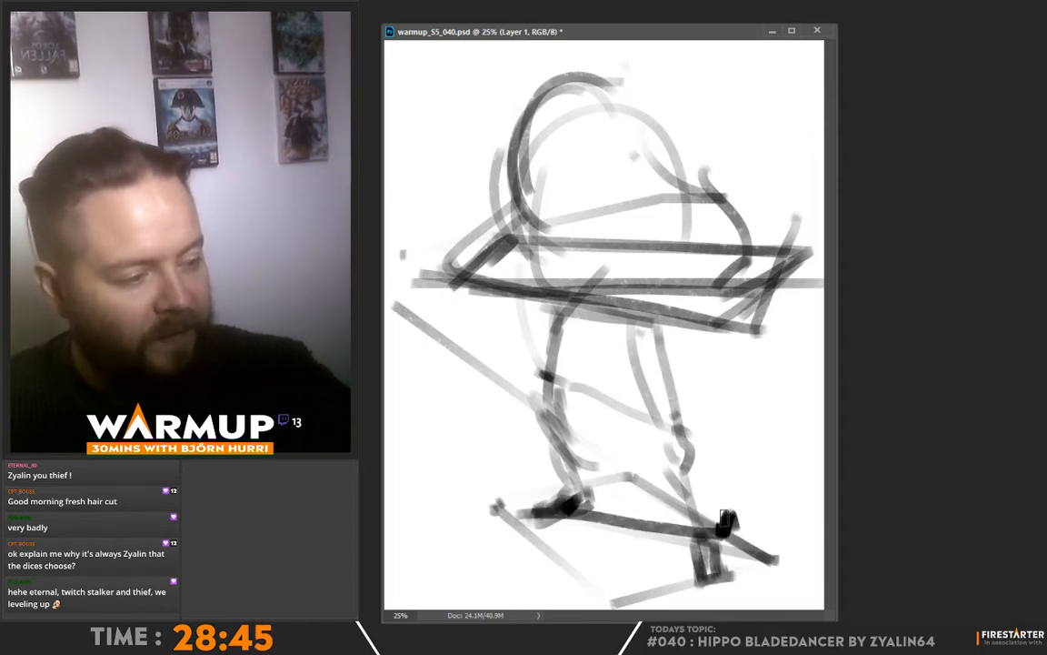
pyautogui.moveTo(482, 342); pyautogui.dragTo(502, 509)
pyautogui.moveTo(586, 509); pyautogui.dragTo(788, 543)
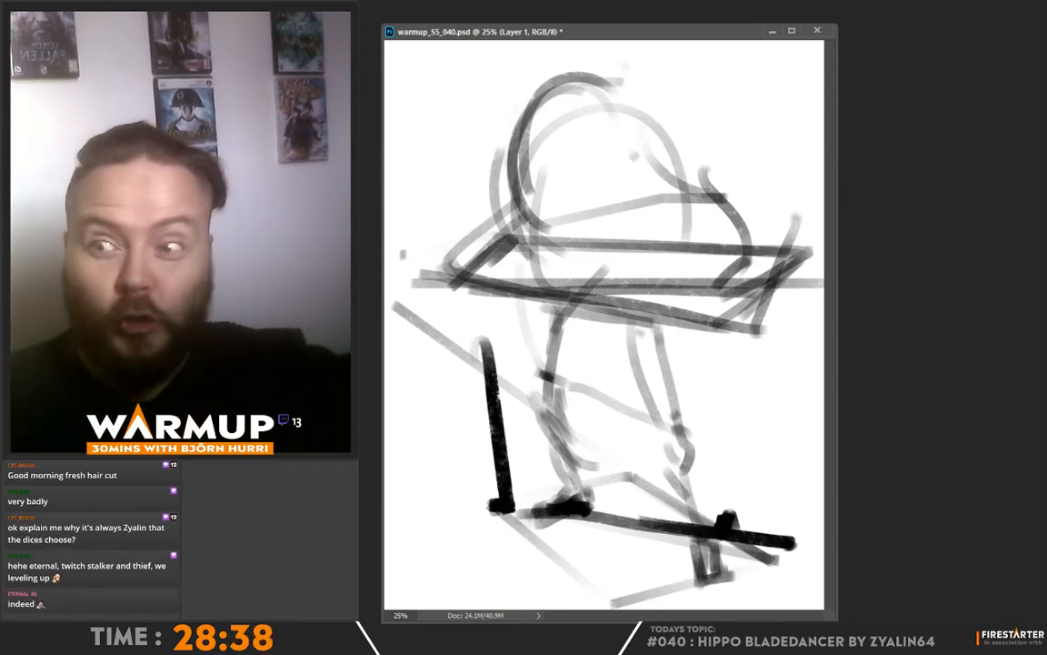
# Step: Undo the whole figure sketch back to the first curved head stroke
pyautogui.hotkey('ctrl', 'alt', 'z')
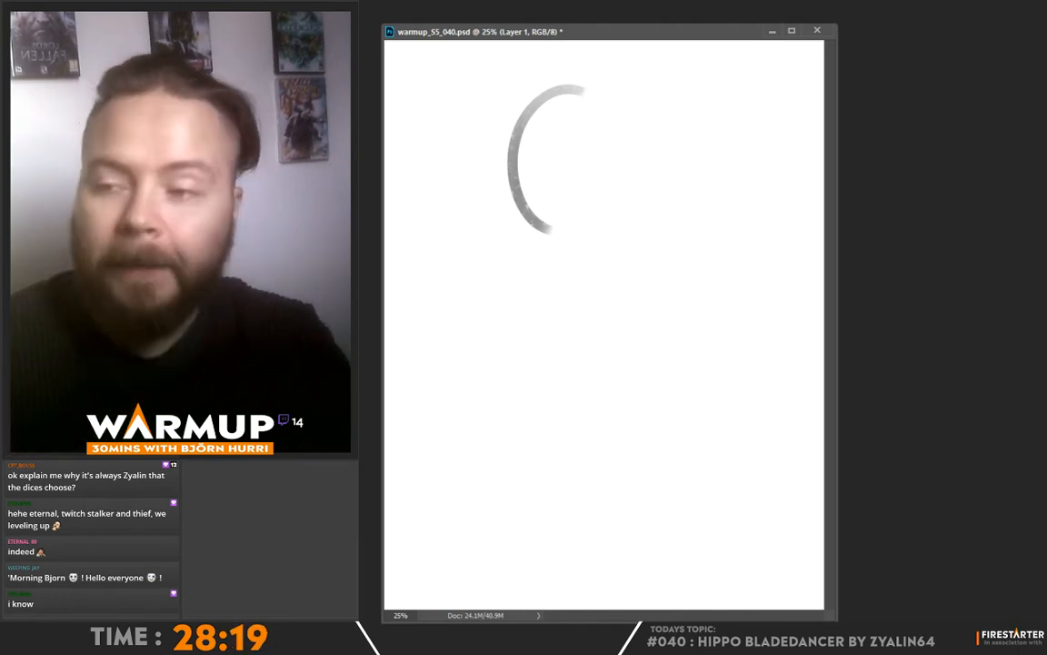
pyautogui.rightClick(571, 164)
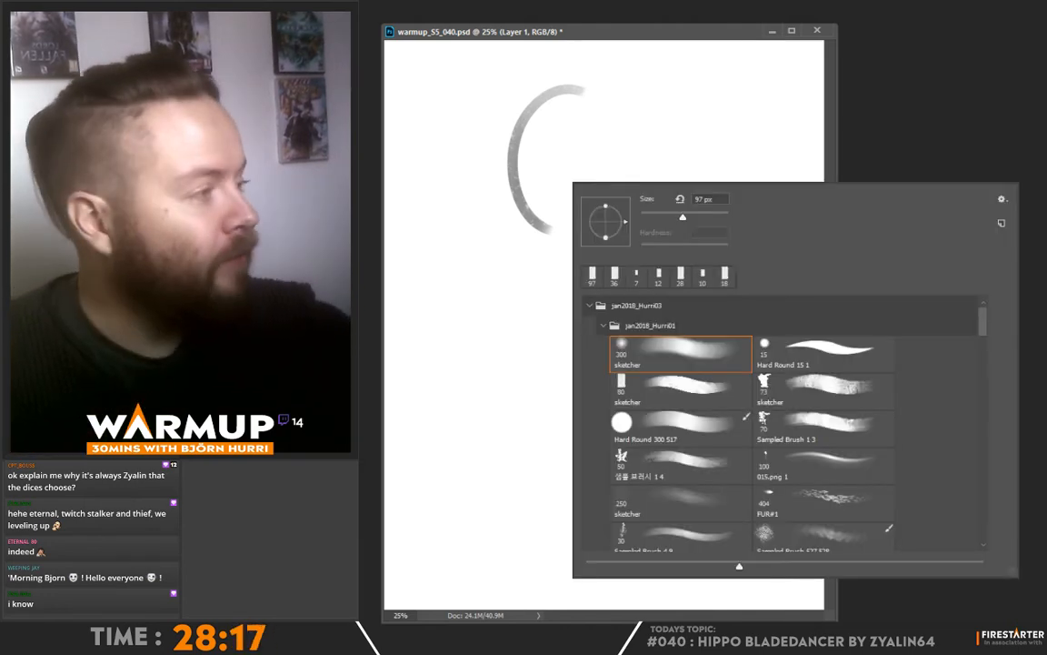
pyautogui.press('Escape')
# Step: Fill a new layer with mid grey over the whole canvas and add another empty layer above it
pyautogui.rightClick(566, 243)
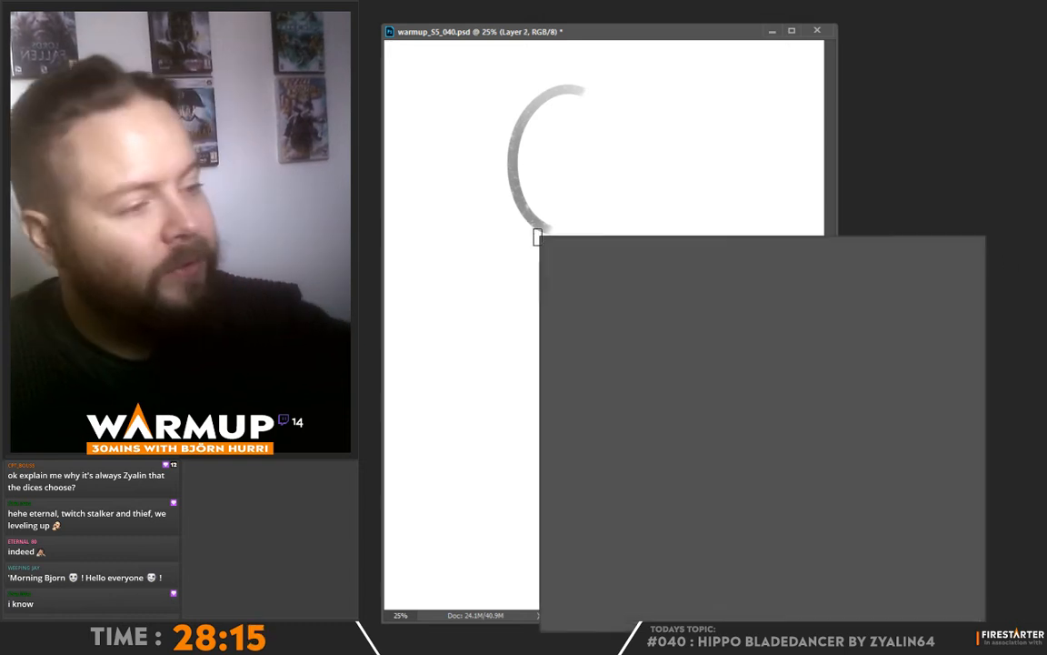
pyautogui.moveTo(604, 244); pyautogui.dragTo(637, 243)
pyautogui.moveTo(500, 114); pyautogui.dragTo(500, 164)
pyautogui.moveTo(501, 240)
pyautogui.mouseDown()
pyautogui.moveTo(410, 175)
pyautogui.moveTo(402, 124)
pyautogui.moveTo(514, 82)
pyautogui.moveTo(438, 277)
pyautogui.mouseUp()
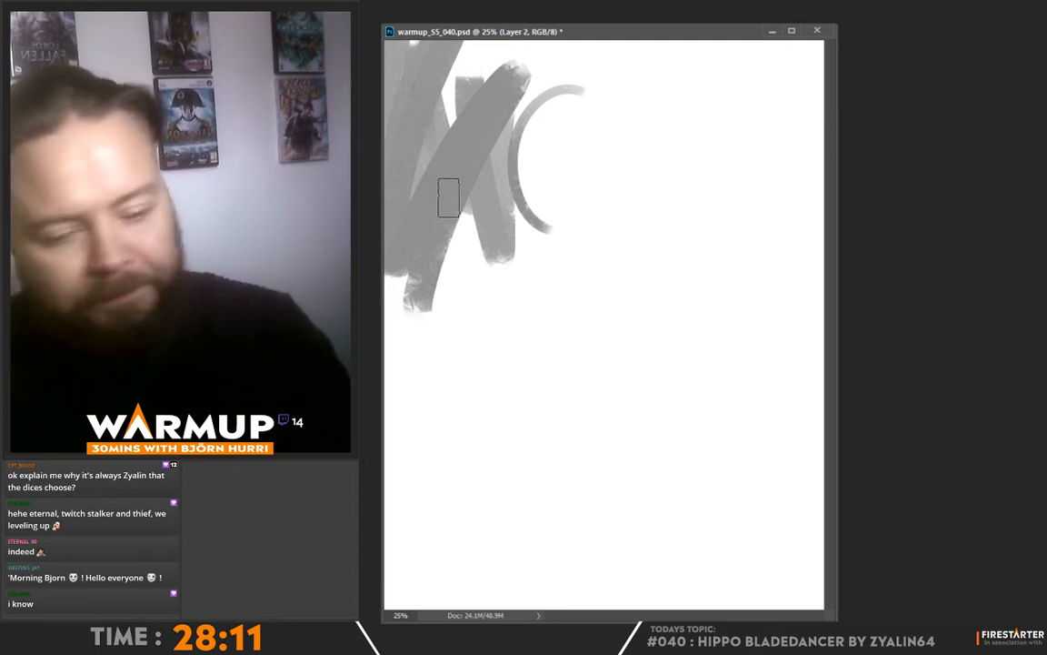
pyautogui.hotkey('alt', 'BackSpace')
pyautogui.hotkey('ctrl', 'shift', 'alt', 'n')
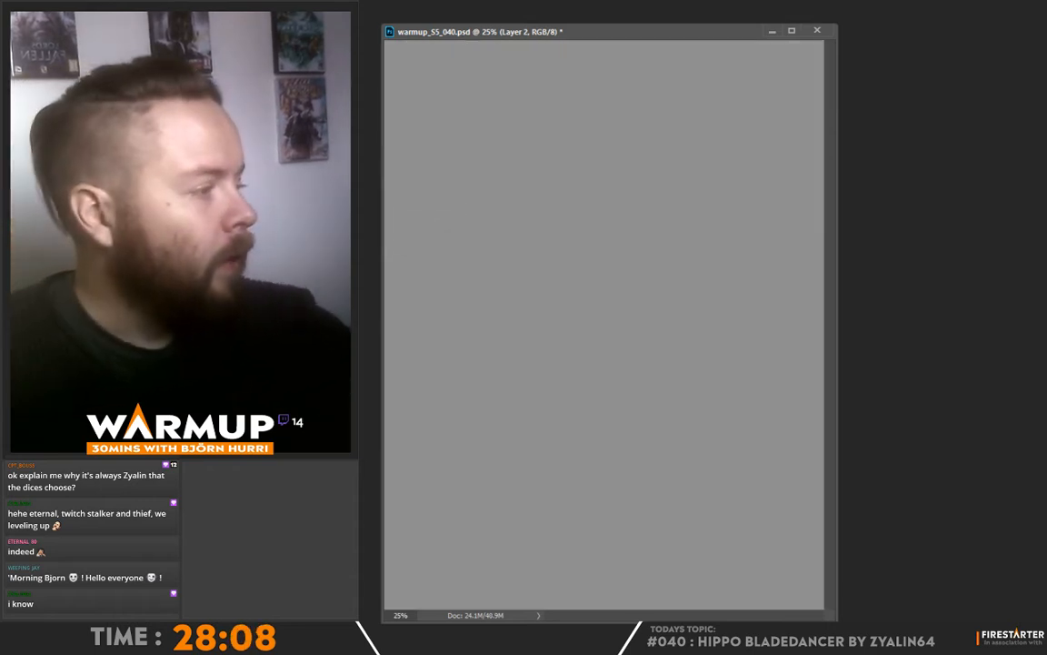
# Step: Paint the hippo's head, shoulders, arm and leg masses in soft light-grey brush strokes on the new layer
pyautogui.moveTo(580, 107)
pyautogui.mouseDown()
pyautogui.moveTo(551, 138)
pyautogui.moveTo(585, 101)
pyautogui.moveTo(590, 114)
pyautogui.moveTo(643, 126)
pyautogui.moveTo(568, 185)
pyautogui.moveTo(540, 180)
pyautogui.moveTo(650, 86)
pyautogui.moveTo(687, 177)
pyautogui.moveTo(543, 226)
pyautogui.moveTo(523, 339)
pyautogui.moveTo(438, 398)
pyautogui.mouseUp()
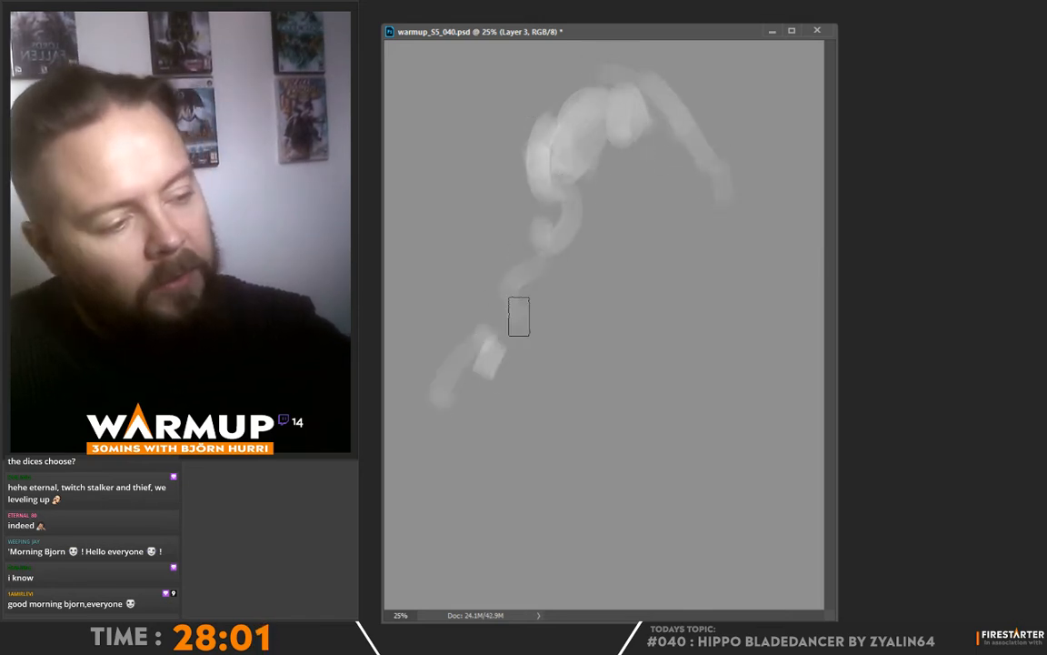
pyautogui.moveTo(518, 316)
pyautogui.mouseDown()
pyautogui.moveTo(507, 362)
pyautogui.moveTo(615, 346)
pyautogui.moveTo(625, 388)
pyautogui.moveTo(655, 386)
pyautogui.moveTo(714, 350)
pyautogui.moveTo(679, 134)
pyautogui.moveTo(624, 96)
pyautogui.moveTo(566, 113)
pyautogui.moveTo(606, 118)
pyautogui.moveTo(659, 92)
pyautogui.moveTo(618, 167)
pyautogui.moveTo(641, 186)
pyautogui.moveTo(689, 174)
pyautogui.moveTo(690, 221)
pyautogui.moveTo(768, 170)
pyautogui.moveTo(668, 225)
pyautogui.moveTo(704, 179)
pyautogui.moveTo(692, 102)
pyautogui.moveTo(675, 114)
pyautogui.moveTo(667, 193)
pyautogui.moveTo(706, 199)
pyautogui.moveTo(629, 134)
pyautogui.moveTo(638, 121)
pyautogui.moveTo(608, 198)
pyautogui.moveTo(592, 156)
pyautogui.moveTo(598, 226)
pyautogui.moveTo(667, 220)
pyautogui.moveTo(667, 230)
pyautogui.moveTo(706, 215)
pyautogui.moveTo(684, 243)
pyautogui.moveTo(712, 240)
pyautogui.moveTo(724, 224)
pyautogui.moveTo(682, 242)
pyautogui.moveTo(522, 255)
pyautogui.moveTo(496, 320)
pyautogui.mouseUp()
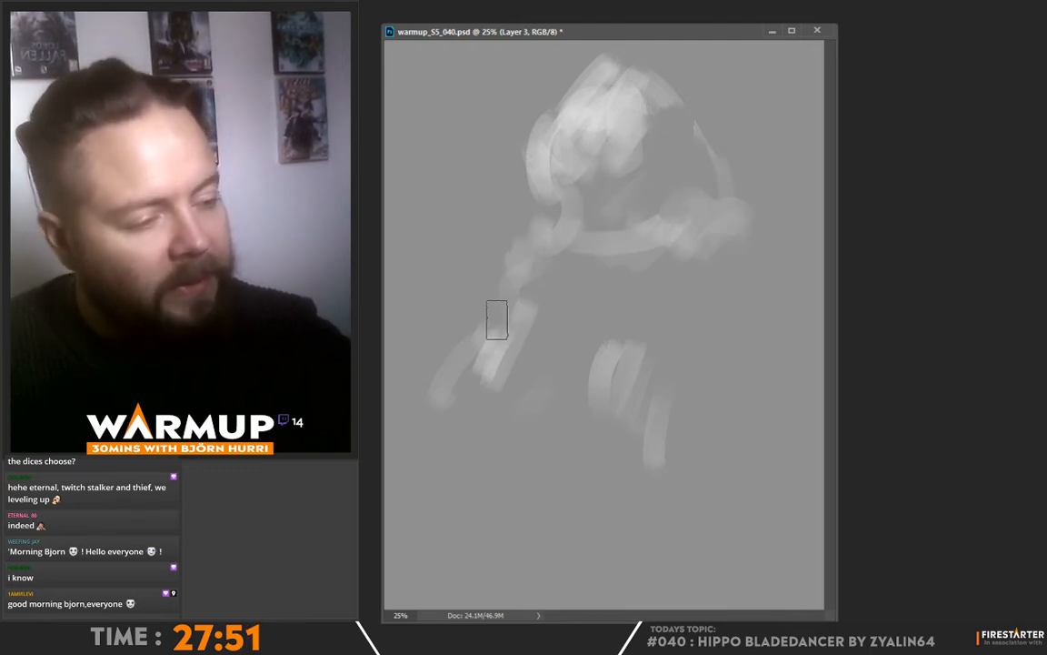
pyautogui.moveTo(499, 397); pyautogui.dragTo(502, 442)
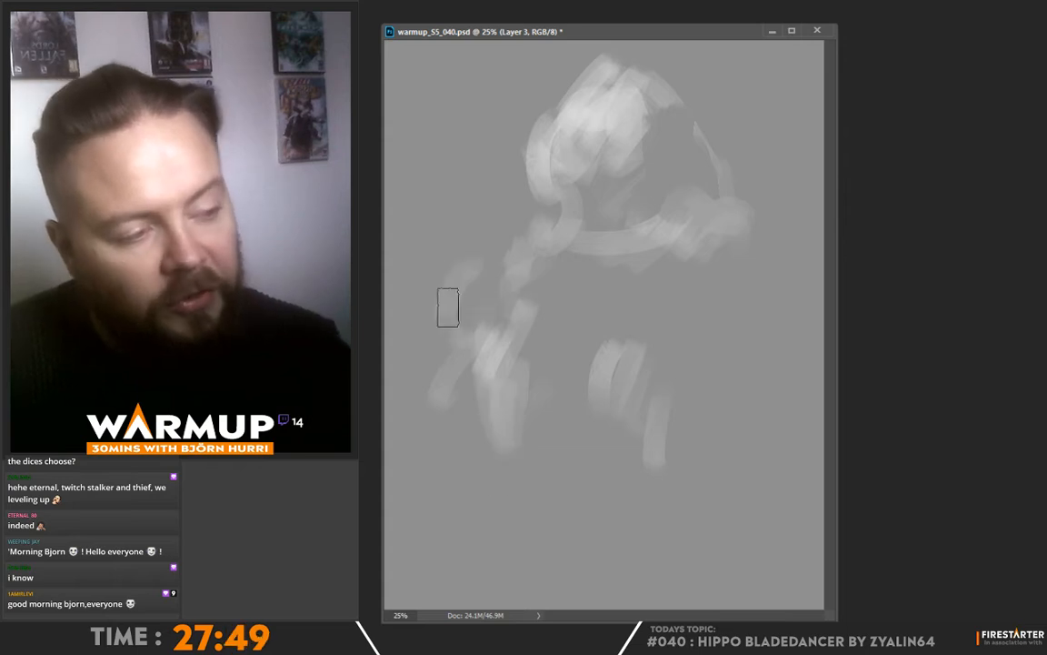
# Step: Scale the painted figure down slightly with Free Transform
pyautogui.hotkey('ctrl', 't')
pyautogui.moveTo(782, 167); pyautogui.dragTo(738, 87)
pyautogui.press('Return')
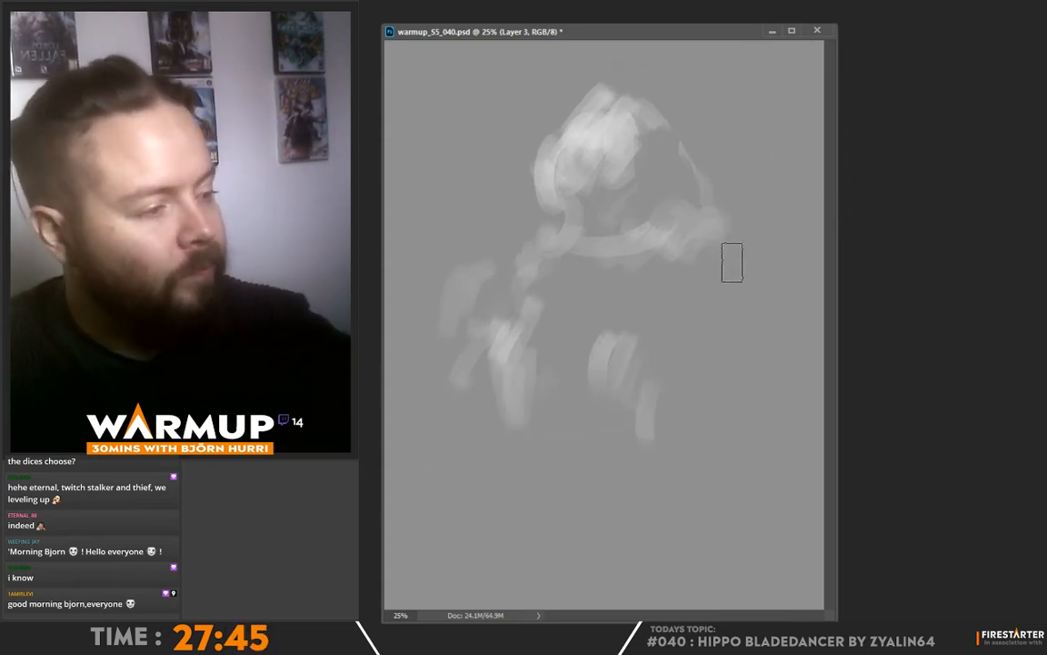
# Step: Paint the figure's right-side arm down from the shoulder and add strokes to the lower arm on the left side
pyautogui.moveTo(685, 241)
pyautogui.mouseDown()
pyautogui.moveTo(715, 319)
pyautogui.moveTo(765, 352)
pyautogui.mouseUp()
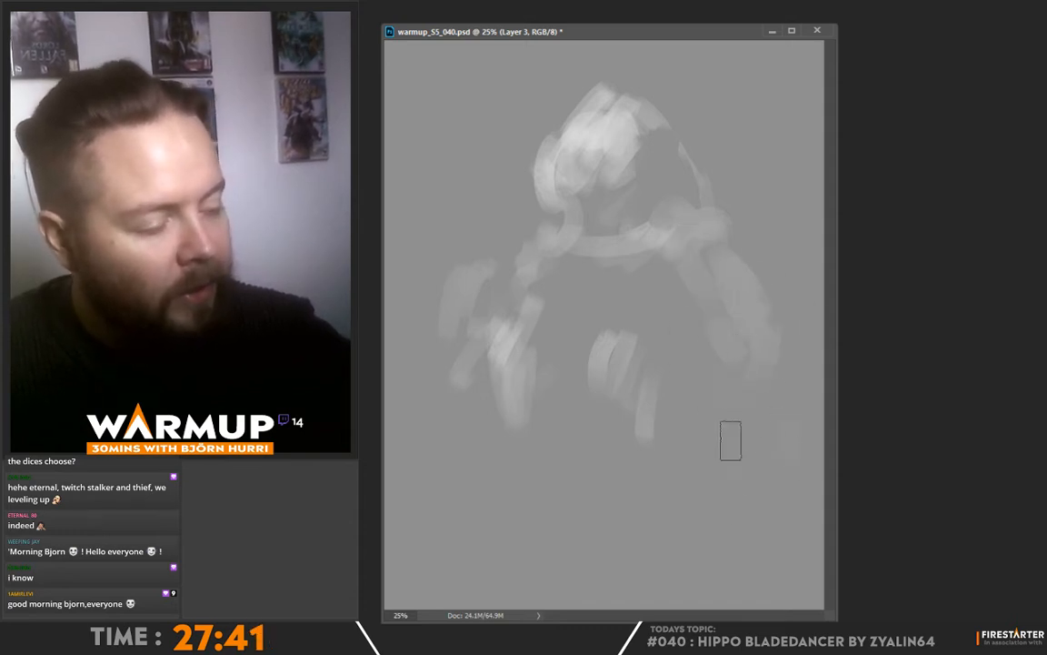
pyautogui.moveTo(464, 338); pyautogui.dragTo(421, 374)
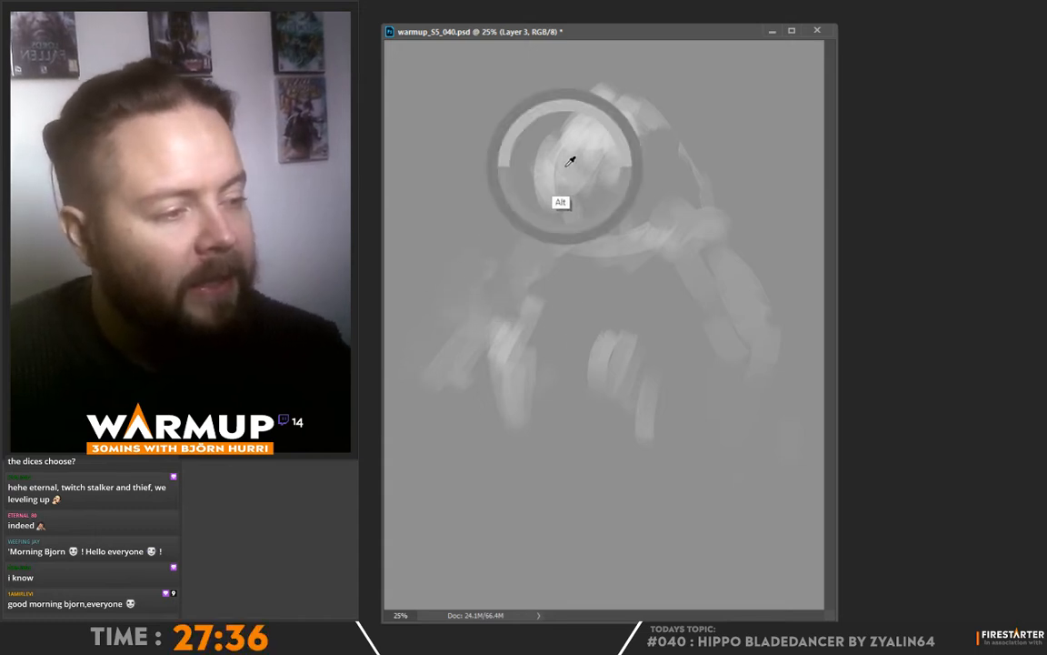
# Step: Connect the head to the left shoulder with light-grey strokes, brighten the upper chest and tone down the lower right arm
pyautogui.moveTo(560, 232); pyautogui.dragTo(601, 234)
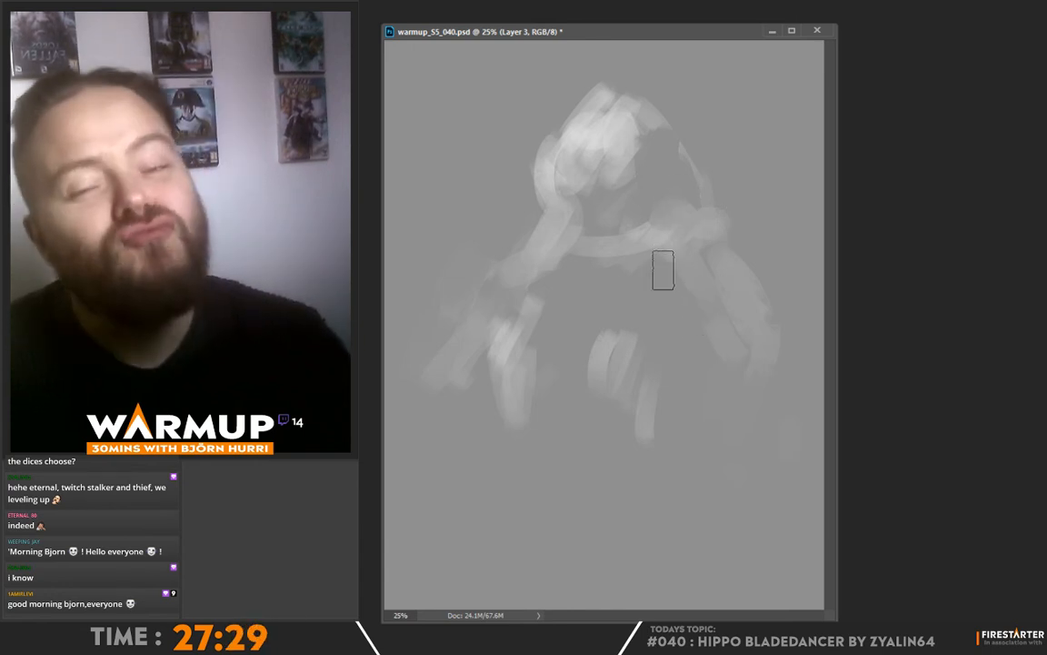
pyautogui.moveTo(662, 271)
pyautogui.mouseDown()
pyautogui.moveTo(599, 247)
pyautogui.moveTo(649, 270)
pyautogui.mouseUp()
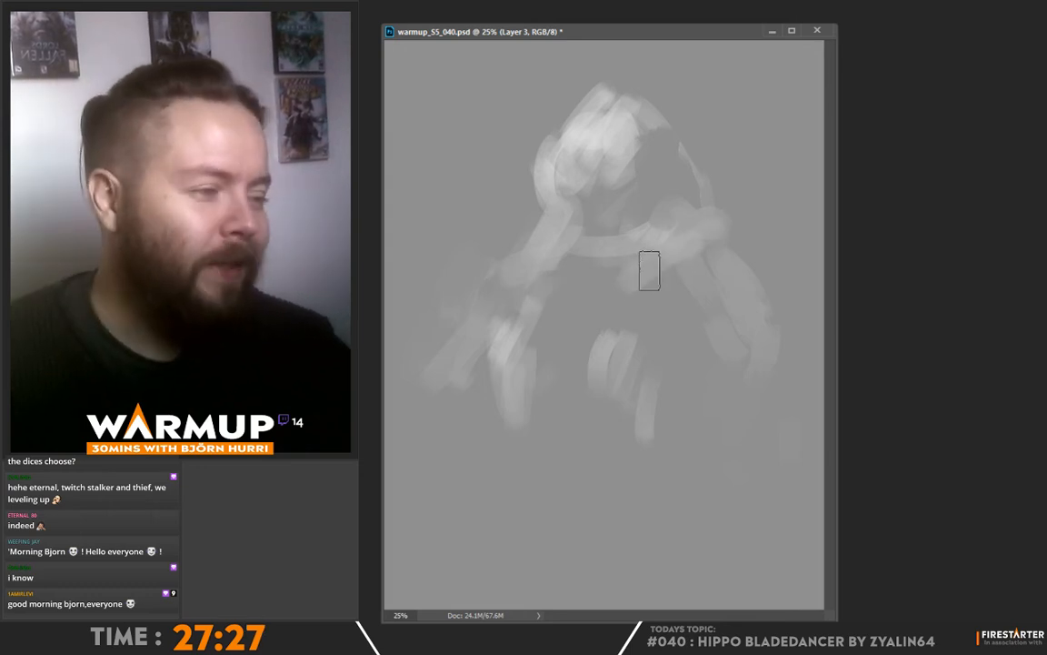
pyautogui.keyDown('alt'); pyautogui.click(763, 363); pyautogui.keyUp('alt')
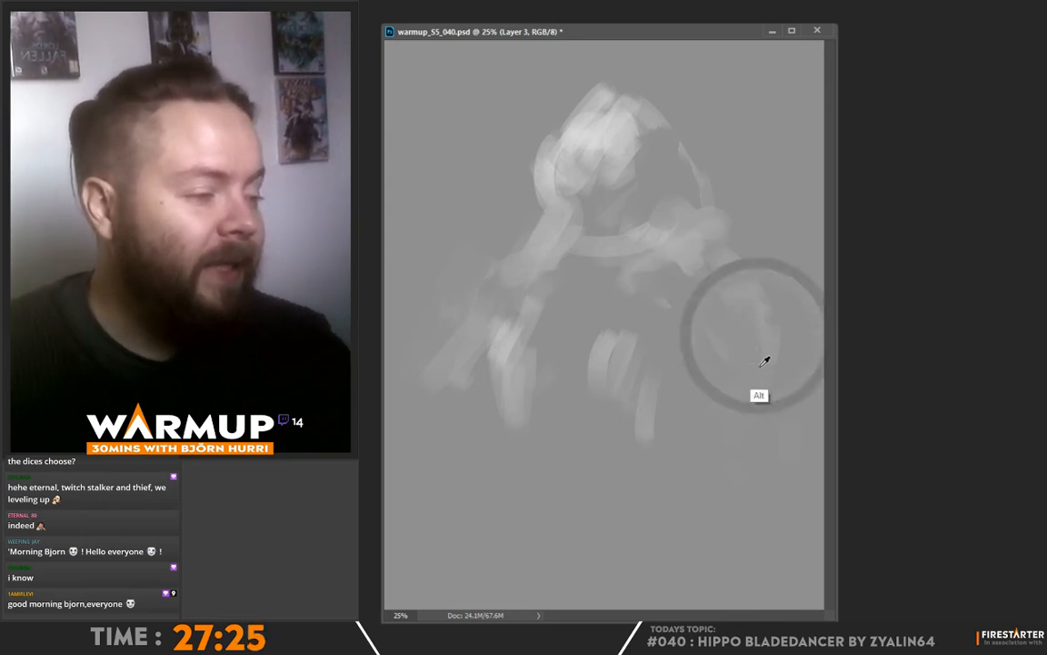
pyautogui.moveTo(765, 362); pyautogui.dragTo(744, 351)
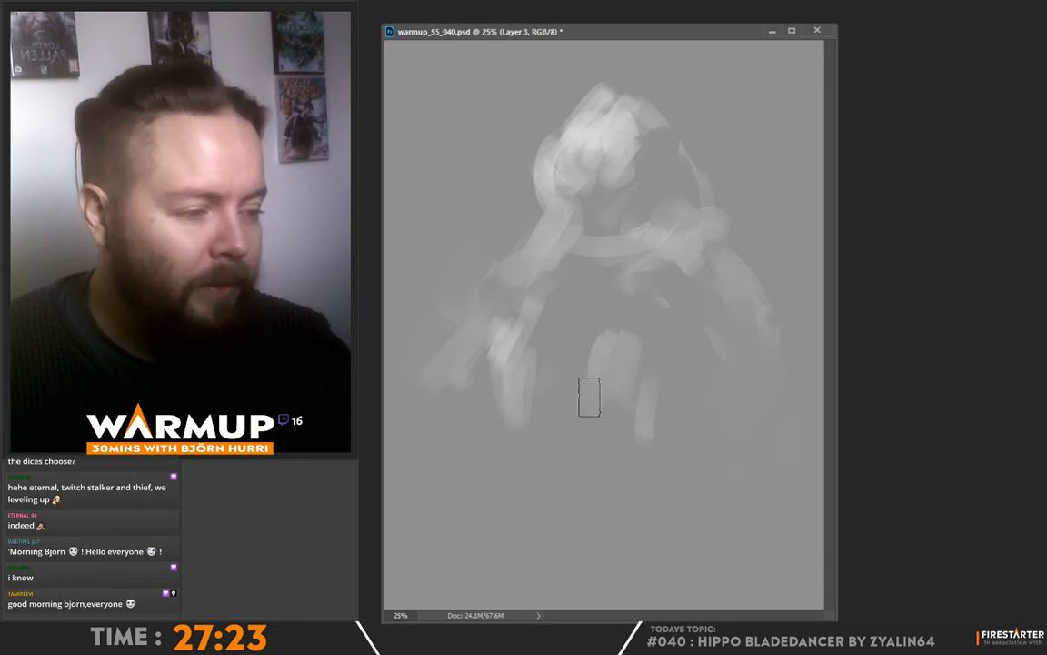
# Step: Block in the rounded belly, both legs and a foot in the lower-left corner with sampled grey strokes
pyautogui.moveTo(589, 396)
pyautogui.mouseDown()
pyautogui.moveTo(530, 337)
pyautogui.moveTo(624, 383)
pyautogui.moveTo(605, 423)
pyautogui.moveTo(586, 436)
pyautogui.moveTo(582, 316)
pyautogui.moveTo(667, 368)
pyautogui.moveTo(573, 370)
pyautogui.moveTo(543, 344)
pyautogui.mouseUp()
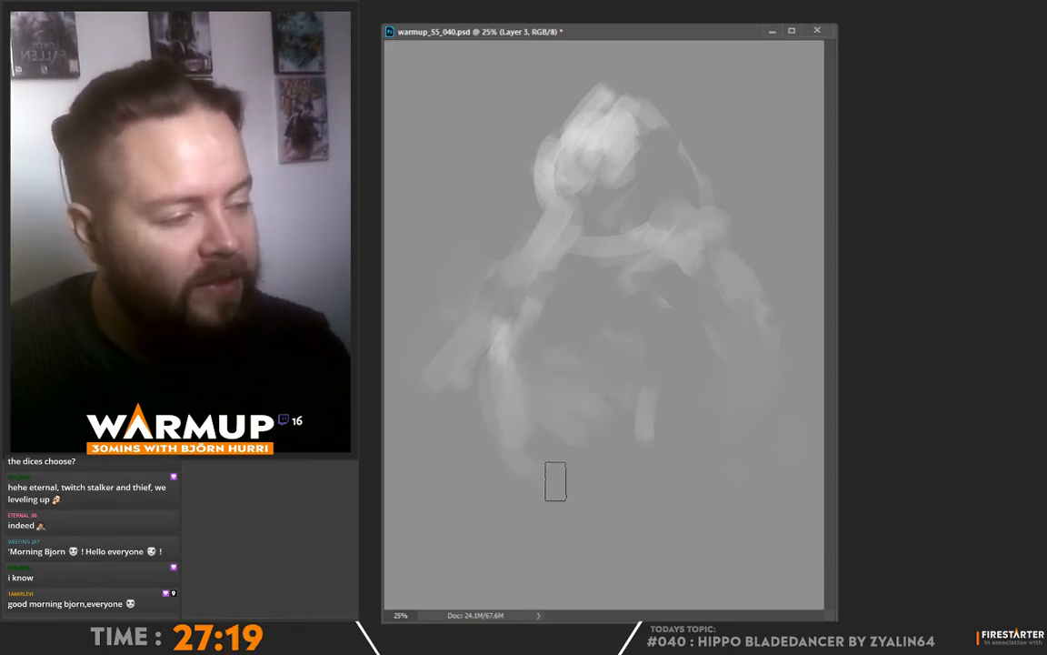
pyautogui.moveTo(510, 427); pyautogui.dragTo(555, 489)
pyautogui.moveTo(673, 488); pyautogui.dragTo(668, 565)
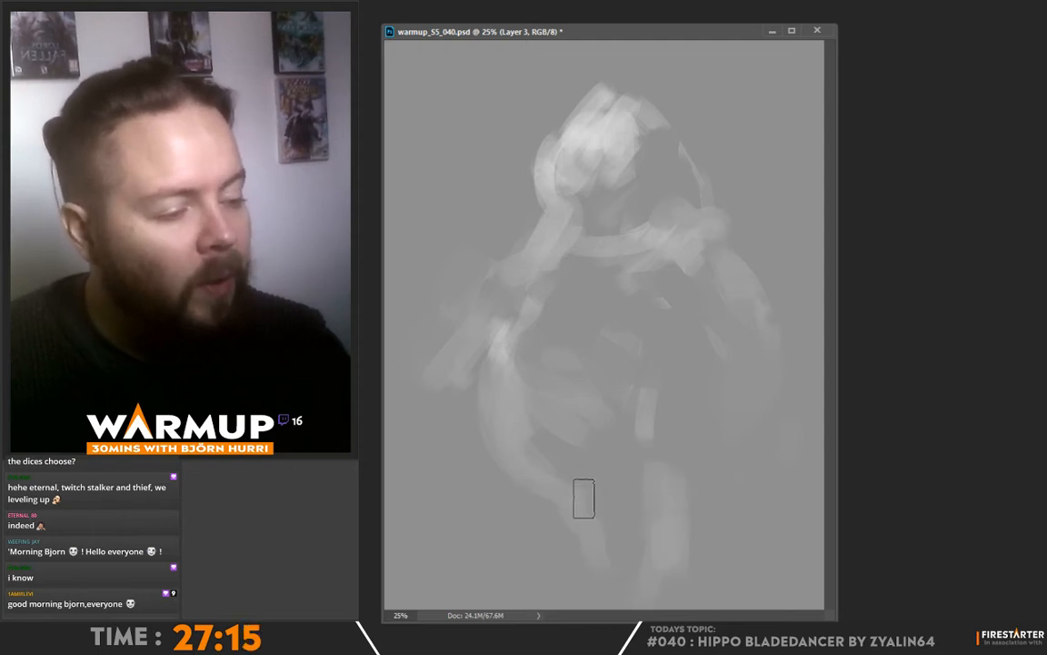
pyautogui.keyDown('alt'); pyautogui.click(589, 539); pyautogui.keyUp('alt')
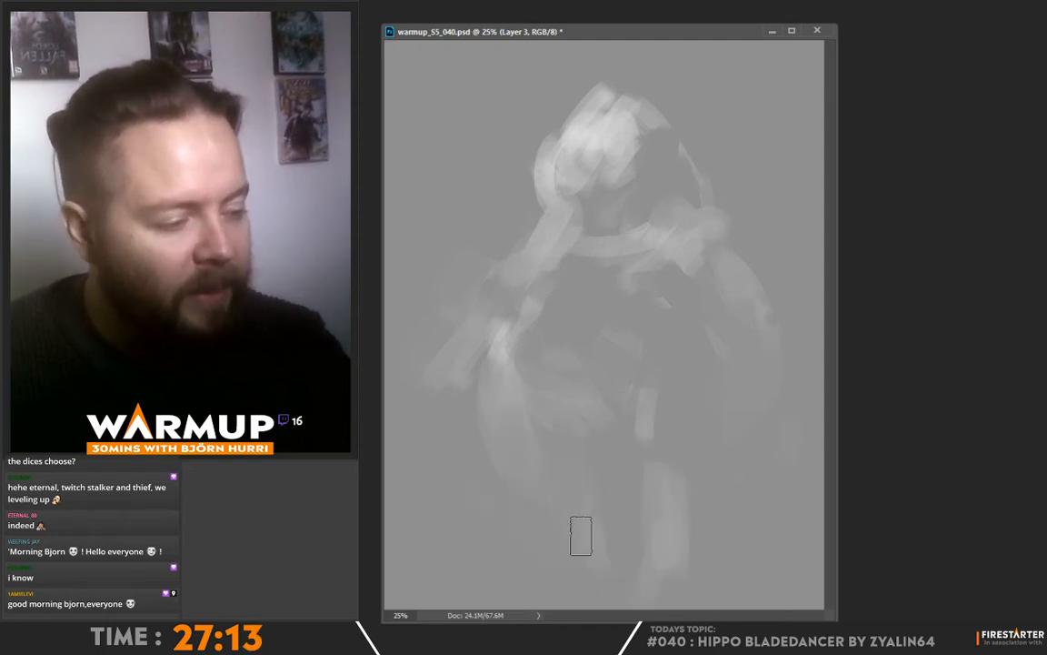
pyautogui.moveTo(428, 538); pyautogui.dragTo(425, 573)
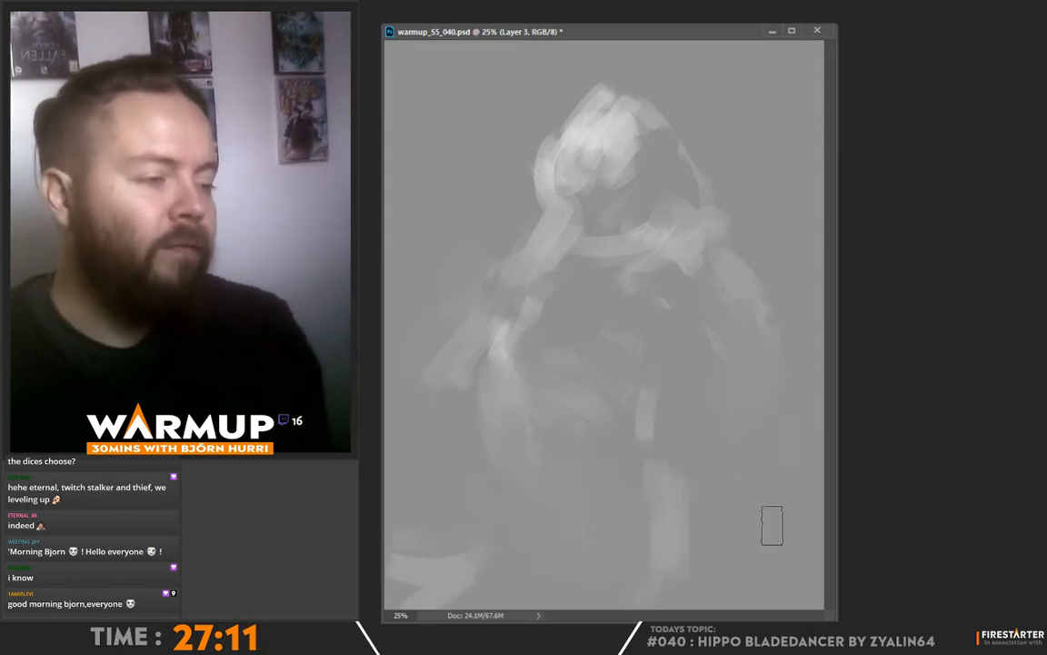
# Step: Scale the painted figure down with Free Transform and move it up so there is room below the feet
pyautogui.hotkey('ctrl', 't')
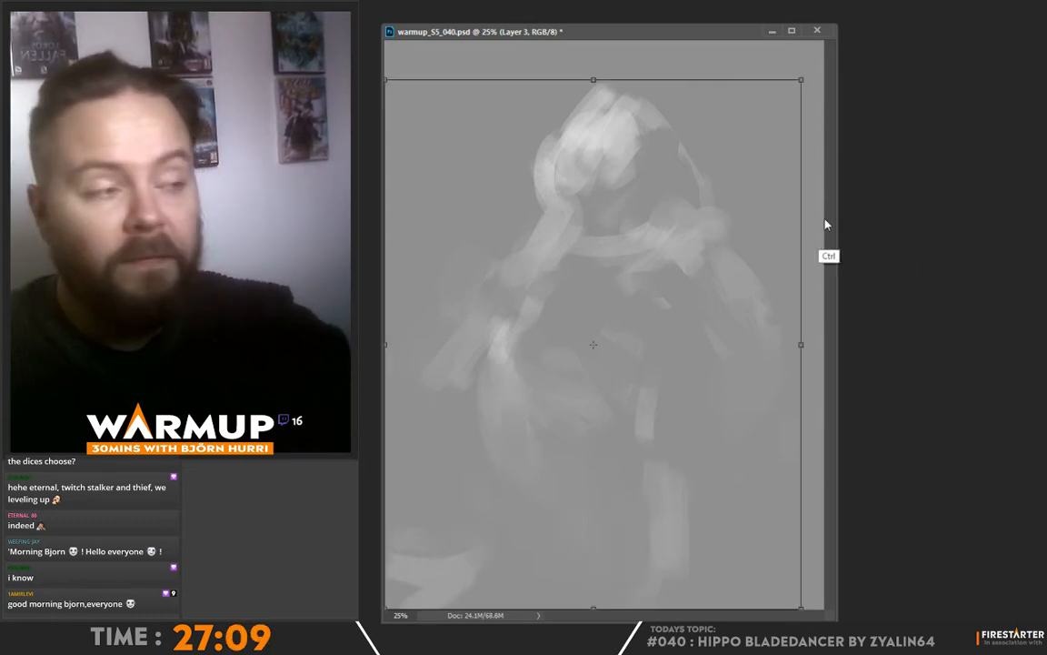
pyautogui.moveTo(800, 82); pyautogui.dragTo(771, 128)
pyautogui.moveTo(724, 214); pyautogui.dragTo(732, 187)
pyautogui.press('Return')
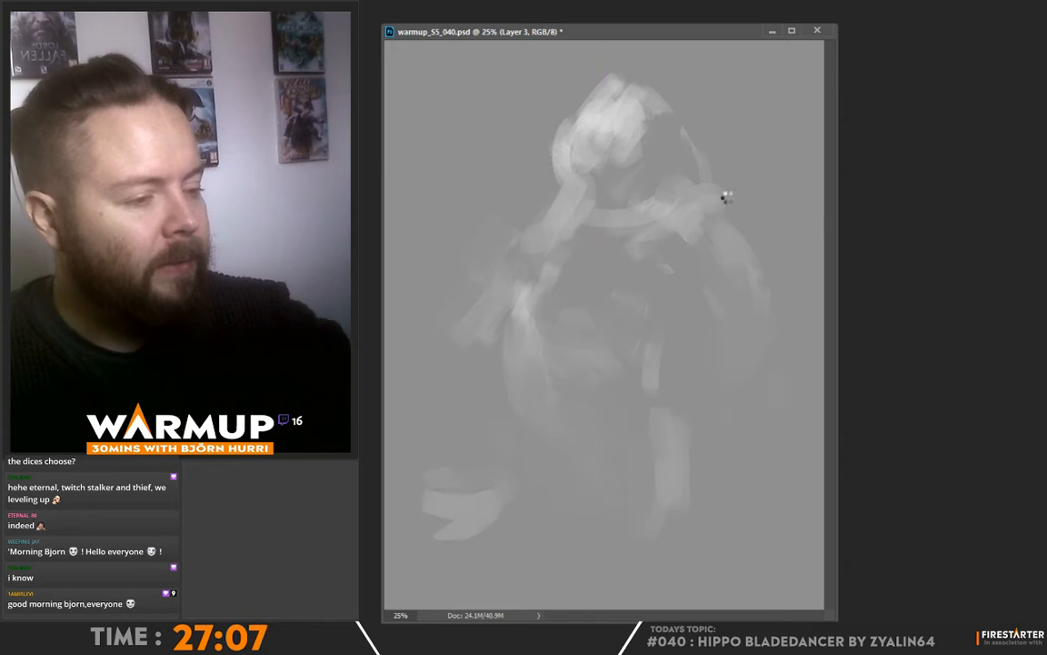
# Step: Paint a ground strip beneath the figure and, with a smaller brush, block in the left hand and its hanging strokes
pyautogui.moveTo(512, 526)
pyautogui.mouseDown()
pyautogui.moveTo(503, 566)
pyautogui.moveTo(515, 573)
pyautogui.moveTo(753, 559)
pyautogui.moveTo(762, 597)
pyautogui.mouseUp()
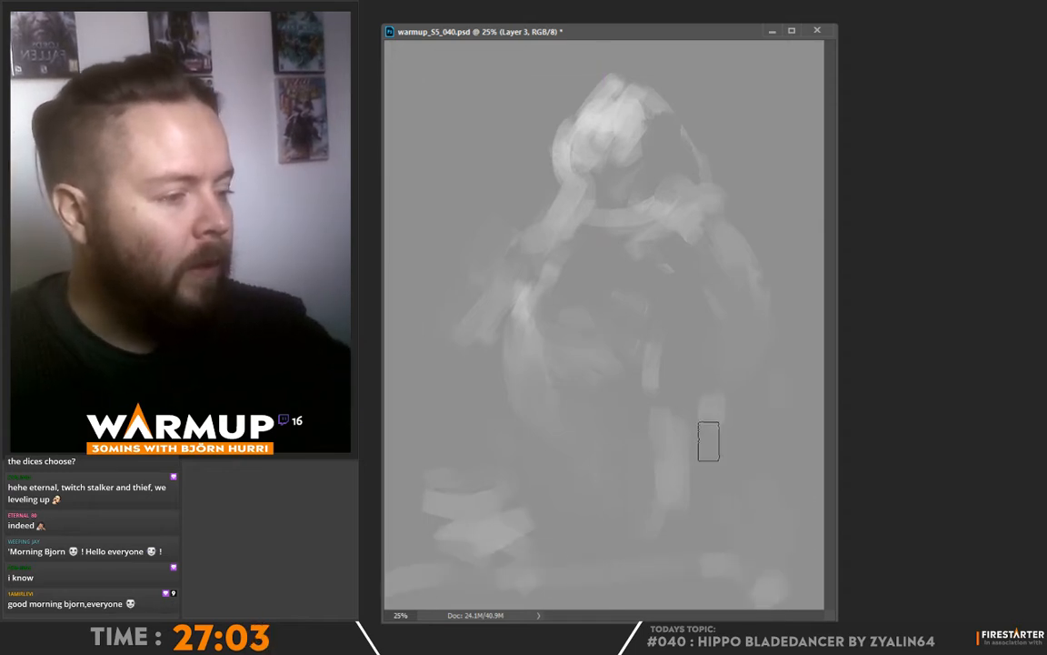
pyautogui.rightClick(475, 348)
pyautogui.click(582, 377)
pyautogui.moveTo(424, 292); pyautogui.dragTo(459, 366)
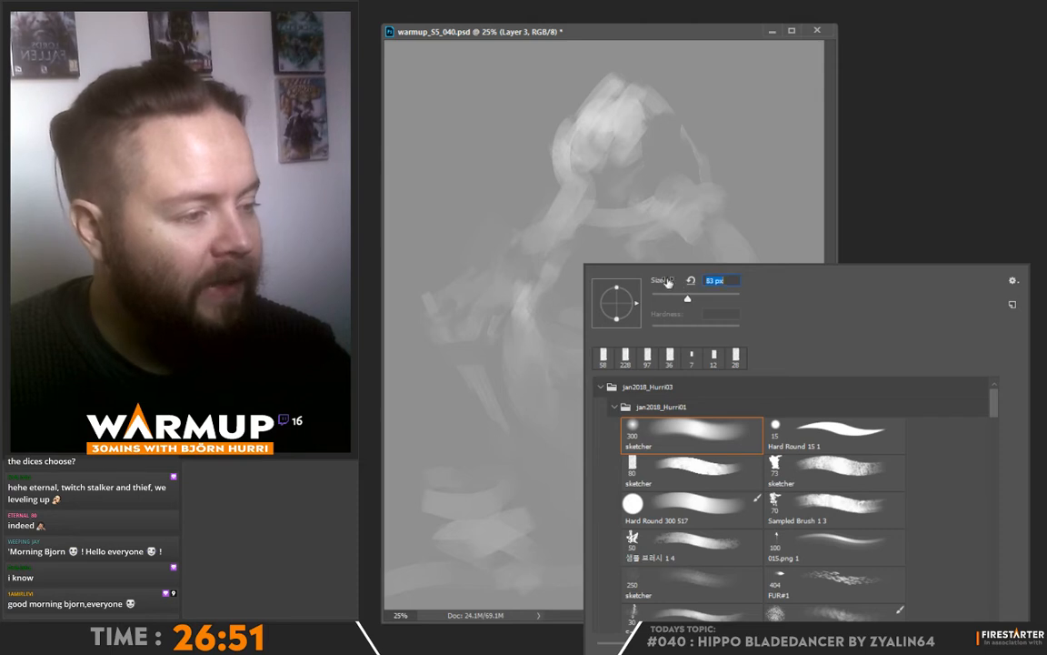
pyautogui.moveTo(534, 271); pyautogui.dragTo(521, 277)
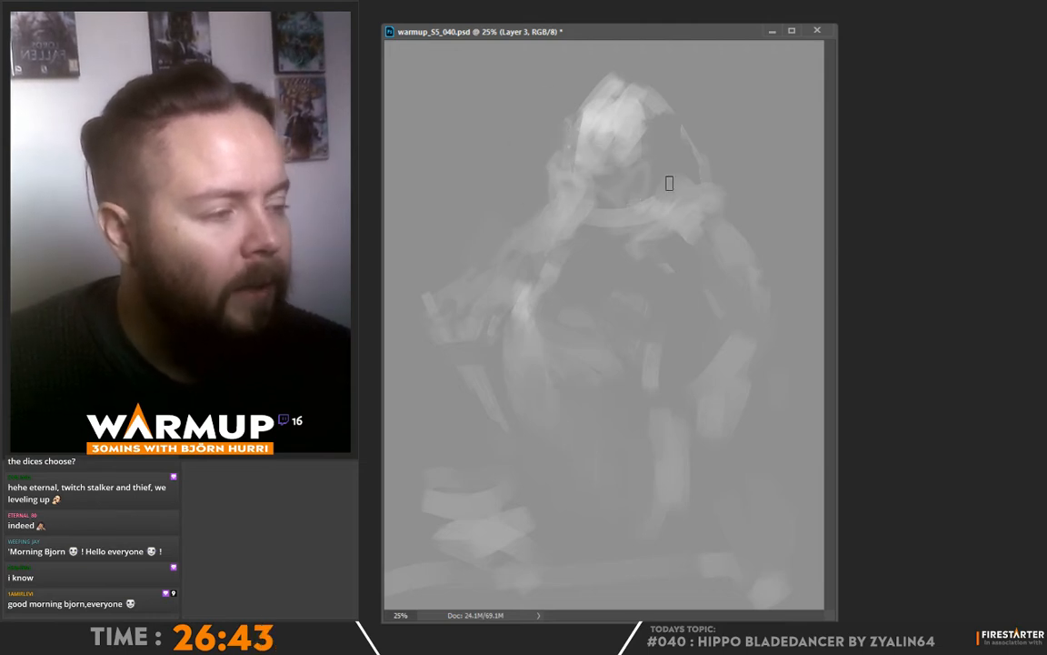
# Step: Reshape the head into a long hippo snout extending to the left, with light upper planes and a darker mouth area
pyautogui.rightClick(669, 183)
pyautogui.click(634, 187)
pyautogui.moveTo(616, 144); pyautogui.dragTo(573, 145)
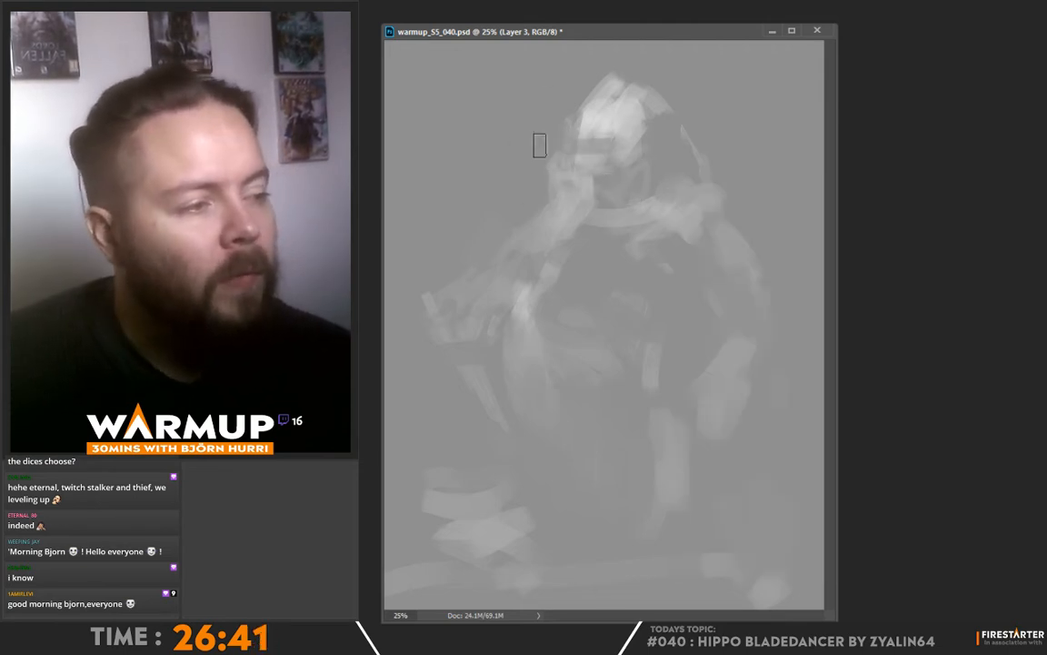
pyautogui.moveTo(610, 94)
pyautogui.mouseDown()
pyautogui.moveTo(512, 93)
pyautogui.moveTo(533, 93)
pyautogui.moveTo(520, 91)
pyautogui.moveTo(503, 126)
pyautogui.moveTo(543, 118)
pyautogui.moveTo(601, 134)
pyautogui.moveTo(567, 187)
pyautogui.moveTo(591, 219)
pyautogui.moveTo(537, 198)
pyautogui.mouseUp()
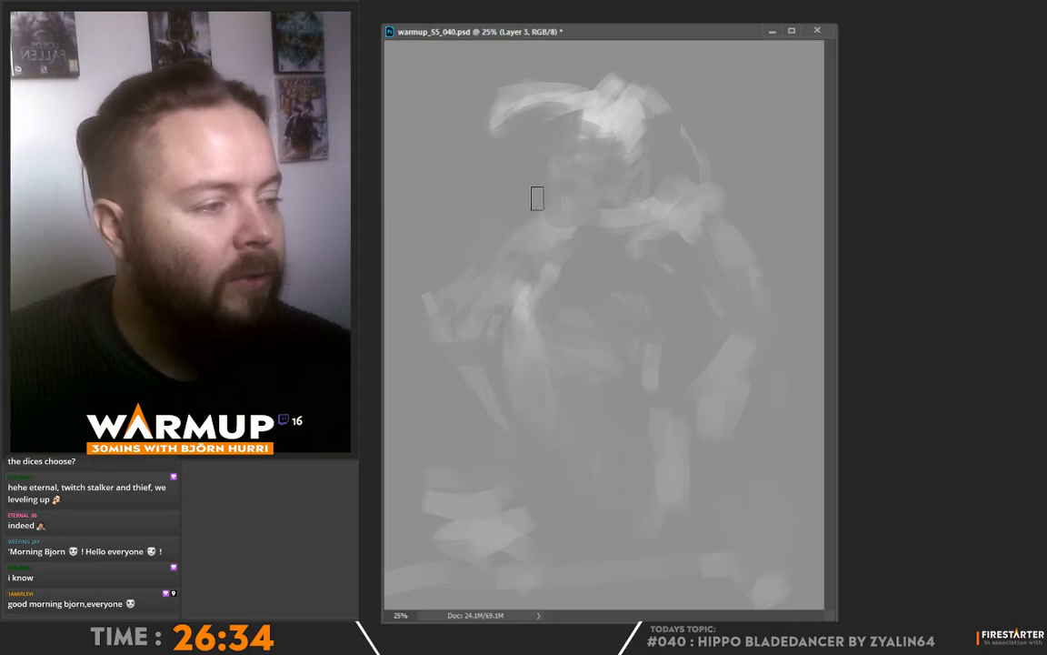
pyautogui.keyDown('alt'); pyautogui.click(607, 113); pyautogui.keyUp('alt')
pyautogui.moveTo(559, 103); pyautogui.dragTo(597, 117)
pyautogui.moveTo(528, 118)
pyautogui.mouseDown()
pyautogui.moveTo(612, 134)
pyautogui.moveTo(632, 125)
pyautogui.mouseUp()
pyautogui.keyDown('alt'); pyautogui.click(610, 155); pyautogui.keyUp('alt')
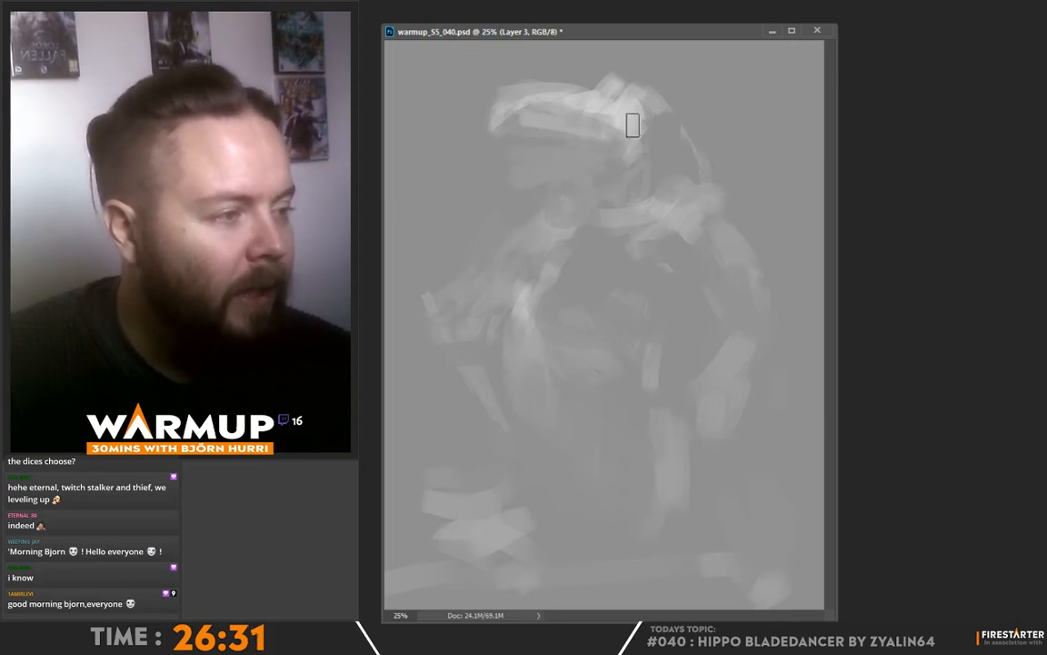
# Step: Paint the back of the head and neck and build a broad light shoulder mass on the right side
pyautogui.moveTo(561, 101)
pyautogui.mouseDown()
pyautogui.moveTo(641, 103)
pyautogui.moveTo(586, 105)
pyautogui.moveTo(609, 82)
pyautogui.moveTo(662, 127)
pyautogui.moveTo(676, 165)
pyautogui.moveTo(724, 188)
pyautogui.mouseUp()
pyautogui.keyDown('alt'); pyautogui.click(558, 95); pyautogui.keyUp('alt')
pyautogui.keyDown('alt'); pyautogui.click(648, 122); pyautogui.keyUp('alt')
pyautogui.moveTo(716, 205)
pyautogui.mouseDown()
pyautogui.moveTo(761, 216)
pyautogui.moveTo(798, 274)
pyautogui.mouseUp()
pyautogui.moveTo(714, 242)
pyautogui.mouseDown()
pyautogui.moveTo(768, 258)
pyautogui.moveTo(805, 303)
pyautogui.mouseUp()
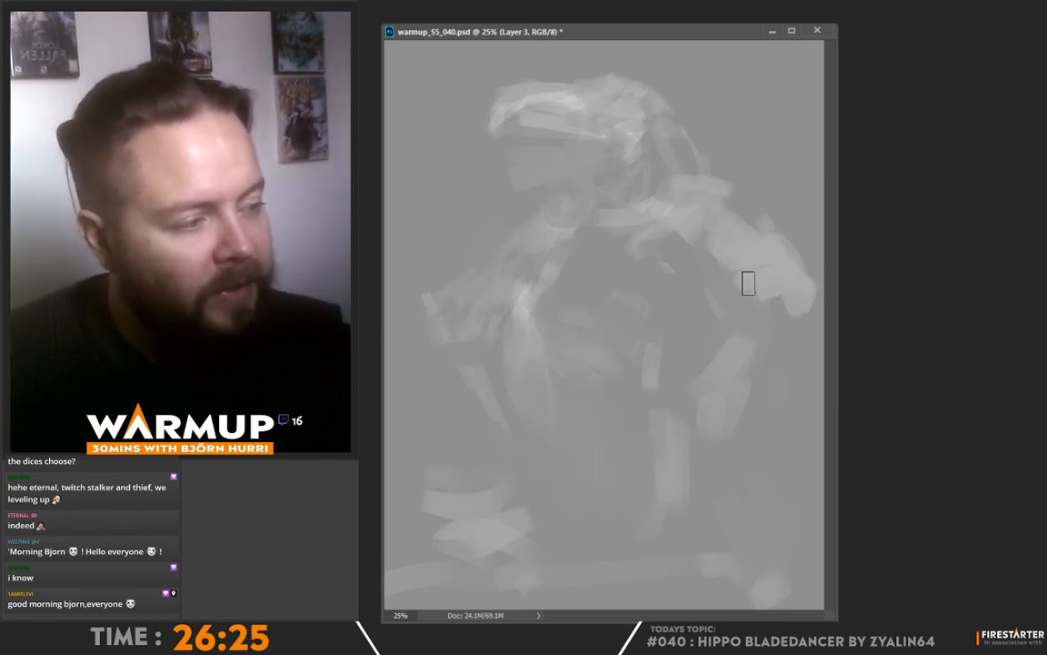
# Step: Extend the right shoulder into a bent arm and rework the strokes of the lower arm toward the hip
pyautogui.moveTo(748, 284); pyautogui.dragTo(757, 317)
pyautogui.moveTo(725, 278)
pyautogui.mouseDown()
pyautogui.moveTo(761, 345)
pyautogui.moveTo(783, 323)
pyautogui.moveTo(799, 358)
pyautogui.mouseUp()
pyautogui.moveTo(776, 313)
pyautogui.mouseDown()
pyautogui.moveTo(752, 381)
pyautogui.moveTo(733, 362)
pyautogui.mouseUp()
pyautogui.moveTo(753, 393); pyautogui.dragTo(728, 437)
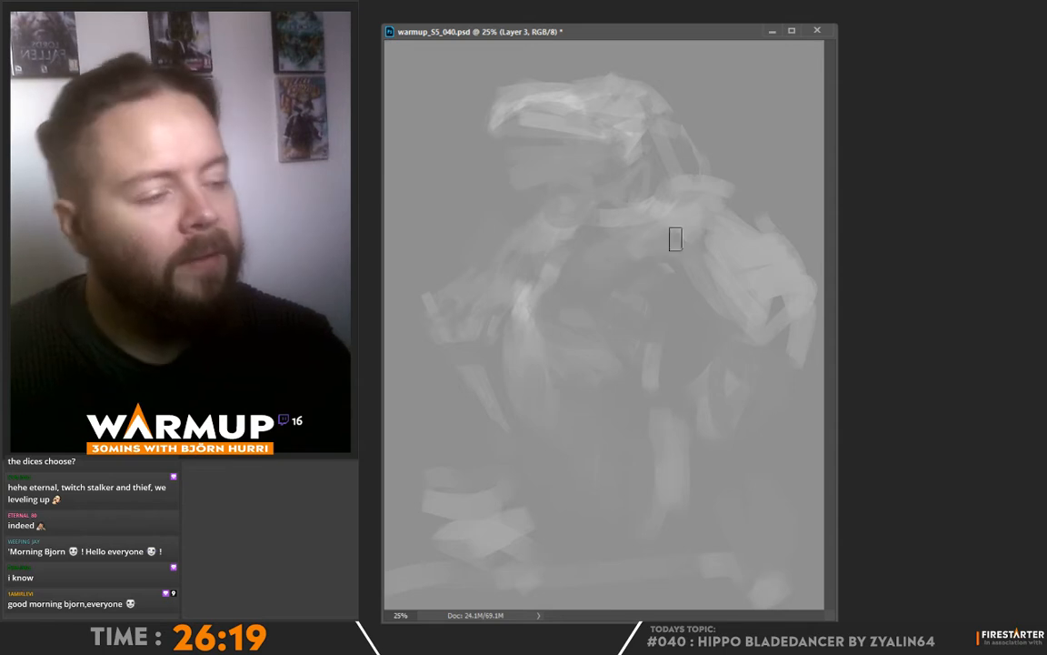
# Step: Sample light greys to paint form into the chest and add a bright highlight on the left hand
pyautogui.keyDown('alt'); pyautogui.click(523, 302); pyautogui.keyUp('alt')
pyautogui.moveTo(525, 326)
pyautogui.mouseDown()
pyautogui.moveTo(578, 283)
pyautogui.moveTo(584, 298)
pyautogui.mouseUp()
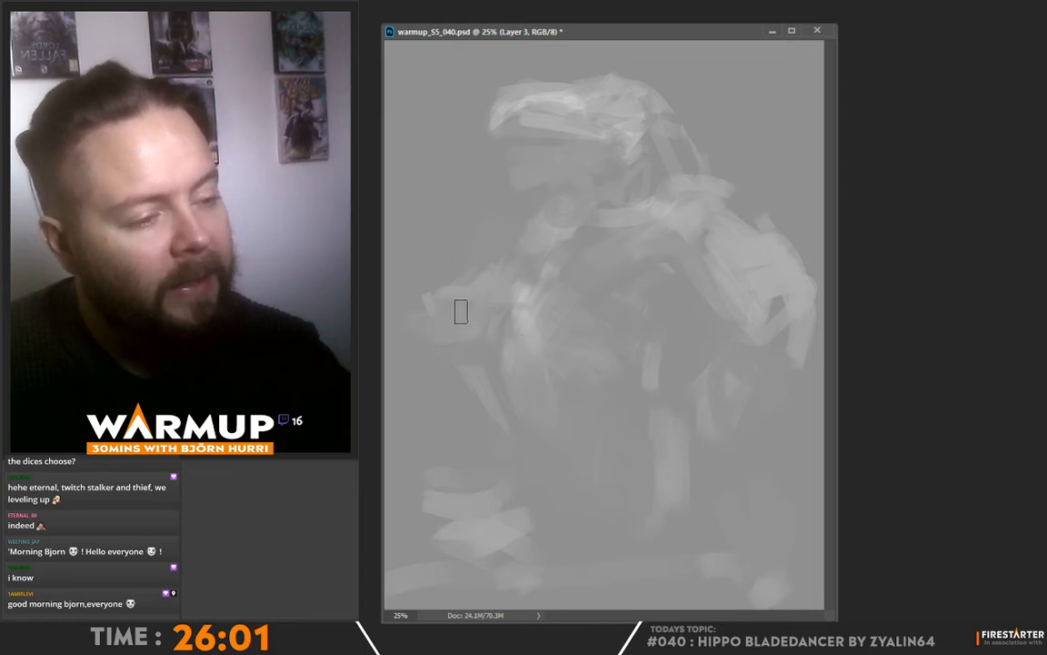
pyautogui.keyDown('alt'); pyautogui.click(471, 324); pyautogui.keyUp('alt')
pyautogui.moveTo(467, 317); pyautogui.dragTo(457, 336)
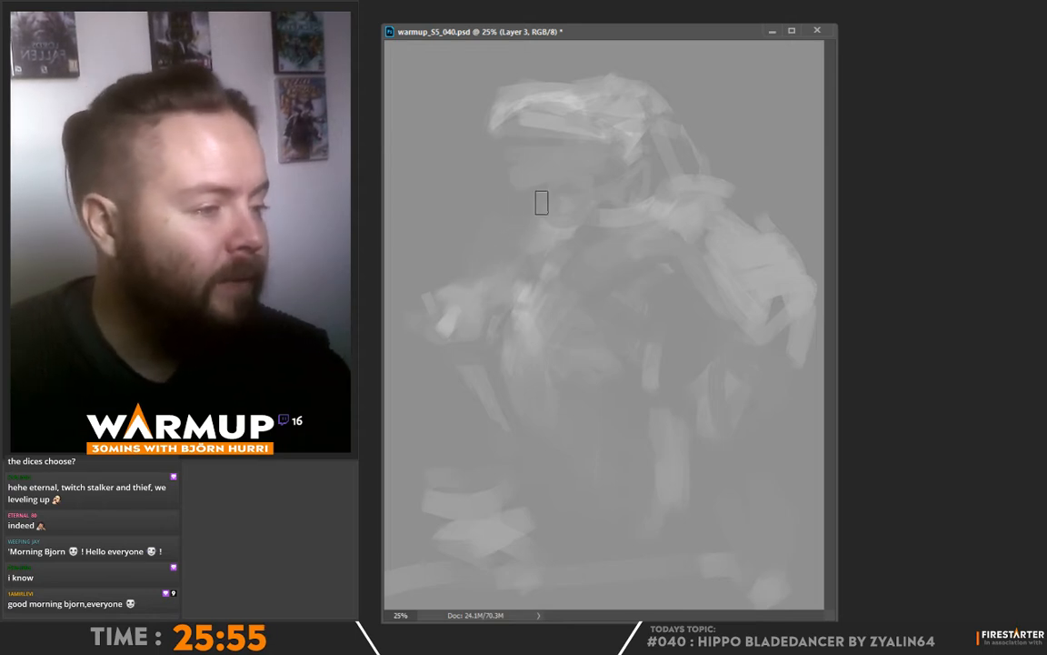
# Step: Paint the lower jaw beneath the snout and flip the canvas horizontally
pyautogui.keyDown('alt'); pyautogui.click(496, 134); pyautogui.keyUp('alt')
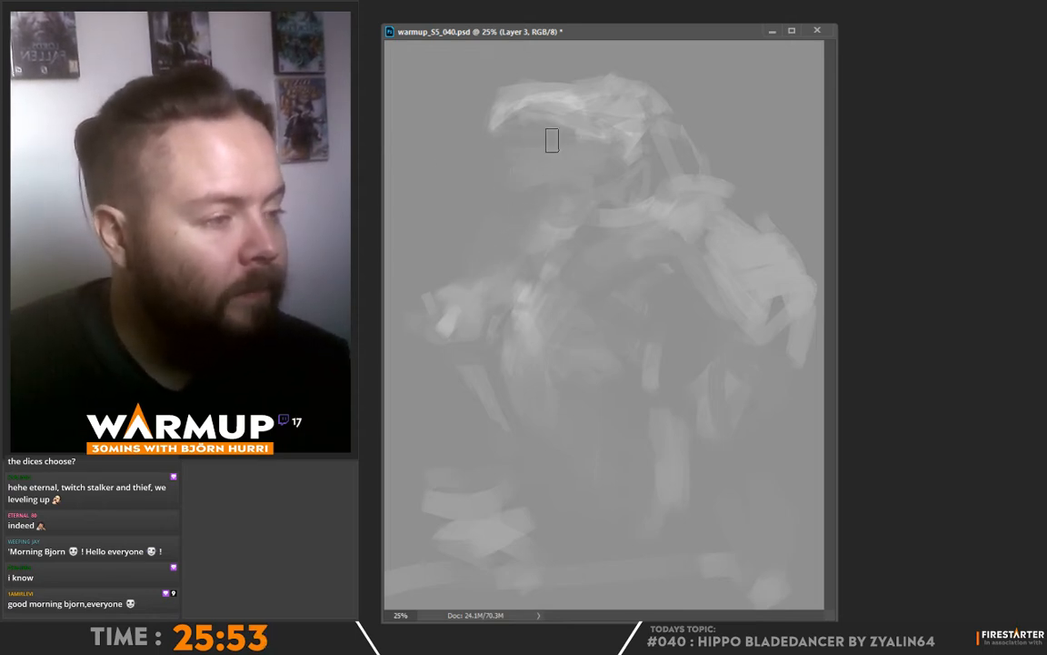
pyautogui.press('alt')
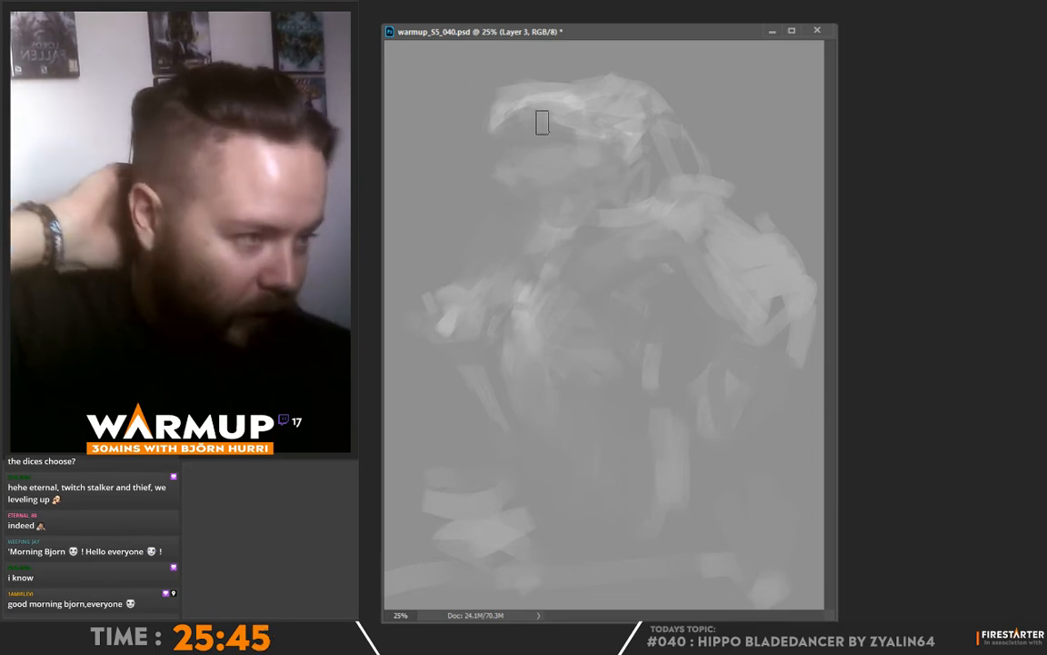
pyautogui.hotkey('ctrl', 'shift', 'h')
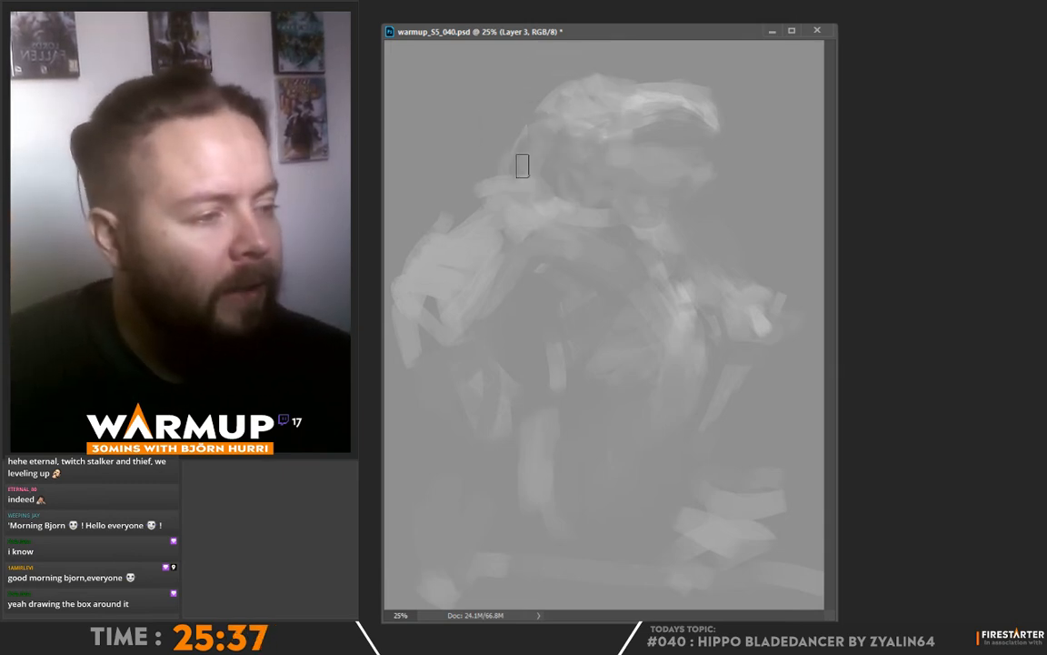
# Step: Rework the back of the neck and round out the left shoulder and arm with sampled grey tones
pyautogui.moveTo(509, 178); pyautogui.dragTo(538, 204)
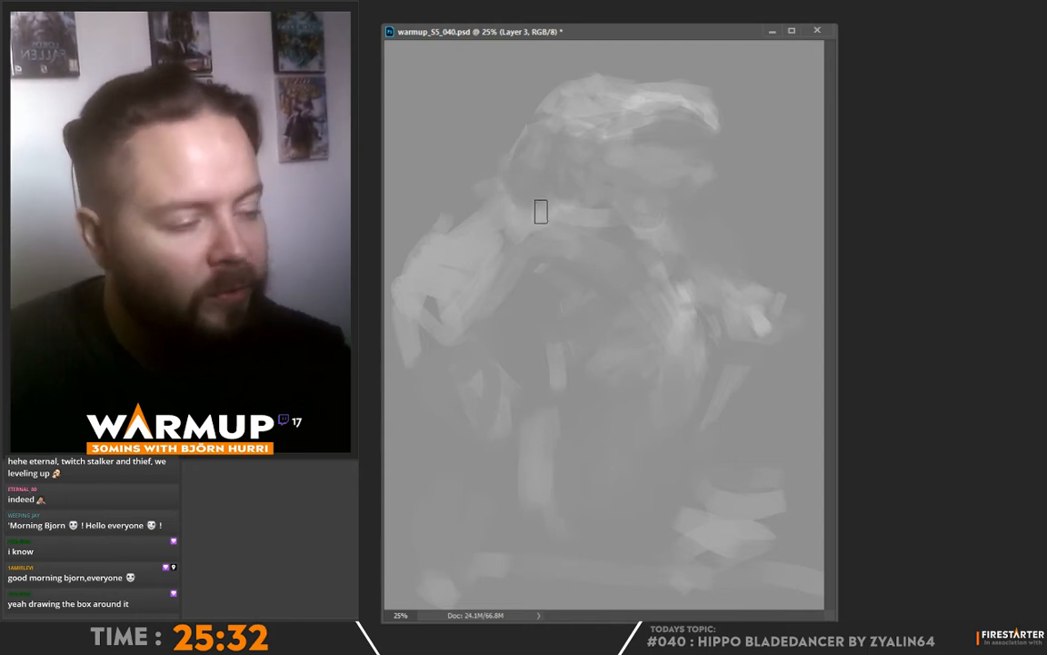
pyautogui.moveTo(424, 257); pyautogui.dragTo(452, 272)
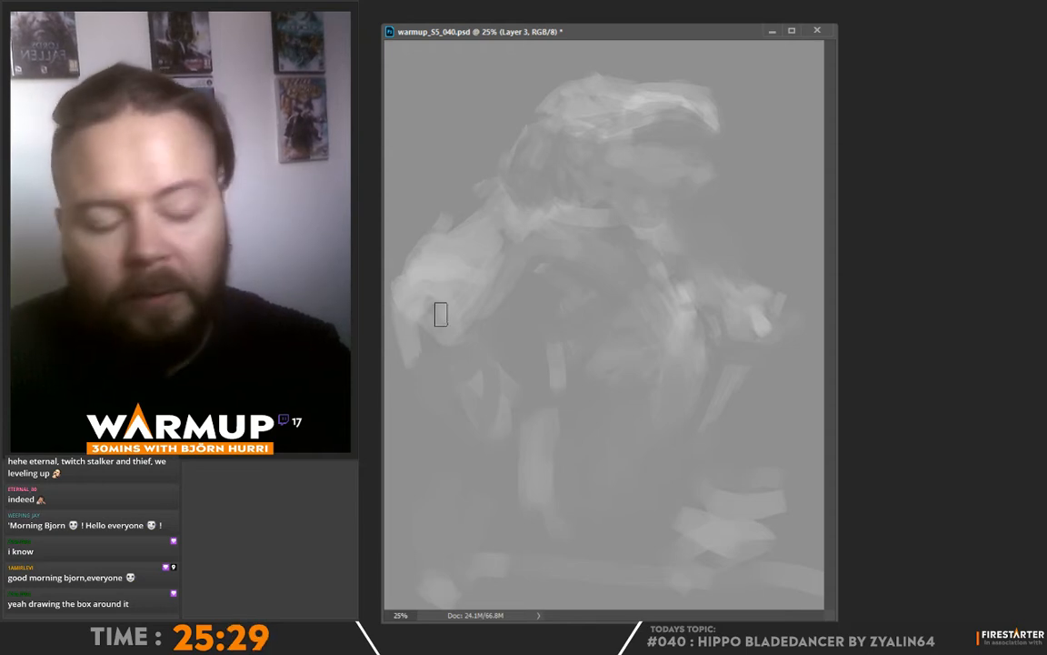
pyautogui.press('alt')
pyautogui.press('alt')
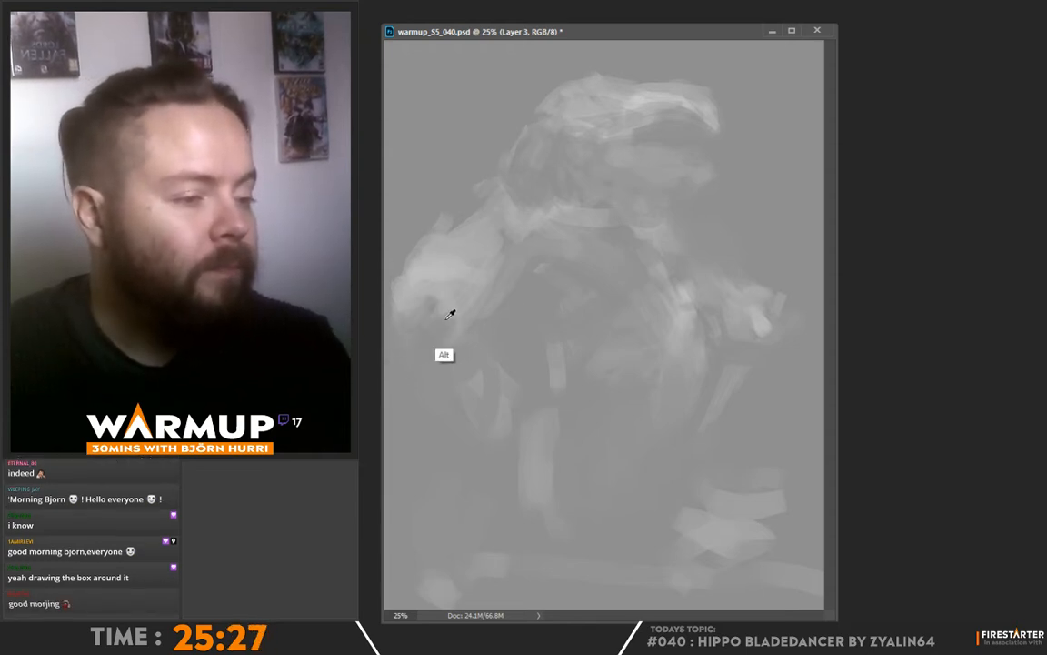
pyautogui.moveTo(435, 305); pyautogui.dragTo(470, 320)
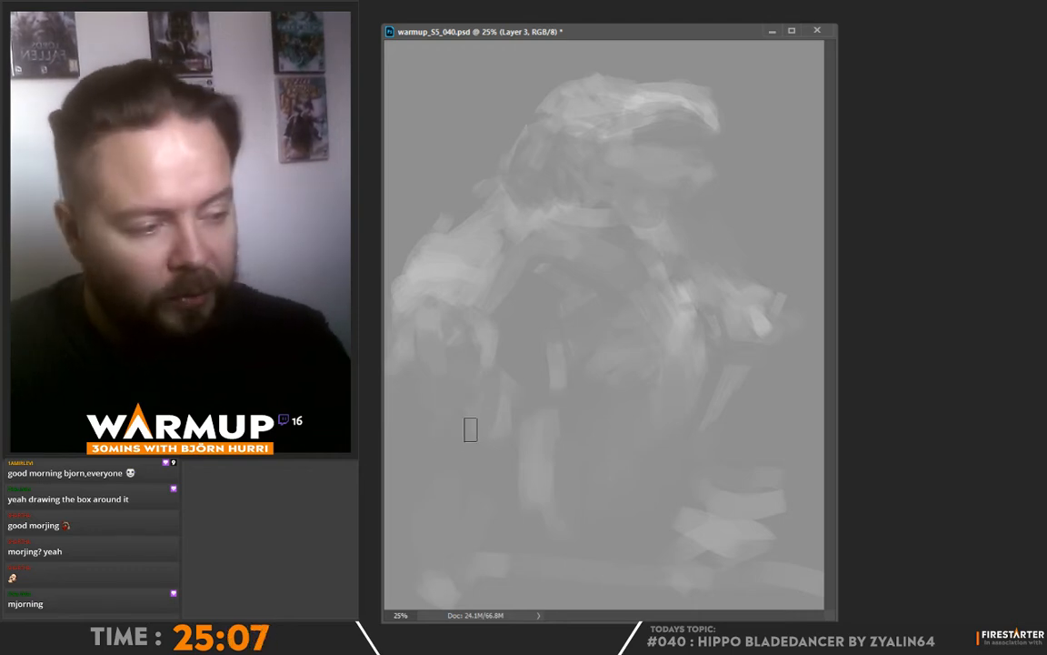
# Step: Paint the belly, the left thigh and the lower right leg and foot in blended grey strokes
pyautogui.press('alt')
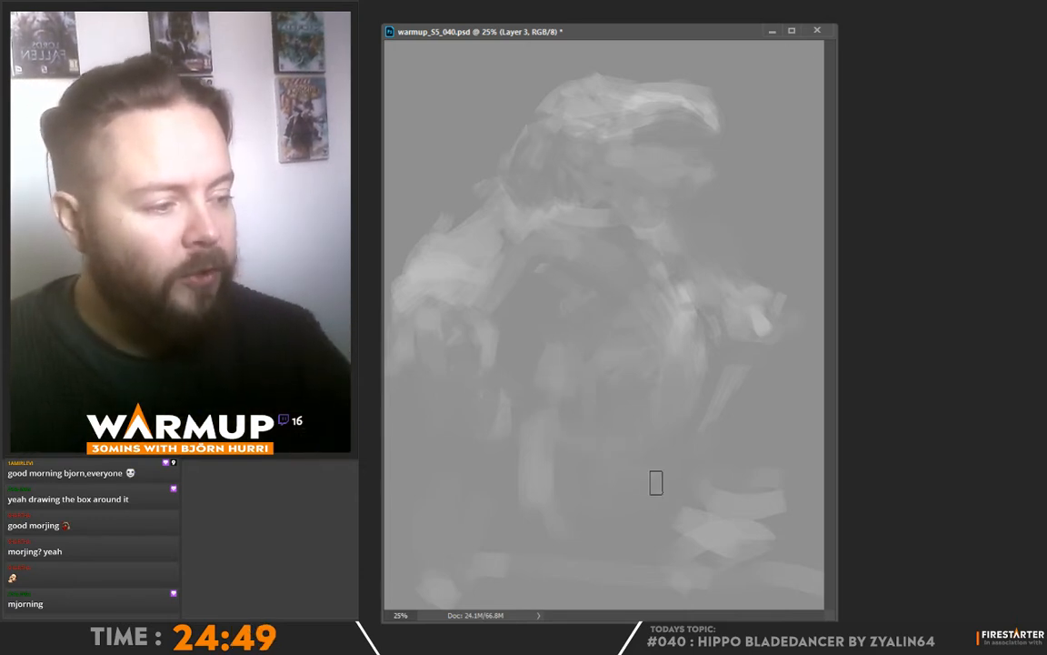
pyautogui.press('alt')
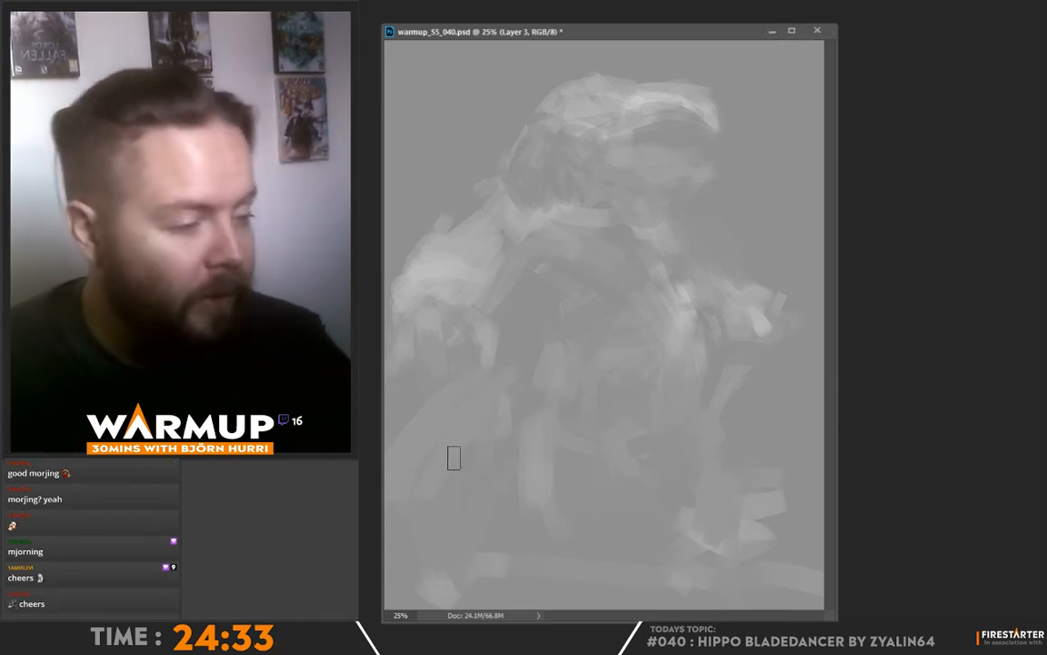
pyautogui.press('alt')
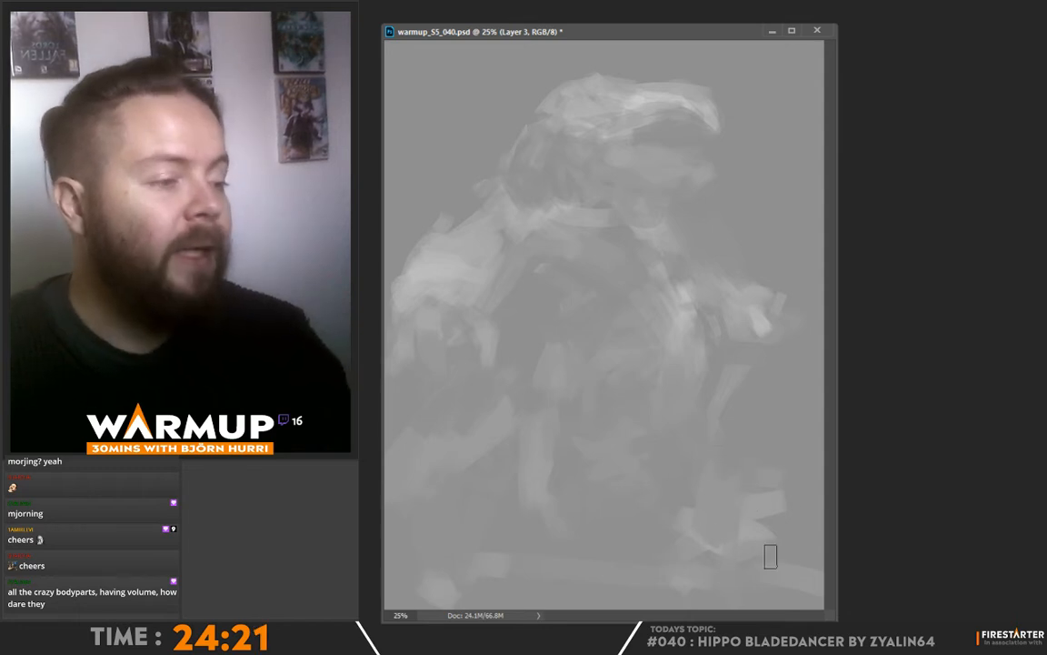
pyautogui.press('alt')
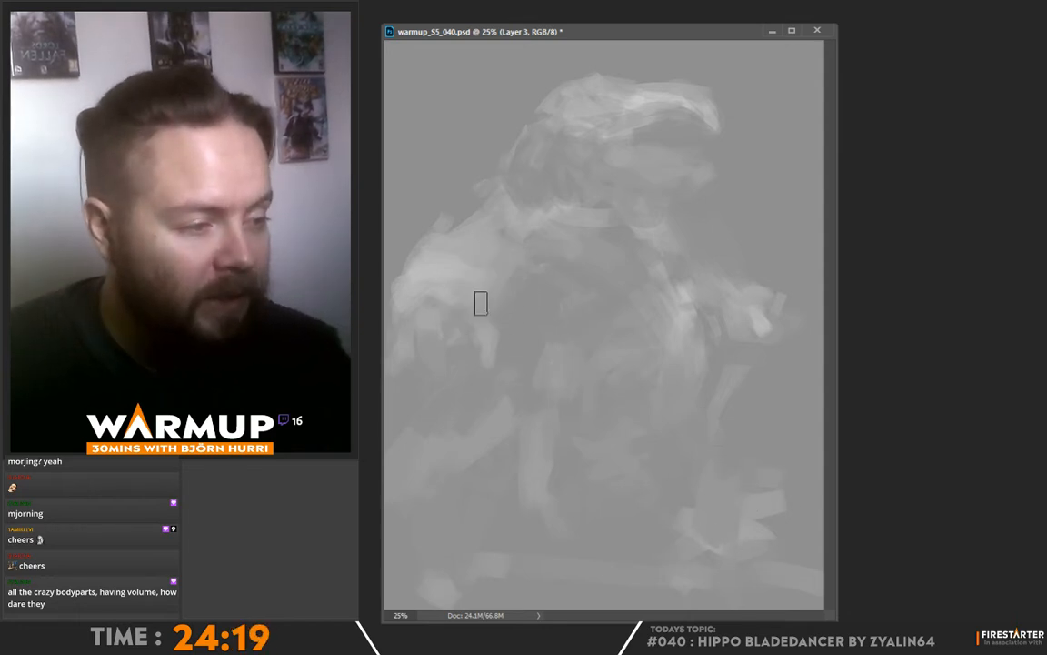
# Step: Refine the left shoulder and chest planes and extend the right forearm and hand outward with sampled greys
pyautogui.keyDown('alt'); pyautogui.click(467, 223); pyautogui.keyUp('alt')
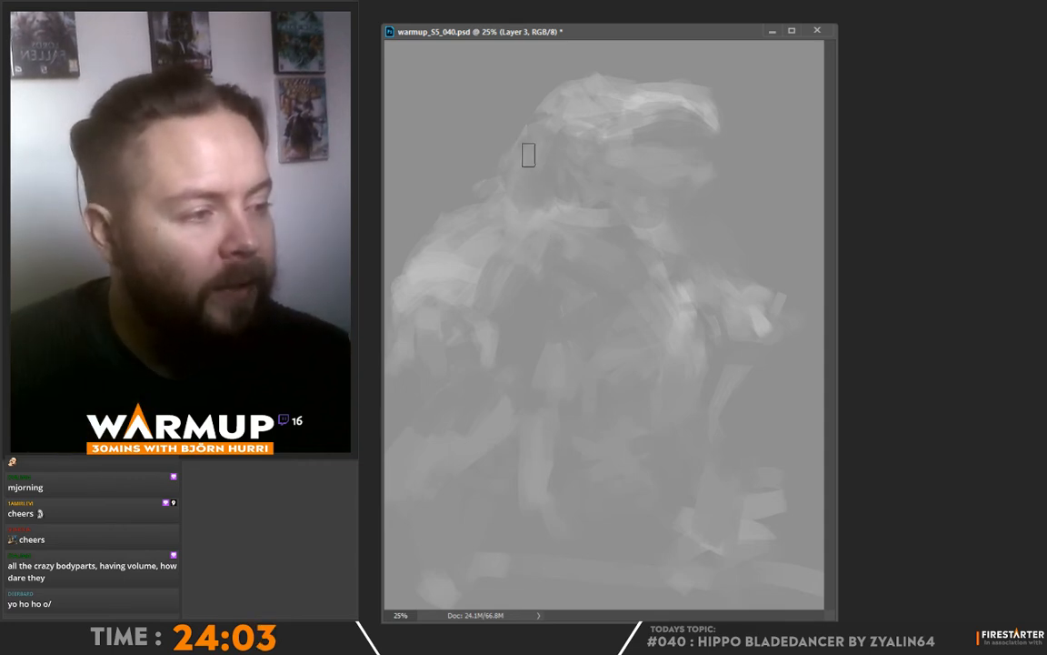
pyautogui.press('alt')
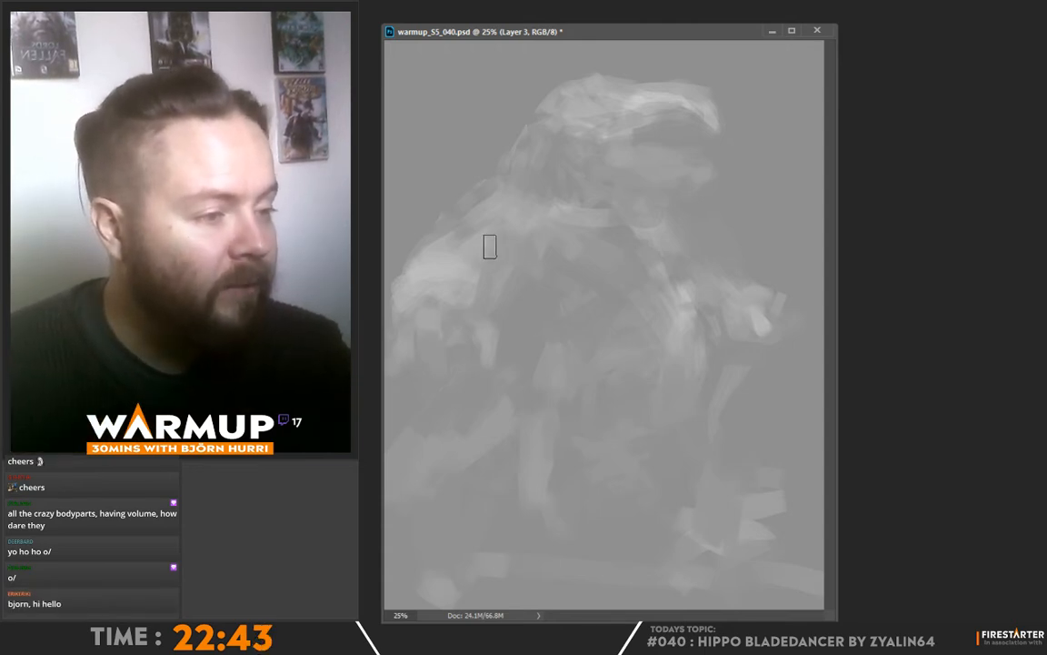
pyautogui.press('alt')
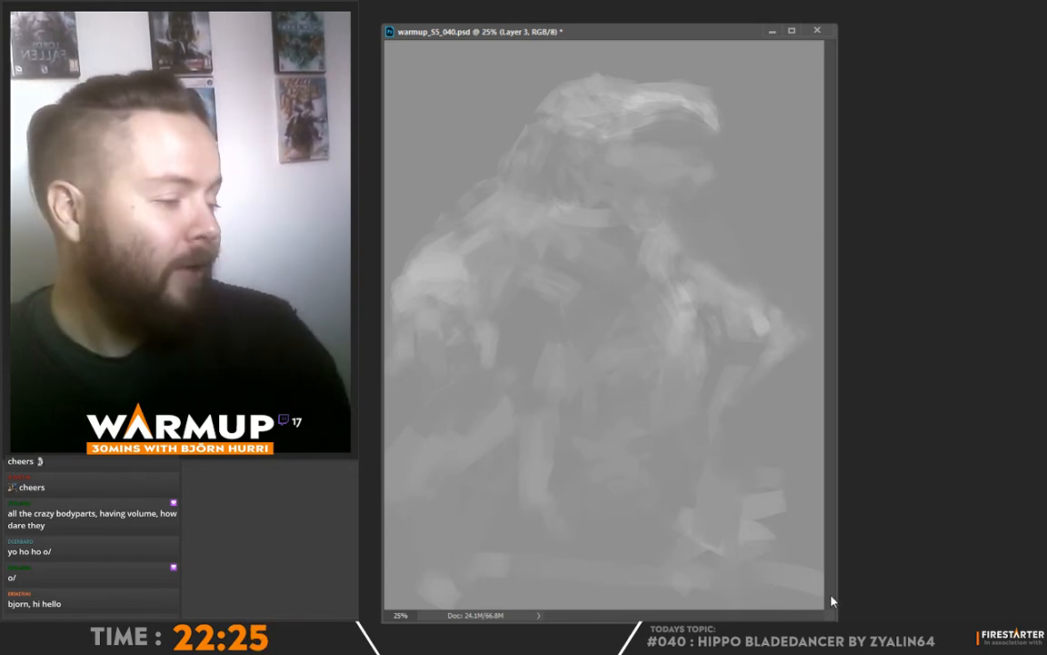
# Step: Enlarge the document window so that empty space surrounds the canvas
pyautogui.moveTo(837, 621); pyautogui.dragTo(1005, 654)
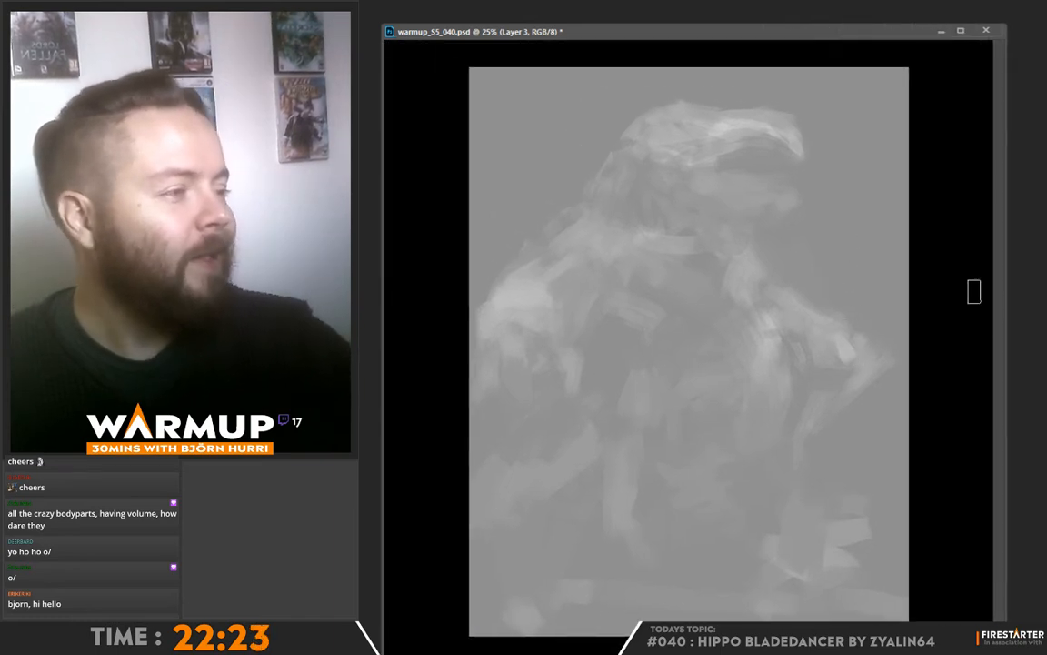
# Step: Widen the canvas evenly on both sides of the figure with Crop, save the file and fill the background layer with an even grey
pyautogui.press('c')
pyautogui.moveTo(907, 386); pyautogui.dragTo(971, 365)
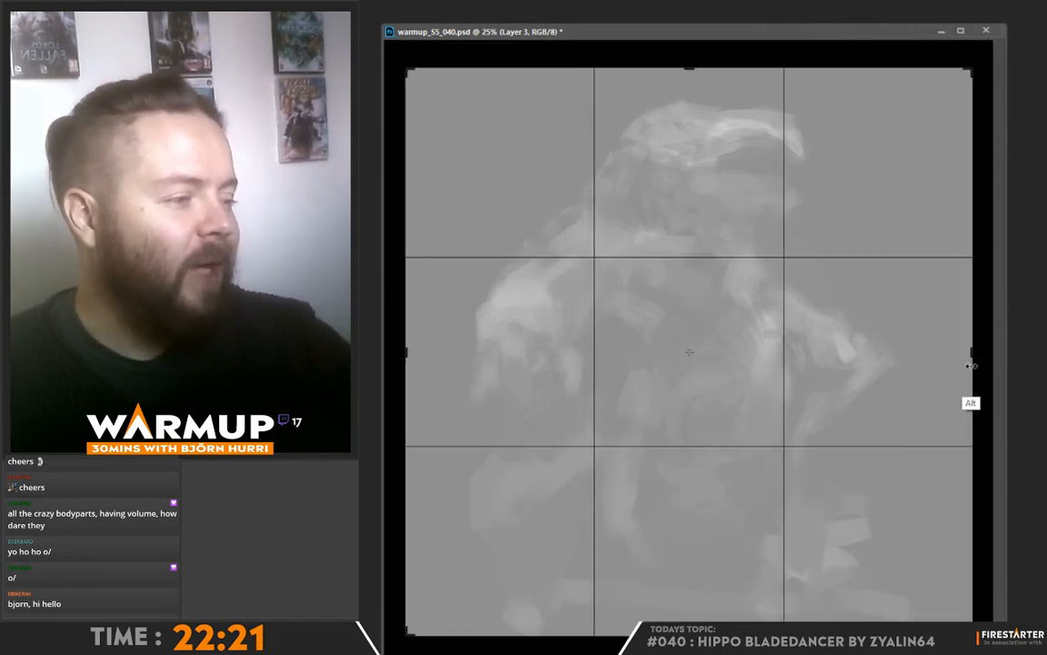
pyautogui.press('Return')
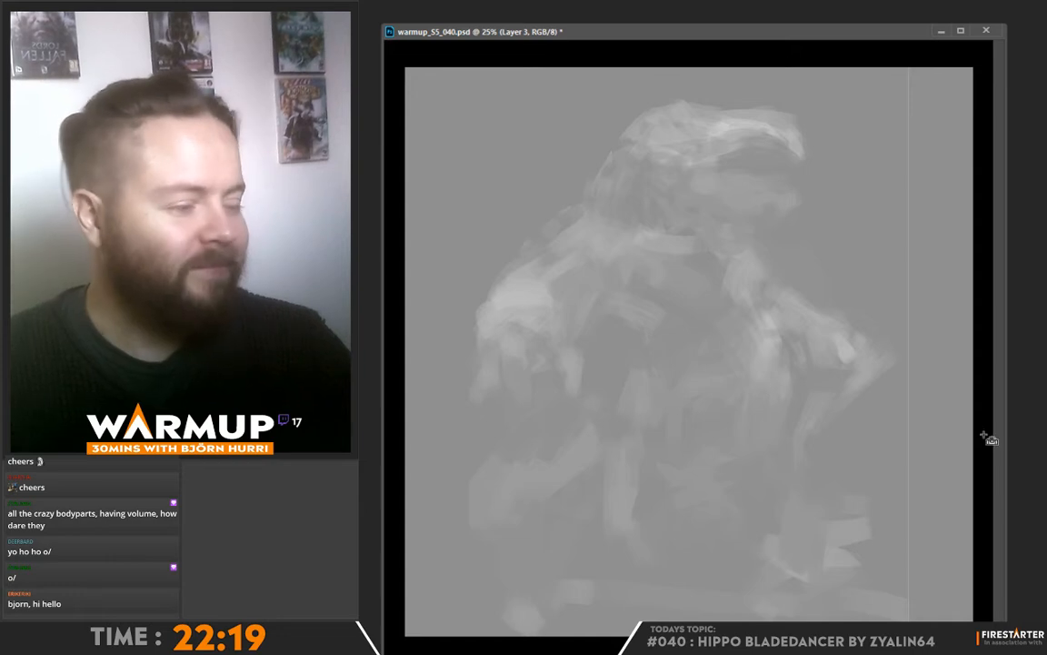
pyautogui.hotkey('ctrl', 's')
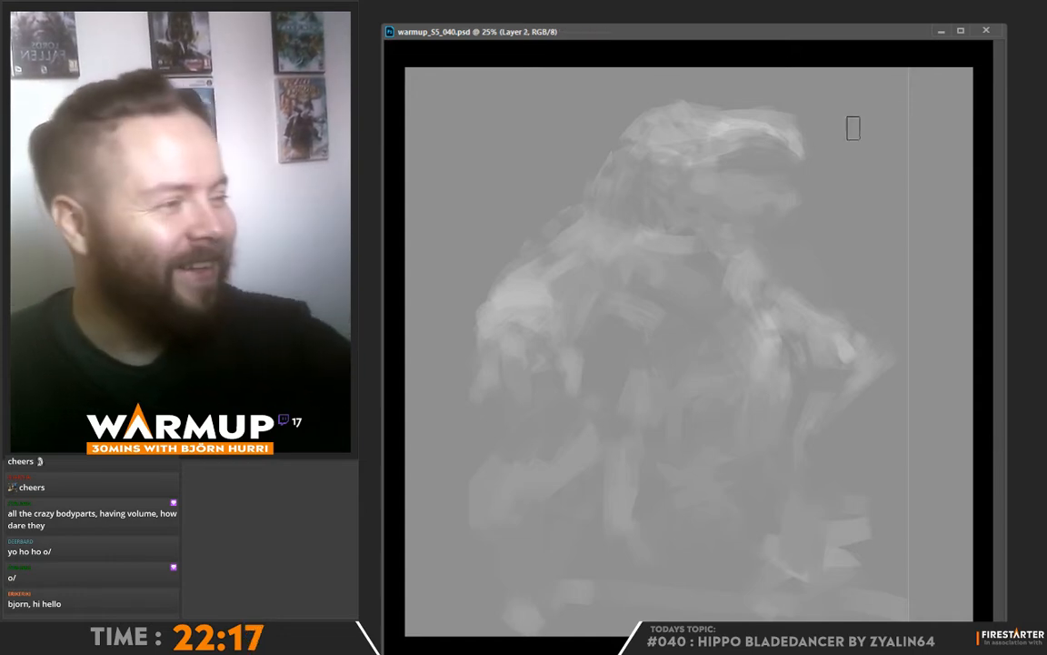
pyautogui.hotkey('ctrl', 'BackSpace')
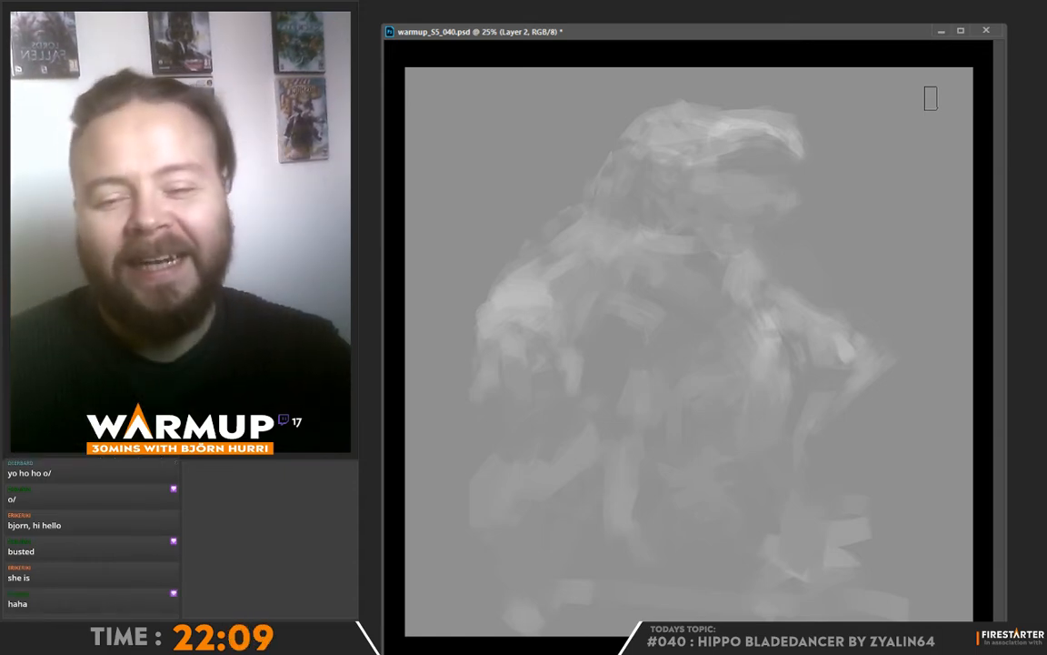
# Step: Add light strokes along the top of the snout and extend the back of the head with an ear shape, using a smaller brush
pyautogui.keyDown('alt'); pyautogui.click(747, 123); pyautogui.keyUp('alt')
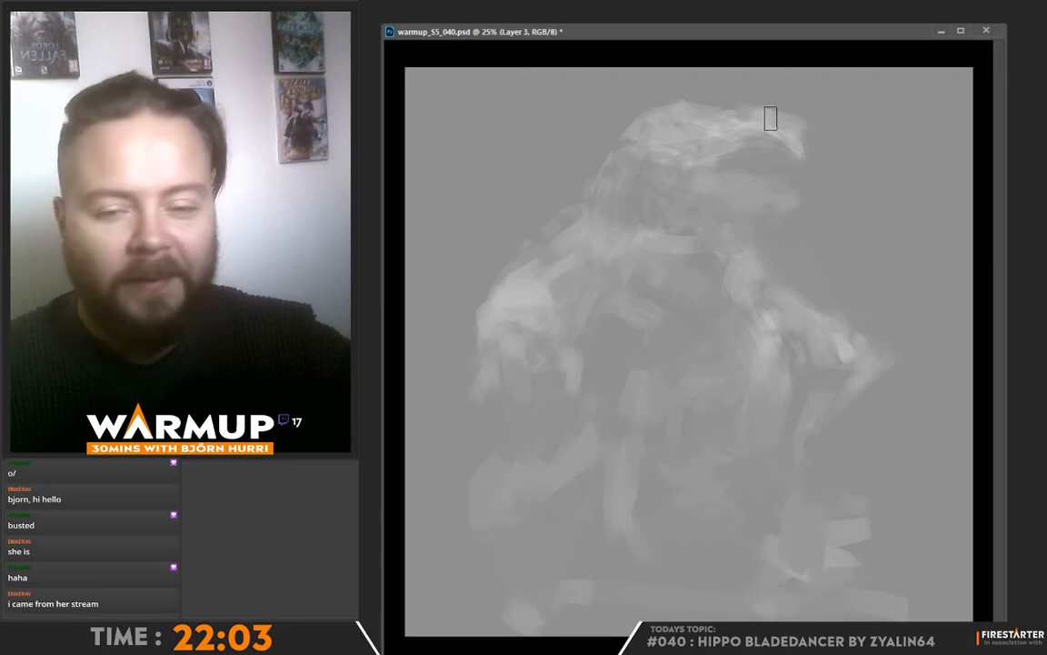
pyautogui.rightClick(799, 155)
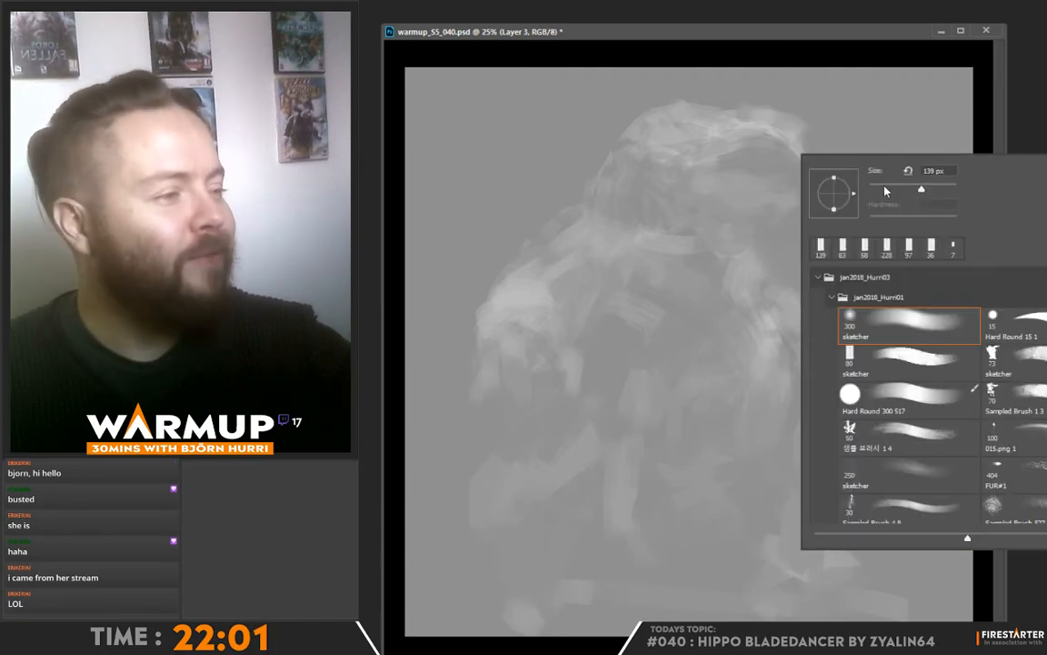
pyautogui.click(732, 107)
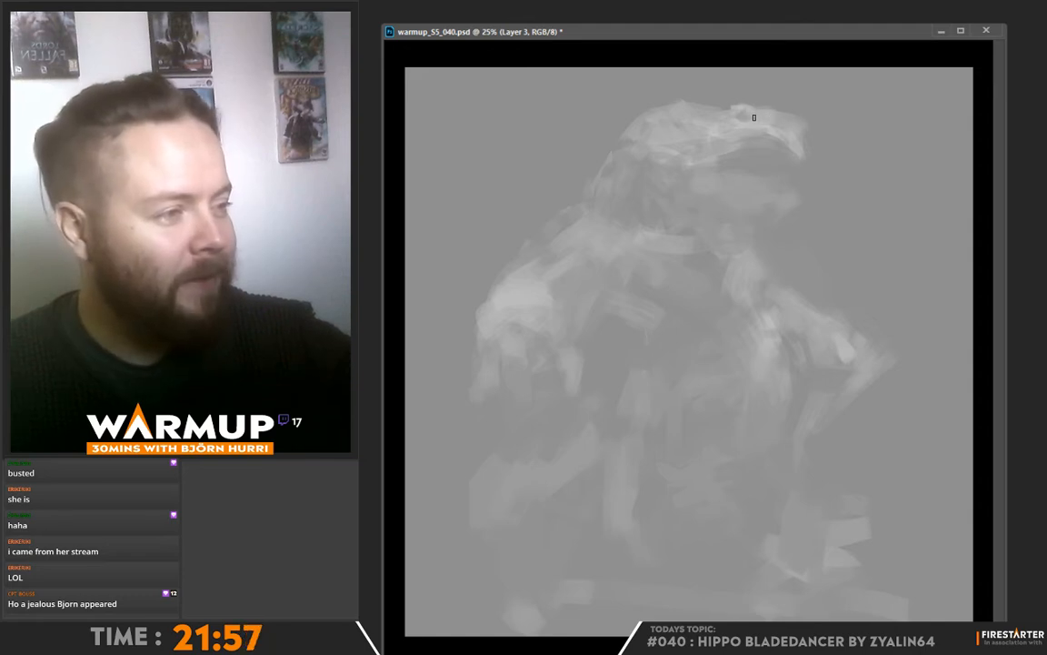
pyautogui.moveTo(679, 110)
pyautogui.mouseDown()
pyautogui.moveTo(689, 106)
pyautogui.moveTo(633, 119)
pyautogui.mouseUp()
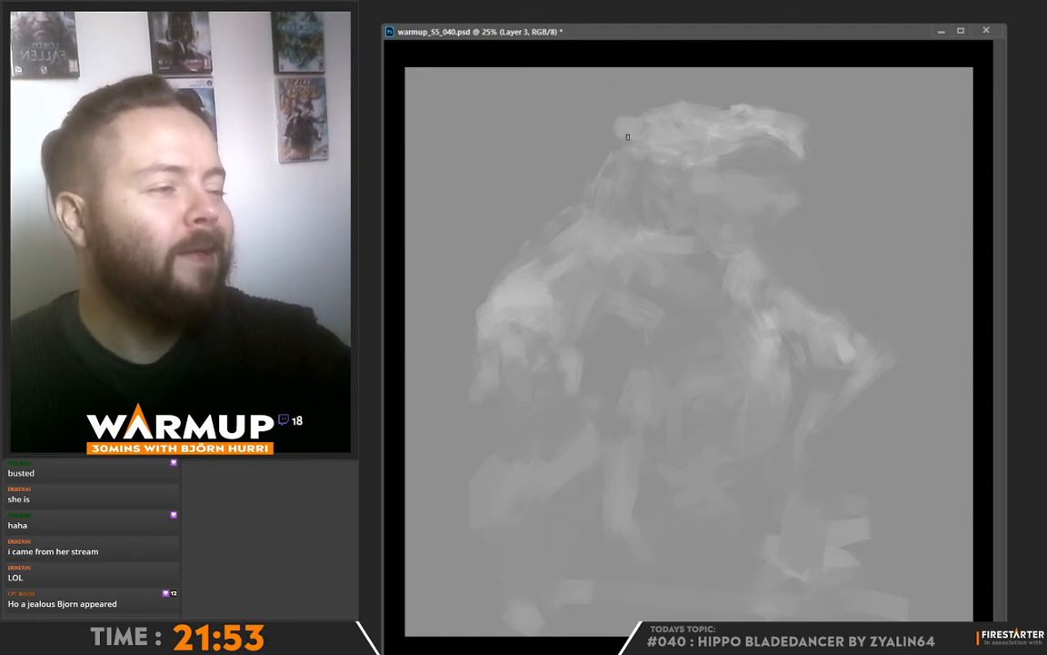
pyautogui.rightClick(775, 174)
pyautogui.press('Return')
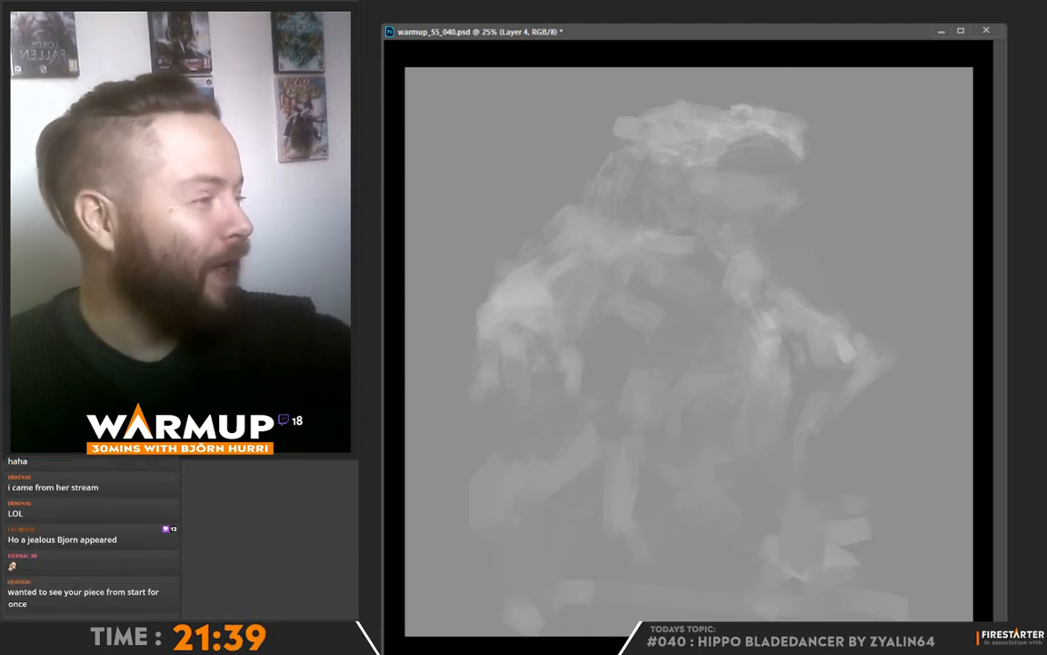
# Step: Darken the background around the figure with large, soft grey strokes, starting a new layer for the areas beside the arms and head
pyautogui.rightClick(658, 154)
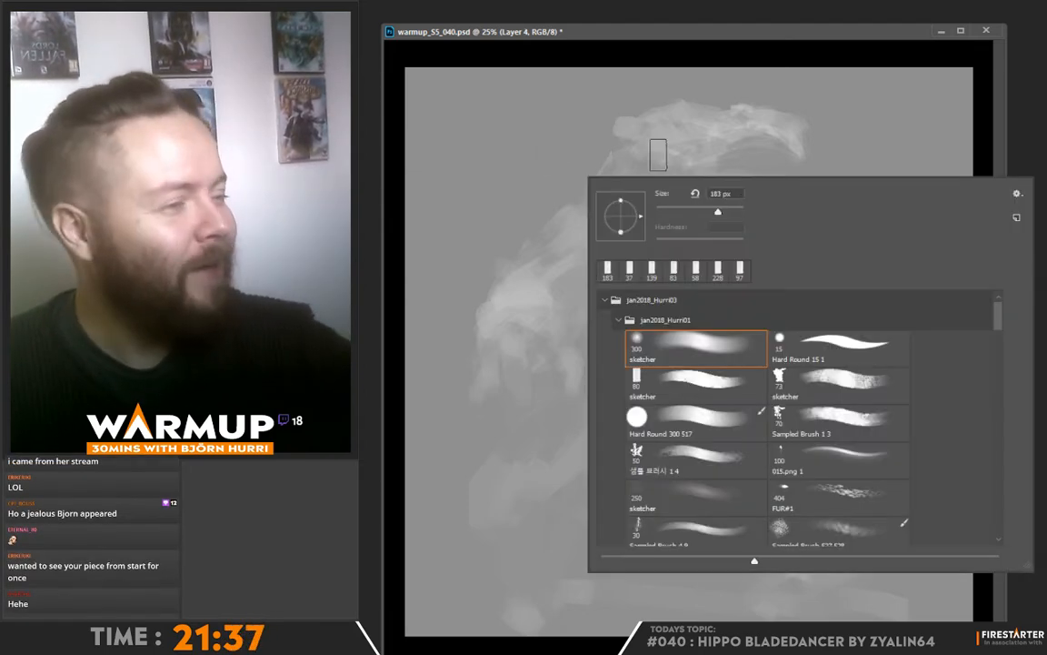
pyautogui.click(564, 126)
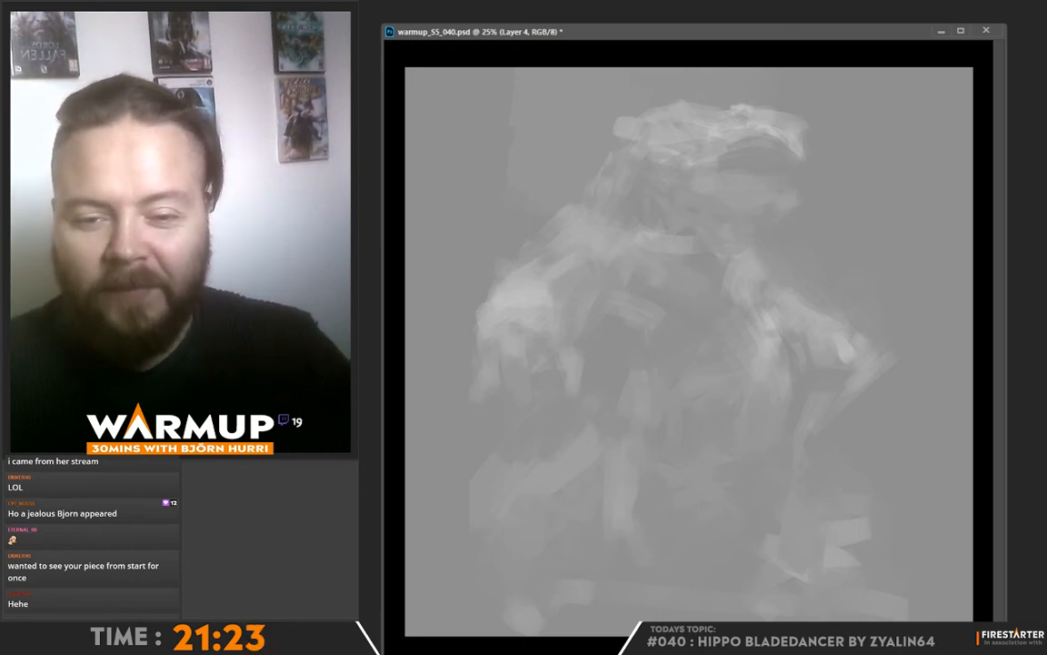
pyautogui.hotkey('ctrl', 'alt', 'shift', 'n')
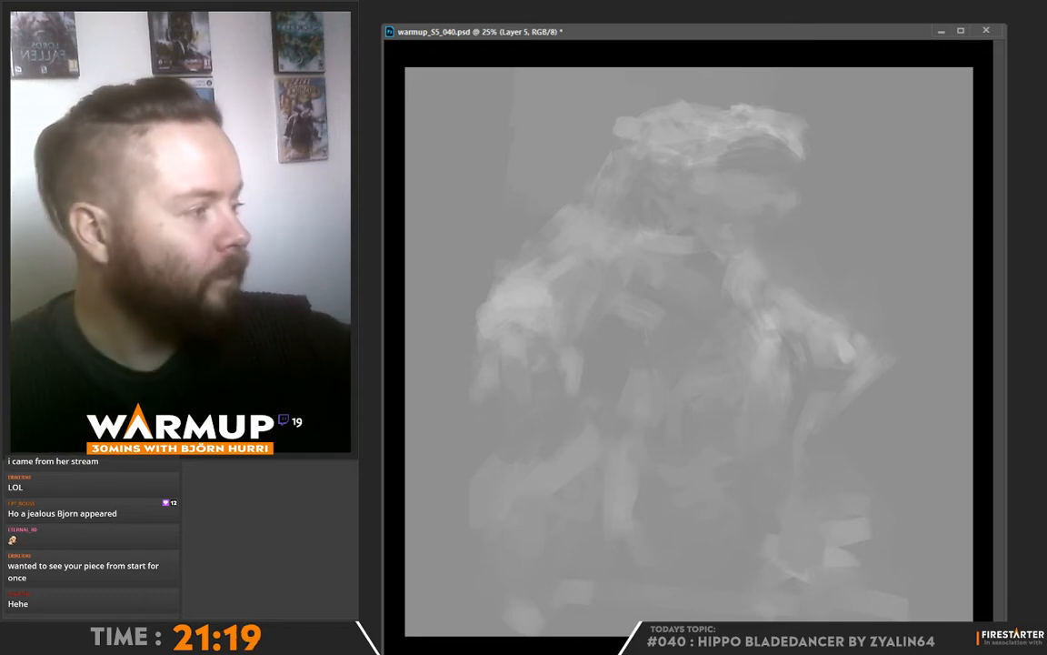
pyautogui.keyDown('alt'); pyautogui.click(436, 406); pyautogui.keyUp('alt')
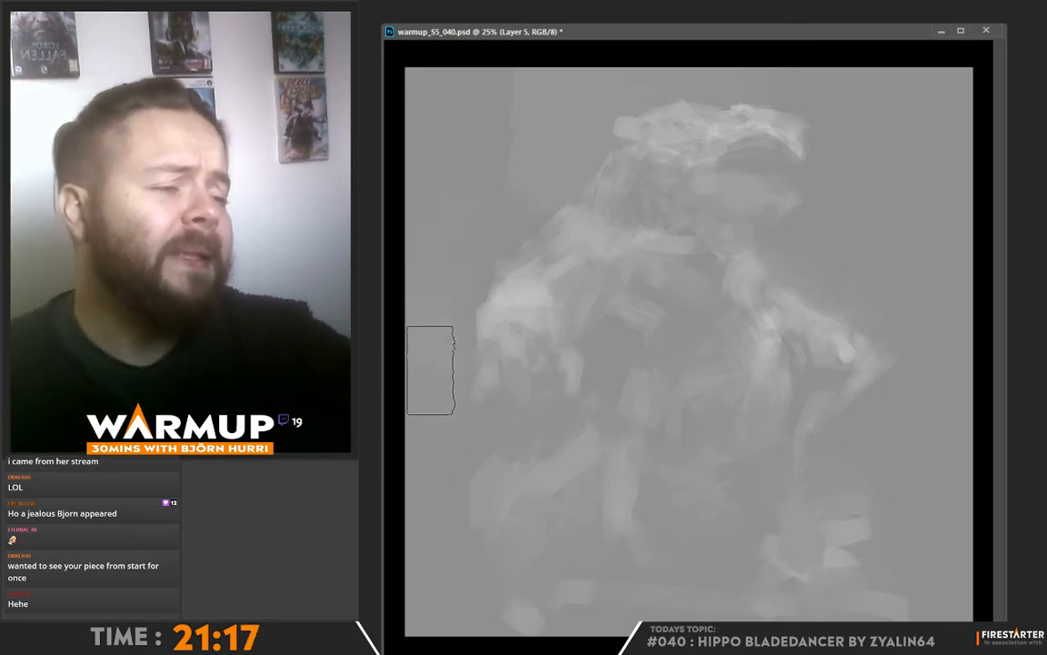
pyautogui.moveTo(458, 221); pyautogui.dragTo(421, 435)
pyautogui.keyDown('alt'); pyautogui.click(466, 324); pyautogui.keyUp('alt')
pyautogui.moveTo(466, 213)
pyautogui.mouseDown()
pyautogui.moveTo(437, 366)
pyautogui.moveTo(422, 346)
pyautogui.moveTo(427, 375)
pyautogui.moveTo(461, 337)
pyautogui.moveTo(447, 468)
pyautogui.mouseUp()
pyautogui.keyDown('alt'); pyautogui.click(446, 330); pyautogui.keyUp('alt')
pyautogui.moveTo(440, 320); pyautogui.dragTo(423, 314)
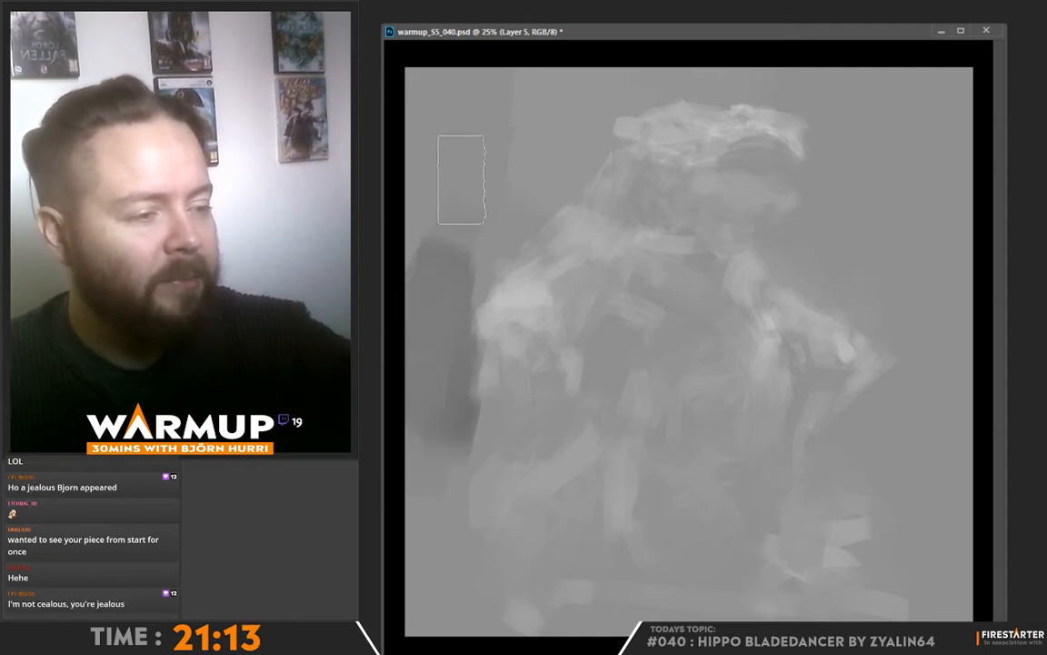
pyautogui.moveTo(461, 179); pyautogui.dragTo(465, 393)
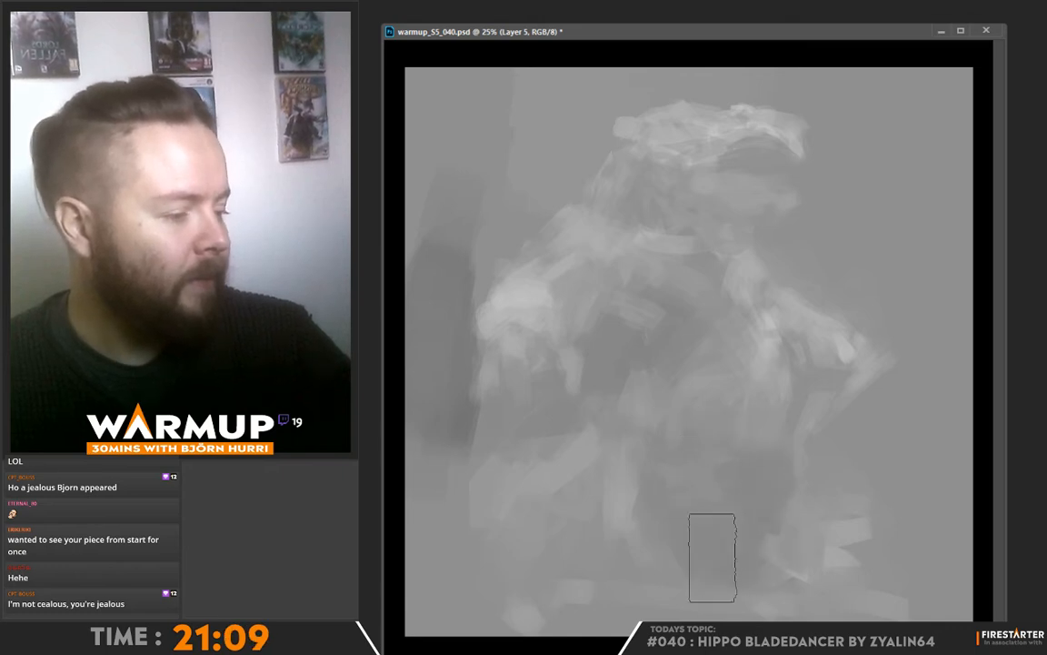
pyautogui.moveTo(909, 241)
pyautogui.mouseDown()
pyautogui.moveTo(917, 156)
pyautogui.moveTo(873, 250)
pyautogui.moveTo(864, 173)
pyautogui.moveTo(888, 97)
pyautogui.mouseUp()
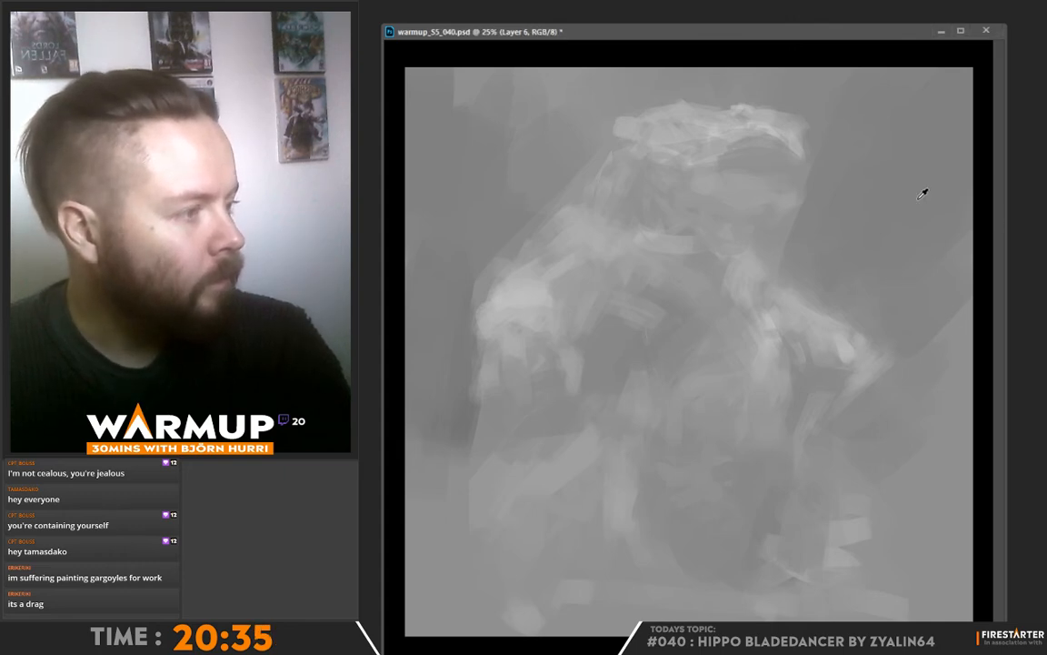
# Step: Darken the painting's overall values with the grey fill layer, trying different fill greys until a mid-dark tone is reached
pyautogui.hotkey('alt', 'BackSpace')
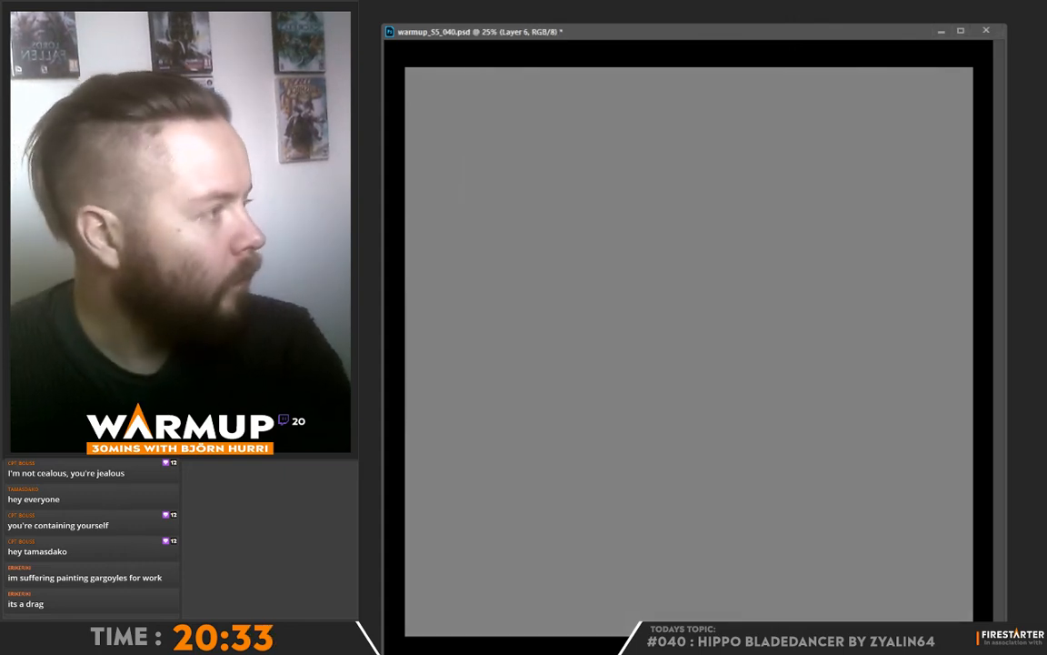
pyautogui.hotkey('ctrl', 'z')
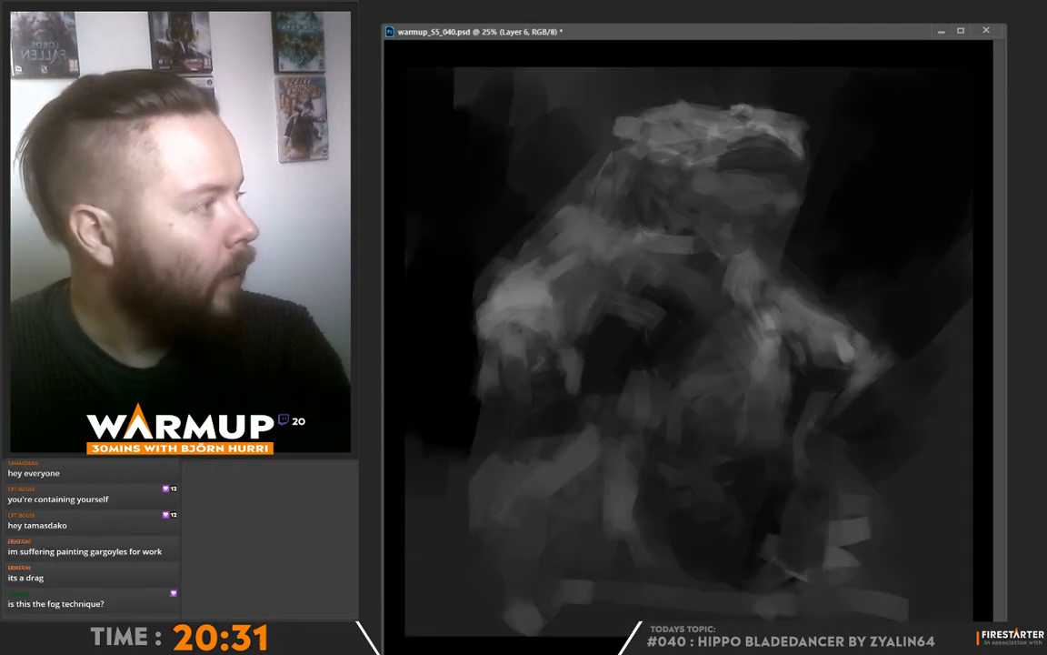
pyautogui.hotkey('alt', 'BackSpace')
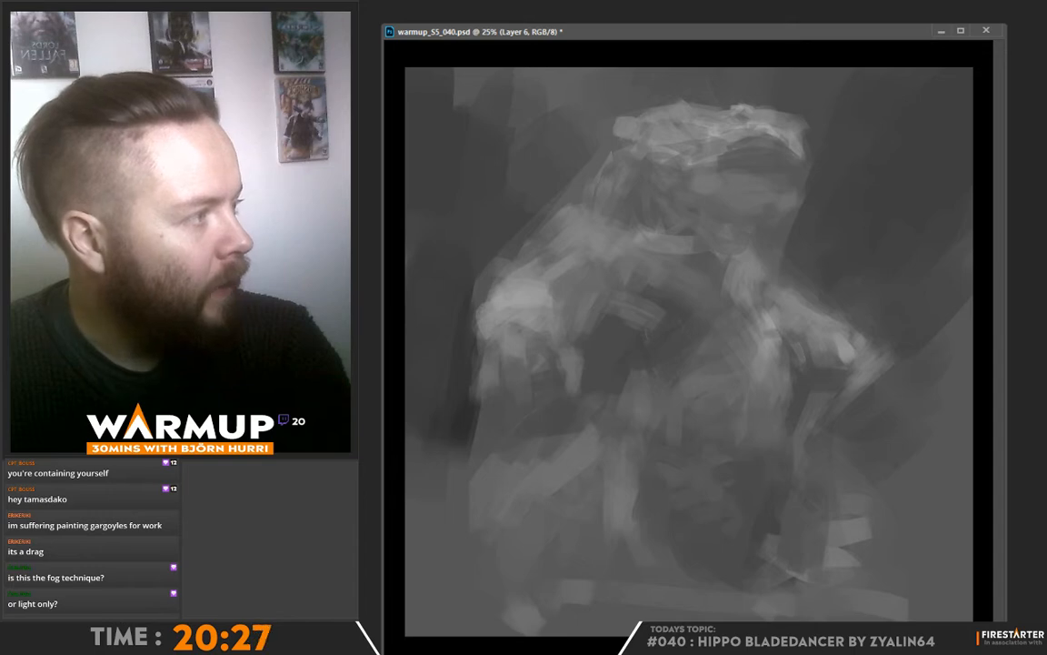
pyautogui.hotkey('alt', 'BackSpace')
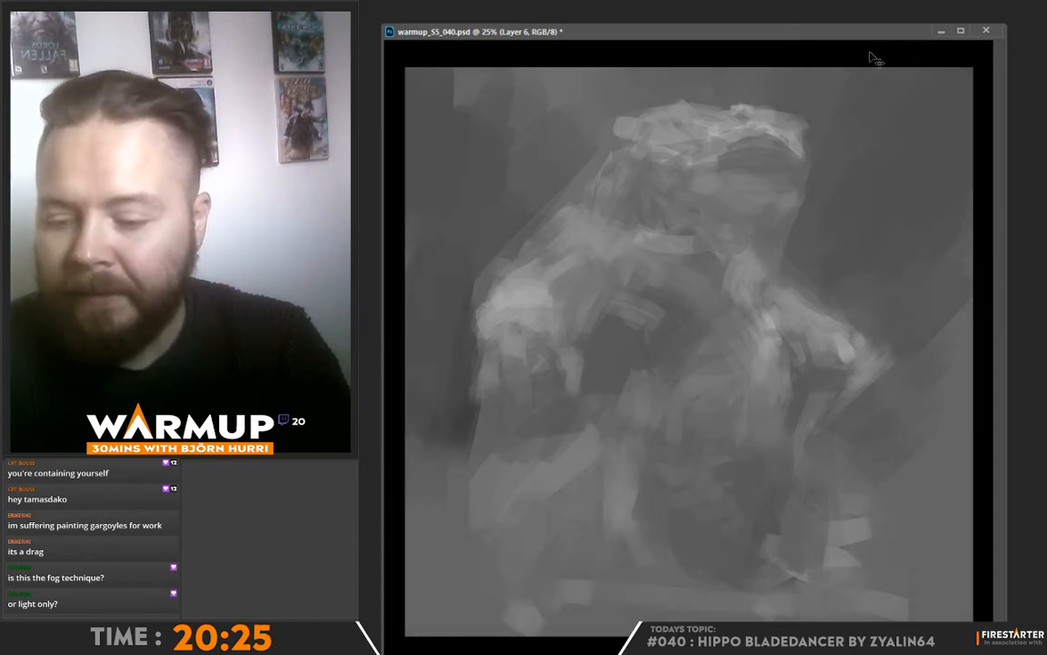
# Step: Paste the lantern shop photo as a new layer and enlarge it to cover the whole canvas
pyautogui.hotkey('ctrl', 'v')
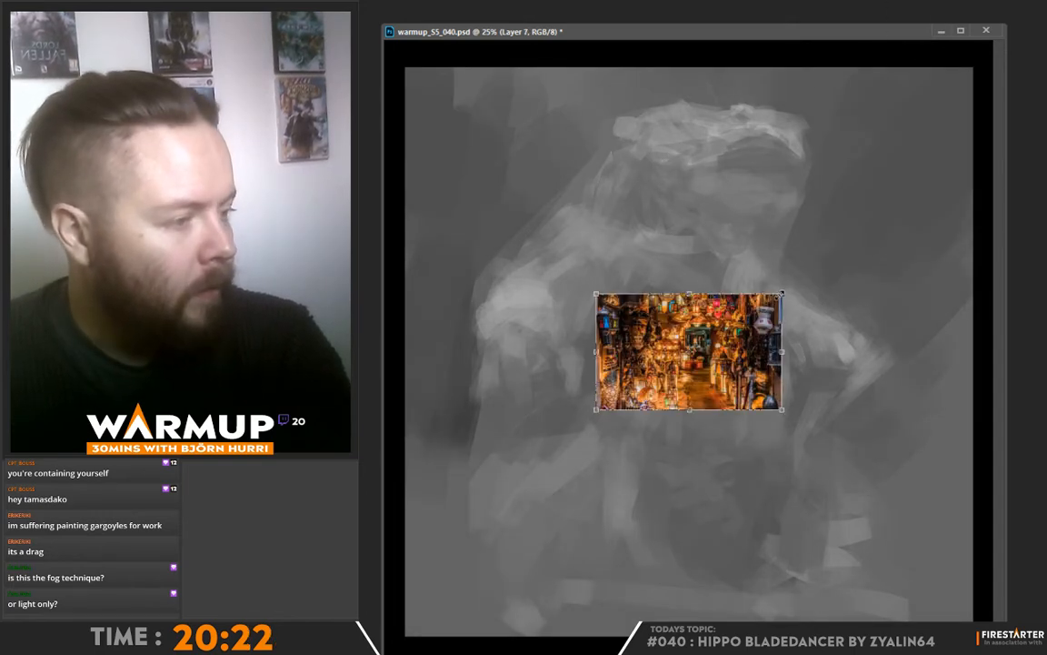
pyautogui.moveTo(781, 293); pyautogui.dragTo(1046, 52)
pyautogui.press('Return')
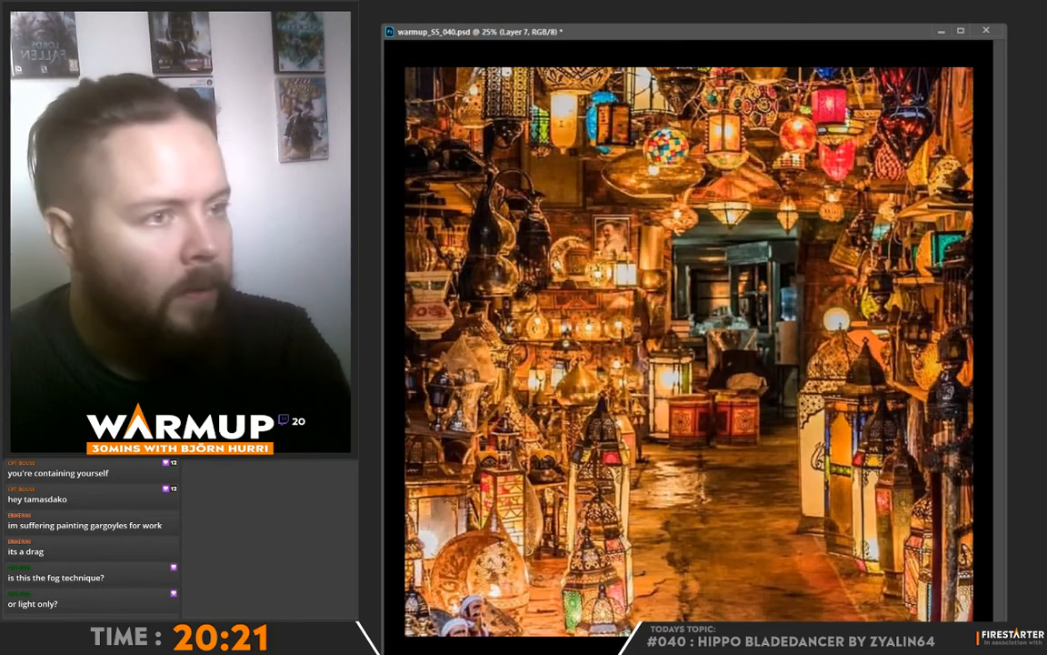
# Step: Apply a Motion Blur to the lantern photo with an angle of -90° and a distance of 281 pixels
pyautogui.click(364, 2)
pyautogui.moveTo(391, 97)
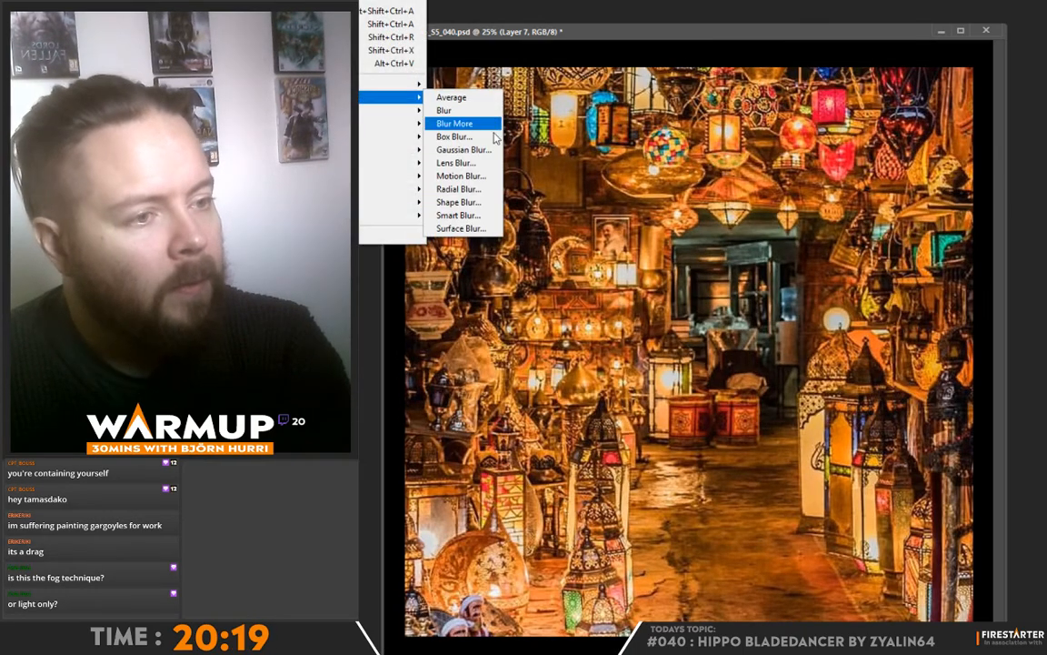
pyautogui.click(459, 176)
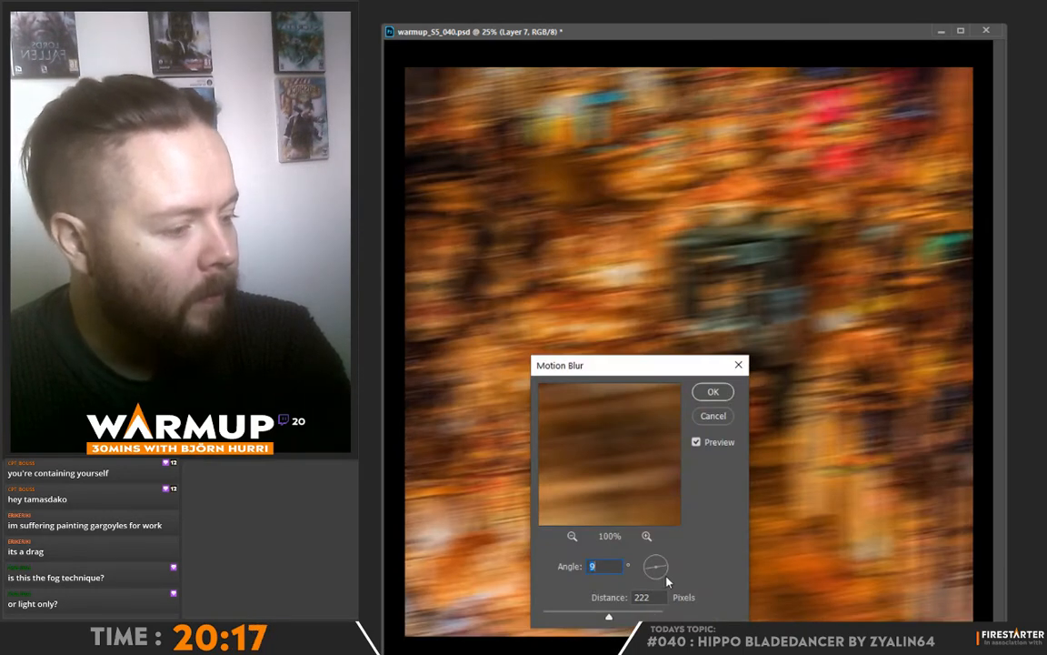
pyautogui.write('-90')
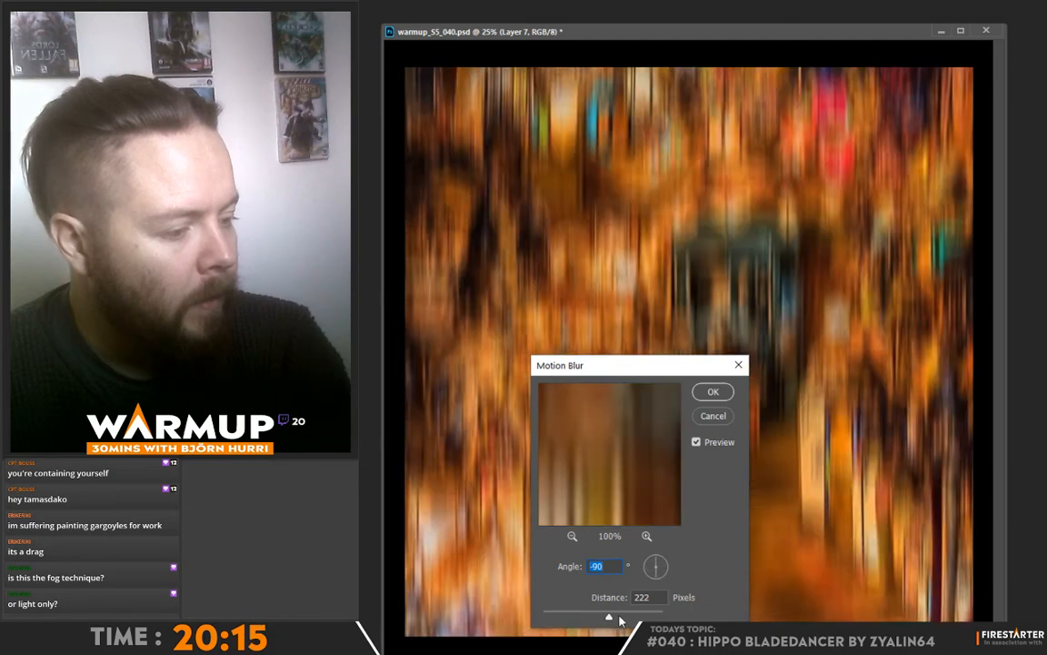
pyautogui.moveTo(609, 617); pyautogui.dragTo(633, 619)
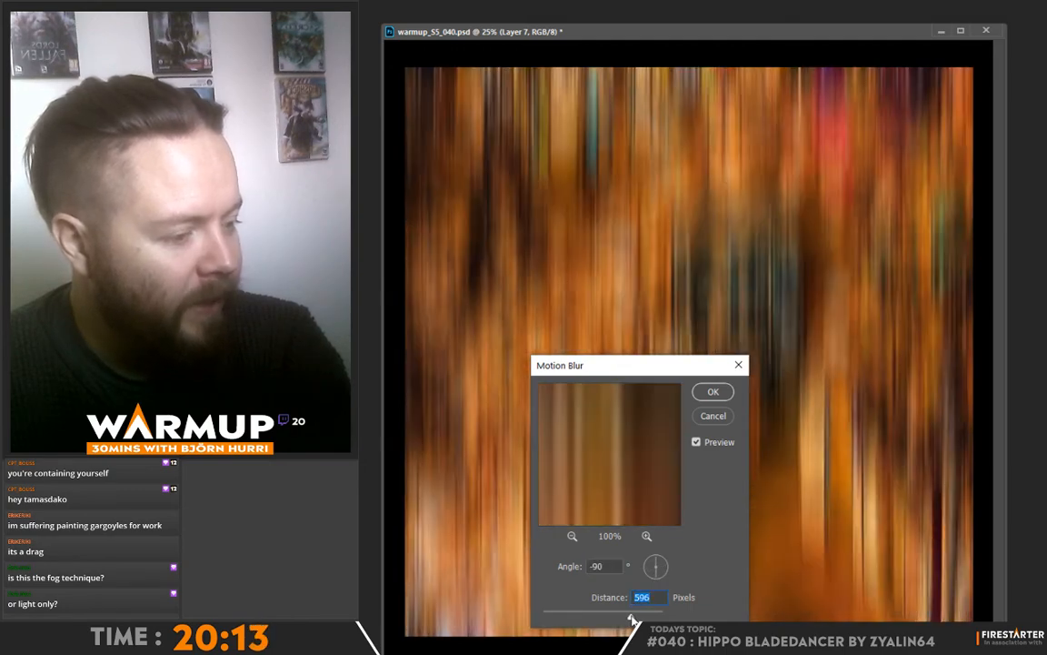
pyautogui.moveTo(627, 619); pyautogui.dragTo(621, 617)
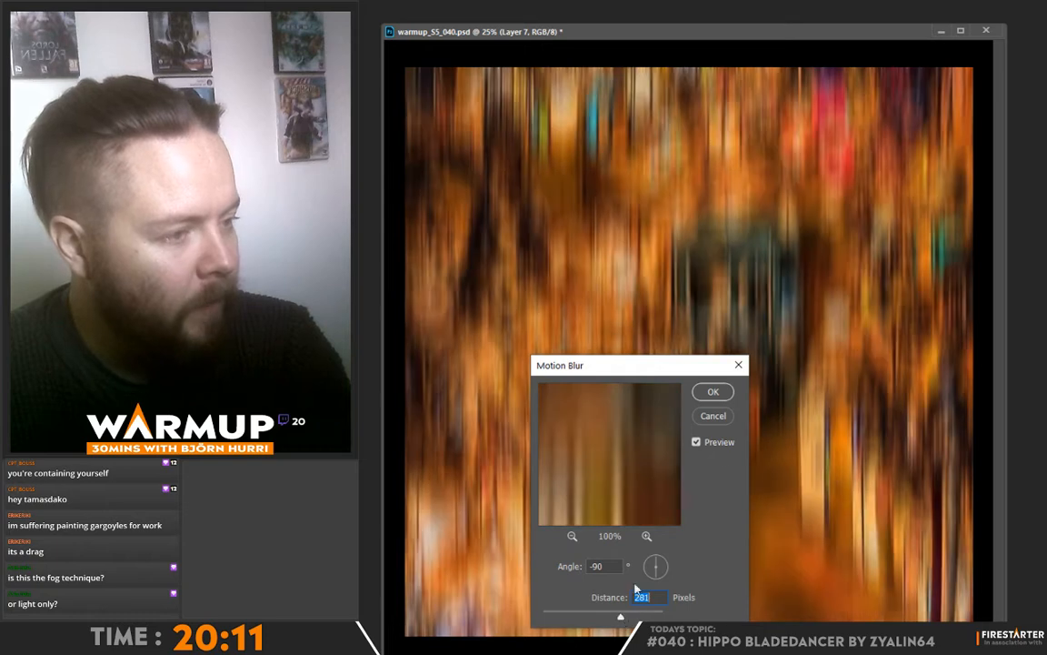
pyautogui.click(715, 392)
# Step: Apply a second, nearly horizontal Motion Blur to the photo layer at an angle of -3° and a distance of 281 pixels
pyautogui.click(272, 1)
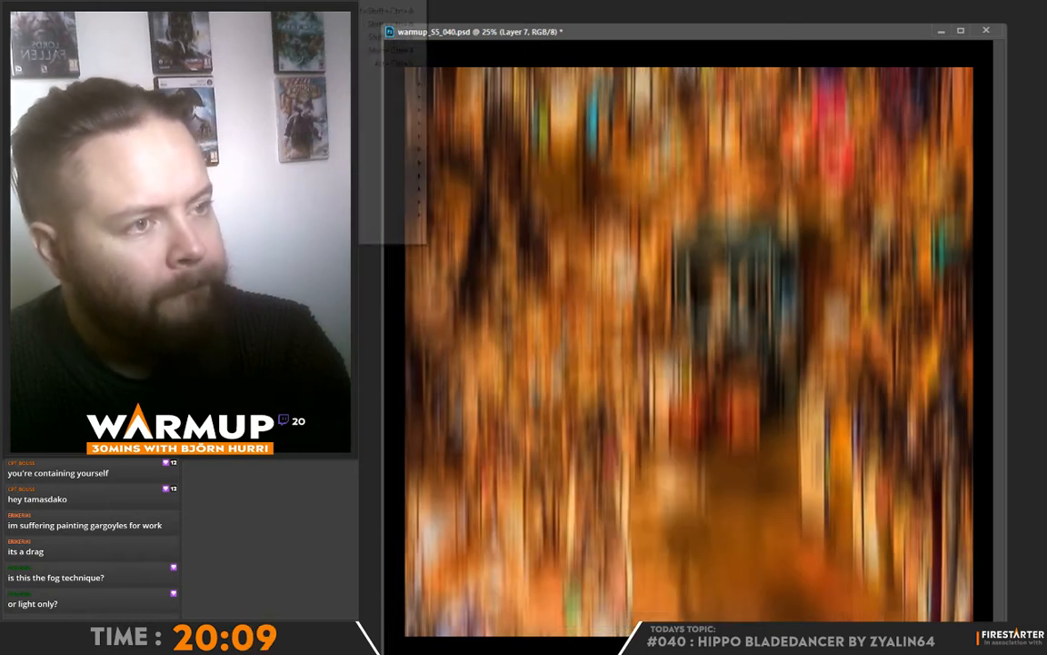
pyautogui.moveTo(391, 96)
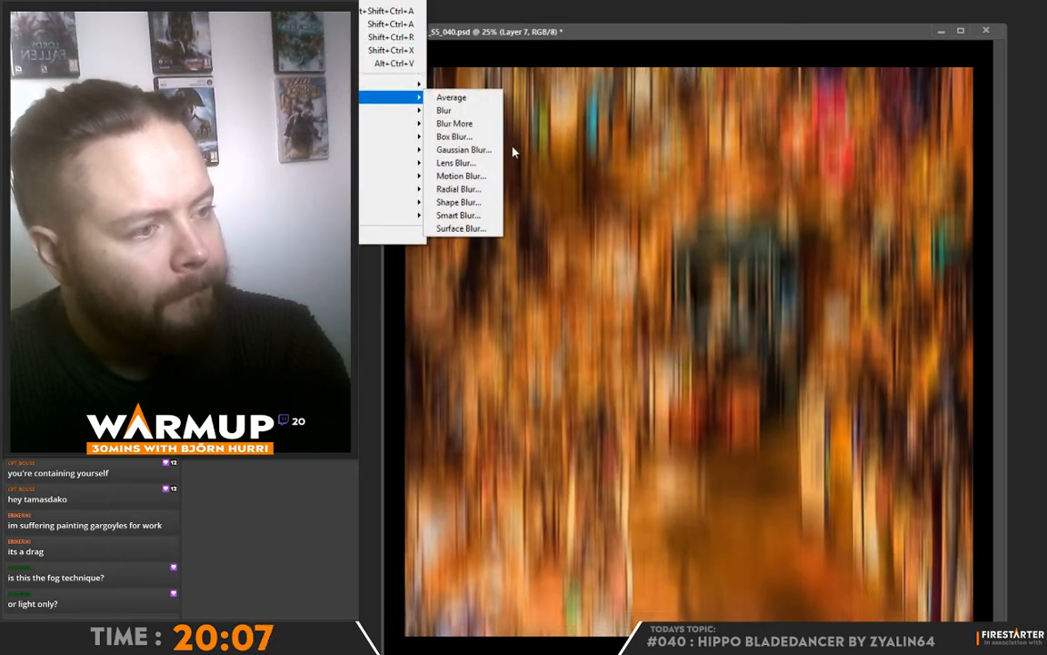
pyautogui.click(451, 173)
pyautogui.moveTo(661, 570); pyautogui.dragTo(672, 573)
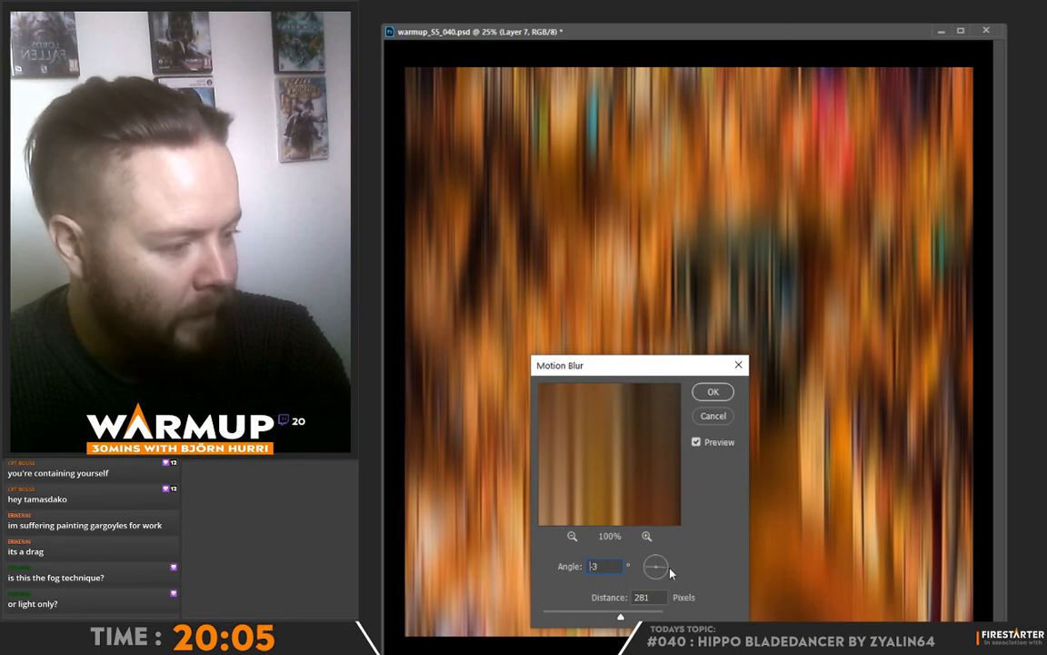
pyautogui.click(713, 390)
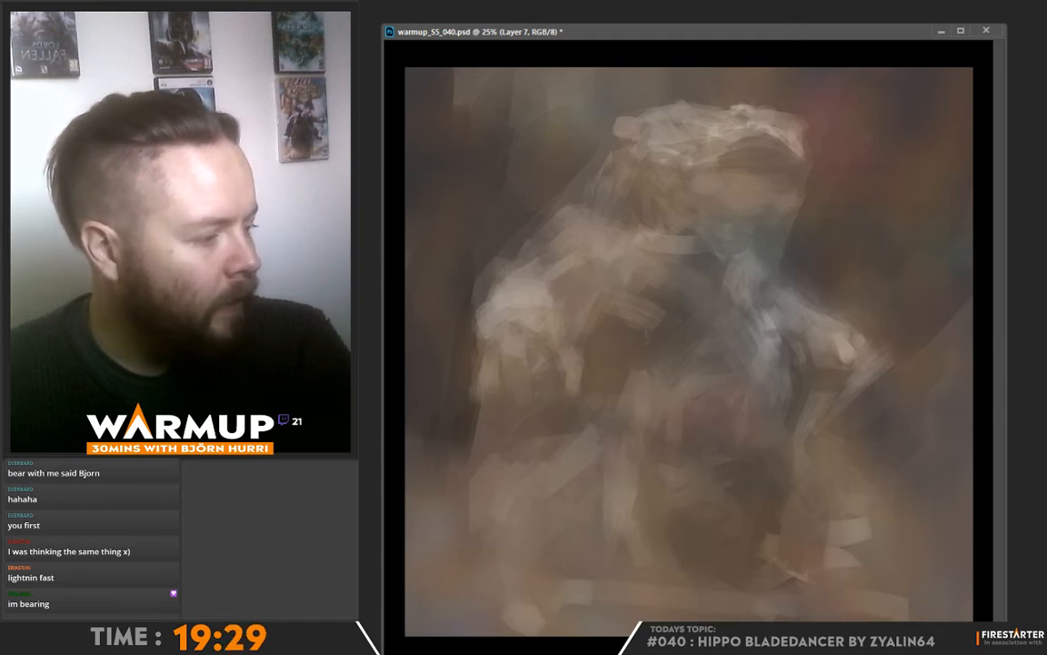
# Step: Paste a fresh, unblurred copy of the lantern photo and scale it up over the entire canvas
pyautogui.hotkey('ctrl', 'v')
pyautogui.hotkey('ctrl', 't')
pyautogui.moveTo(783, 279); pyautogui.dragTo(1009, 91)
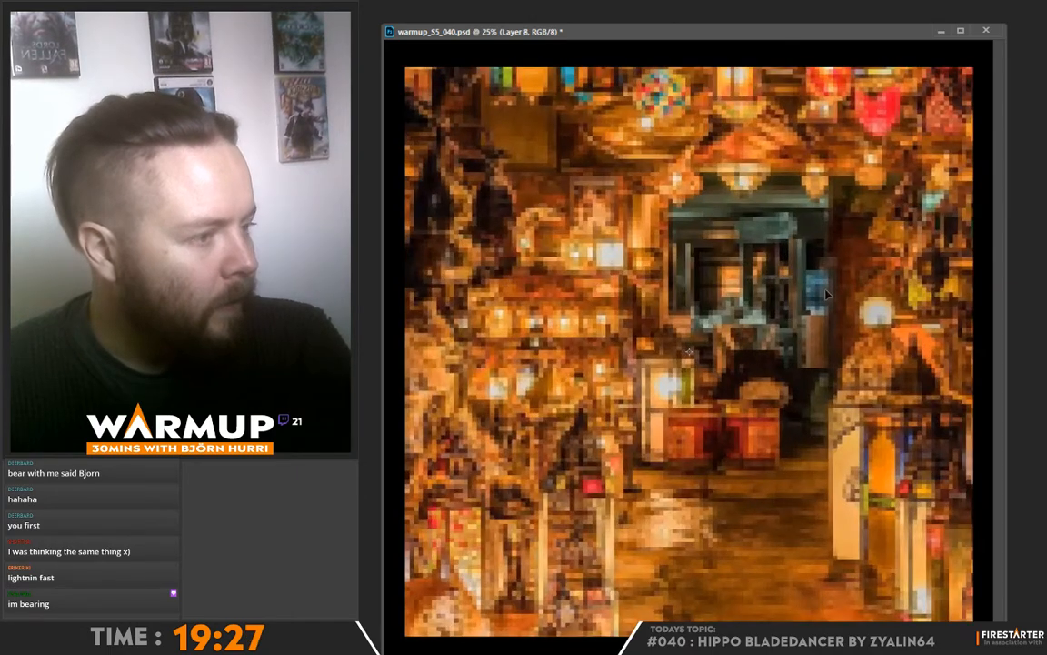
pyautogui.press('Return')
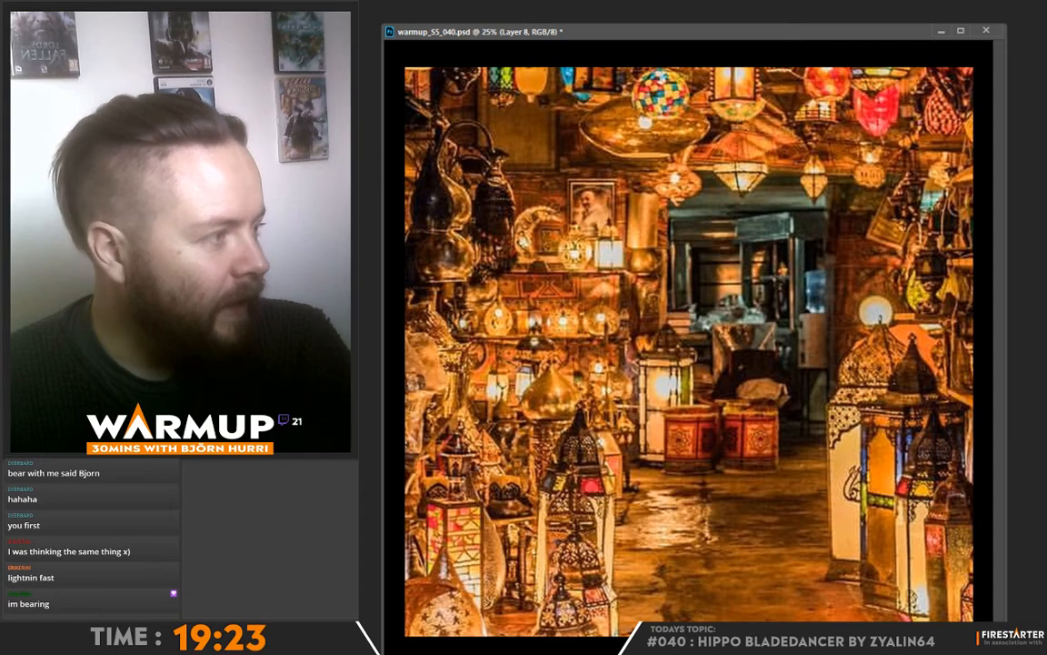
# Step: Move the sharp lantern photo one level down in the layer stack and lower its opacity to blend it with the painted figure
pyautogui.hotkey('ctrl', '[')
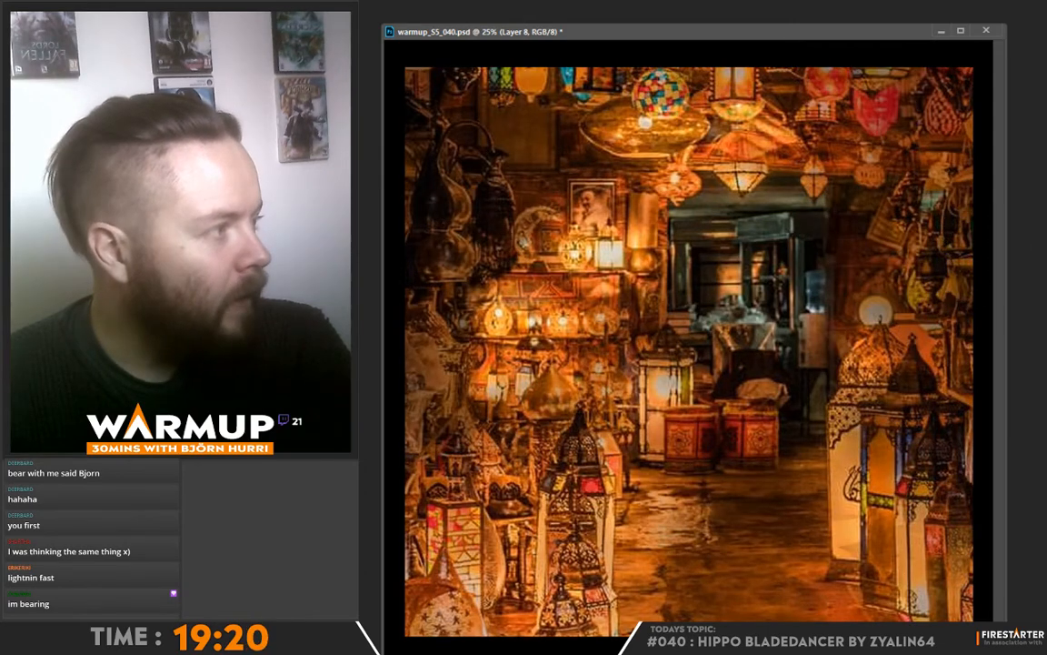
pyautogui.press('5')
pyautogui.press('3')
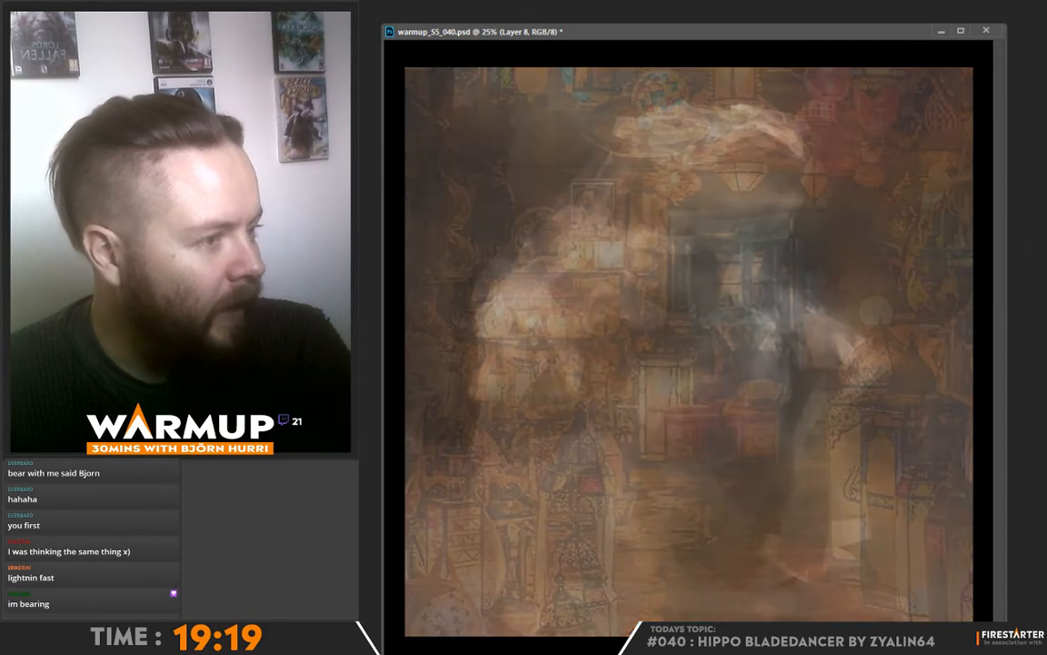
# Step: Fade the lantern photo layer to 13% opacity, warm the overall colour balance of the painting and merge the adjustments
pyautogui.press('1')
pyautogui.press('3')
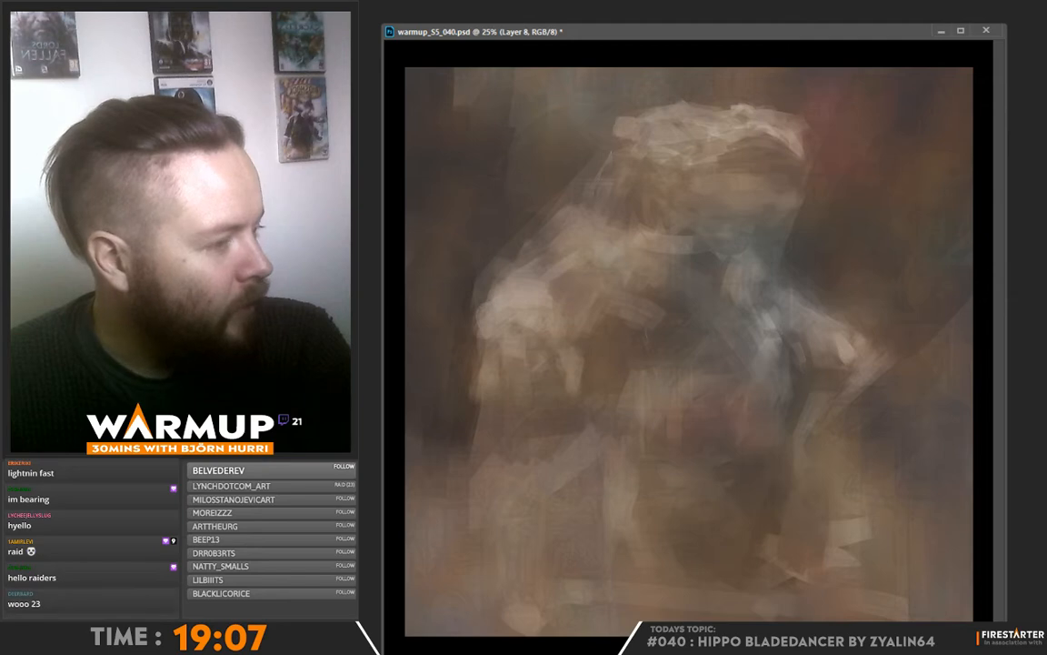
pyautogui.hotkey('ctrl', 'b')
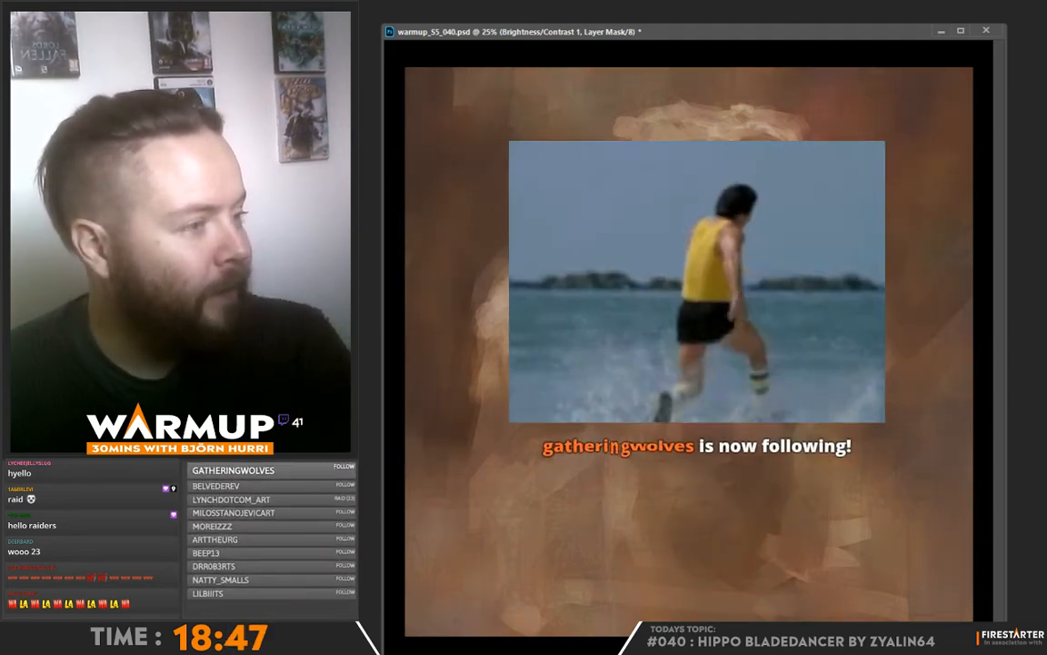
pyautogui.hotkey('ctrl', 'e')
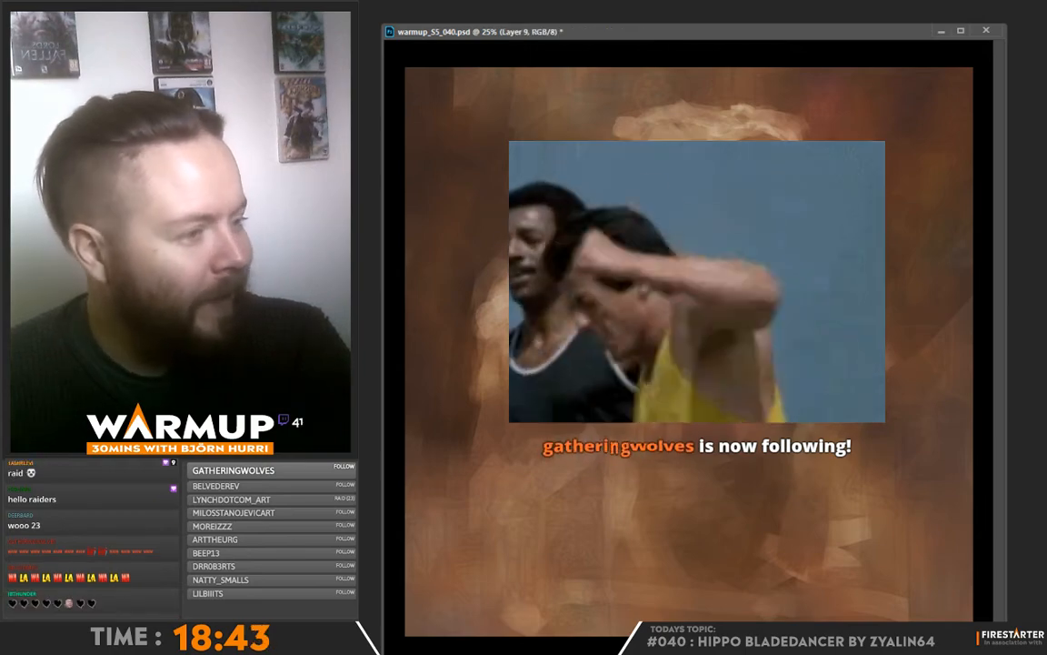
# Step: Darken the background around the figure with broad strokes and paint warm brown shadows on the head and neck with a 108 px brush
pyautogui.moveTo(818, 557); pyautogui.dragTo(759, 487)
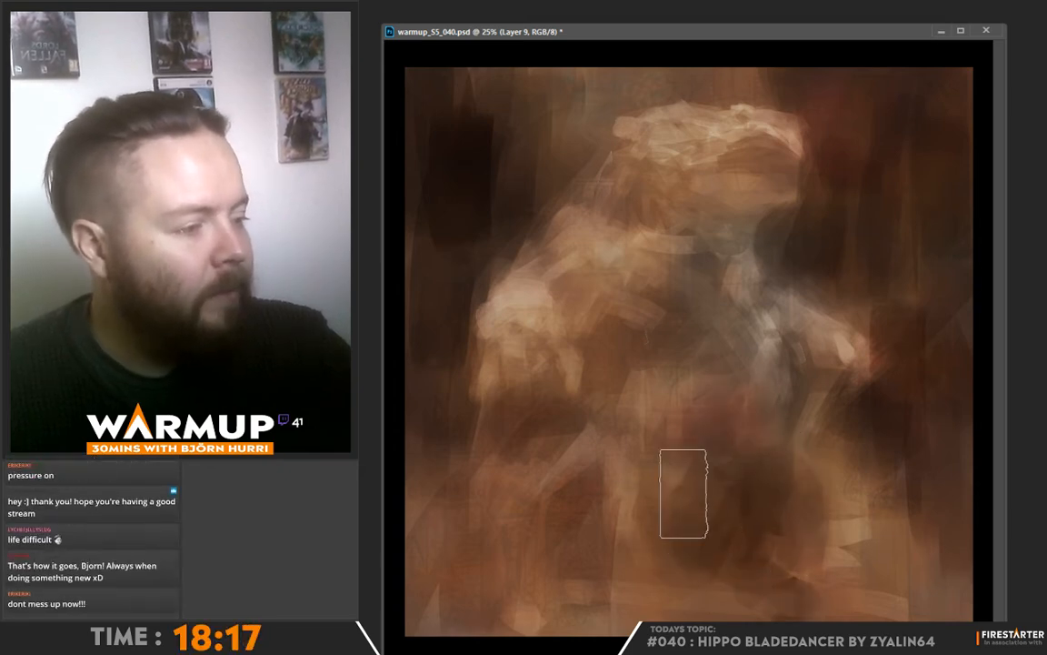
pyautogui.rightClick(677, 307)
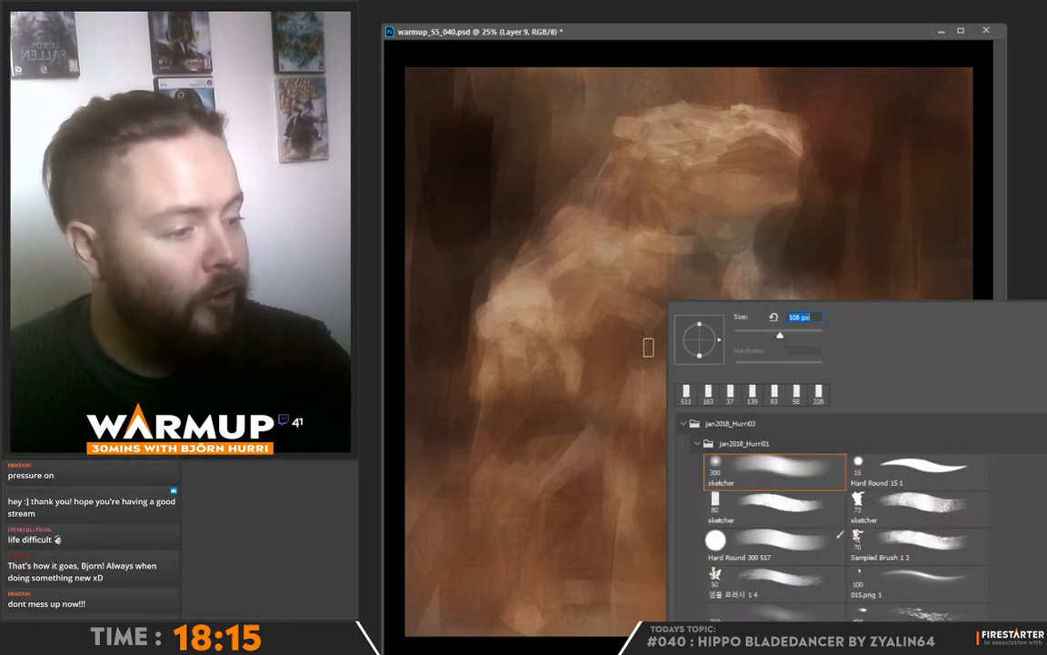
pyautogui.click(647, 346)
pyautogui.moveTo(582, 411); pyautogui.dragTo(597, 360)
pyautogui.hotkey('ctrl', 'z')
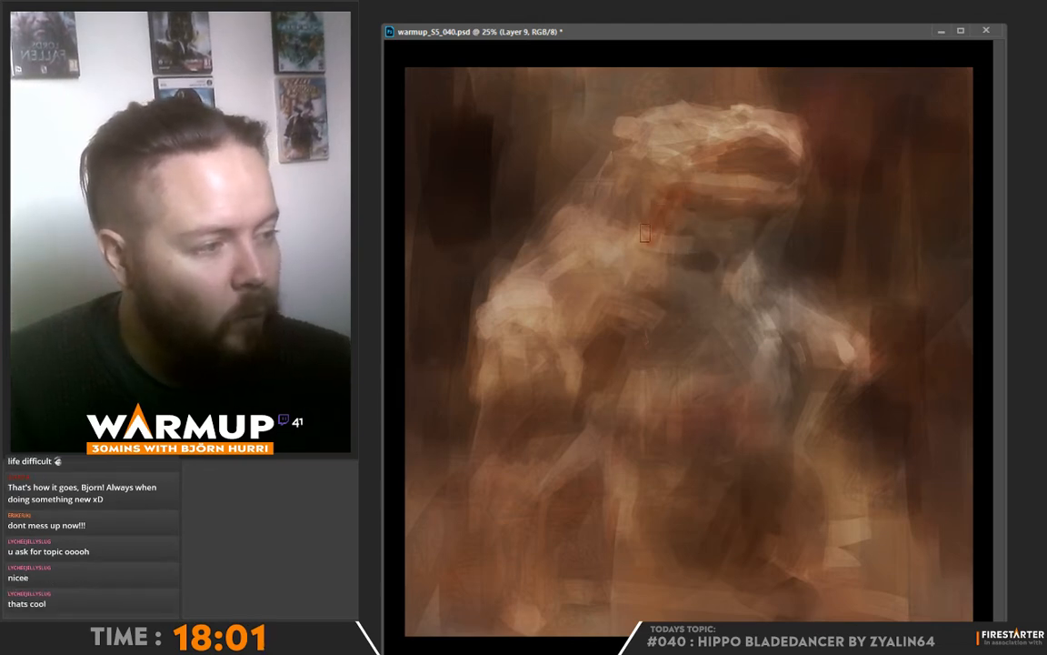
# Step: Enlarge the brush to 196 px and paint warm brown and orange strokes into the neck and the lower part of the figure
pyautogui.rightClick(696, 228)
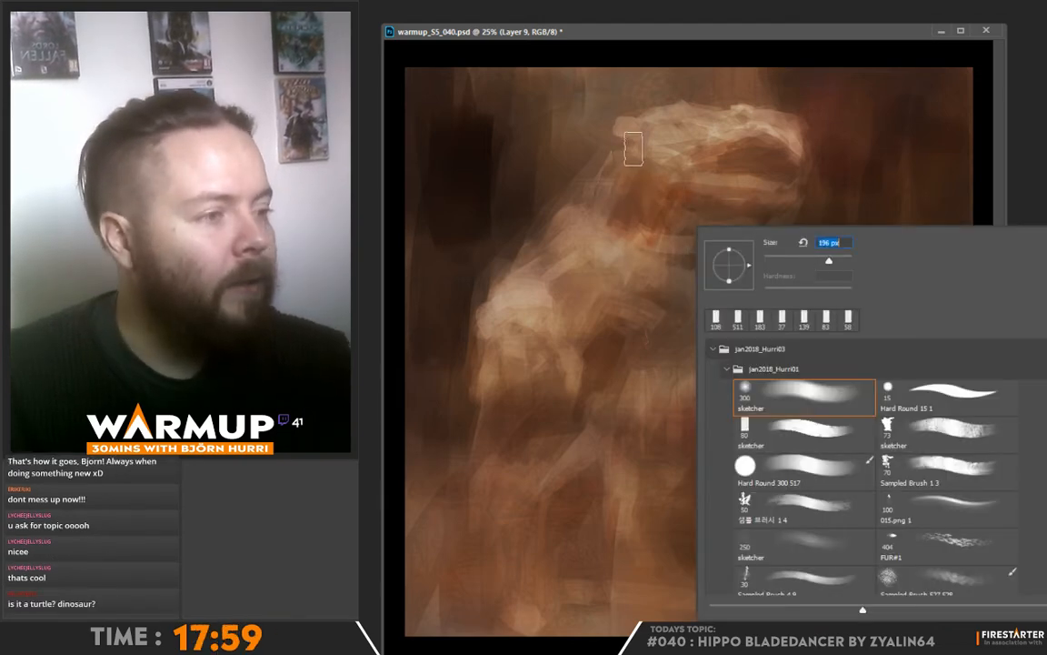
pyautogui.press('Escape')
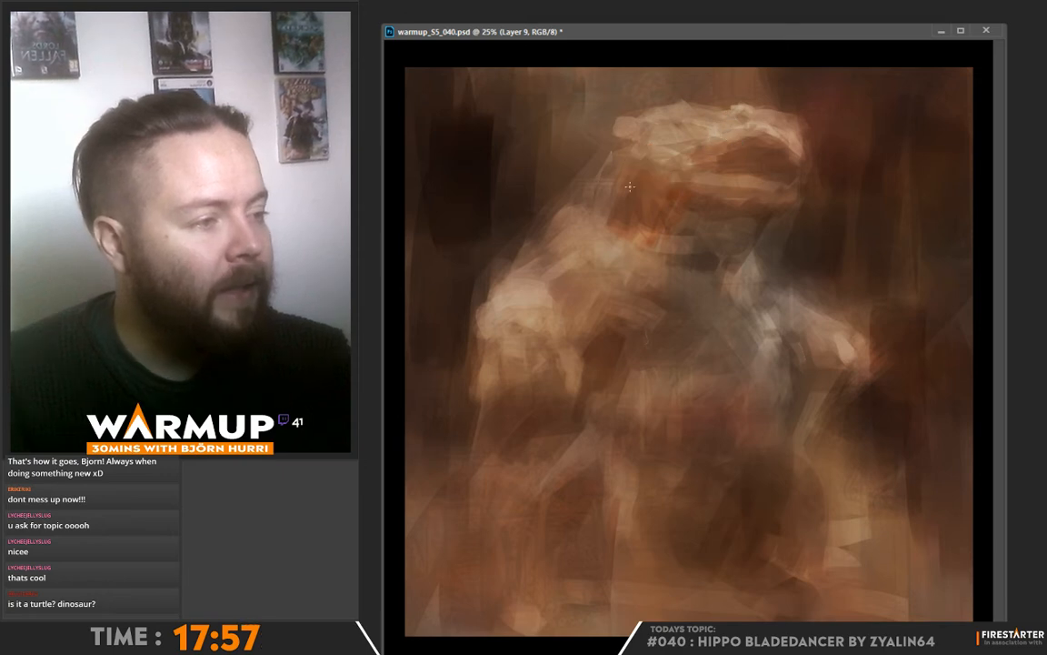
pyautogui.rightClick(784, 230)
pyautogui.click(829, 391)
pyautogui.press('Escape')
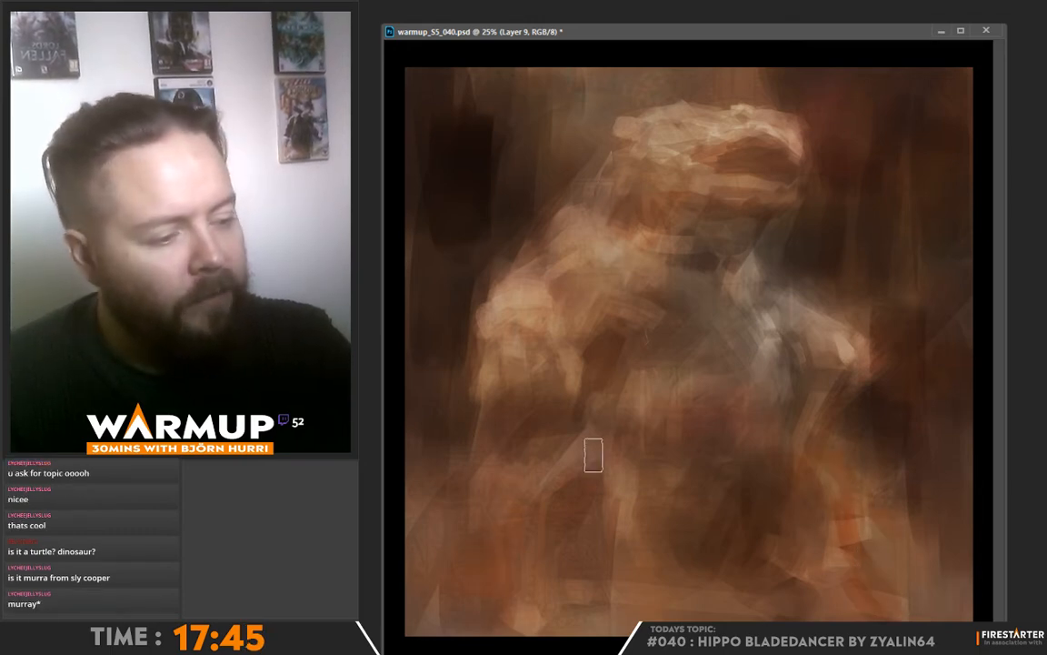
# Step: Add a new layer, lasso a leaf-shaped area at the figure's lower left and paint inside it to give the skirt a crisp edge
pyautogui.hotkey('ctrl', 'alt', 'shift', 'n')
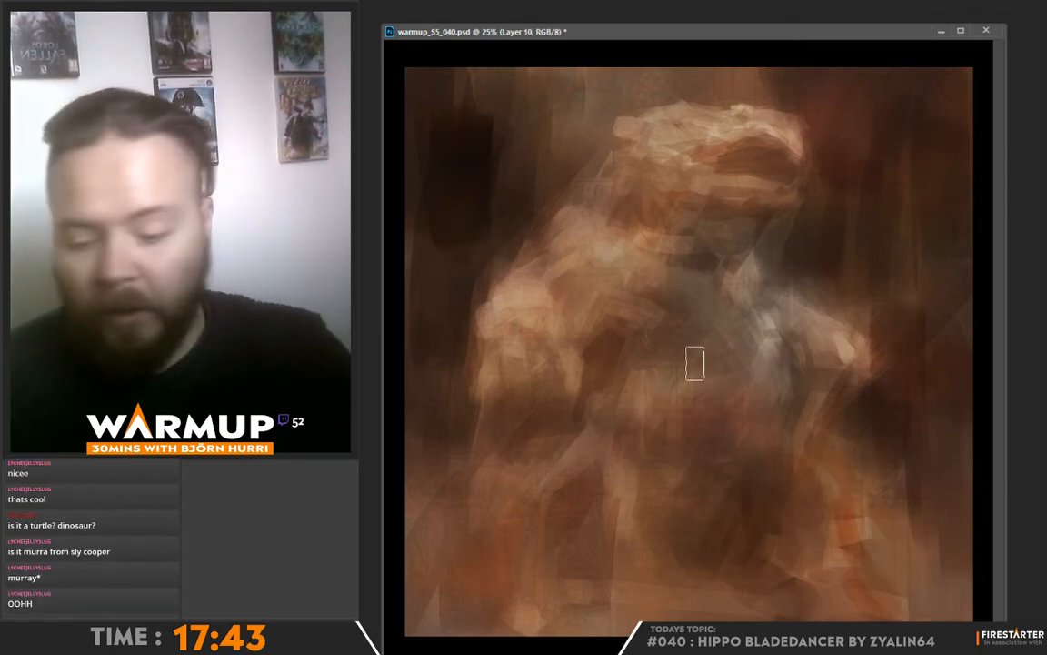
pyautogui.press('l')
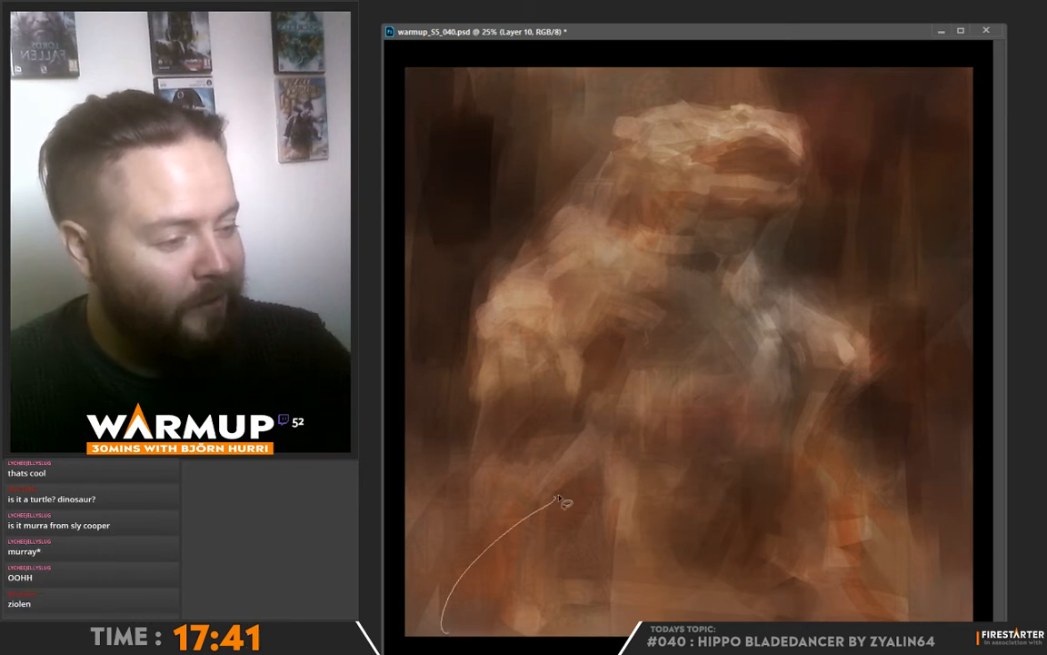
pyautogui.moveTo(593, 598); pyautogui.dragTo(591, 602)
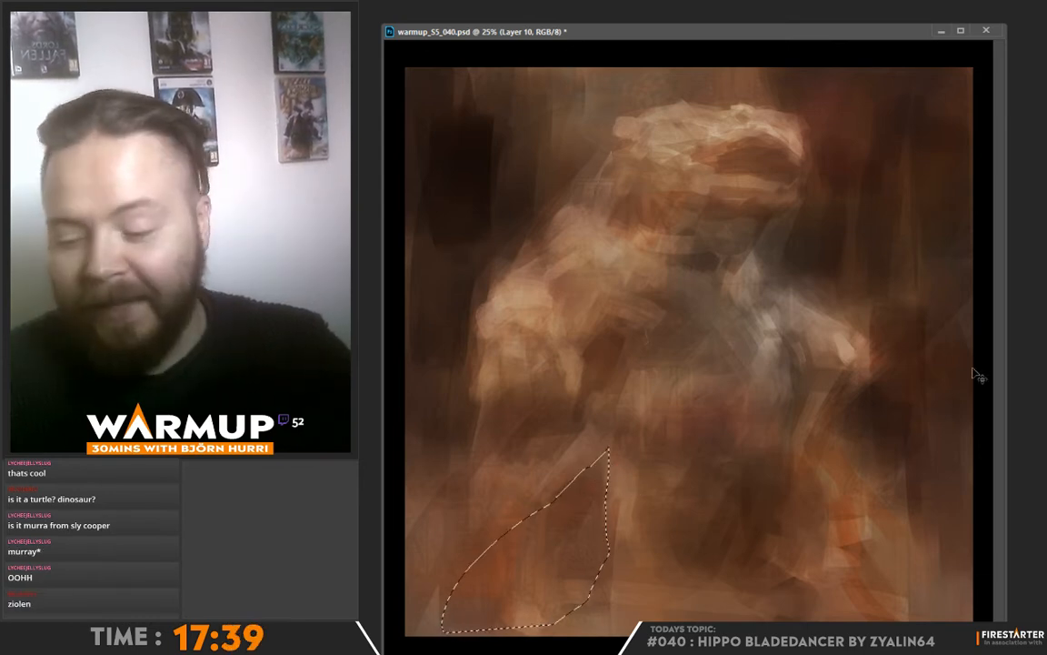
pyautogui.hotkey('ctrl', 'd')
pyautogui.press('b')
pyautogui.moveTo(554, 471)
pyautogui.mouseDown()
pyautogui.moveTo(596, 531)
pyautogui.moveTo(584, 441)
pyautogui.moveTo(560, 472)
pyautogui.moveTo(551, 560)
pyautogui.moveTo(499, 527)
pyautogui.mouseUp()
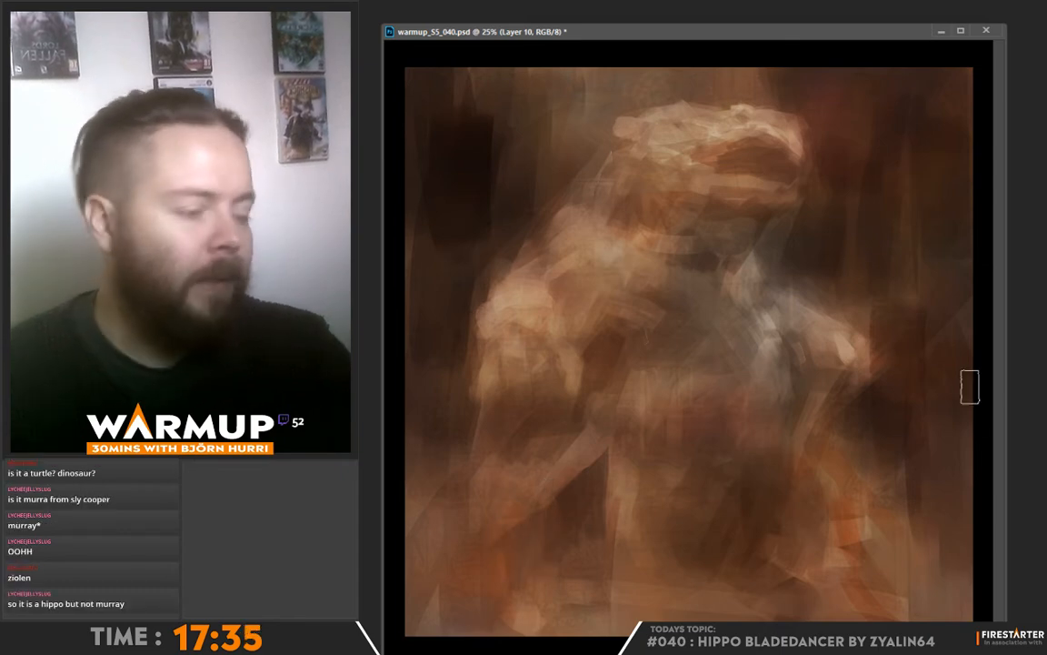
# Step: Lasso an area on the lower middle of the torso, hide the selection outline and paint brown tones inside it
pyautogui.moveTo(693, 548); pyautogui.dragTo(692, 472)
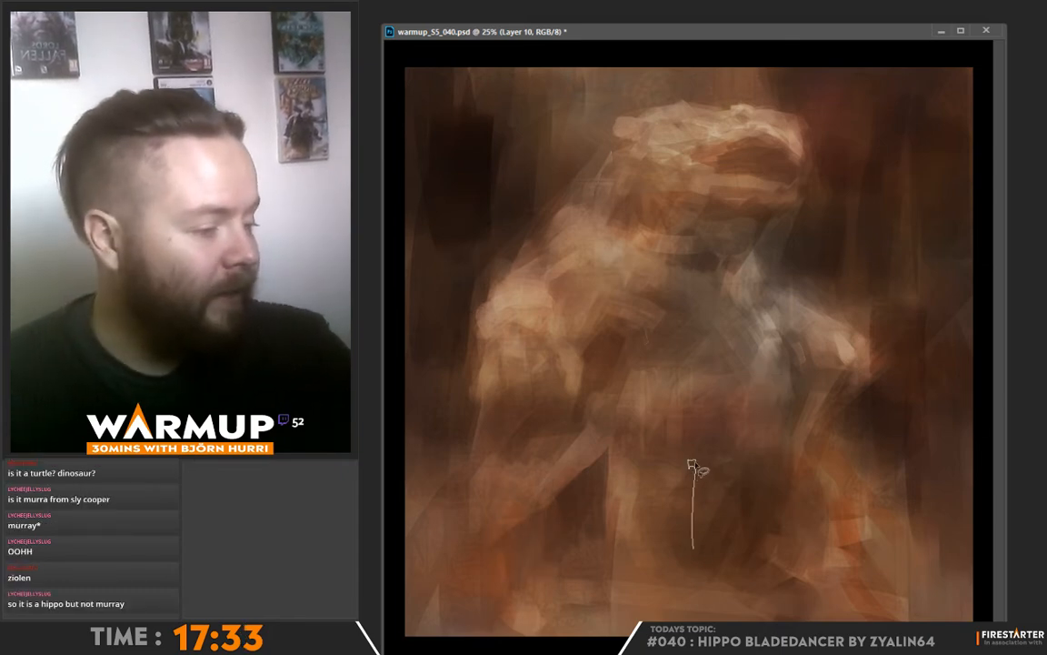
pyautogui.moveTo(718, 587); pyautogui.dragTo(695, 548)
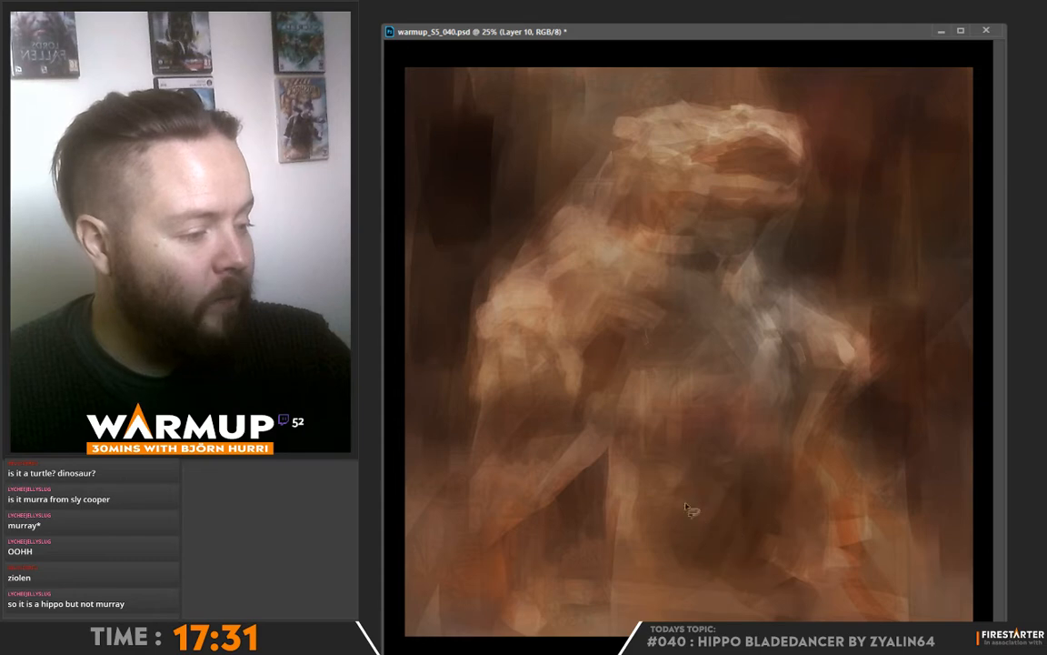
pyautogui.hotkey('ctrl', 'h')
pyautogui.press('b')
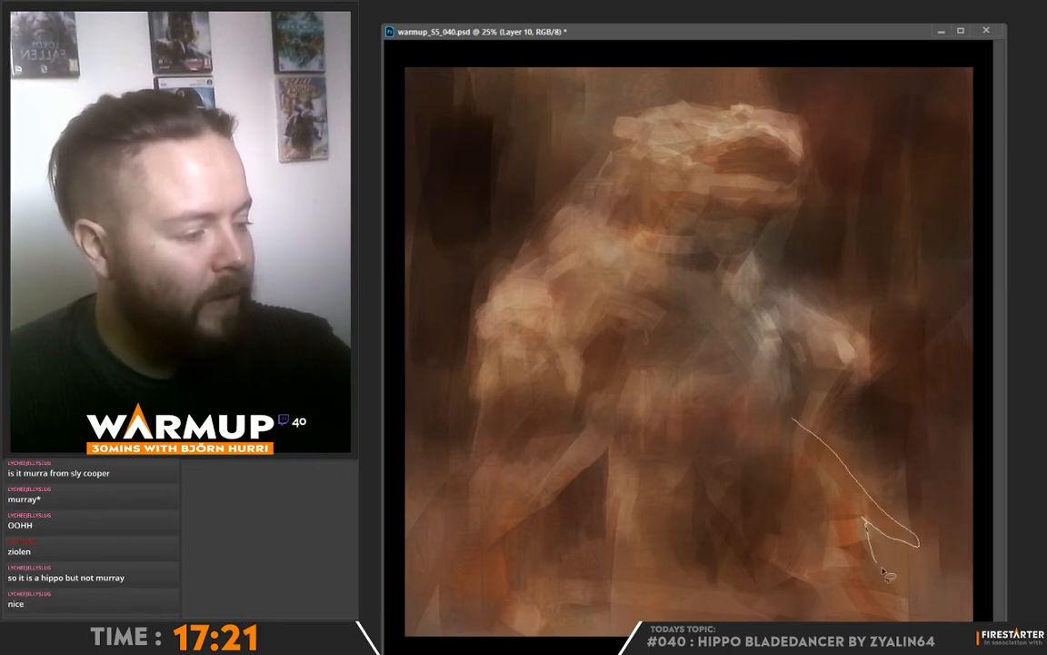
# Step: Lasso a pointed fringe shape at the lower right hip, paint it orange-brown and define its edges with sampled background colour
pyautogui.moveTo(762, 527); pyautogui.dragTo(765, 528)
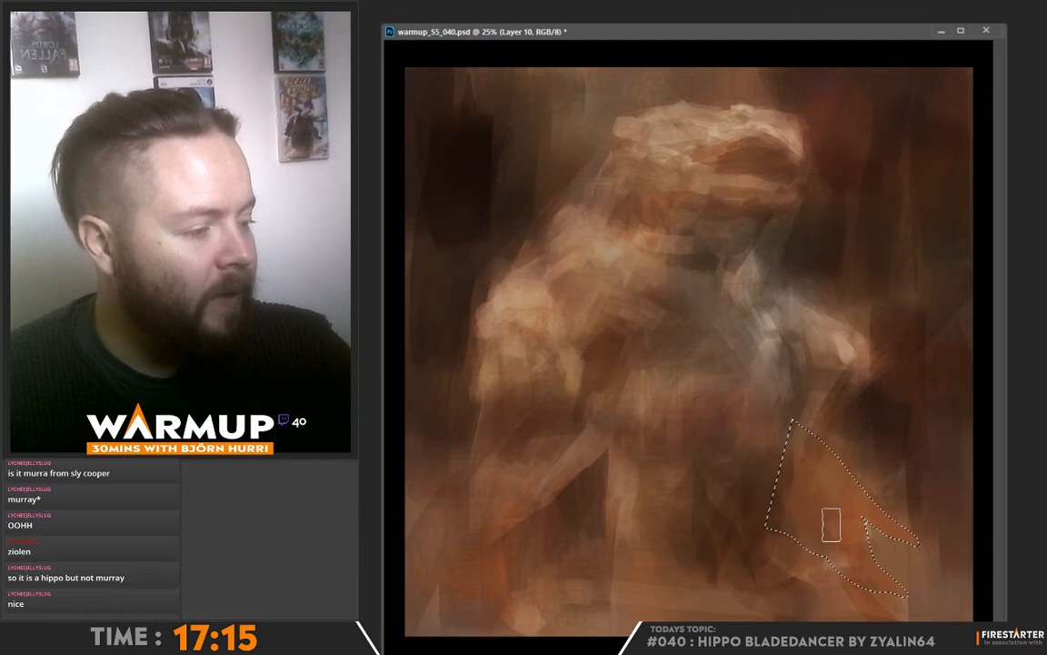
pyautogui.press('alt')
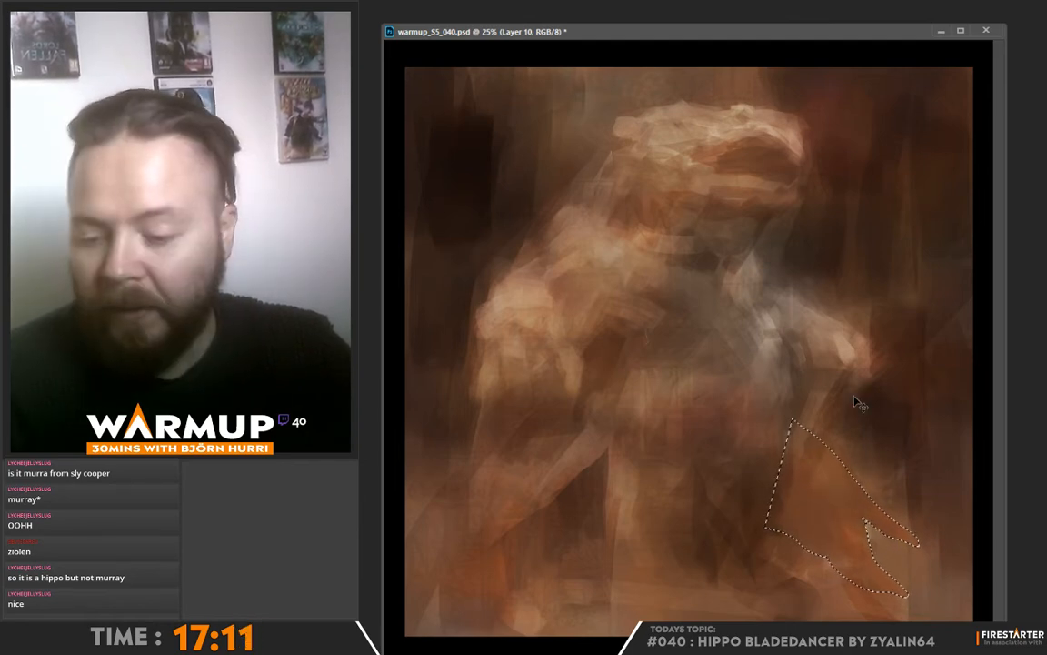
pyautogui.hotkey('ctrl', 'd')
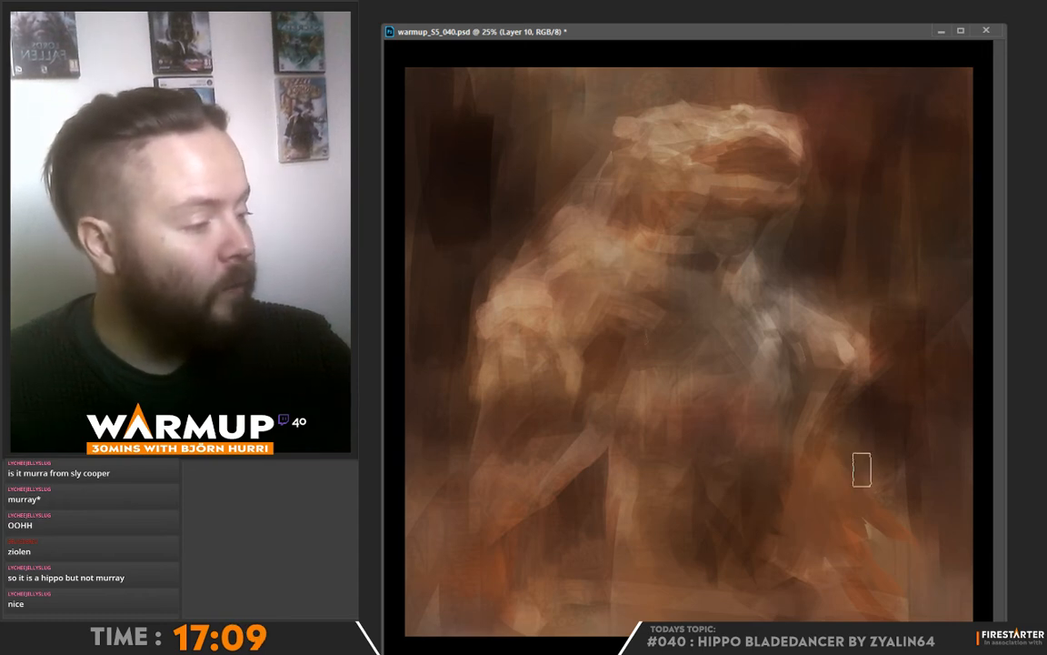
pyautogui.keyDown('alt'); pyautogui.click(868, 446); pyautogui.keyUp('alt')
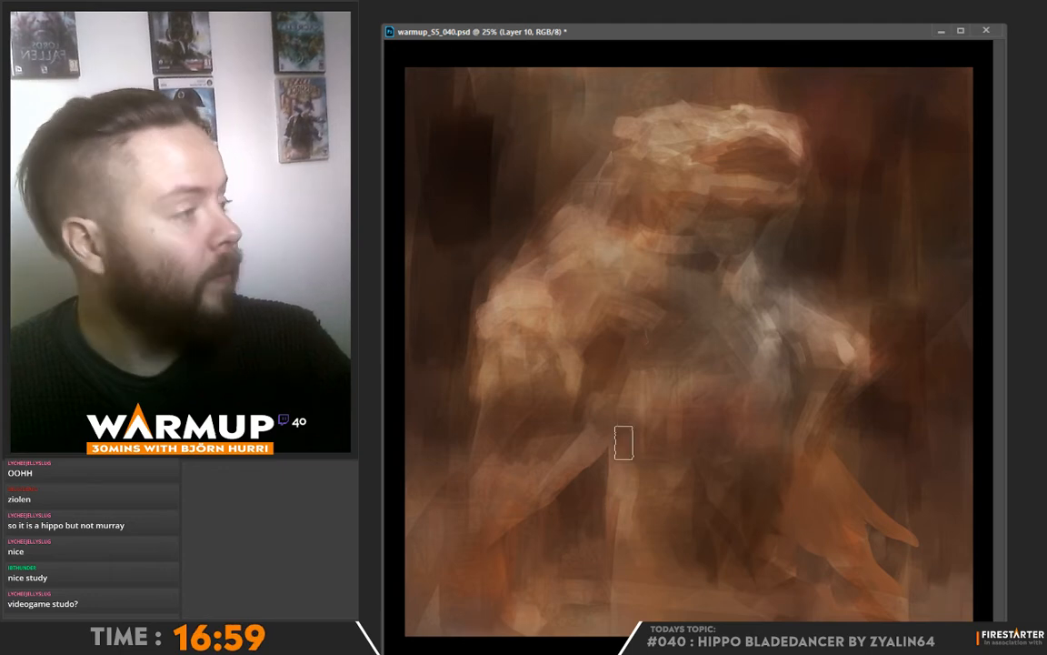
# Step: Paint dark accents with a 62 px brush between the figure's arm and waist and along the chest
pyautogui.rightClick(639, 455)
pyautogui.click(741, 406)
pyautogui.click(610, 429)
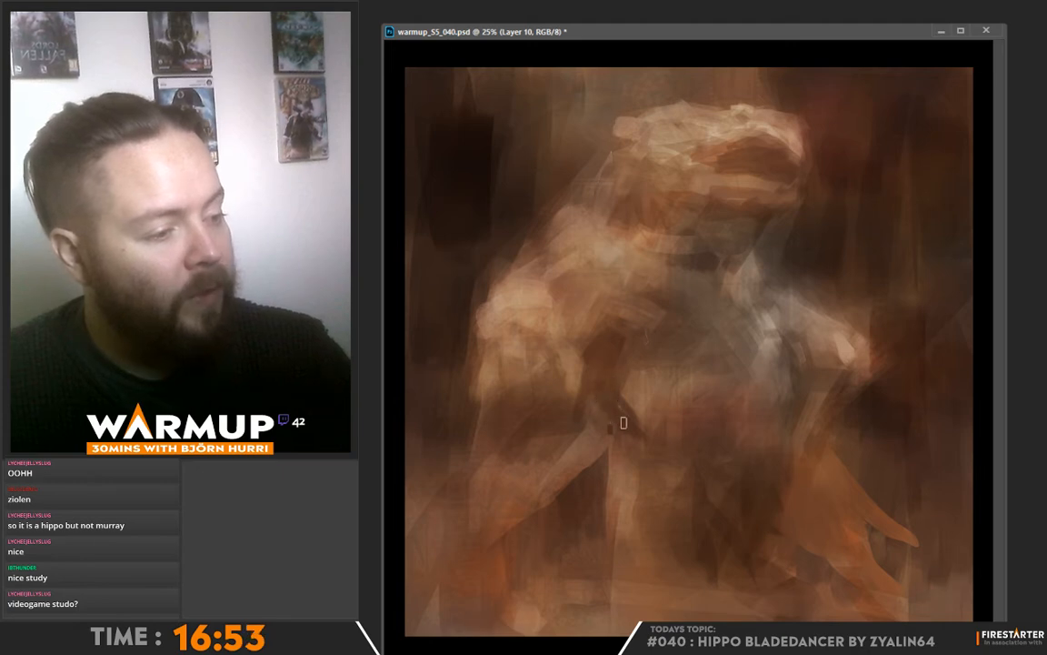
pyautogui.press('alt')
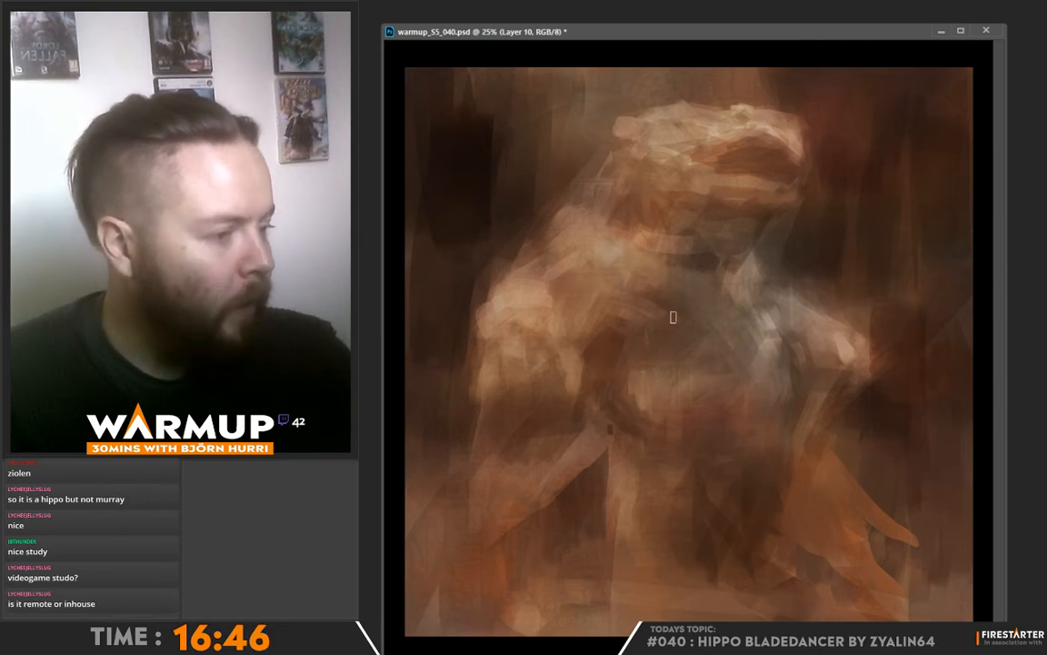
pyautogui.moveTo(622, 323); pyautogui.dragTo(664, 299)
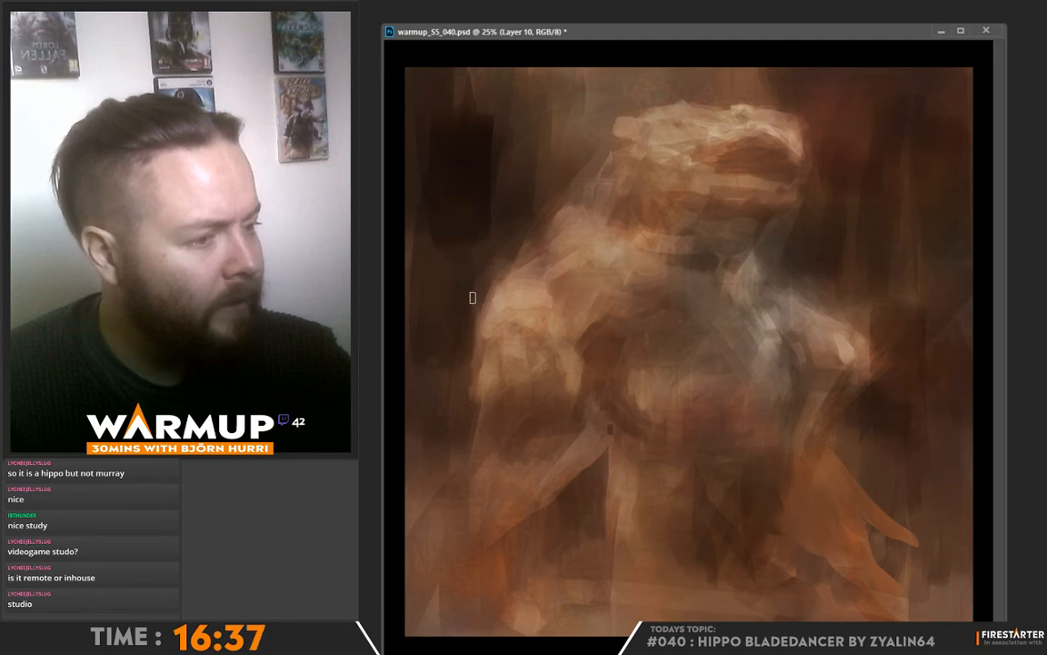
# Step: Soften the neck, shoulder and chest with a 187 px brush in sampled tones and darken the armpit
pyautogui.rightClick(609, 229)
pyautogui.click(745, 265)
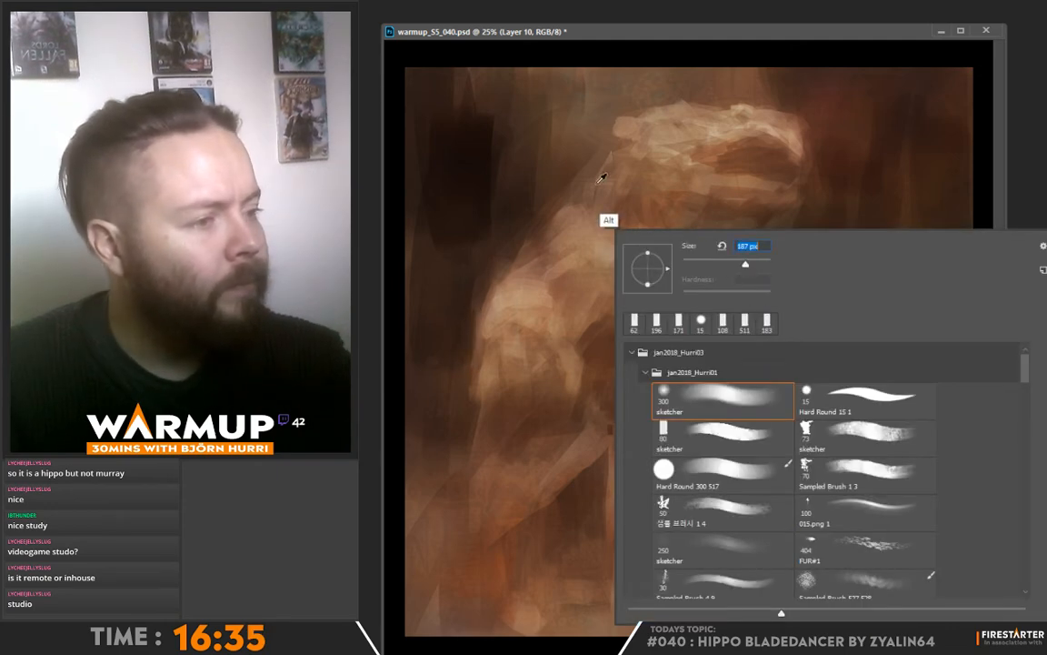
pyautogui.click(603, 176)
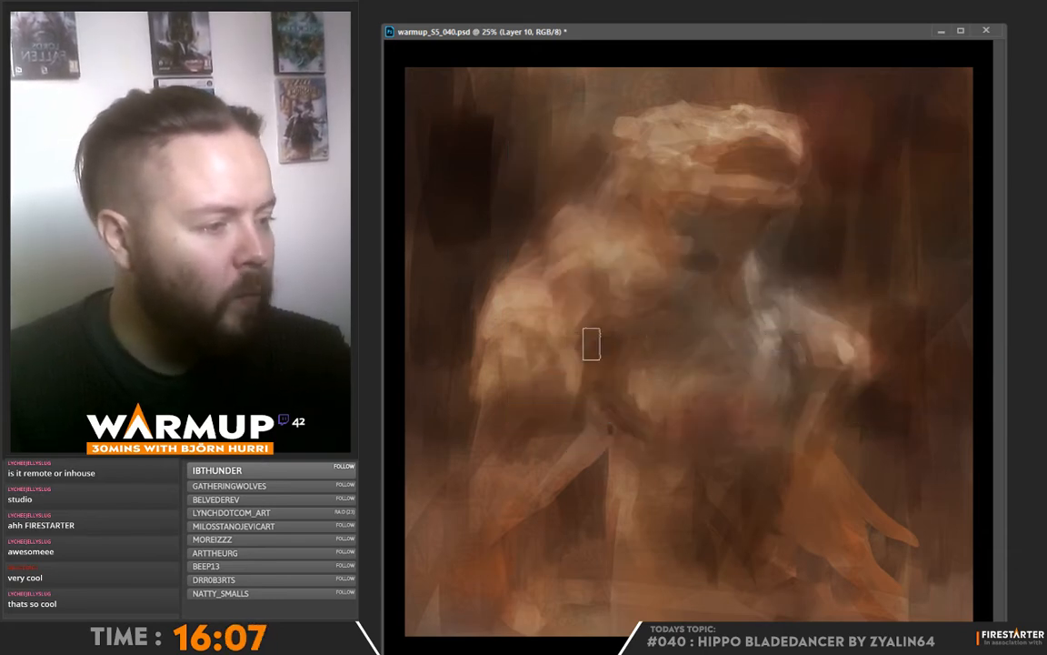
pyautogui.moveTo(591, 344)
pyautogui.mouseDown()
pyautogui.moveTo(606, 315)
pyautogui.moveTo(600, 336)
pyautogui.mouseUp()
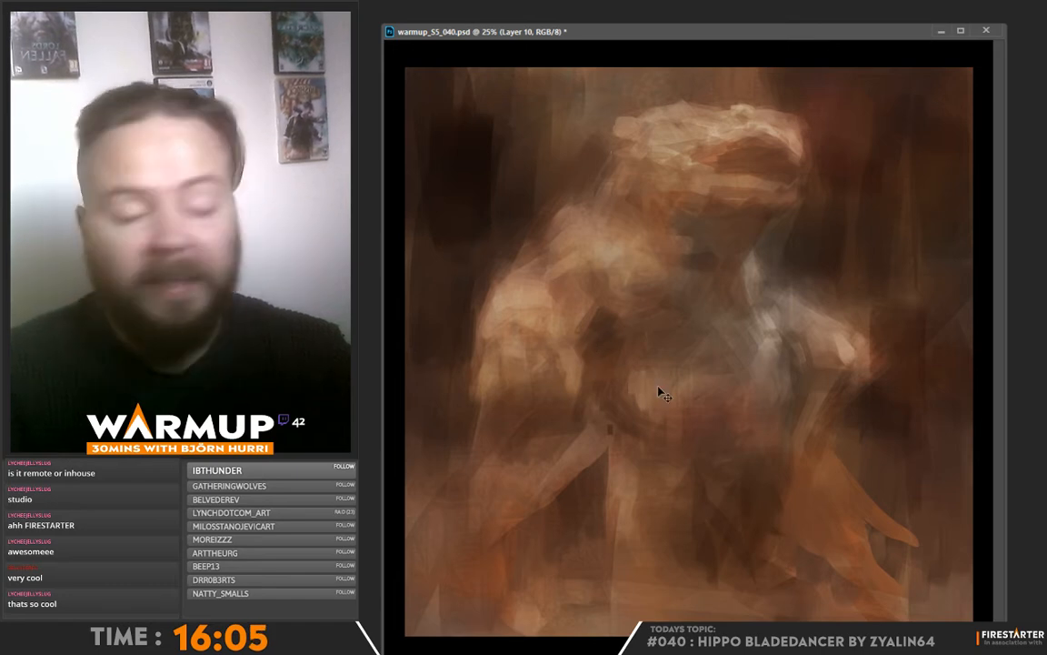
# Step: Flip the canvas horizontally and refine the far arm with a 45 px brush, cutting in its contour with sampled background colour
pyautogui.hotkey('ctrl', 'shift', 'h')
pyautogui.keyDown('alt'); pyautogui.click(608, 292); pyautogui.keyUp('alt')
pyautogui.moveTo(622, 307)
pyautogui.mouseDown()
pyautogui.moveTo(628, 265)
pyautogui.moveTo(575, 310)
pyautogui.moveTo(551, 294)
pyautogui.moveTo(517, 325)
pyautogui.mouseUp()
pyautogui.rightClick(647, 266)
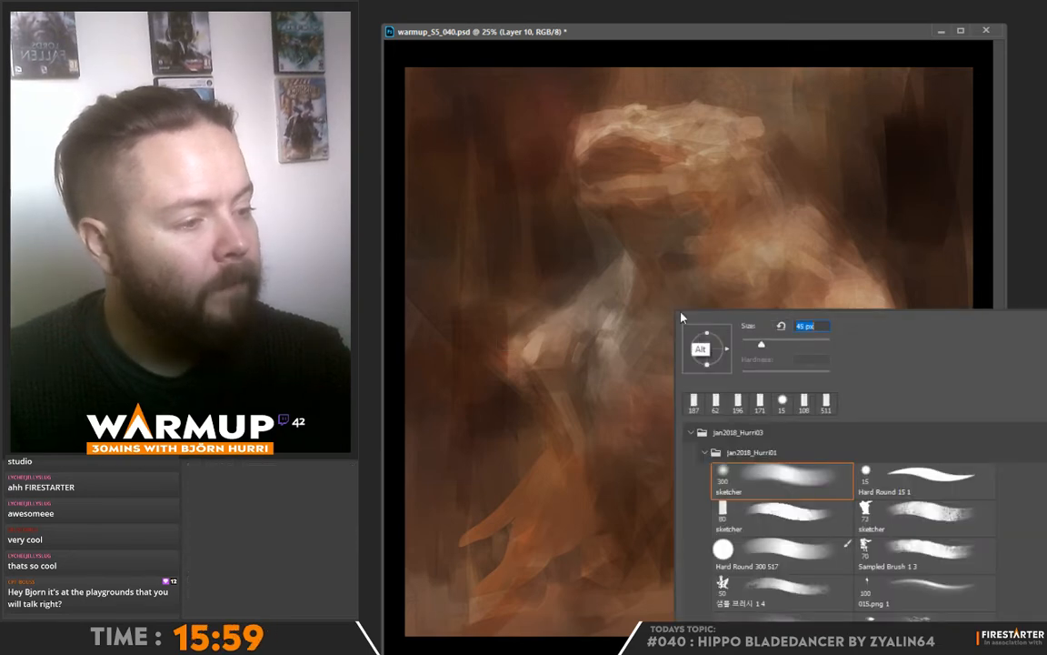
pyautogui.press('Return')
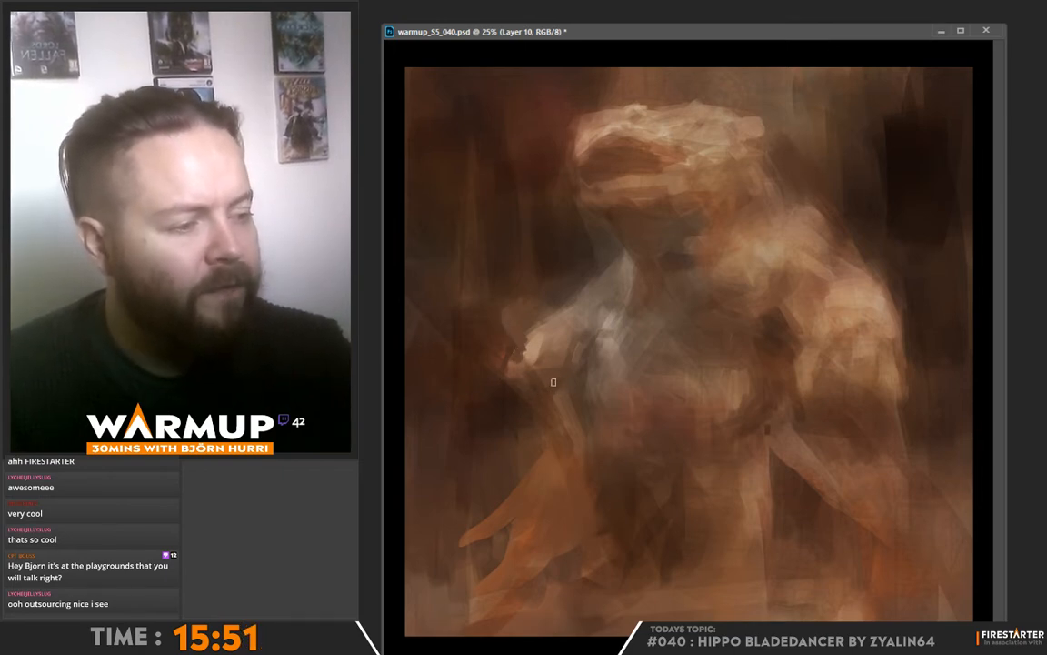
pyautogui.keyDown('alt'); pyautogui.click(493, 337); pyautogui.keyUp('alt')
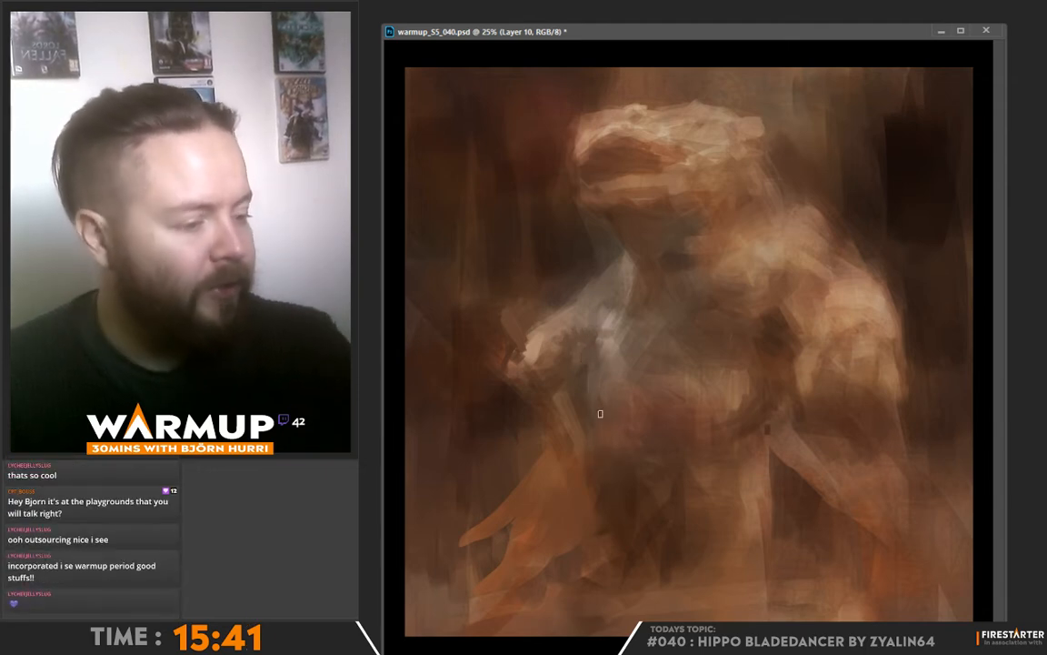
# Step: Break the fringe at the hip into overlapping leaf-like pieces, lassoing individual shapes and painting them brown and orange
pyautogui.rightClick(663, 368)
pyautogui.moveTo(492, 464)
pyautogui.mouseDown()
pyautogui.moveTo(552, 433)
pyautogui.moveTo(496, 456)
pyautogui.mouseUp()
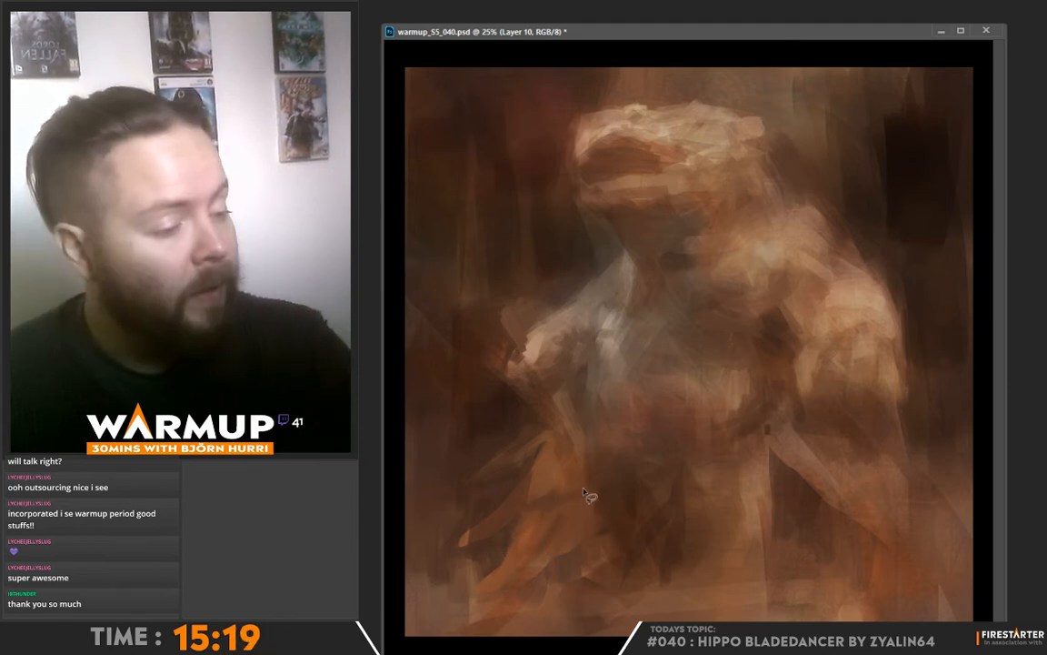
pyautogui.moveTo(582, 489)
pyautogui.mouseDown()
pyautogui.moveTo(498, 496)
pyautogui.moveTo(538, 452)
pyautogui.moveTo(582, 487)
pyautogui.mouseUp()
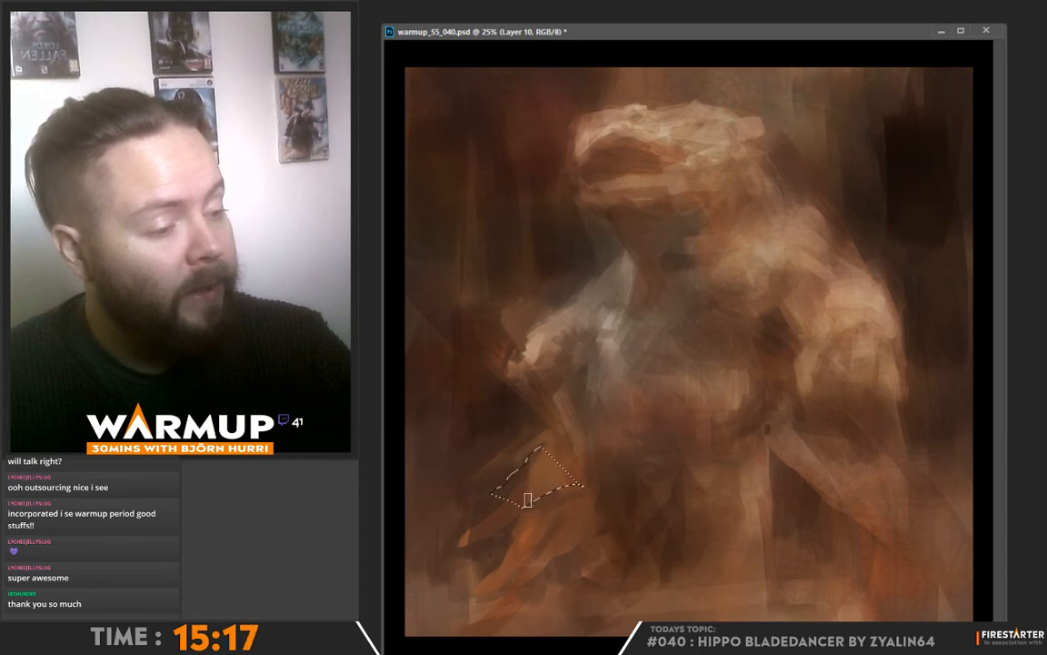
pyautogui.hotkey('ctrl', 'd')
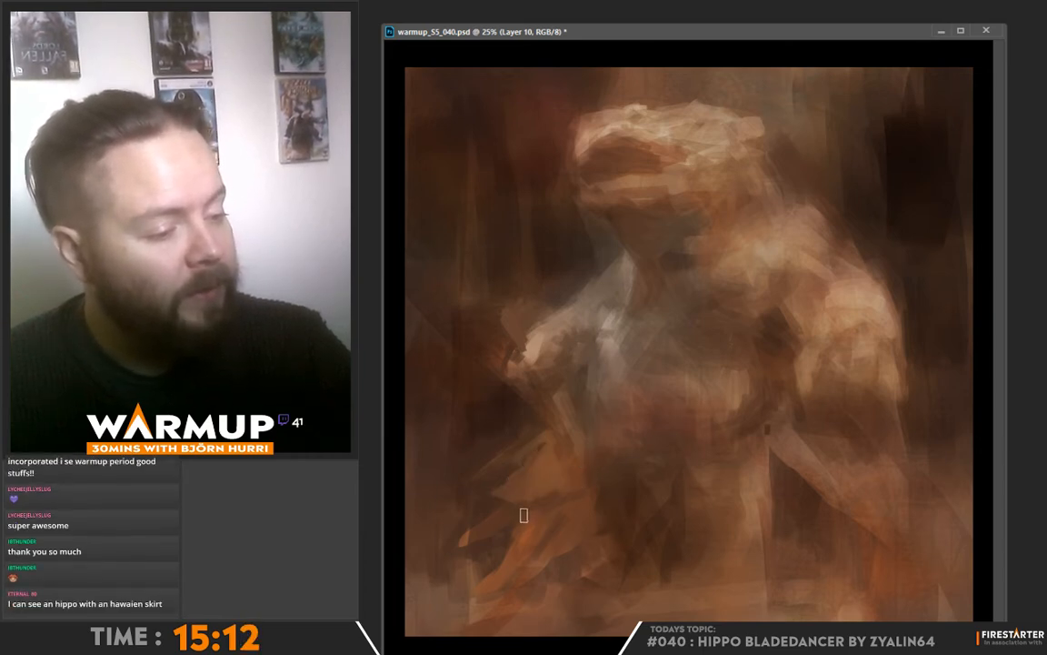
pyautogui.press('alt')
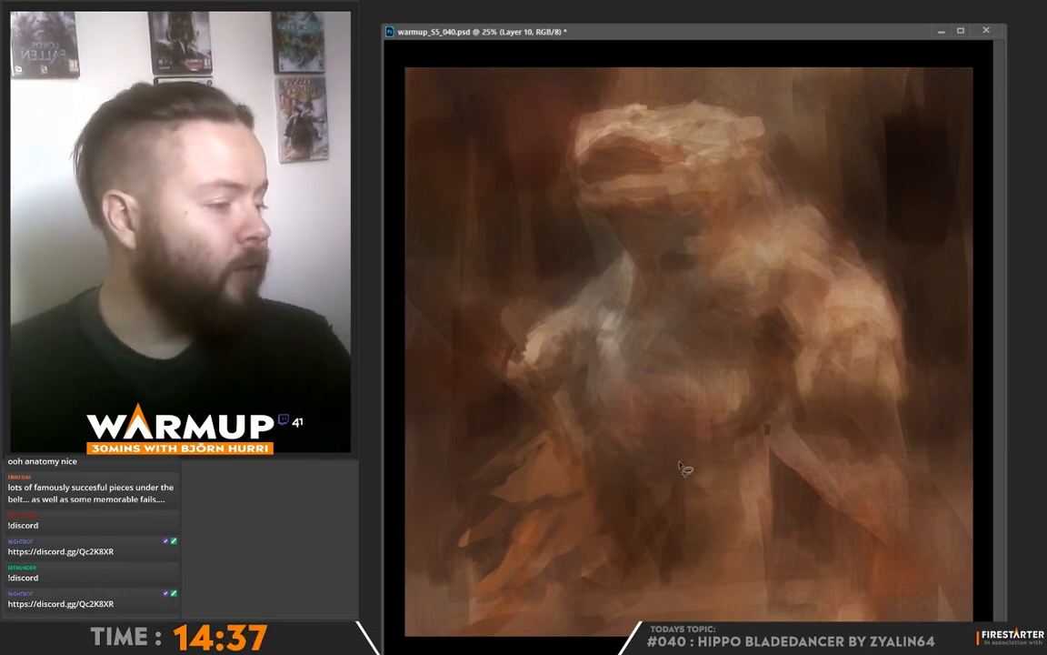
# Step: Lasso a pointed cloth flap across the waist, paint it light brown, and work the surrounding area through the inverted selection
pyautogui.moveTo(778, 421); pyautogui.dragTo(728, 502)
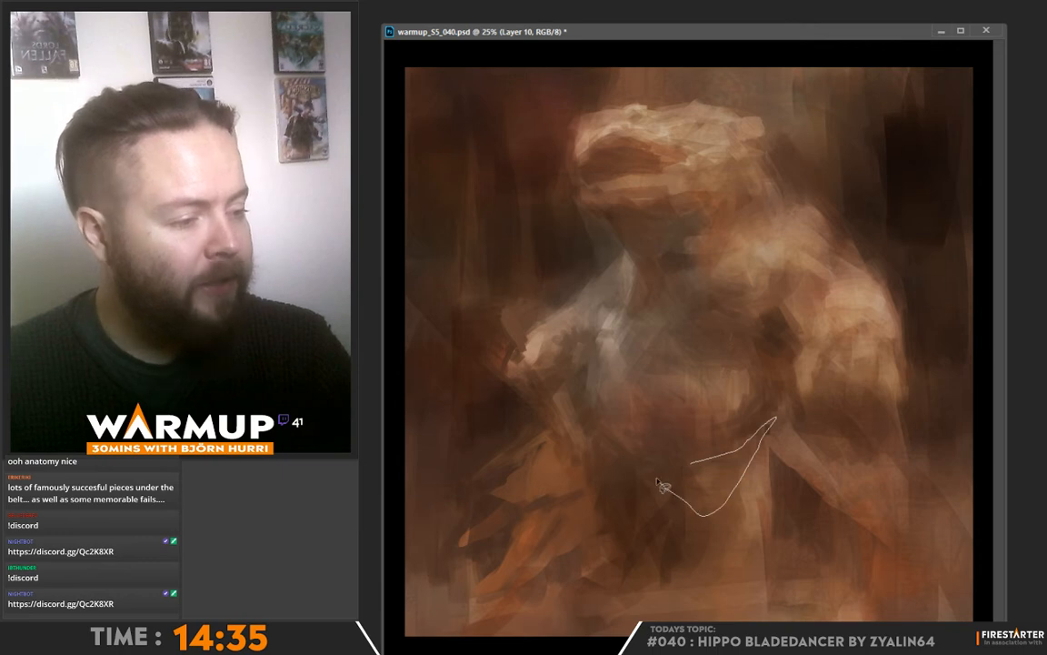
pyautogui.moveTo(665, 489); pyautogui.dragTo(640, 462)
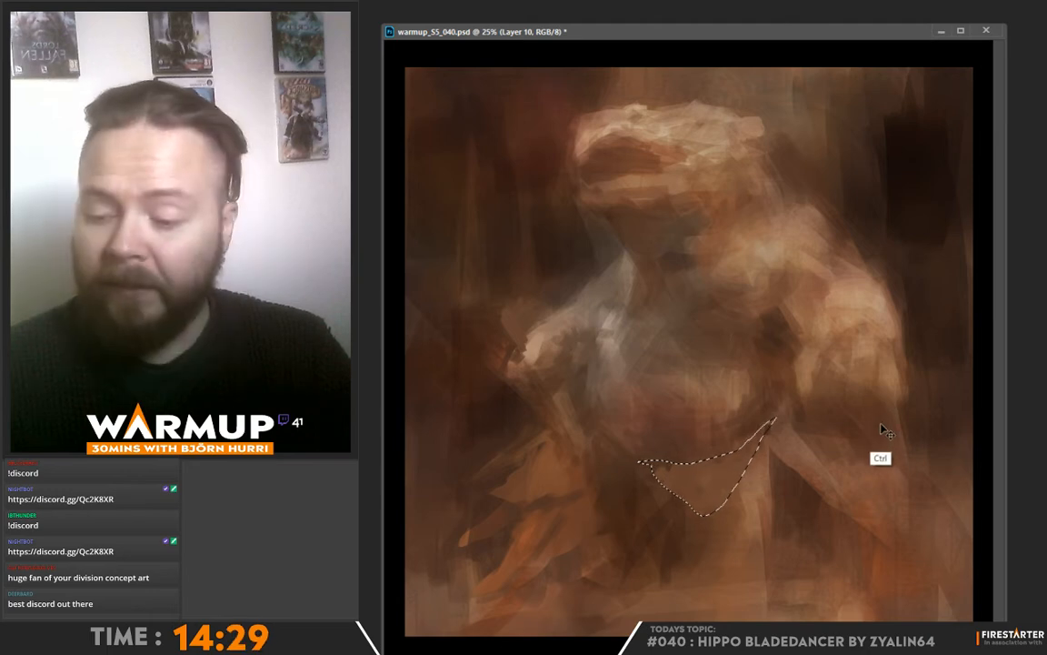
pyautogui.hotkey('ctrl', 'd')
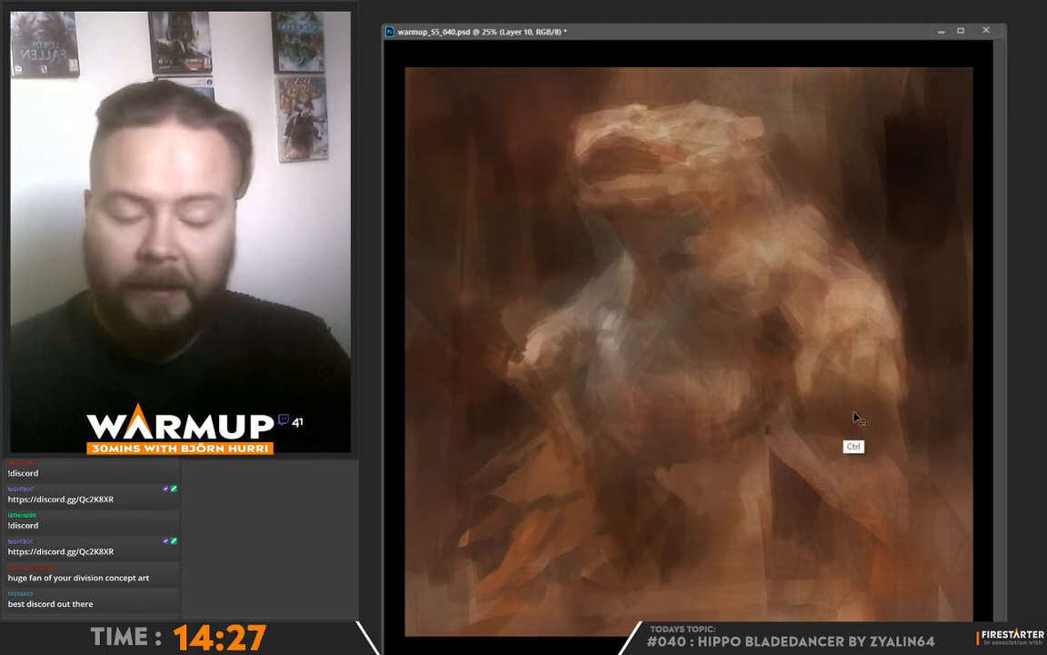
pyautogui.hotkey('ctrl', 'z')
pyautogui.hotkey('ctrl', 'shift', 'i')
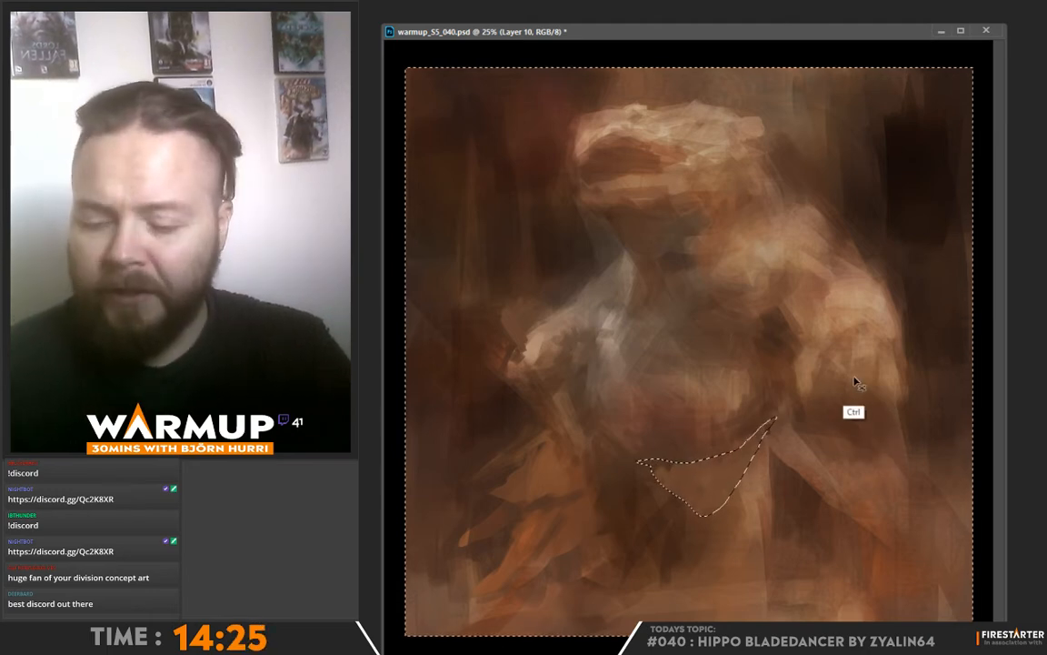
pyautogui.hotkey('ctrl', 'd')
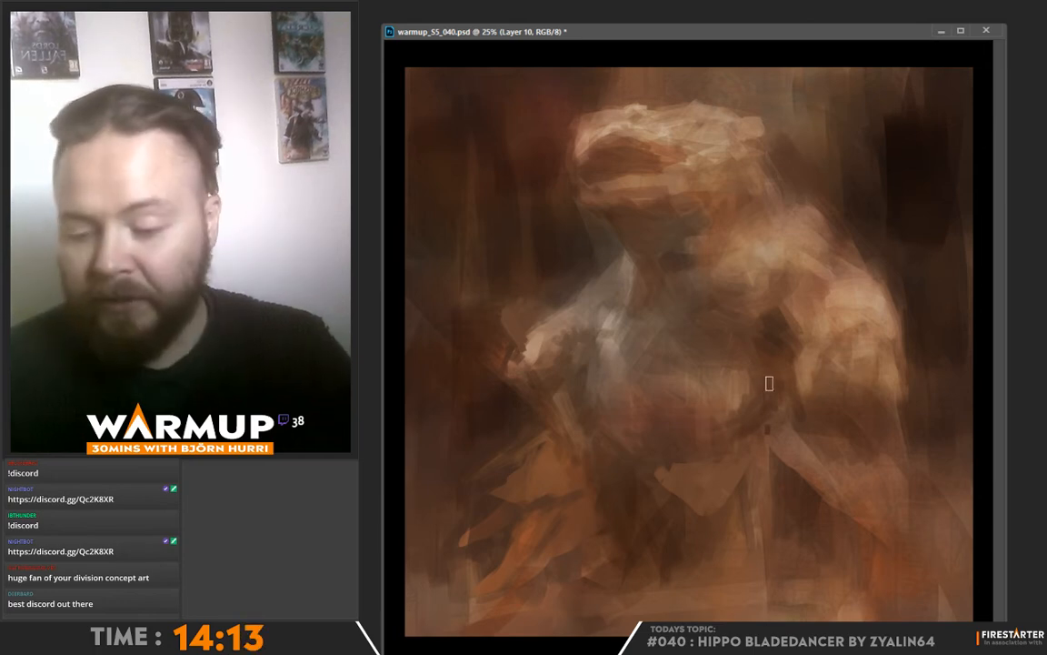
# Step: Lighten the upper belly with sampled tones and shape the hippo's open mouth, adding dark gaps and pale teeth
pyautogui.press('alt')
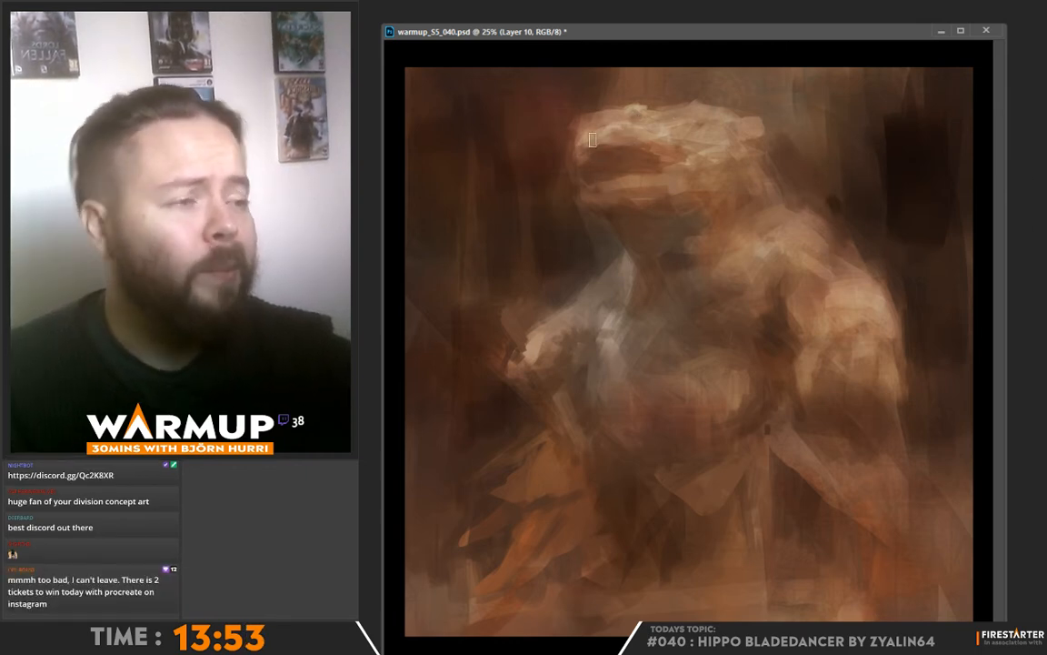
pyautogui.keyDown('alt'); pyautogui.click(611, 178); pyautogui.keyUp('alt')
pyautogui.keyDown('alt'); pyautogui.click(652, 145); pyautogui.keyUp('alt')
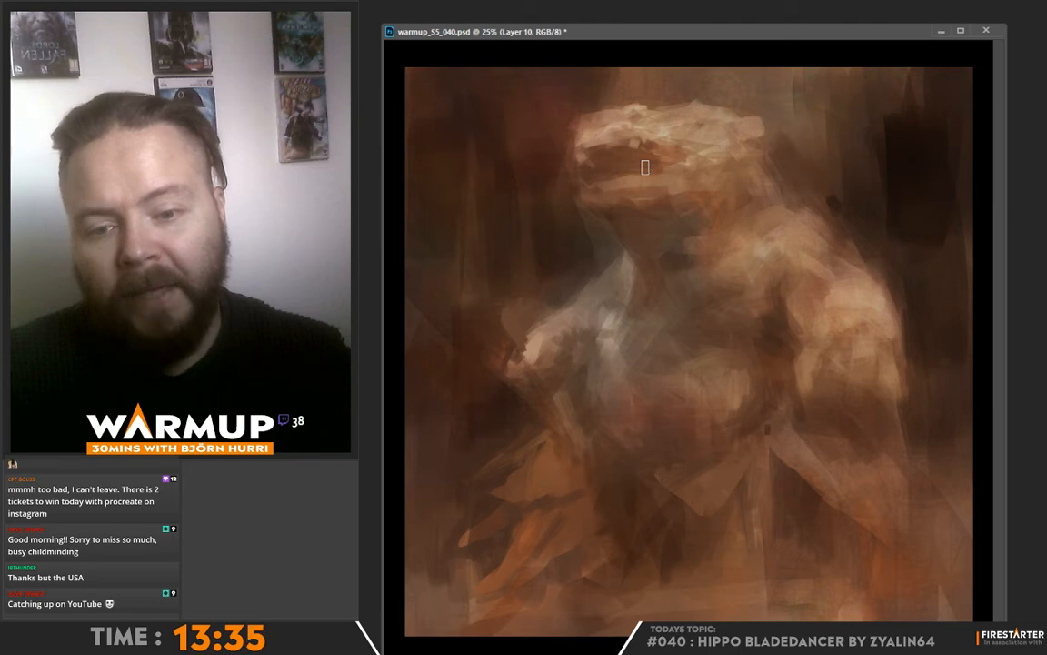
pyautogui.keyDown('alt'); pyautogui.click(644, 175); pyautogui.keyUp('alt')
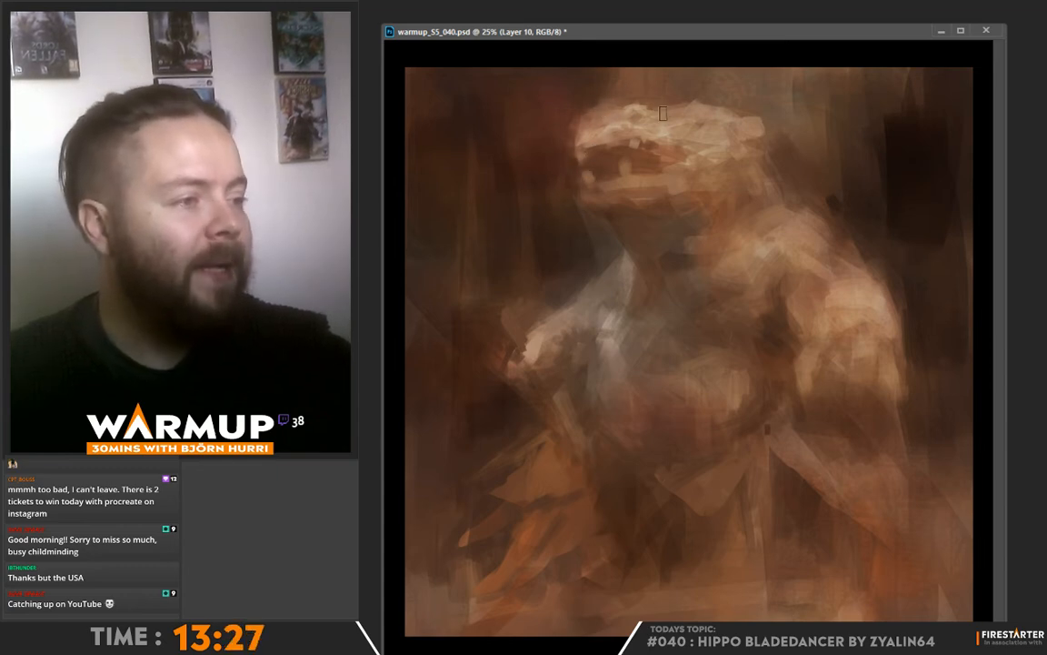
# Step: Add fine pale highlights along the snout and define the ear with a 39 px brush
pyautogui.rightClick(692, 121)
pyautogui.press('Return')
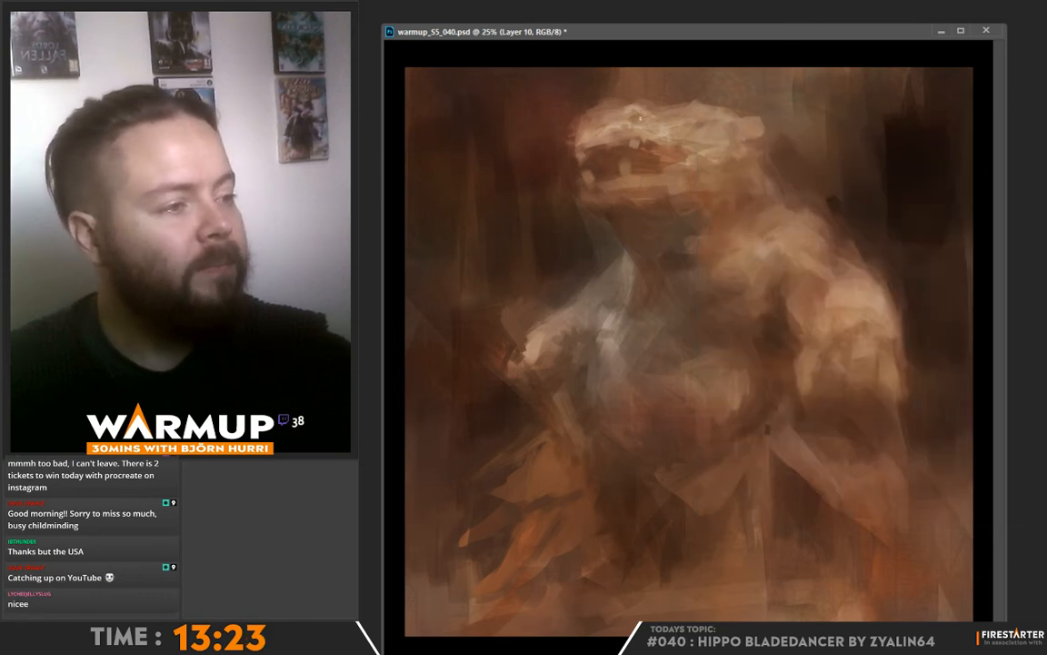
pyautogui.rightClick(834, 161)
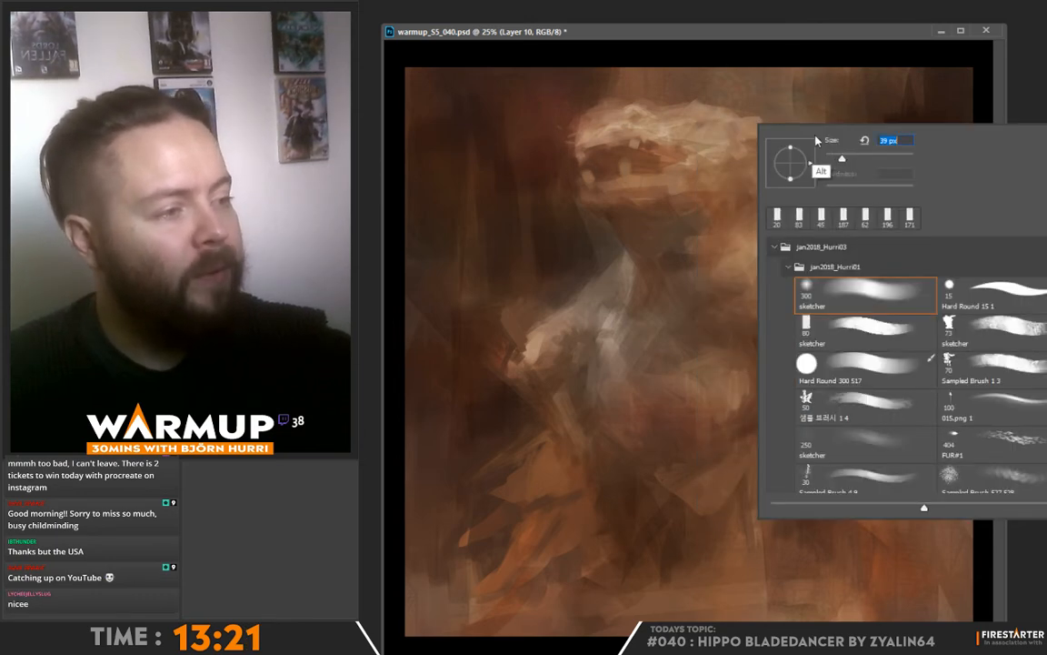
pyautogui.press('Return')
pyautogui.press('alt')
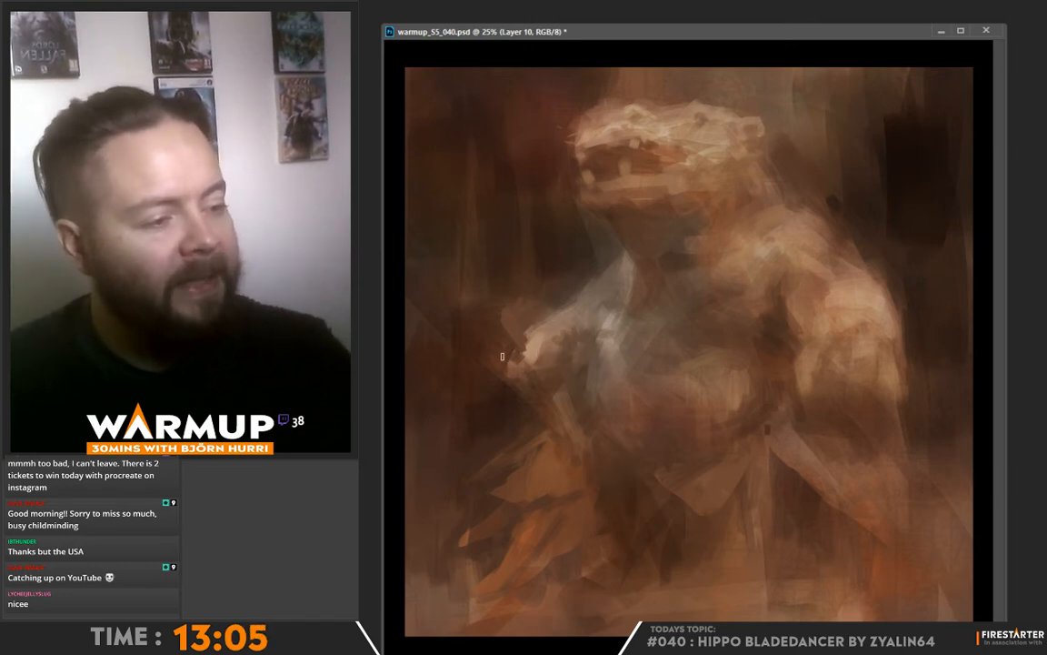
# Step: Refine the far hand and arm contour with a 117 px brush and smooth the near shoulder in sampled tones
pyautogui.rightClick(521, 398)
pyautogui.moveTo(665, 402); pyautogui.dragTo(697, 405)
pyautogui.click(530, 415)
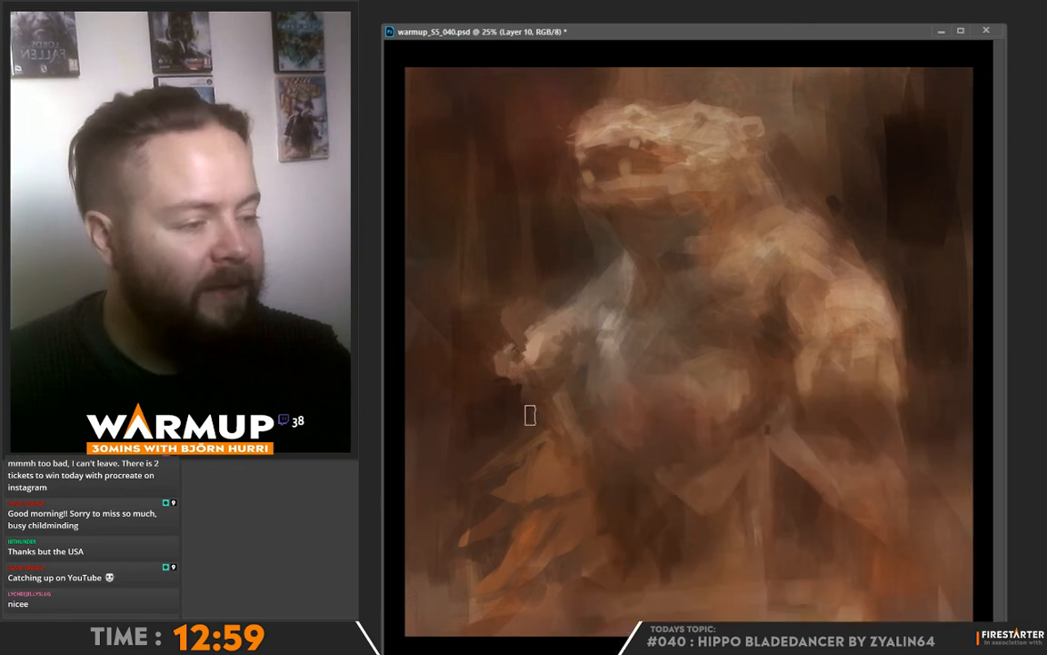
pyautogui.press('alt')
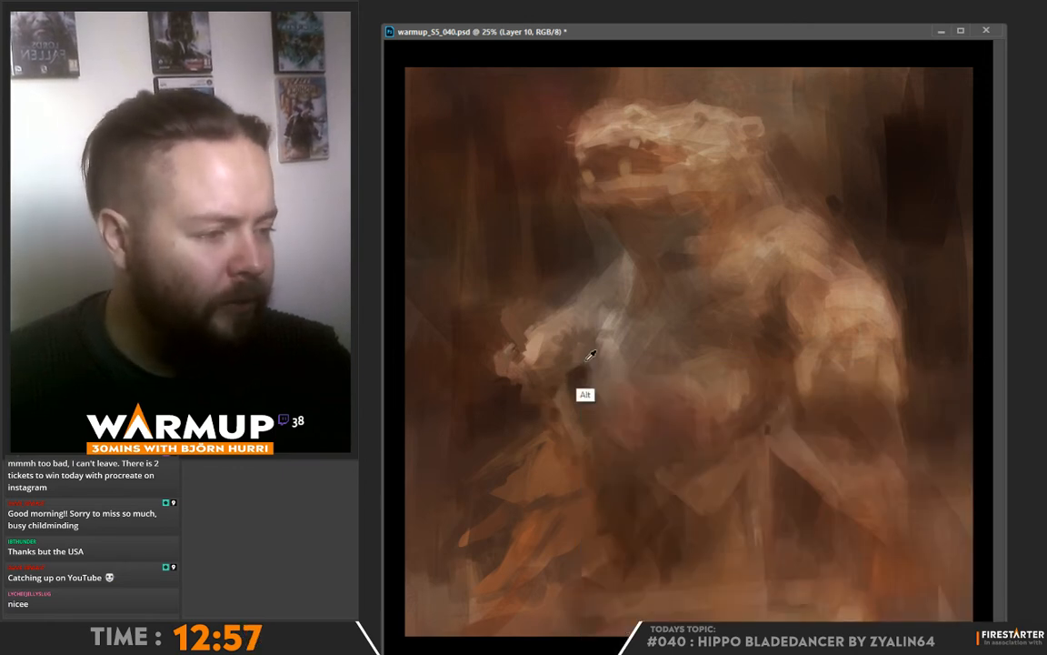
pyautogui.press('alt')
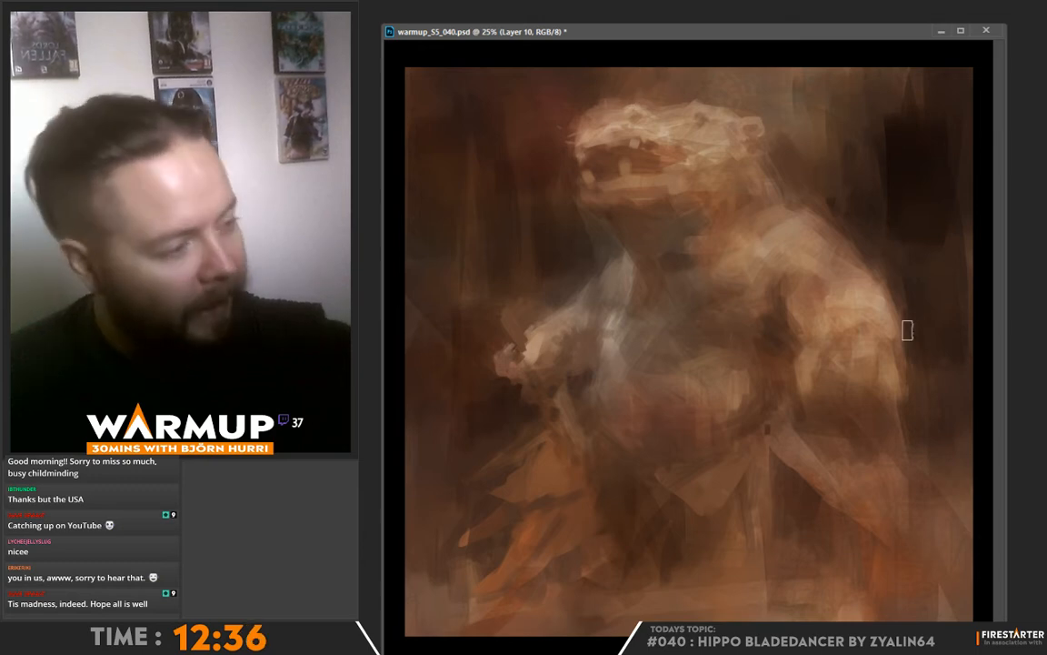
# Step: Model the near forearm and clenched hand in sampled tones, with dark shadow shapes and a rough weapon stroke below
pyautogui.press('alt')
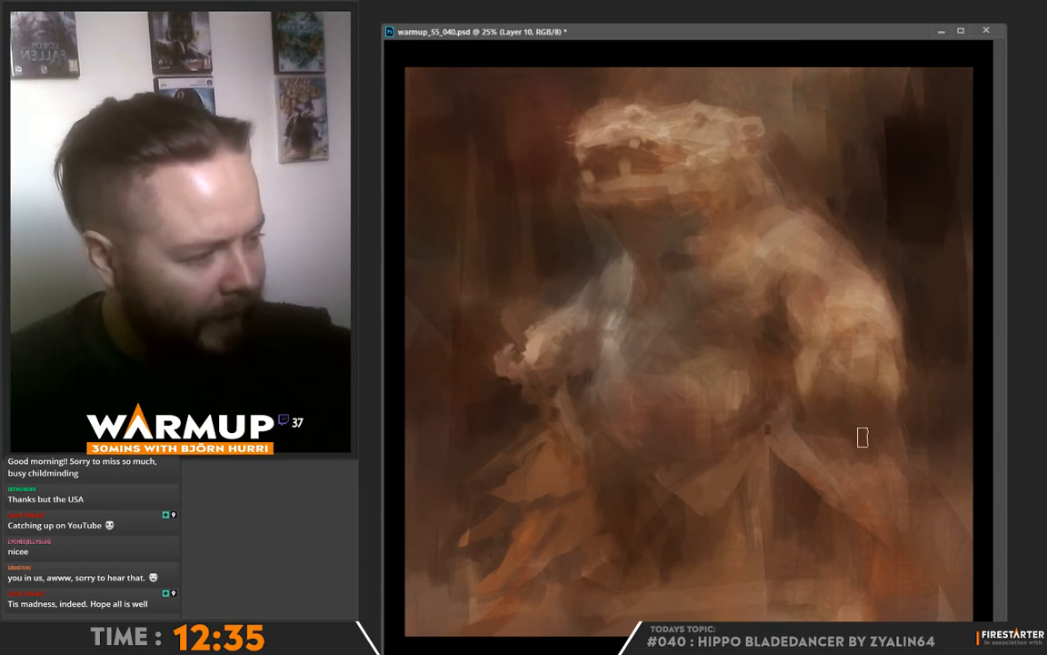
pyautogui.press('alt')
pyautogui.keyDown('alt'); pyautogui.click(815, 382); pyautogui.keyUp('alt')
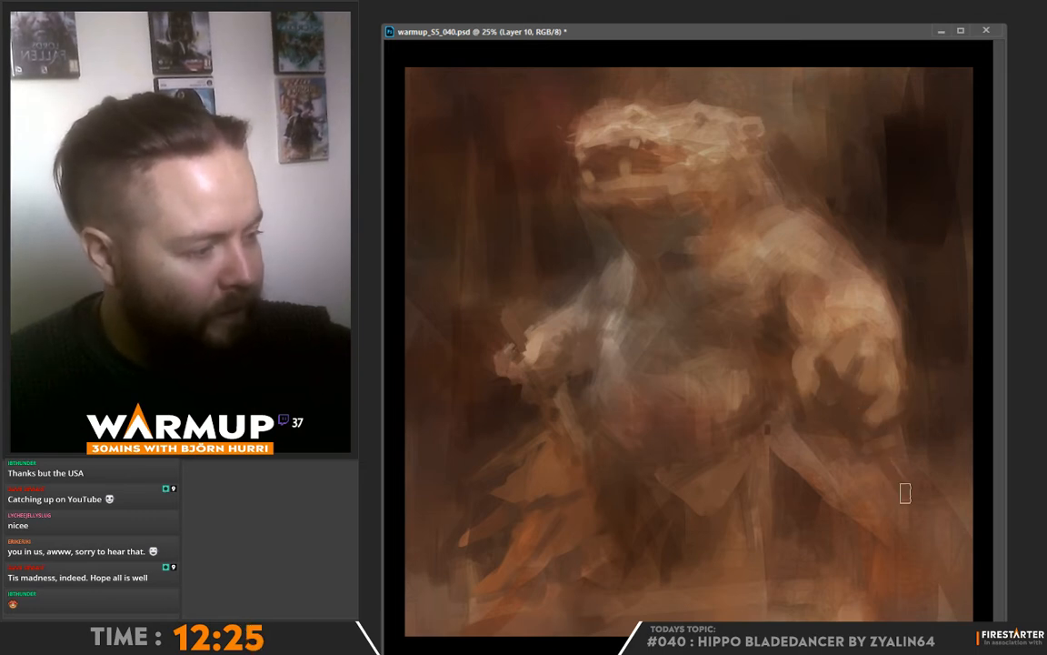
pyautogui.press('alt')
pyautogui.moveTo(855, 420)
pyautogui.mouseDown()
pyautogui.moveTo(889, 479)
pyautogui.moveTo(857, 428)
pyautogui.moveTo(920, 500)
pyautogui.mouseUp()
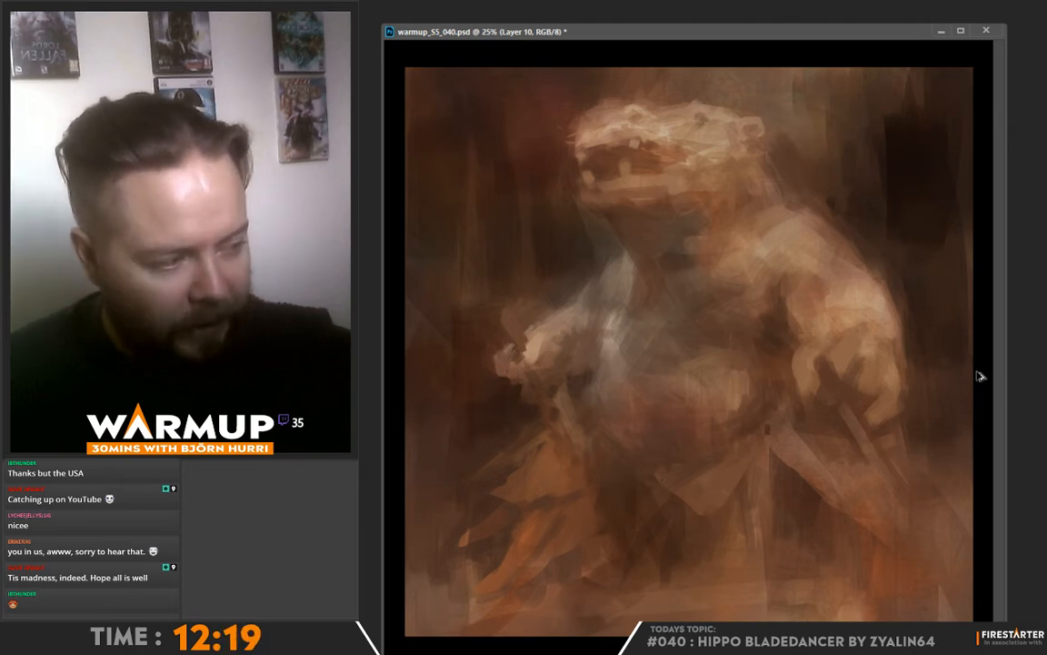
# Step: Lasso a long straight-edged blade extending diagonally down from the near hand and paint it grey with a 385 px brush
pyautogui.press('shift')
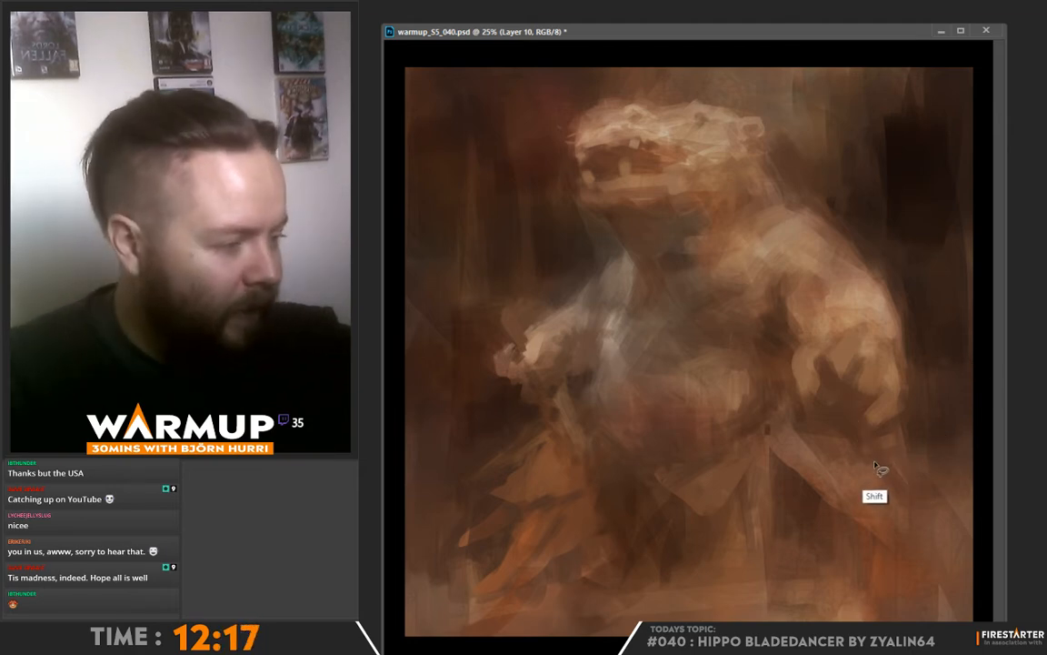
pyautogui.press('shift')
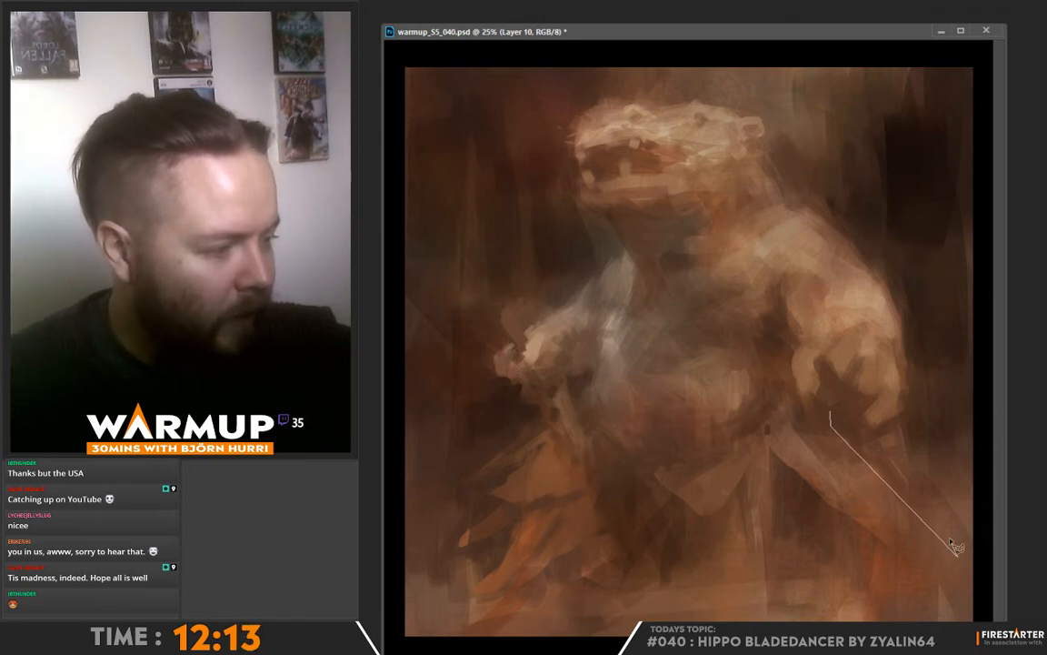
pyautogui.click(831, 411)
pyautogui.hotkey('ctrl', 'd')
pyautogui.press('b')
pyautogui.press('alt')
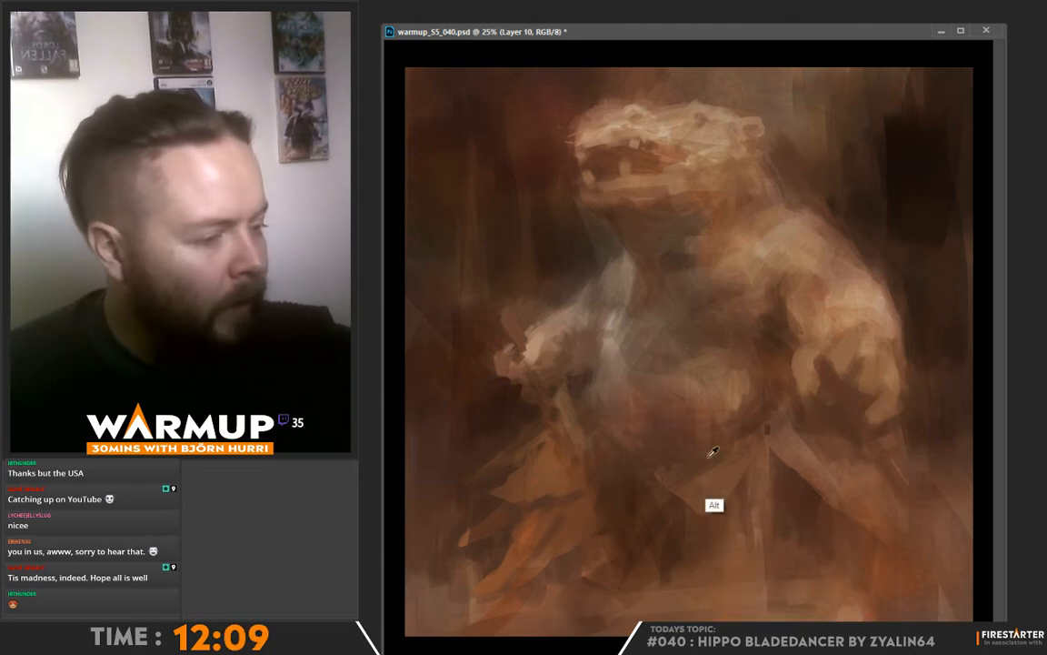
pyautogui.rightClick(842, 357)
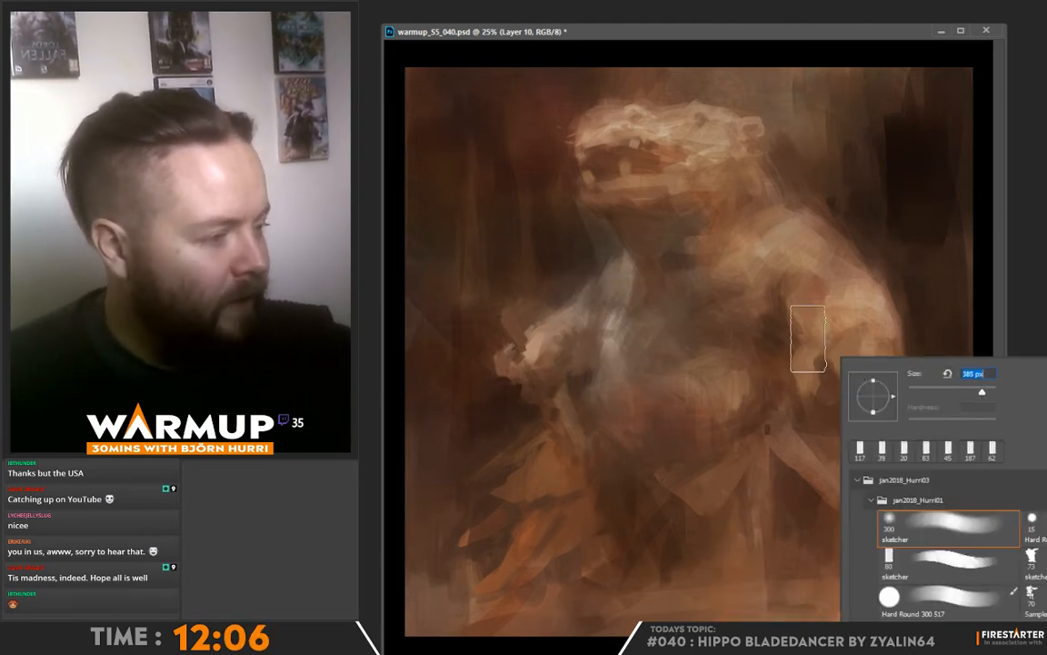
pyautogui.press('Return')
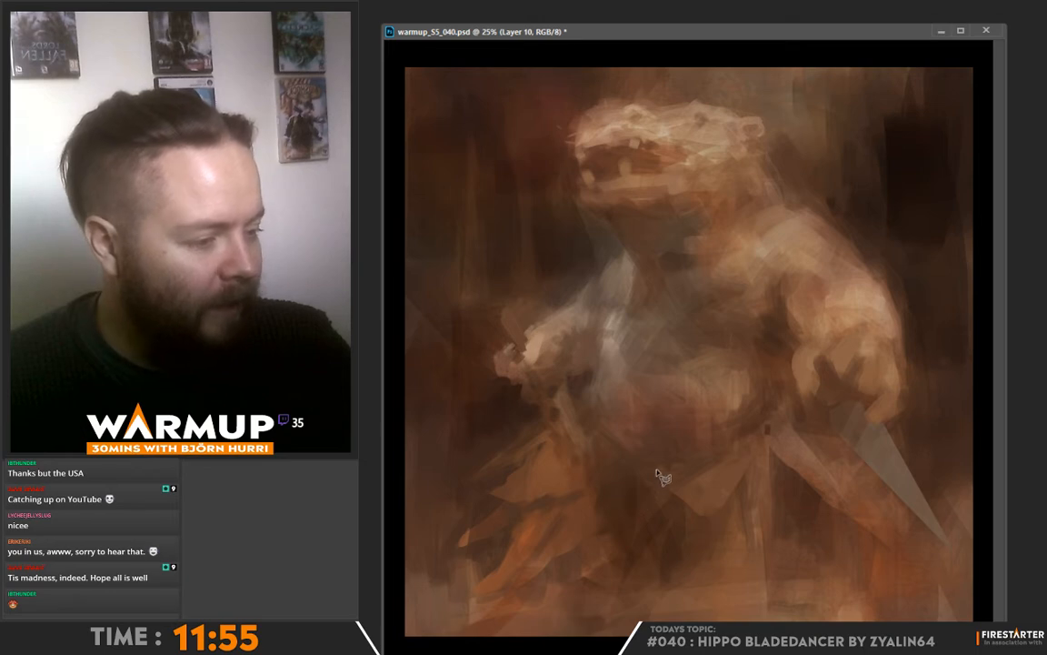
# Step: Lasso a narrow, tapering cloth strip beside the waist flap and paint it light brown
pyautogui.moveTo(660, 475)
pyautogui.mouseDown()
pyautogui.moveTo(613, 519)
pyautogui.moveTo(627, 511)
pyautogui.mouseUp()
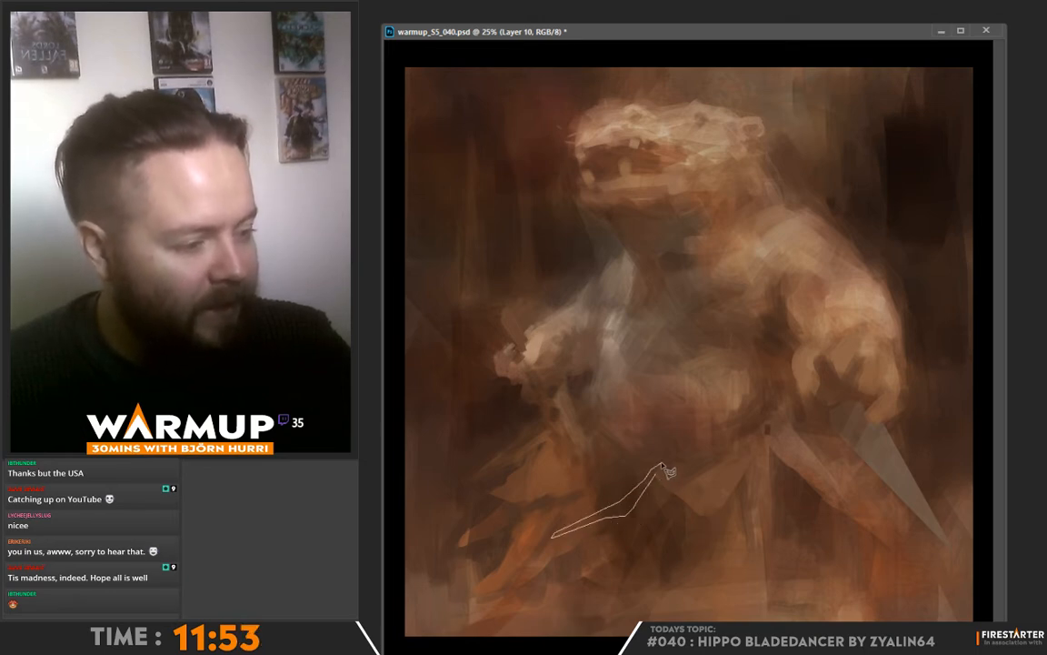
pyautogui.moveTo(667, 477); pyautogui.dragTo(660, 474)
pyautogui.press('b')
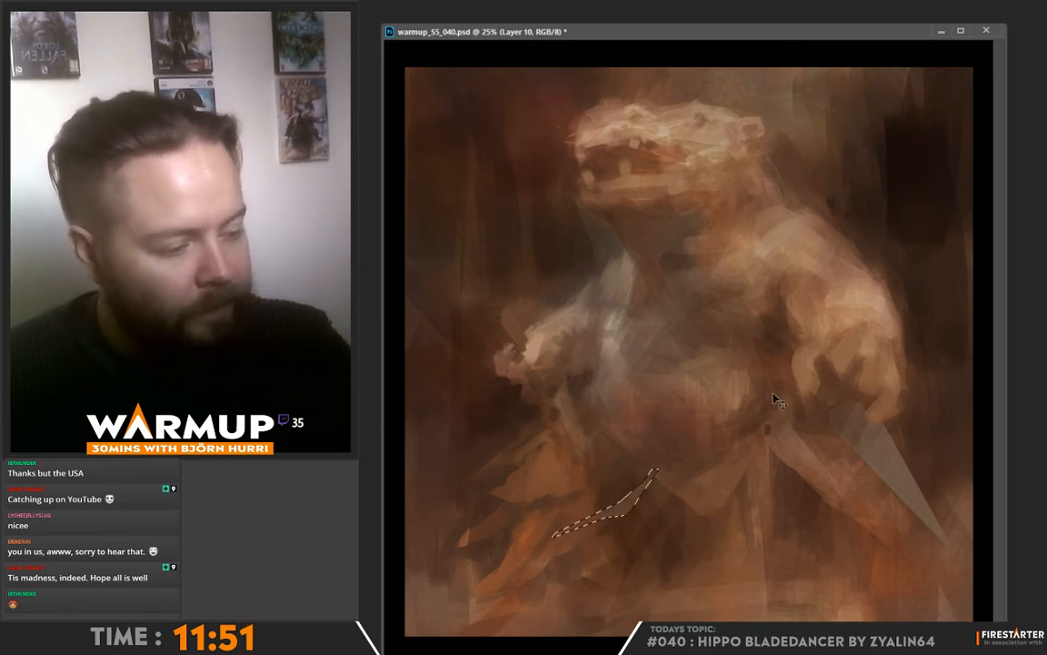
pyautogui.hotkey('ctrl', 'd')
# Step: Paint short dark strokes between the neck and near shoulder with a 45 px brush
pyautogui.rightClick(700, 433)
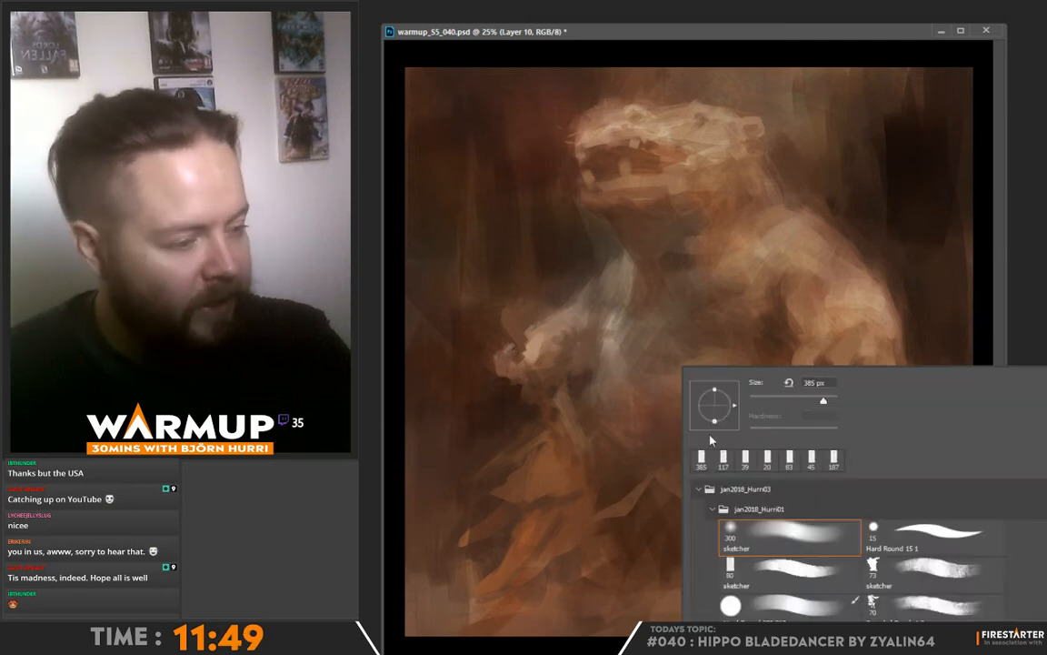
pyautogui.click(639, 492)
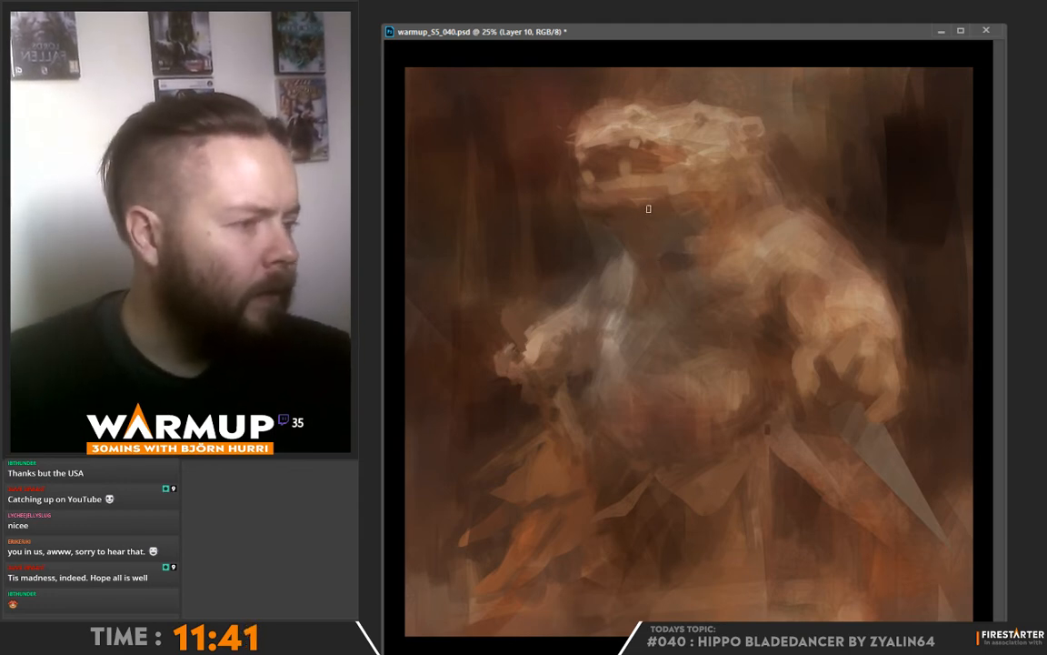
pyautogui.keyDown('alt'); pyautogui.rightClick(697, 214); pyautogui.keyUp('alt')
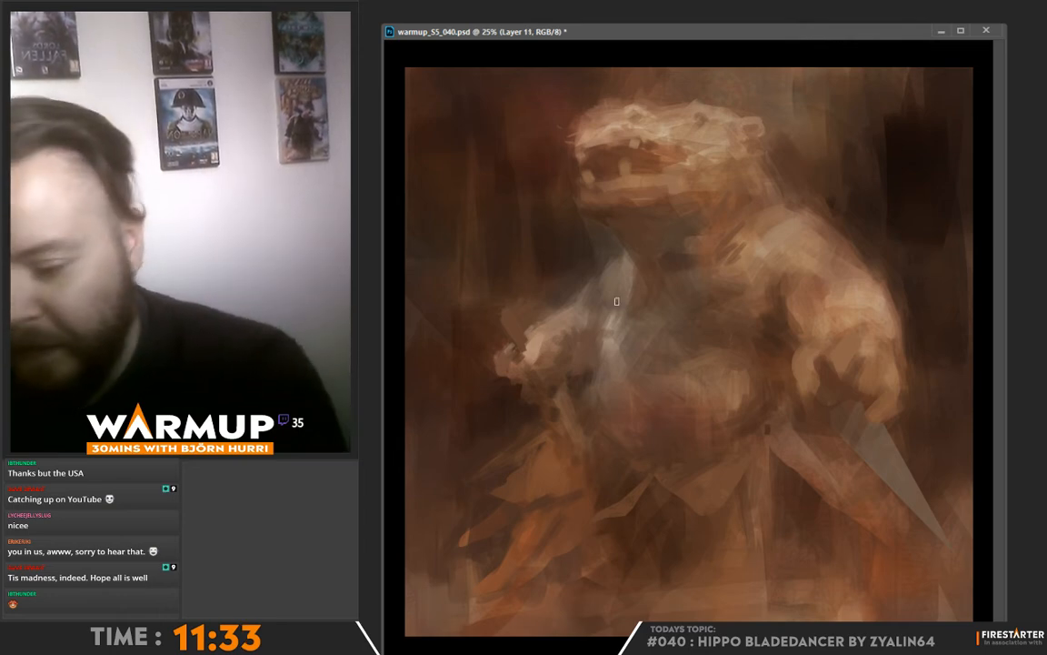
# Step: On a new layer, lasso scattered small oval bead shapes in rows across the chest and along the waist
pyautogui.hotkey('ctrl', 'shift', 'alt', 'n')
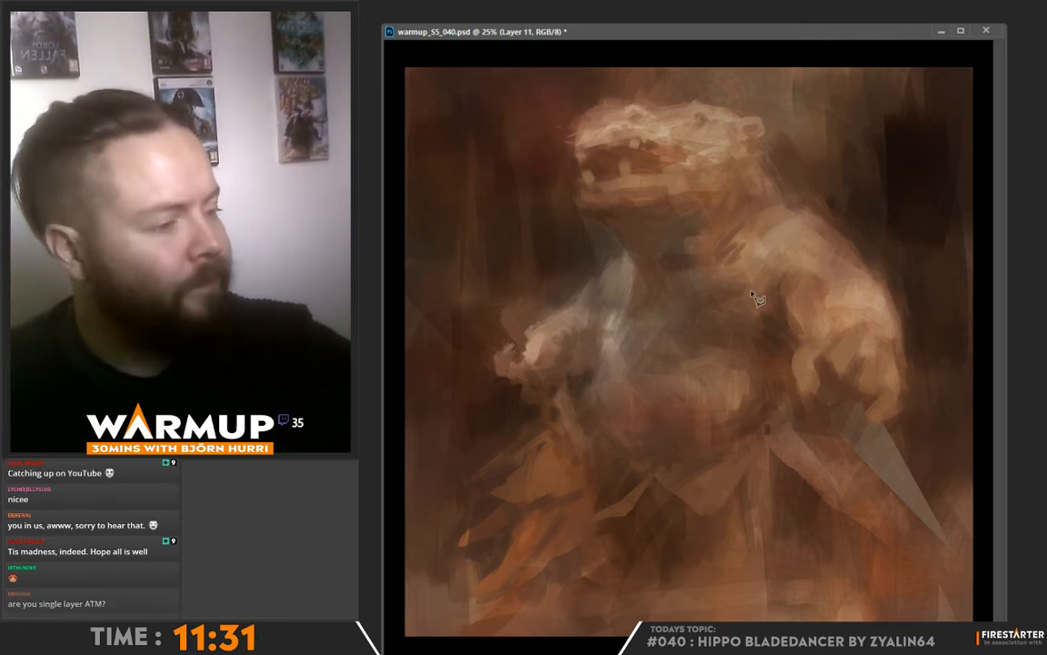
pyautogui.press('shift')
pyautogui.moveTo(724, 275)
pyautogui.mouseDown()
pyautogui.moveTo(705, 307)
pyautogui.moveTo(685, 290)
pyautogui.moveTo(667, 313)
pyautogui.moveTo(698, 321)
pyautogui.moveTo(720, 268)
pyautogui.moveTo(740, 294)
pyautogui.moveTo(736, 265)
pyautogui.mouseUp()
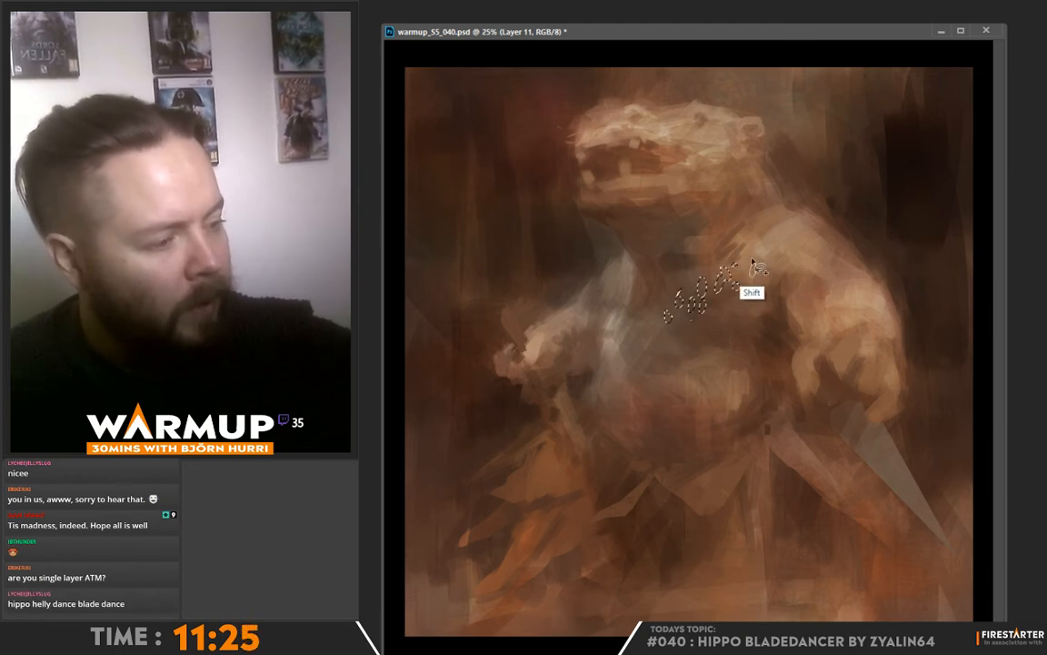
pyautogui.moveTo(725, 432)
pyautogui.mouseDown()
pyautogui.moveTo(756, 428)
pyautogui.moveTo(755, 444)
pyautogui.moveTo(748, 437)
pyautogui.moveTo(760, 439)
pyautogui.moveTo(772, 410)
pyautogui.moveTo(766, 416)
pyautogui.moveTo(788, 427)
pyautogui.moveTo(772, 444)
pyautogui.moveTo(778, 472)
pyautogui.moveTo(729, 467)
pyautogui.moveTo(715, 439)
pyautogui.moveTo(708, 453)
pyautogui.moveTo(682, 434)
pyautogui.moveTo(700, 433)
pyautogui.moveTo(693, 478)
pyautogui.moveTo(692, 442)
pyautogui.moveTo(679, 445)
pyautogui.moveTo(701, 453)
pyautogui.moveTo(716, 441)
pyautogui.moveTo(691, 413)
pyautogui.mouseUp()
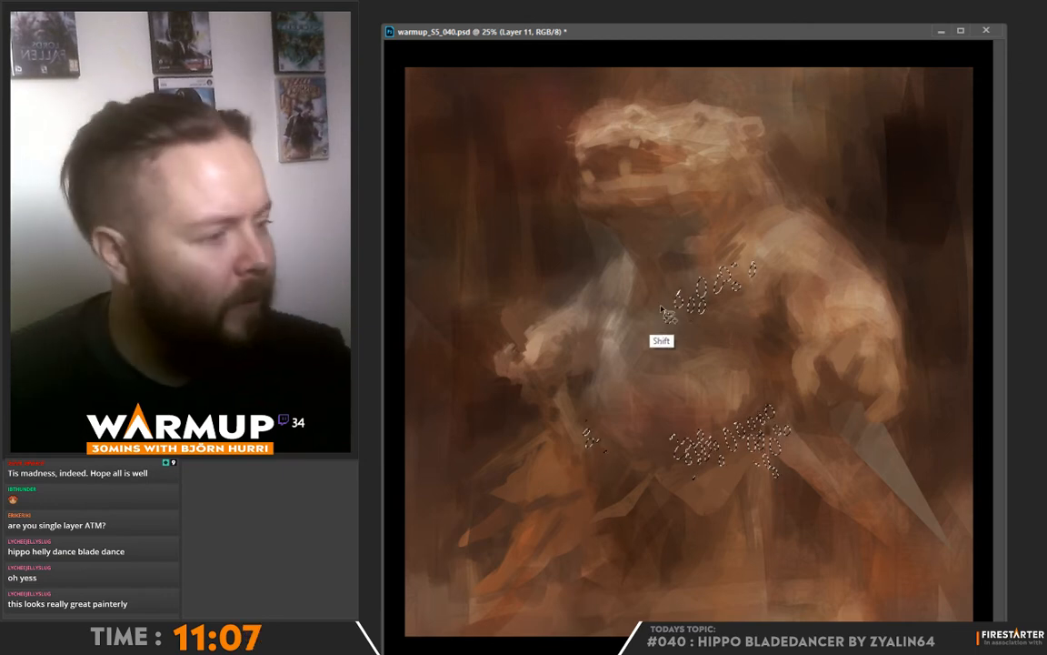
pyautogui.moveTo(659, 311)
pyautogui.mouseDown()
pyautogui.moveTo(665, 291)
pyautogui.moveTo(732, 266)
pyautogui.moveTo(722, 315)
pyautogui.moveTo(746, 318)
pyautogui.mouseUp()
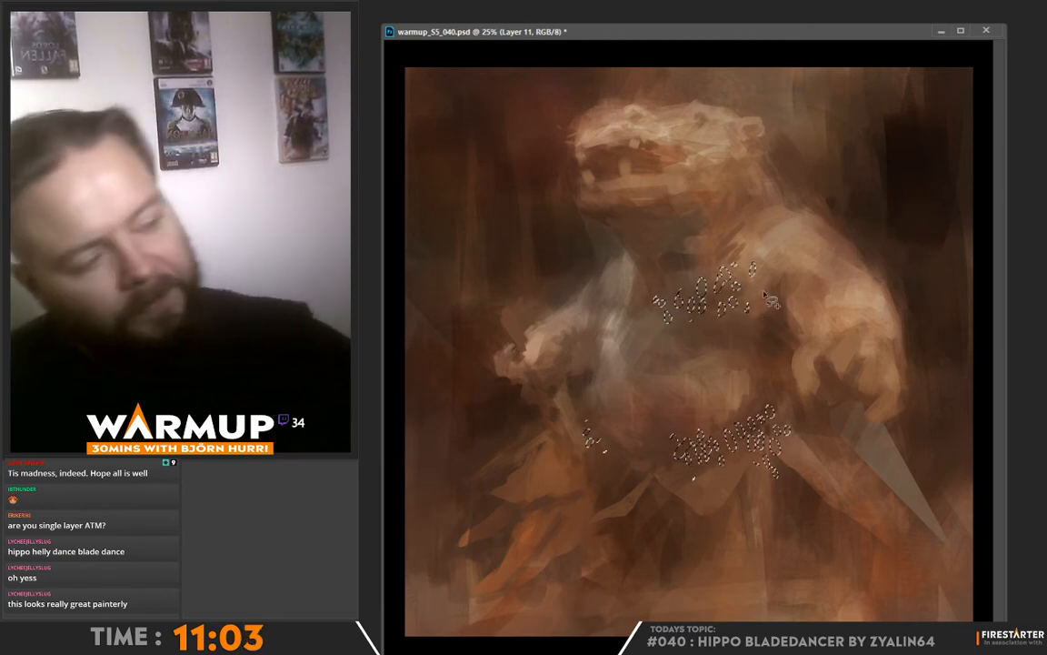
# Step: Hide the selection outline and paint the chest beads grey with a 183 px brush, adding pale waist beads on another new layer
pyautogui.hotkey('ctrl', 'd')
pyautogui.rightClick(853, 317)
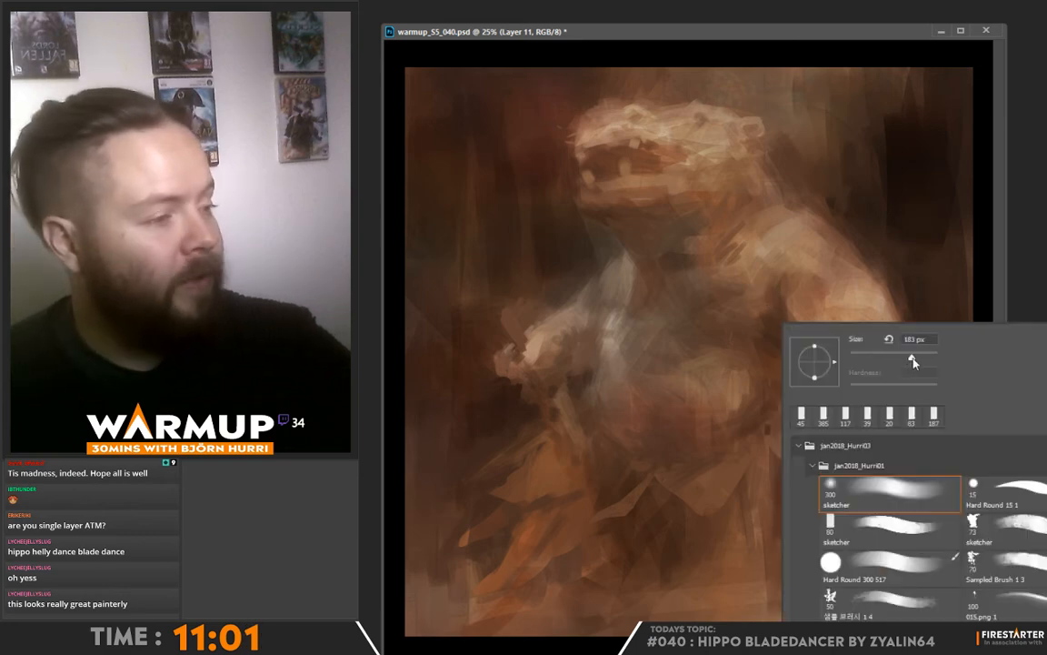
pyautogui.press('Escape')
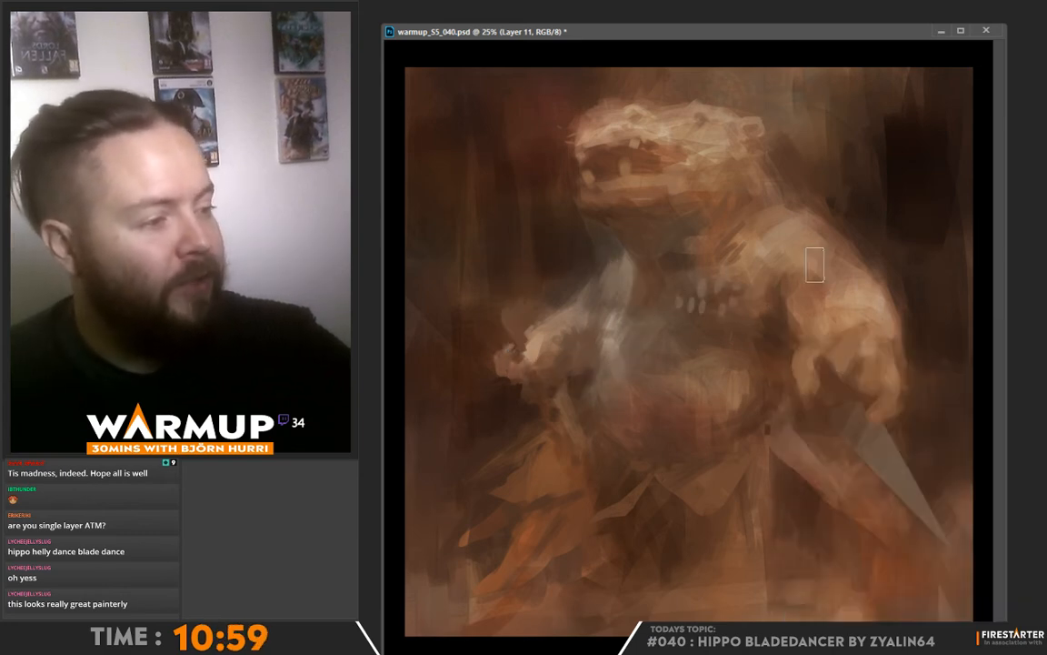
pyautogui.hotkey('ctrl', 'shift', 'alt', 'n')
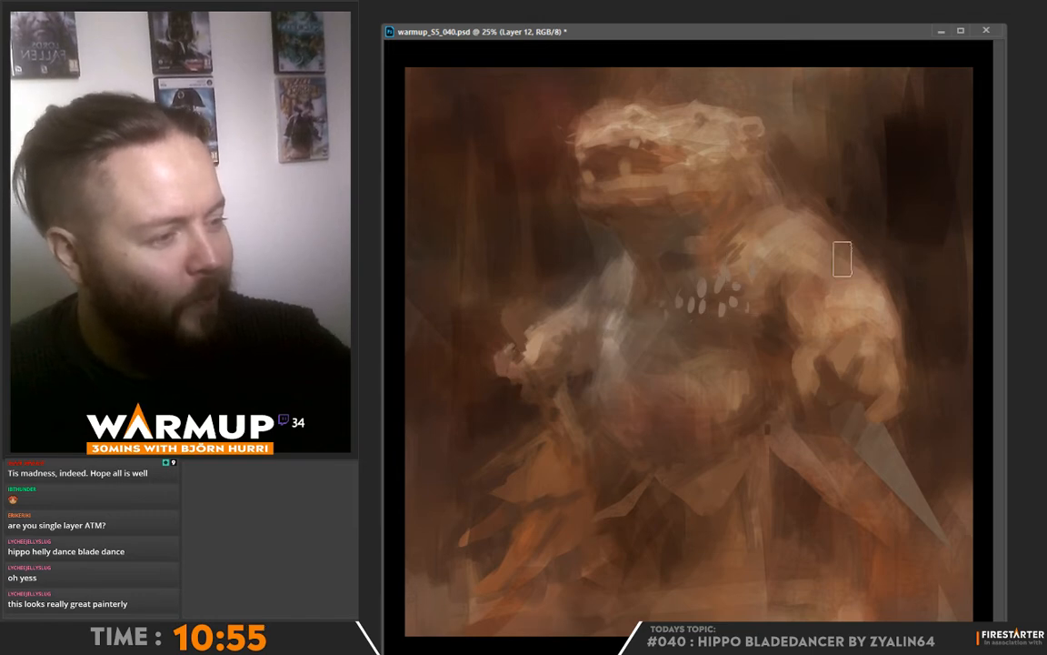
pyautogui.moveTo(675, 447); pyautogui.dragTo(773, 414)
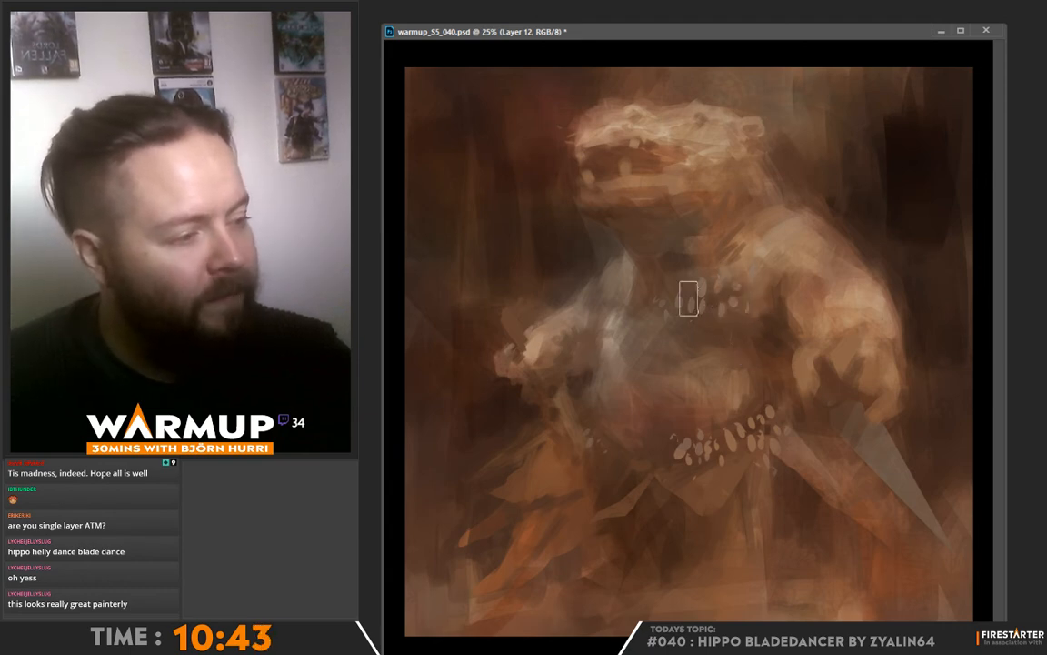
# Step: Invert the bead selection, deselect it, and touch up the chest beads with a 50 px brush
pyautogui.hotkey('ctrl', 'shift', 'i')
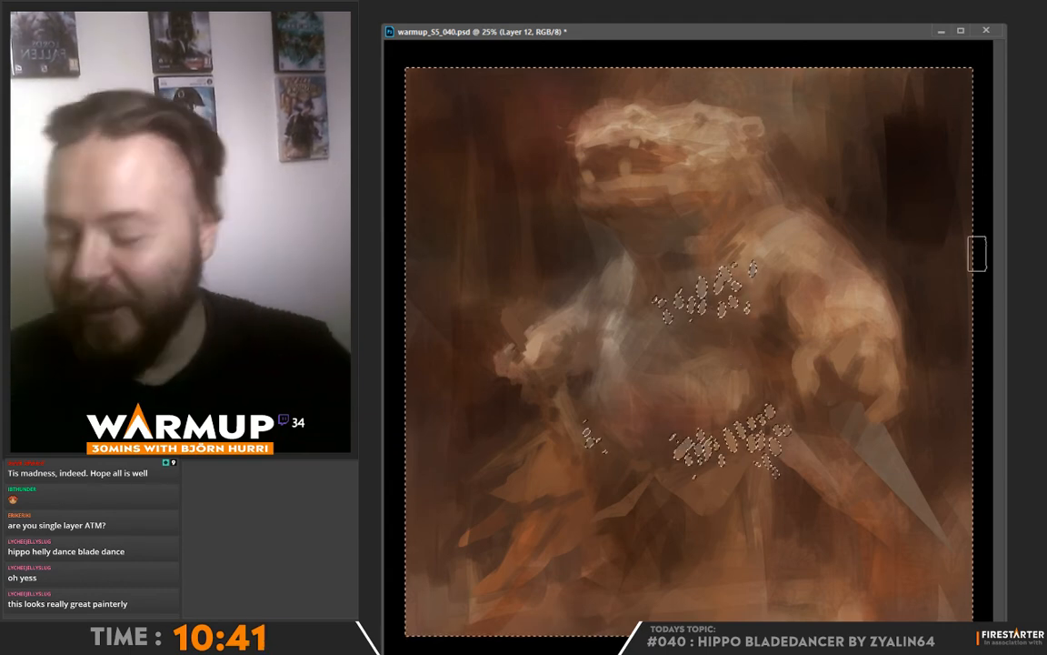
pyautogui.hotkey('ctrl', 'd')
pyautogui.rightClick(778, 337)
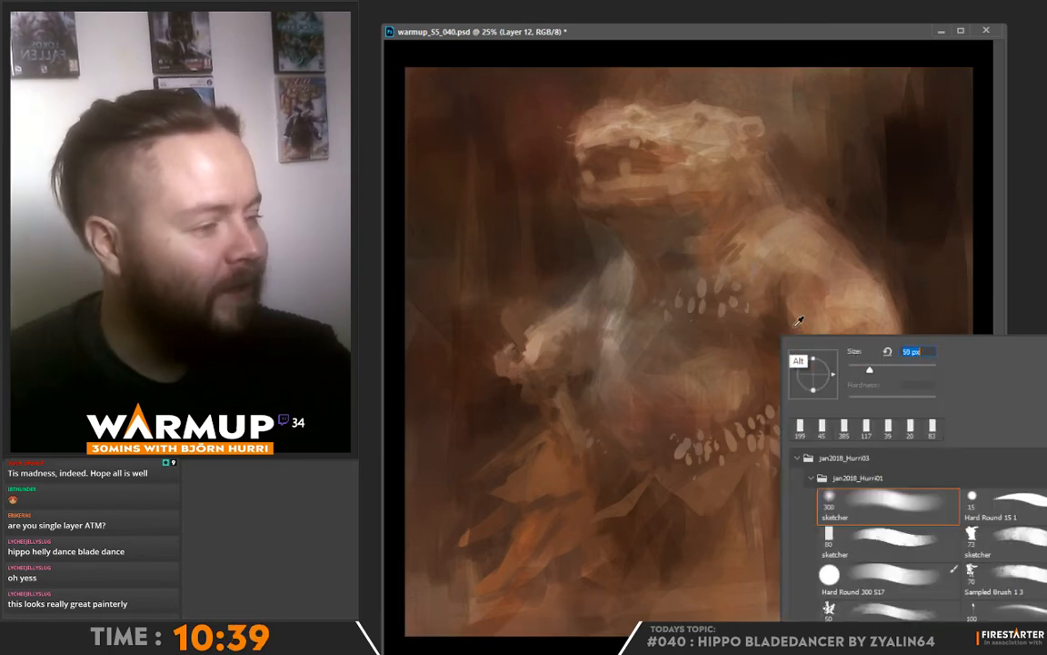
pyautogui.click(715, 307)
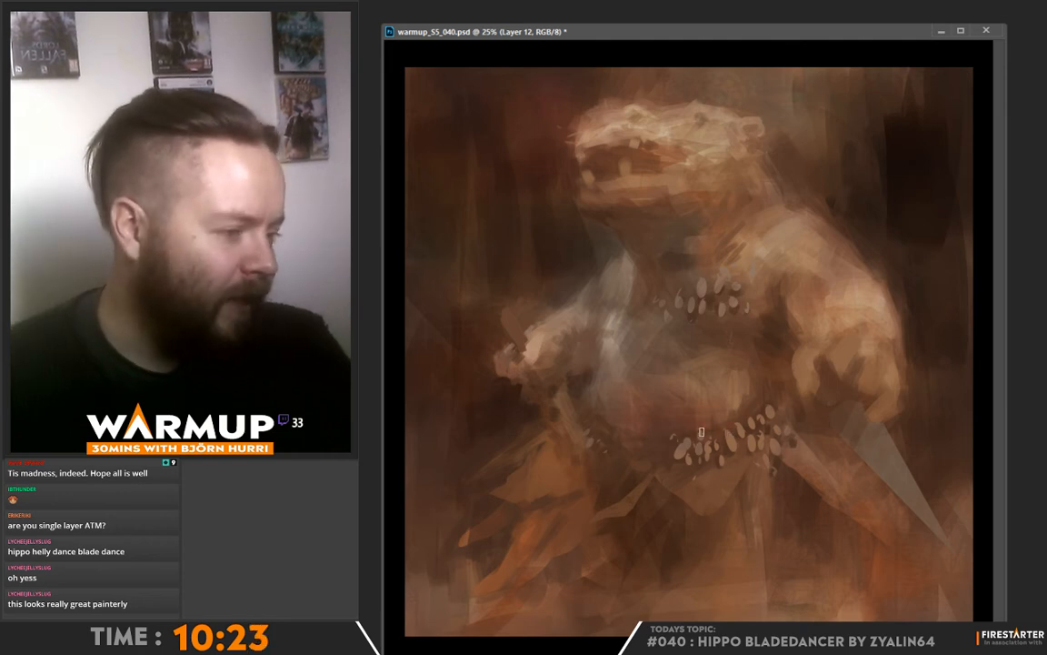
# Step: With a 20 px brush, paint a thin dark cord linking the waist beads and dark strokes around the chest beads
pyautogui.rightClick(757, 421)
pyautogui.click(835, 402)
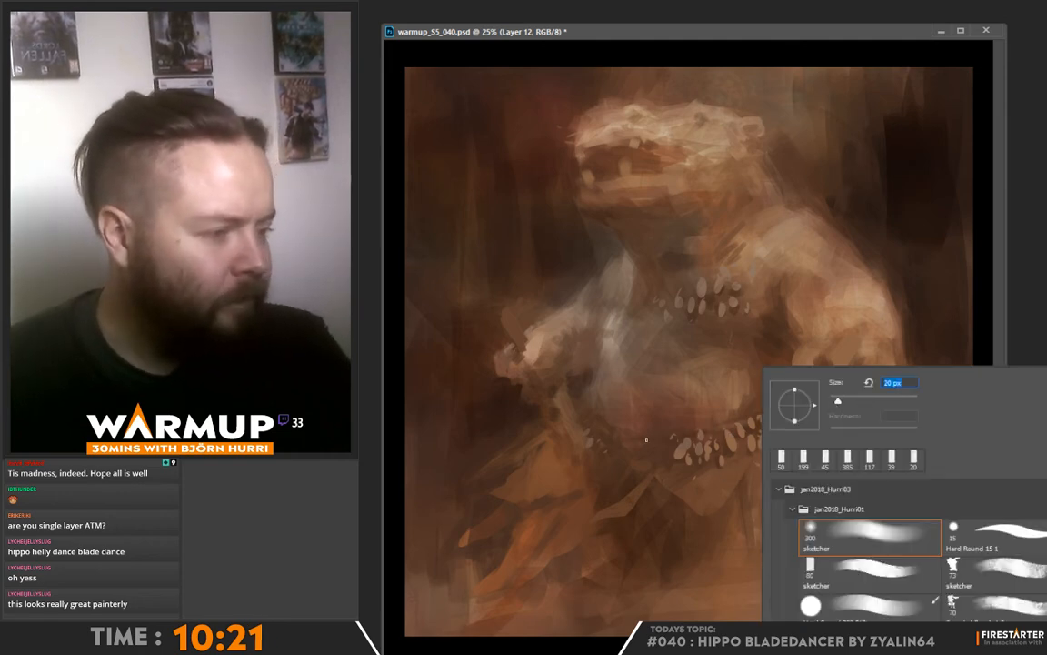
pyautogui.moveTo(649, 439); pyautogui.dragTo(721, 432)
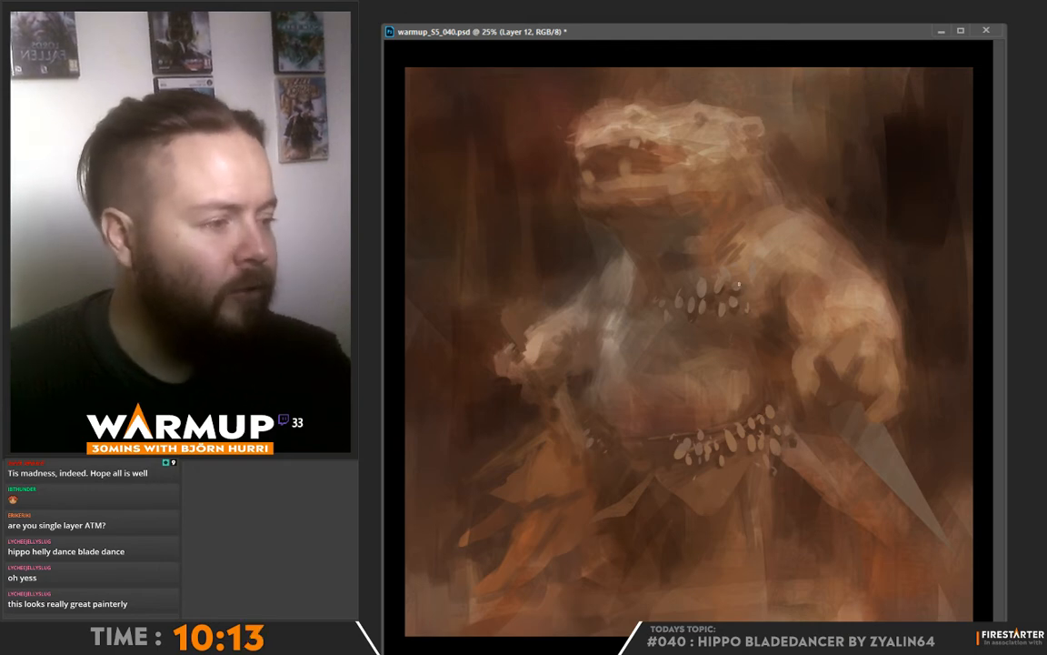
pyautogui.keyDown('alt'); pyautogui.click(648, 289); pyautogui.keyUp('alt')
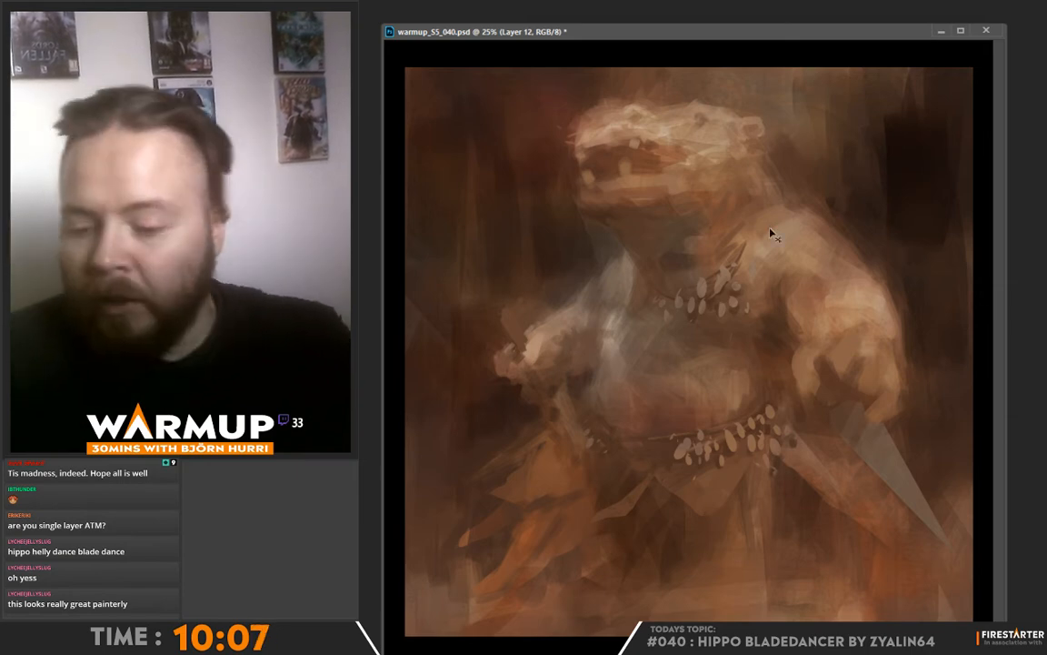
# Step: Glaze warm orange over the chest and waist beads on a new Overlay layer, and add another normal layer above it
pyautogui.hotkey('ctrl', 'alt', 'shift', 'n')
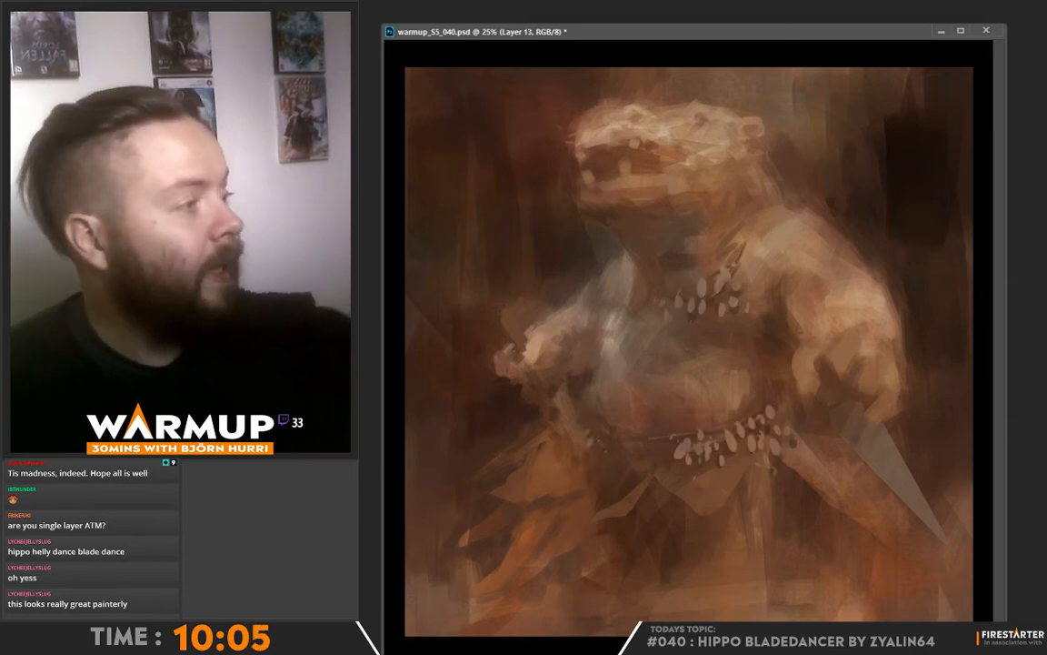
pyautogui.rightClick(775, 314)
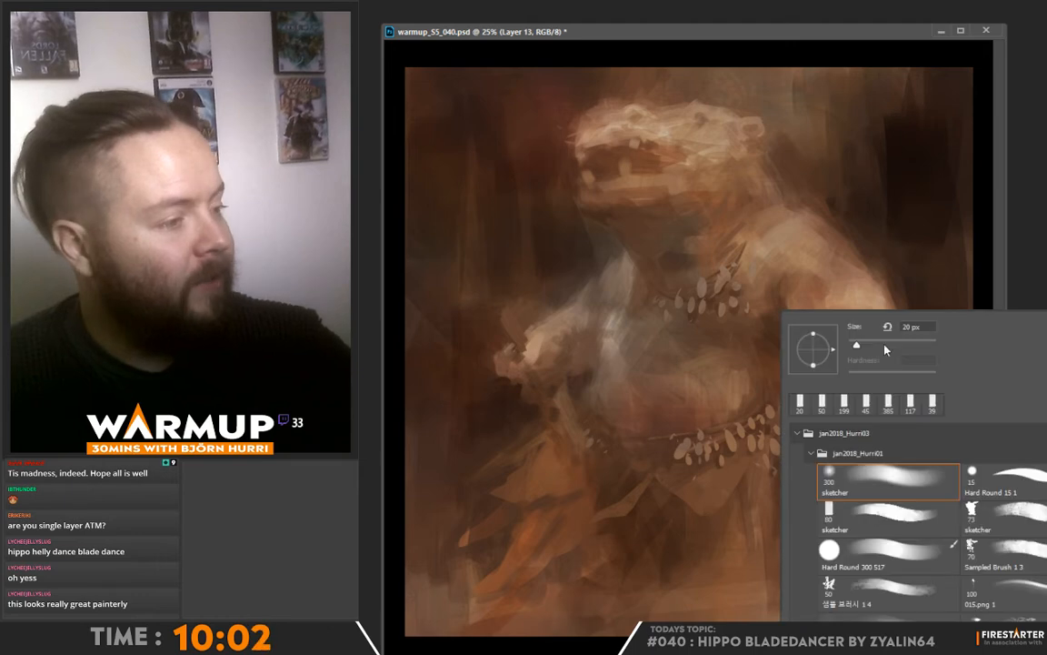
pyautogui.click(905, 348)
pyautogui.keyDown('alt'); pyautogui.click(734, 215); pyautogui.keyUp('alt')
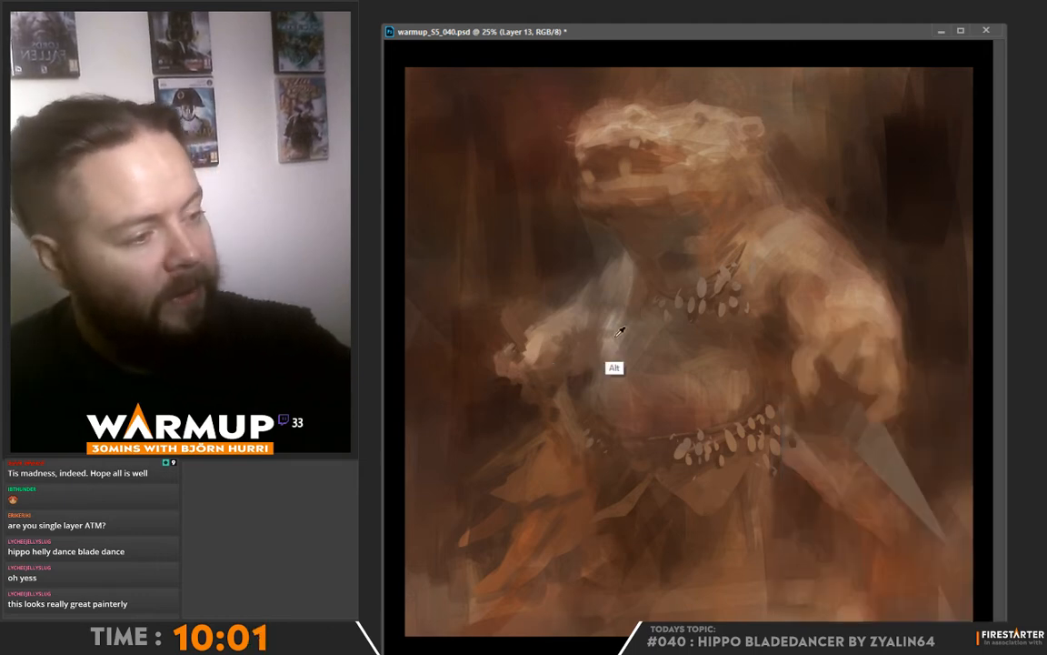
pyautogui.keyDown('alt'); pyautogui.click(554, 309); pyautogui.keyUp('alt')
pyautogui.keyDown('alt'); pyautogui.click(612, 318); pyautogui.keyUp('alt')
pyautogui.moveTo(724, 269); pyautogui.dragTo(730, 289)
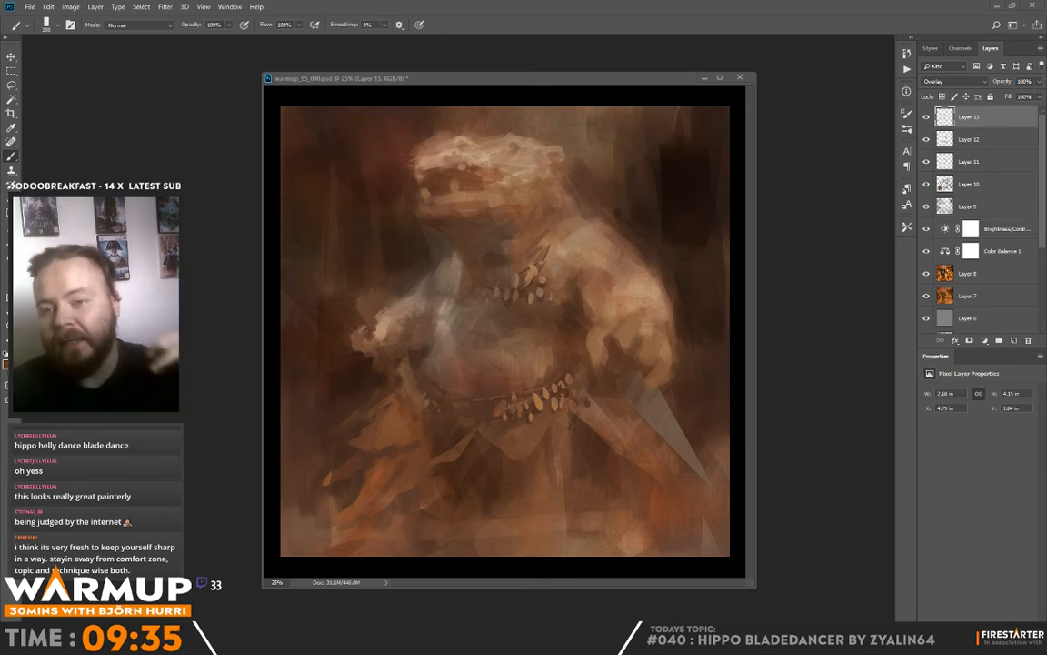
pyautogui.keyDown('alt'); pyautogui.click(439, 447); pyautogui.keyUp('alt')
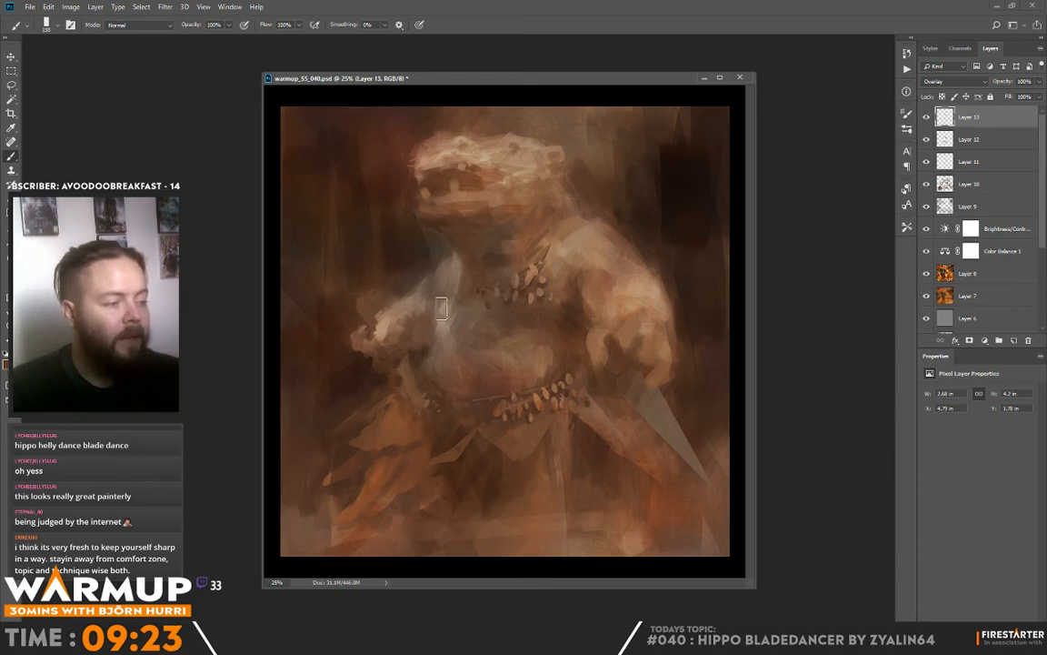
pyautogui.hotkey('ctrl', 'shift', 'alt', 'n')
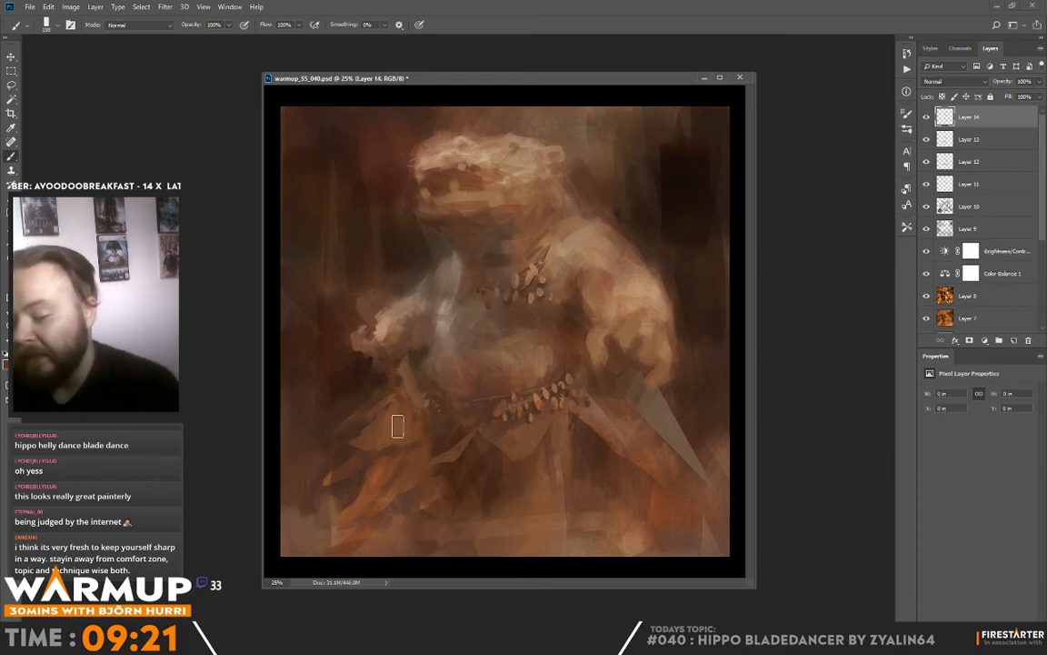
# Step: Try two broad tan strokes diagonally across the near shoulder with some erasing, and undo them
pyautogui.keyDown('alt'); pyautogui.click(602, 268); pyautogui.keyUp('alt')
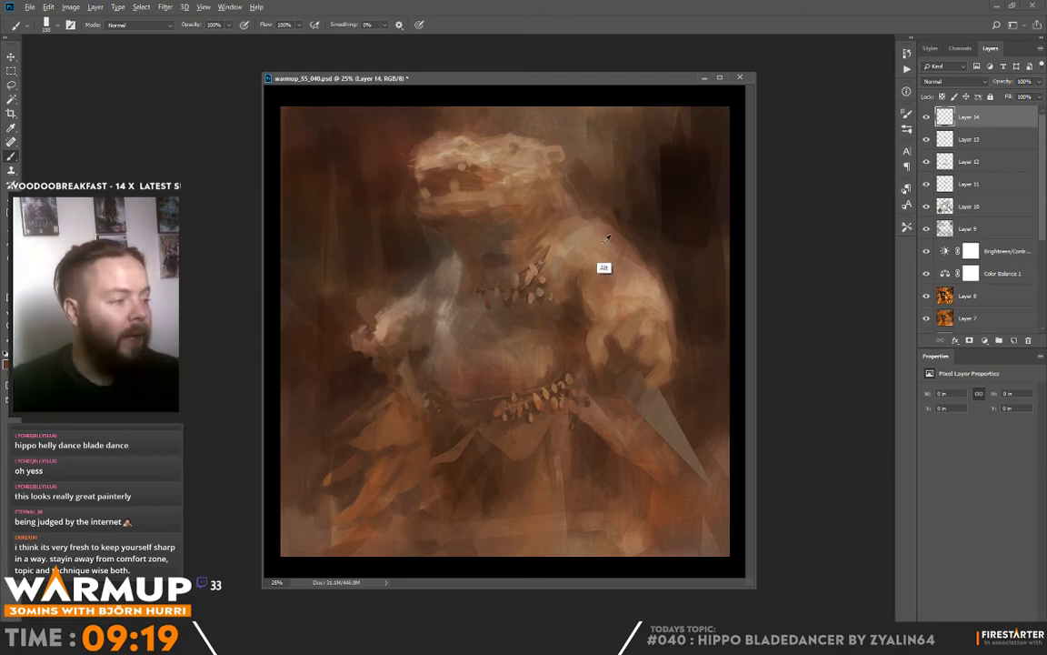
pyautogui.moveTo(679, 180); pyautogui.dragTo(538, 319)
pyautogui.moveTo(692, 205); pyautogui.dragTo(550, 348)
pyautogui.press('e')
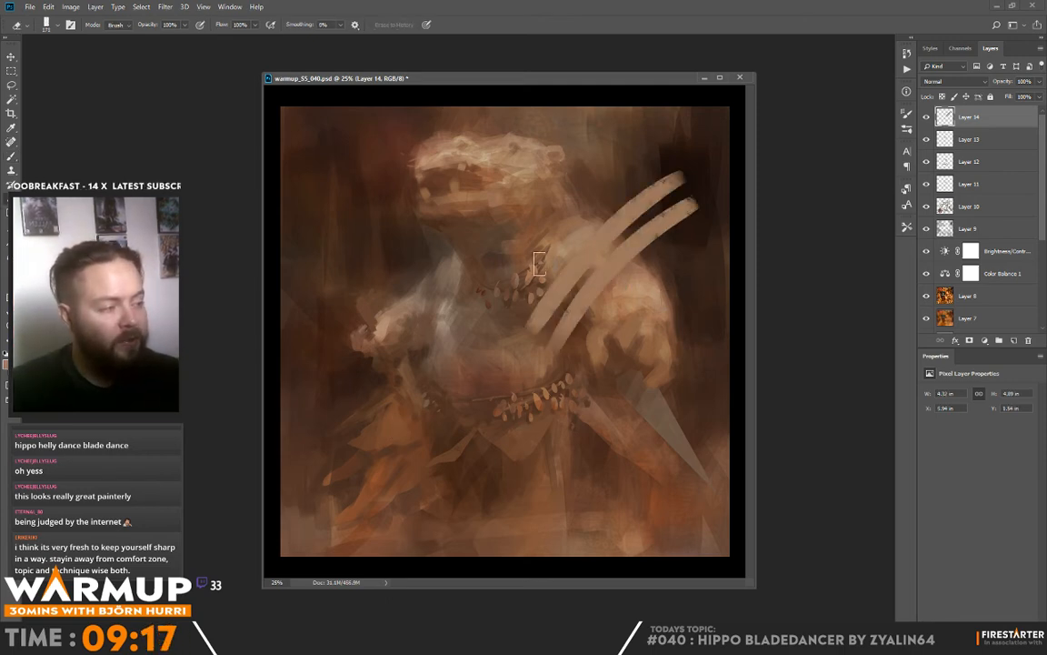
pyautogui.moveTo(557, 262)
pyautogui.mouseDown()
pyautogui.moveTo(590, 292)
pyautogui.moveTo(549, 365)
pyautogui.mouseUp()
pyautogui.hotkey('ctrl', 'z')
pyautogui.hotkey('ctrl', 'z')
pyautogui.hotkey('ctrl', 'z')
pyautogui.hotkey('ctrl', 'z')
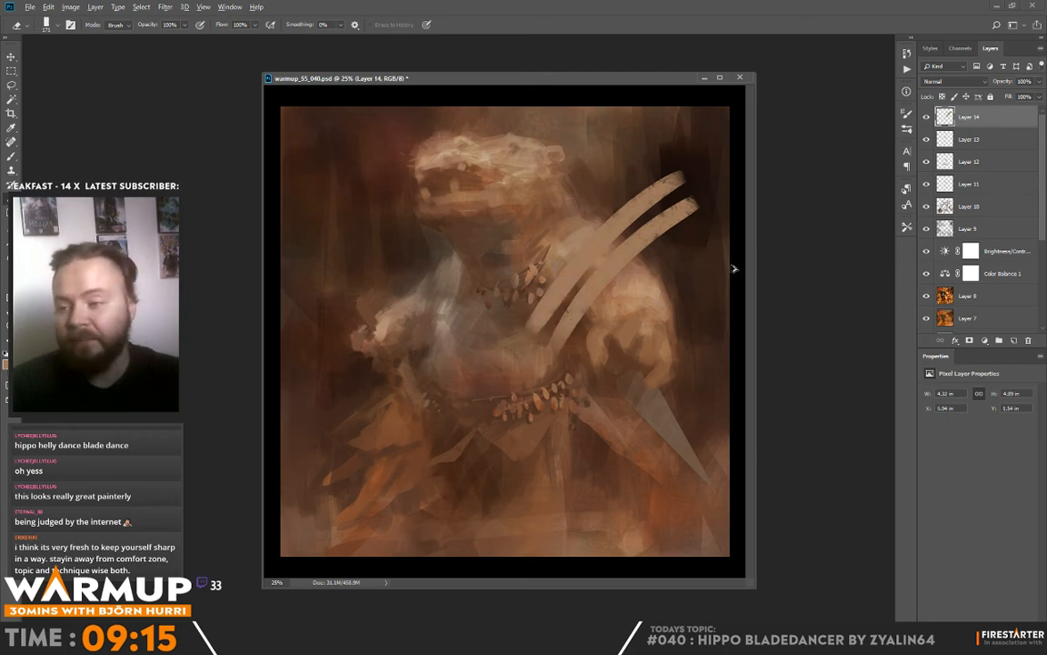
# Step: Paint a thin, dark, curved armband around the near upper arm, using colours sampled from the picture and a smaller brush
pyautogui.press('b')
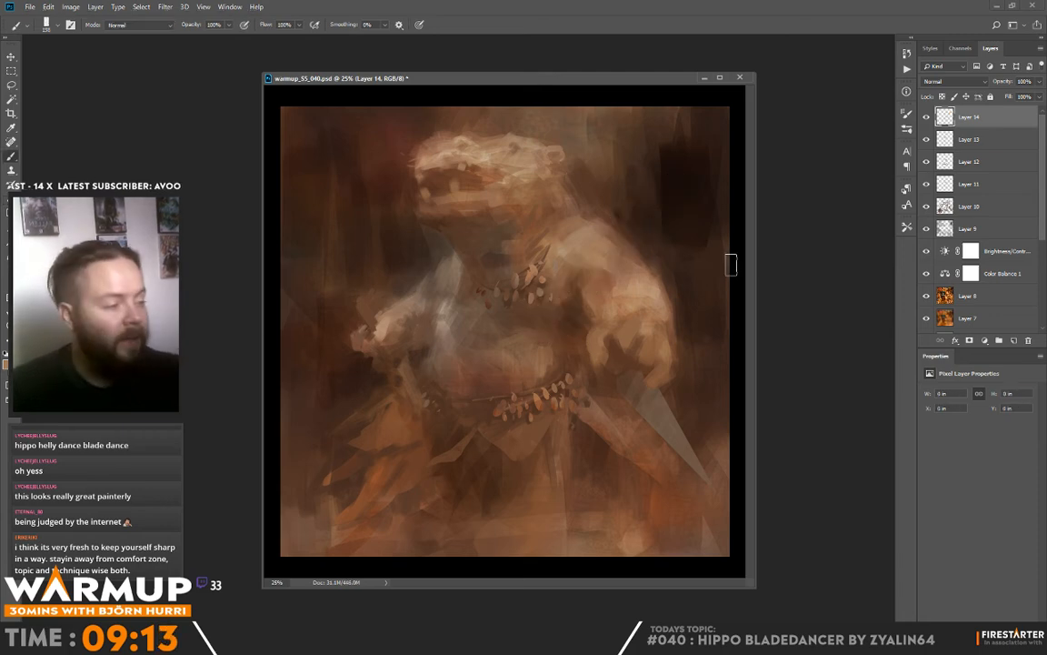
pyautogui.moveTo(639, 259); pyautogui.dragTo(618, 260)
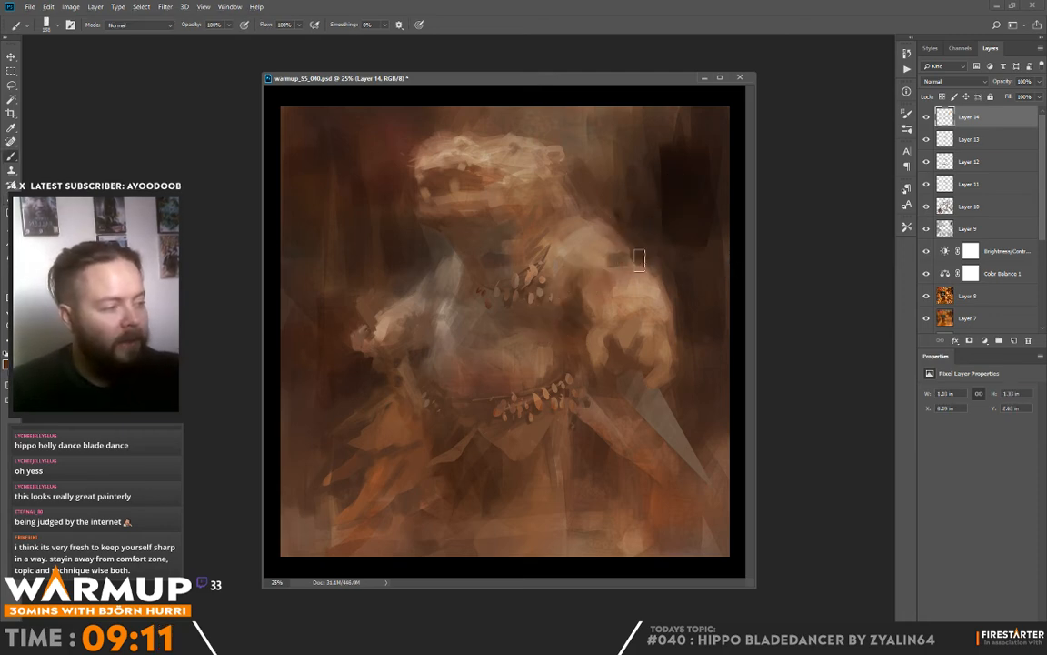
pyautogui.keyDown('alt'); pyautogui.click(619, 278); pyautogui.keyUp('alt')
pyautogui.rightClick(675, 265)
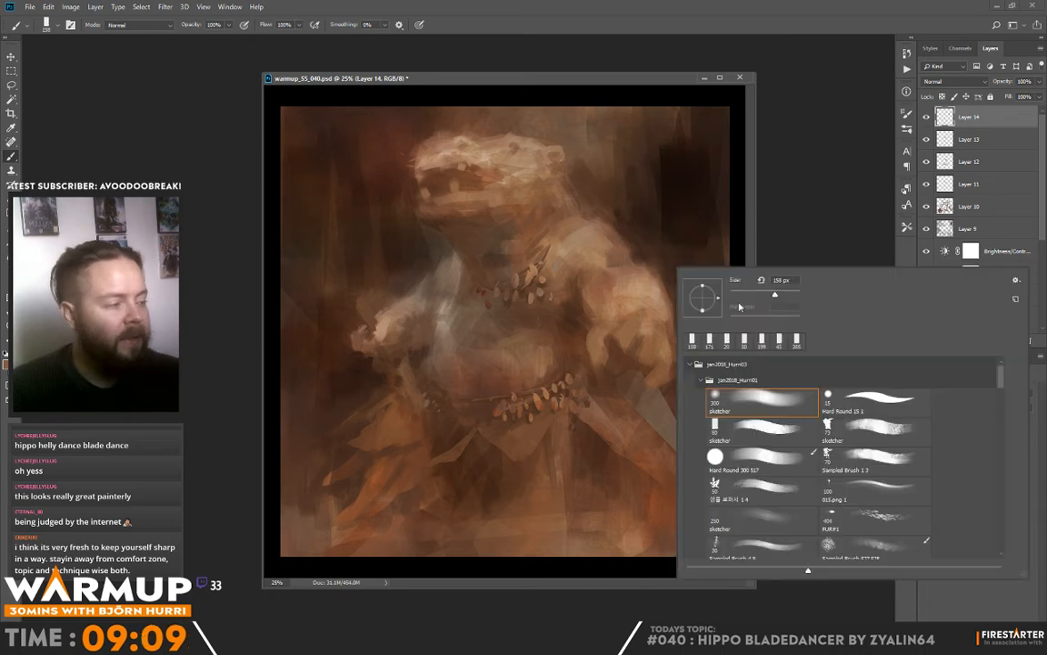
pyautogui.click(747, 295)
pyautogui.click(615, 263)
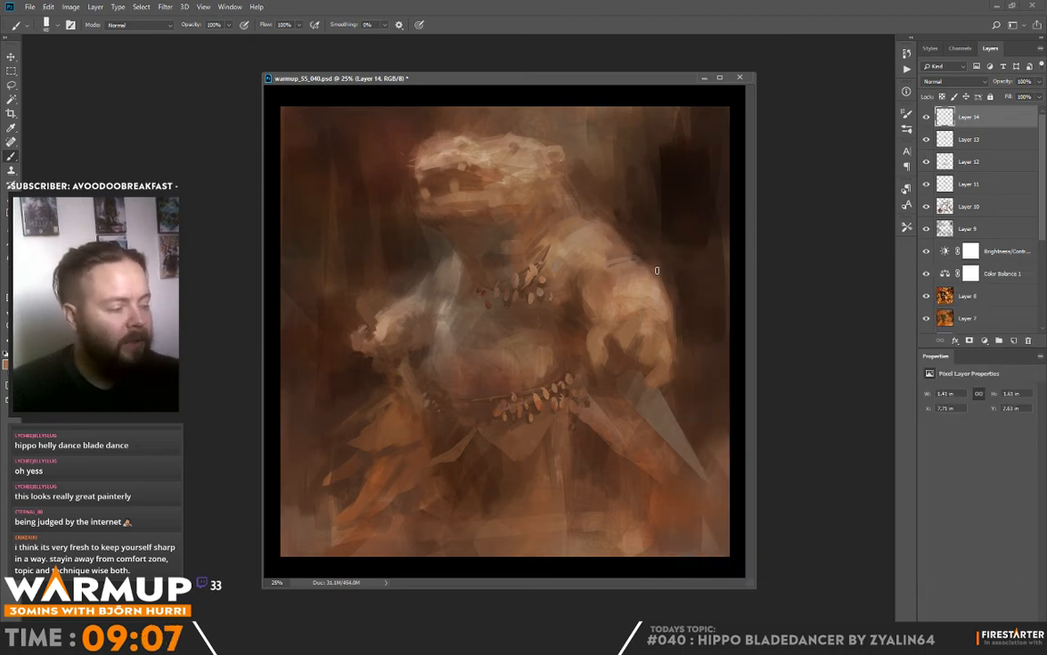
pyautogui.keyDown('alt'); pyautogui.click(699, 246); pyautogui.keyUp('alt')
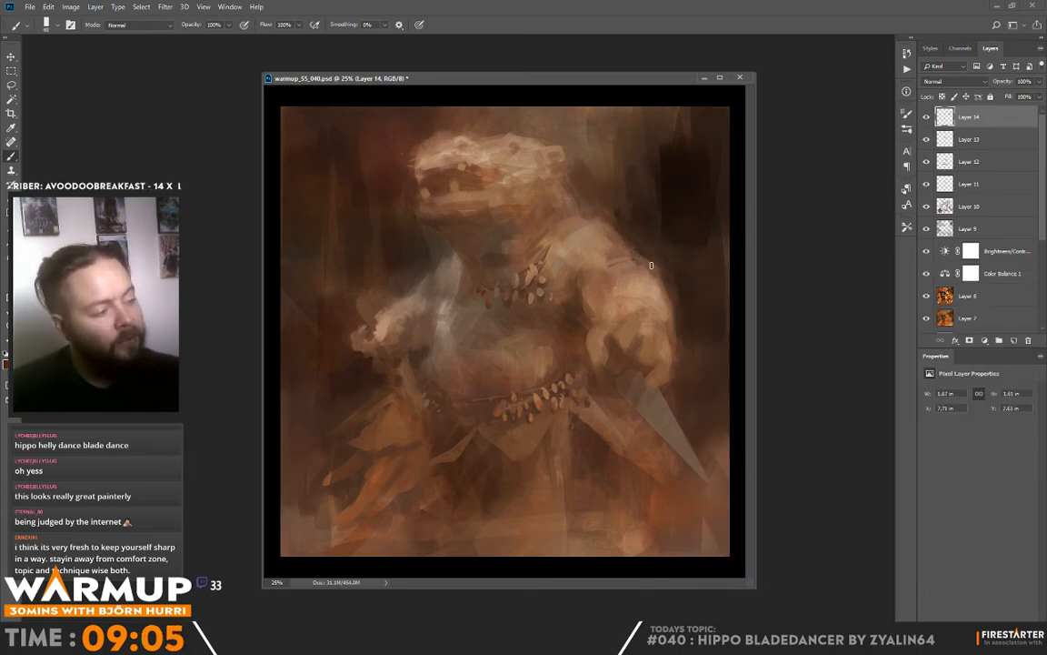
pyautogui.moveTo(643, 261); pyautogui.dragTo(581, 299)
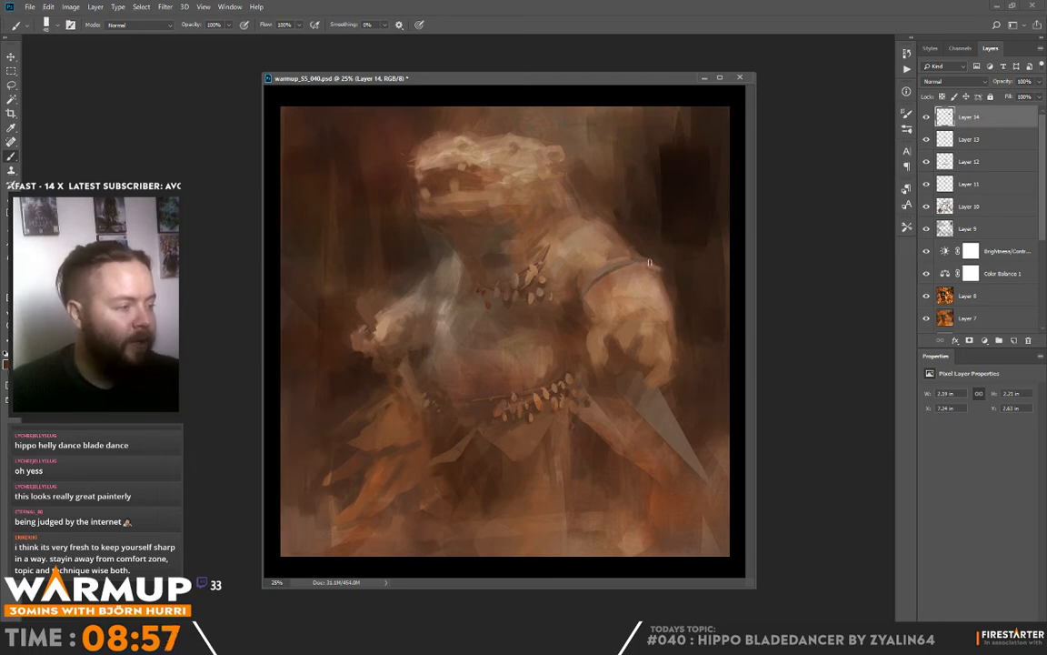
pyautogui.moveTo(649, 263); pyautogui.dragTo(664, 269)
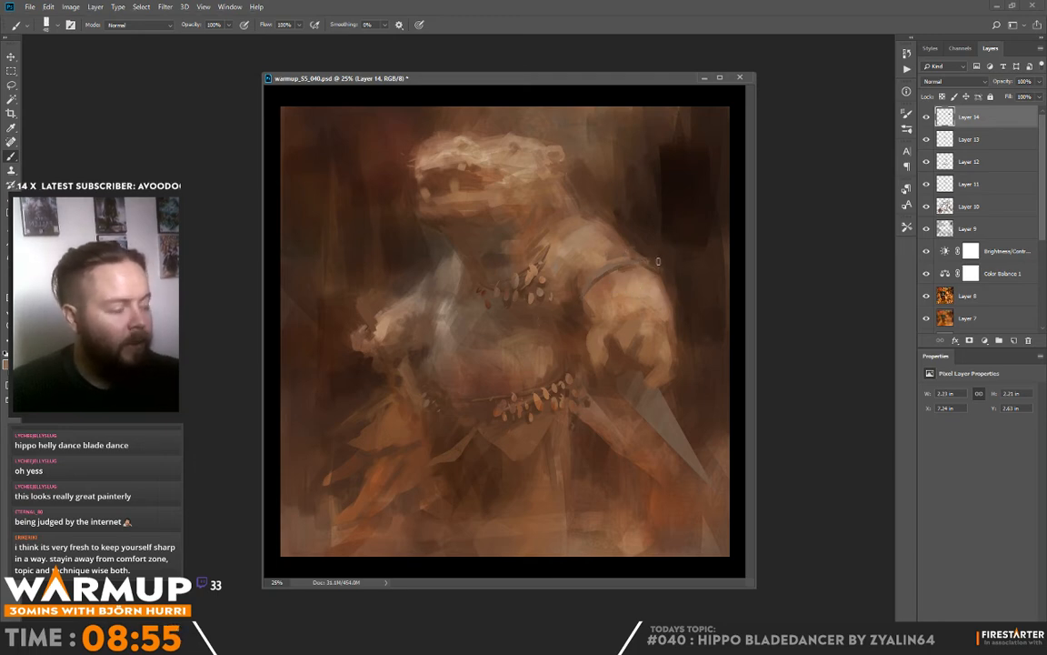
# Step: Refine the armband with a 14 px brush, adding fine edges and a pale highlight sampled from the head
pyautogui.rightClick(657, 262)
pyautogui.moveTo(637, 265); pyautogui.dragTo(651, 266)
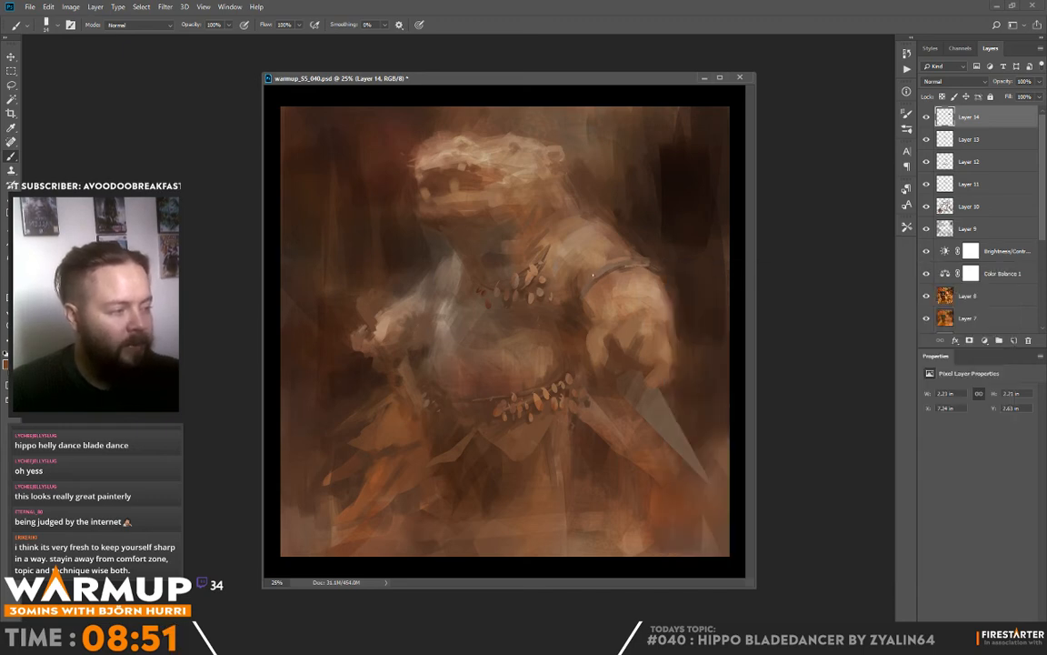
pyautogui.keyDown('alt'); pyautogui.click(443, 152); pyautogui.keyUp('alt')
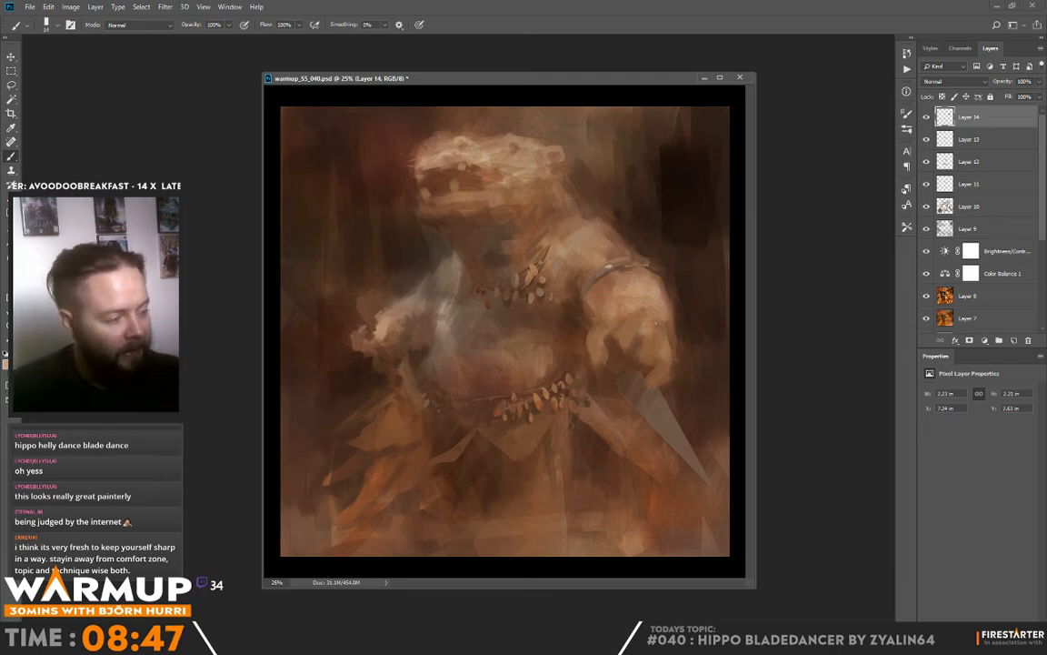
# Step: Rework the shadows on the near forearm and hand with a larger brush, and paint a lighter facet along the blade
pyautogui.rightClick(653, 323)
pyautogui.click(726, 350)
pyautogui.keyDown('alt'); pyautogui.click(632, 351); pyautogui.keyUp('alt')
pyautogui.keyDown('alt'); pyautogui.click(621, 372); pyautogui.keyUp('alt')
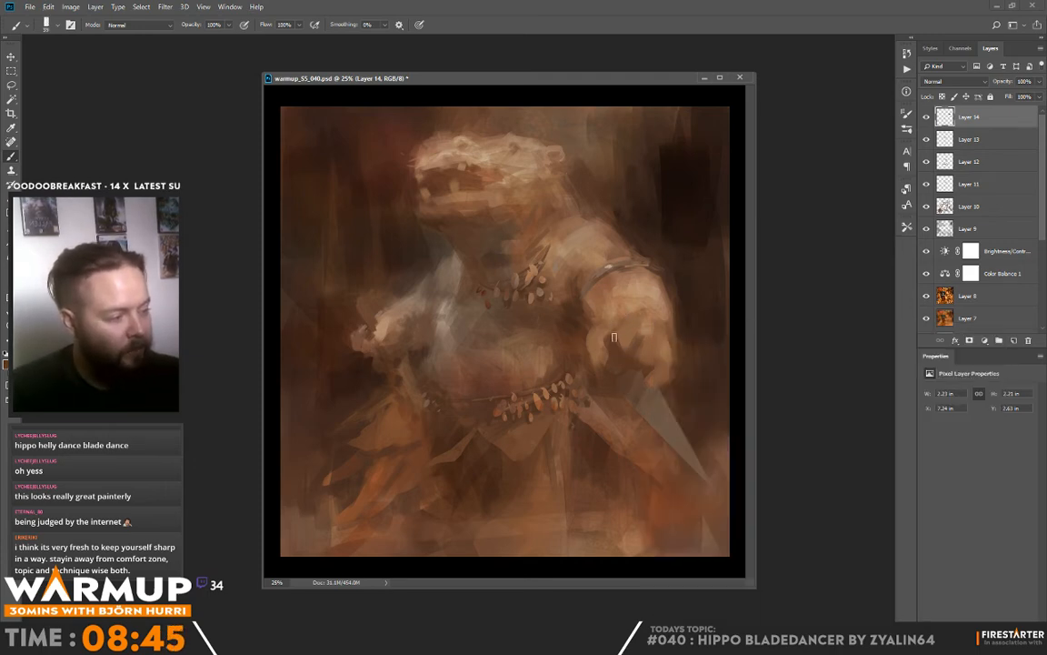
pyautogui.moveTo(614, 337); pyautogui.dragTo(616, 339)
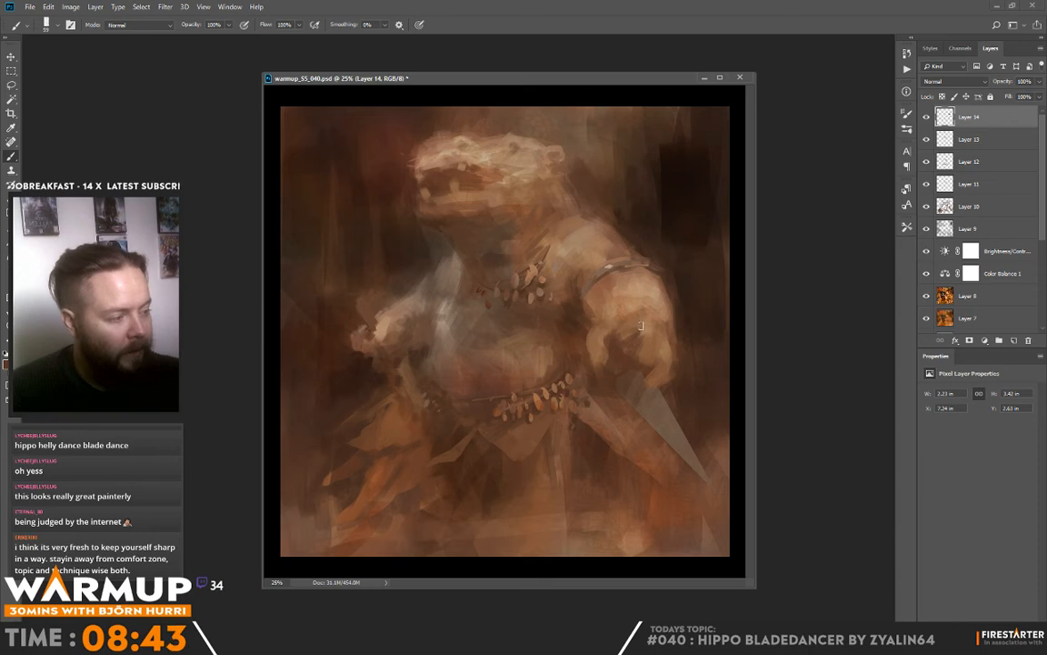
pyautogui.moveTo(643, 357); pyautogui.dragTo(650, 373)
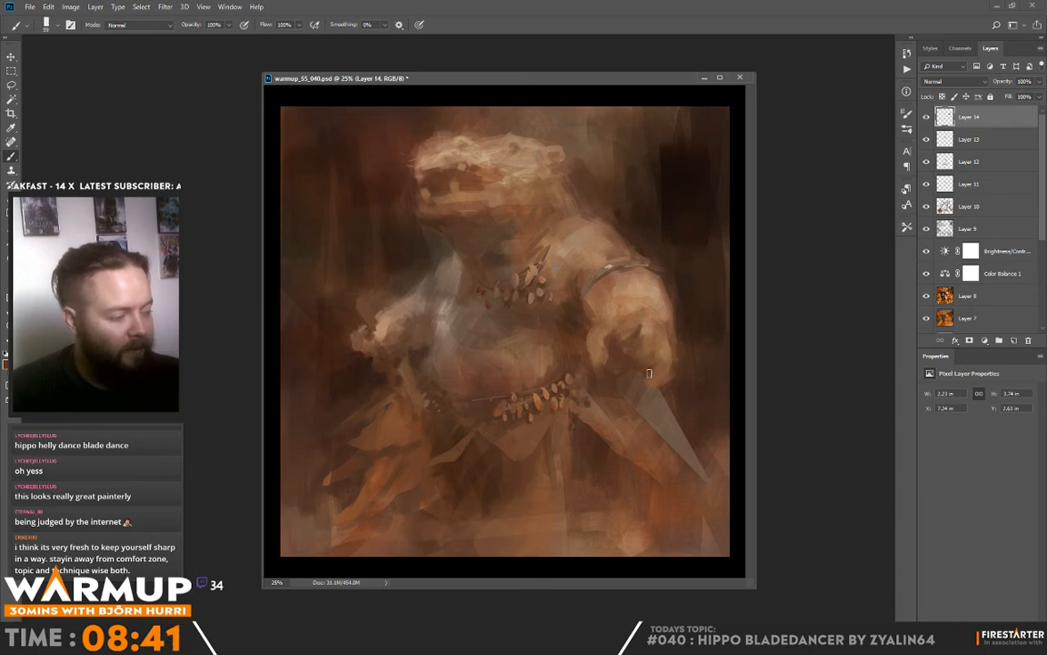
pyautogui.keyDown('alt'); pyautogui.click(634, 380); pyautogui.keyUp('alt')
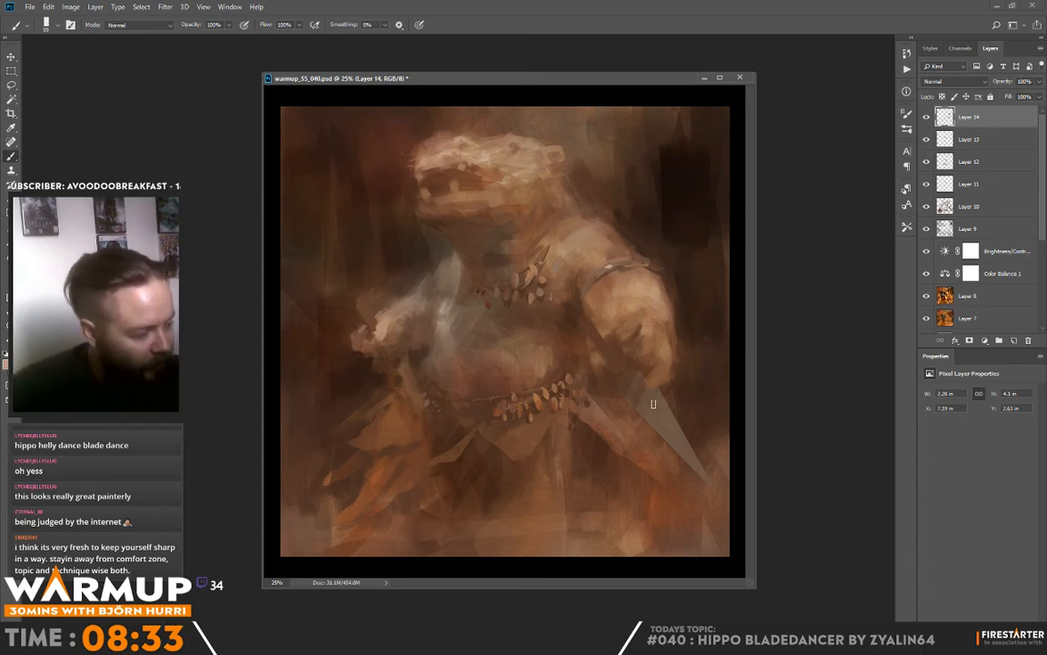
pyautogui.moveTo(663, 411)
pyautogui.mouseDown()
pyautogui.moveTo(683, 442)
pyautogui.moveTo(672, 458)
pyautogui.moveTo(685, 452)
pyautogui.mouseUp()
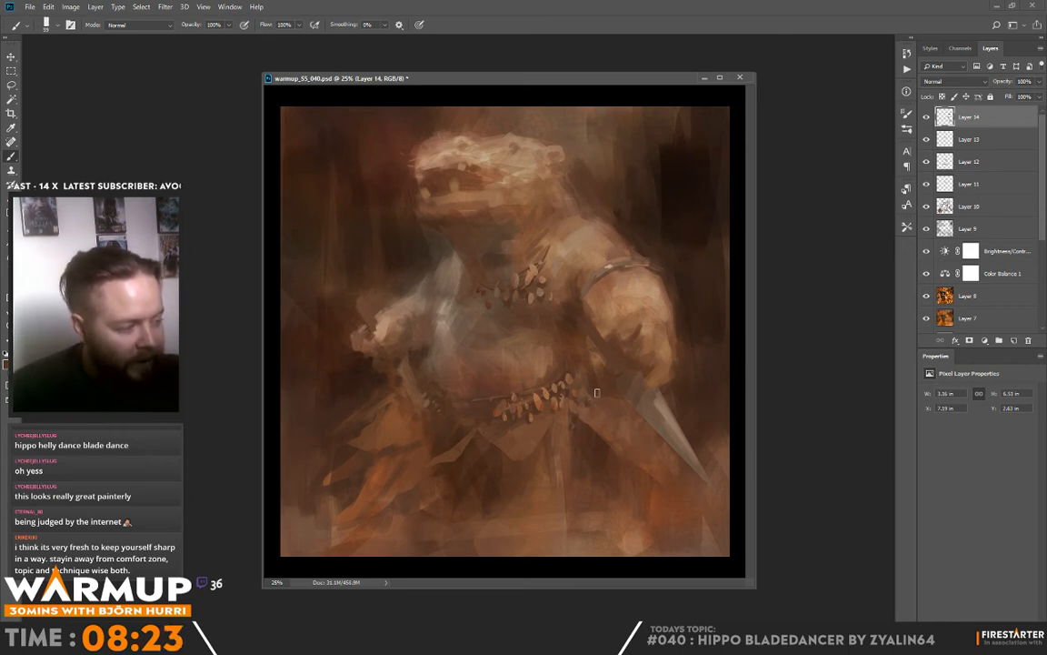
# Step: Paint dark reddish folds in the skirt below the waist beads, darken the hanging strip's edge, and touch up the far waist
pyautogui.moveTo(596, 439); pyautogui.dragTo(642, 493)
pyautogui.keyDown('alt'); pyautogui.click(607, 441); pyautogui.keyUp('alt')
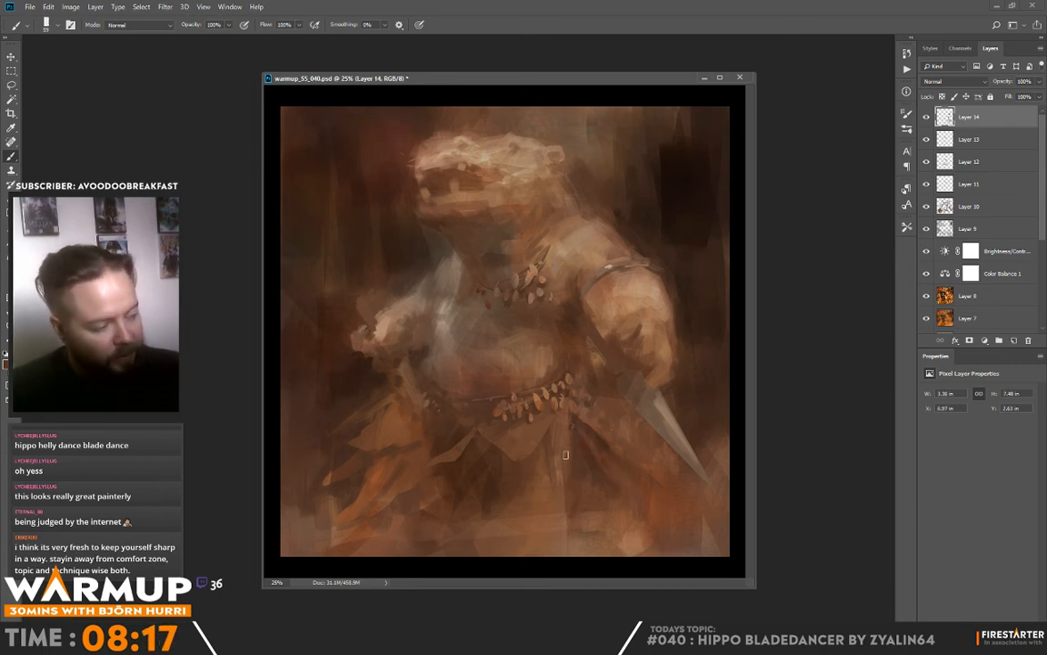
pyautogui.moveTo(564, 455); pyautogui.dragTo(569, 547)
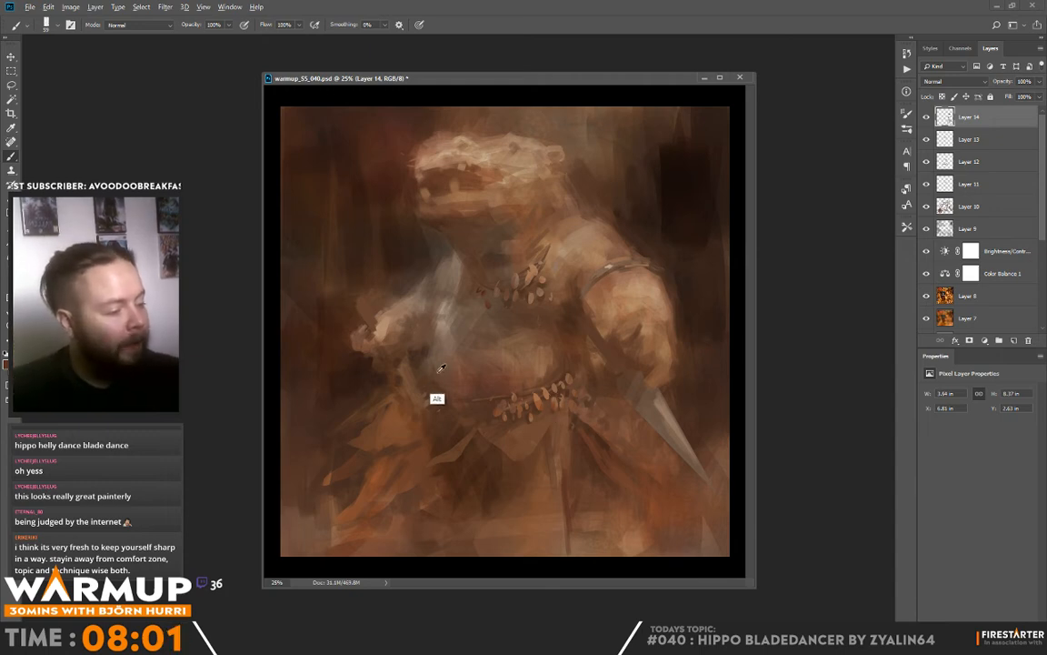
pyautogui.moveTo(433, 398); pyautogui.dragTo(434, 409)
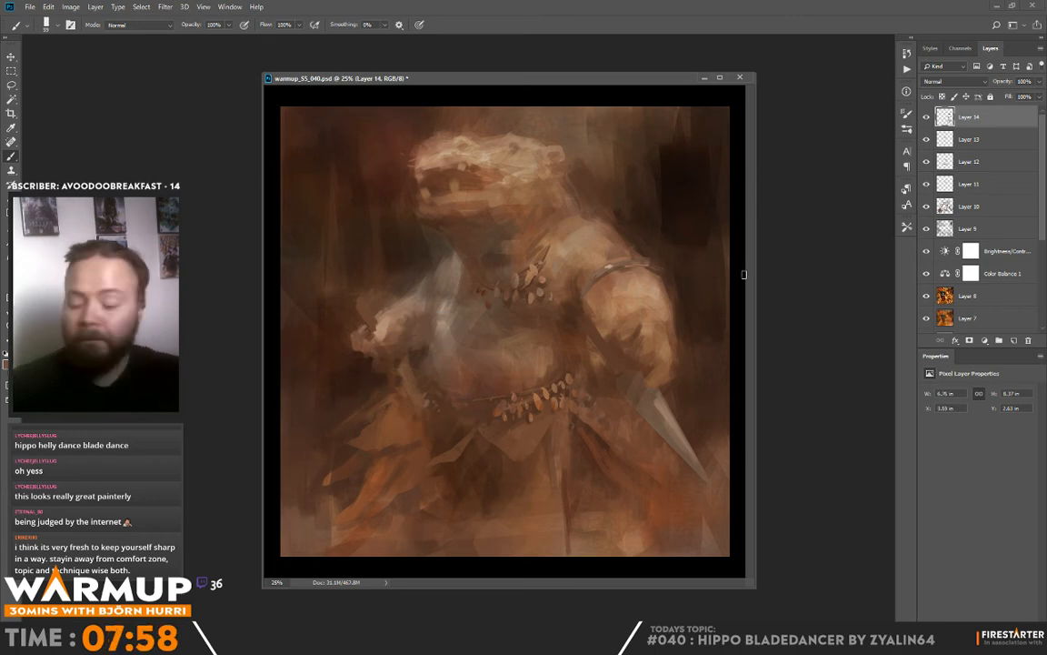
# Step: Flip the canvas horizontally and paint dark strokes in the background beside the throat and around the mouth
pyautogui.press('h')
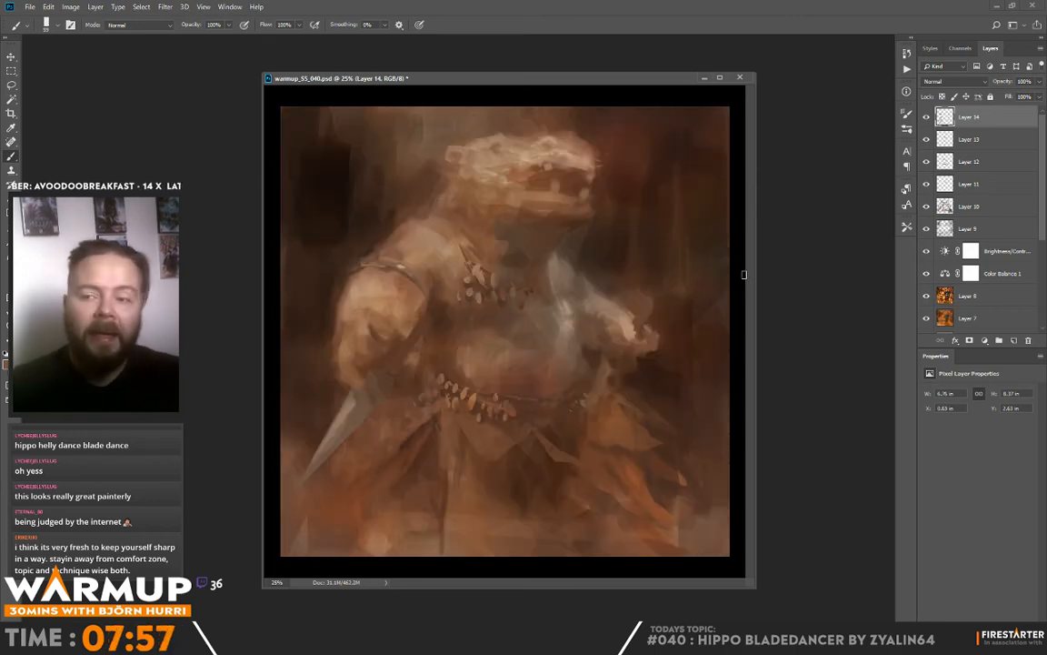
pyautogui.moveTo(584, 246); pyautogui.dragTo(576, 235)
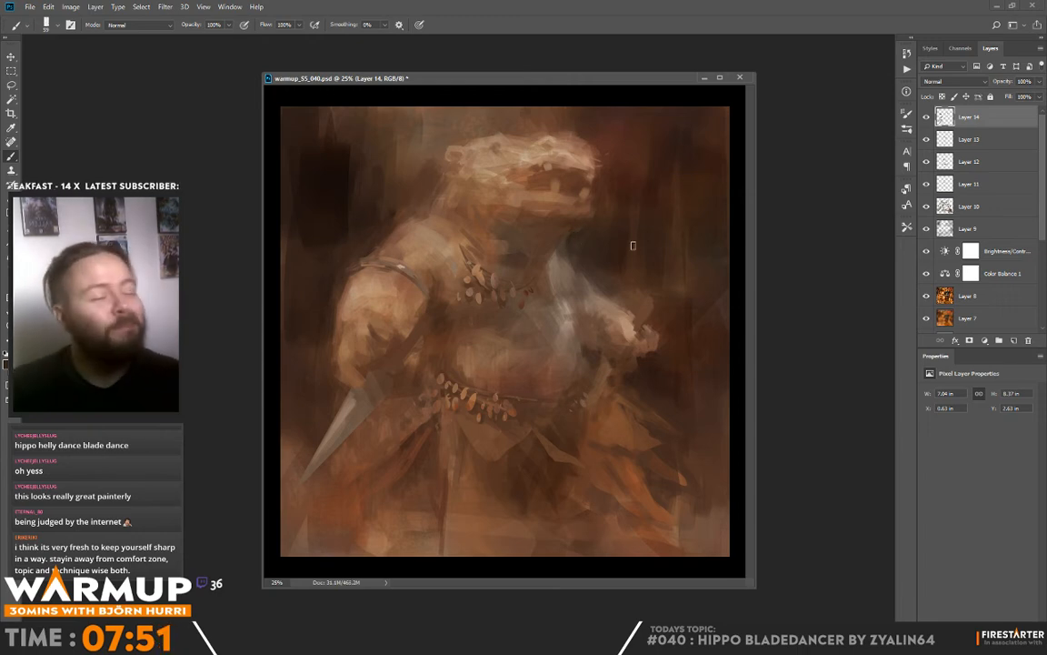
pyautogui.press('alt')
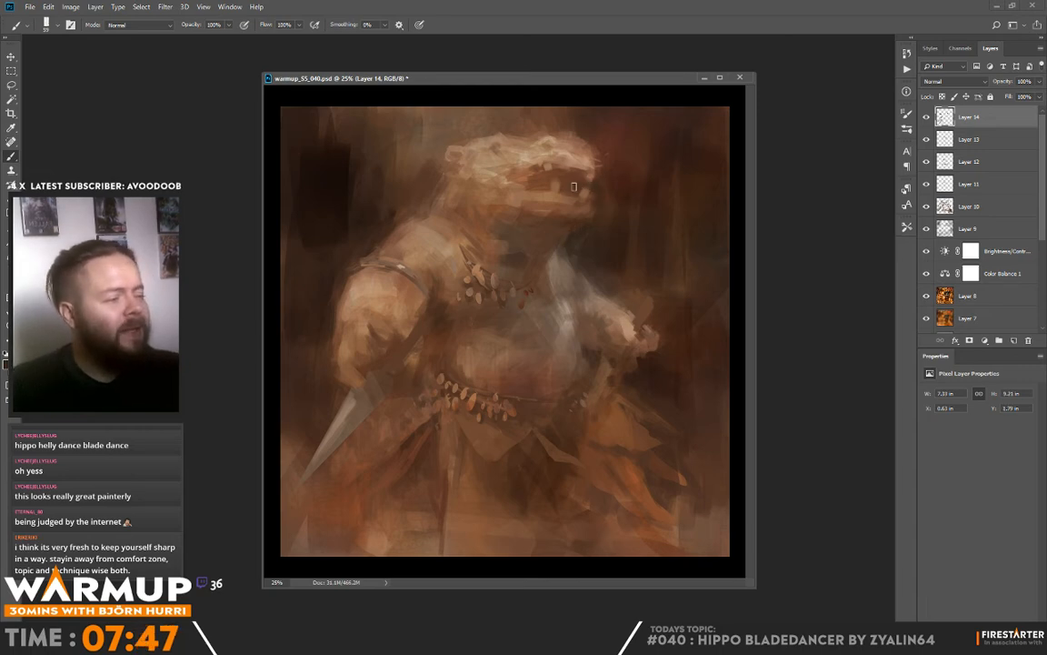
# Step: Touch up the hippo's open mouth and brush dark brown strokes over the background around the head with a larger 130 px brush
pyautogui.moveTo(573, 187); pyautogui.dragTo(572, 184)
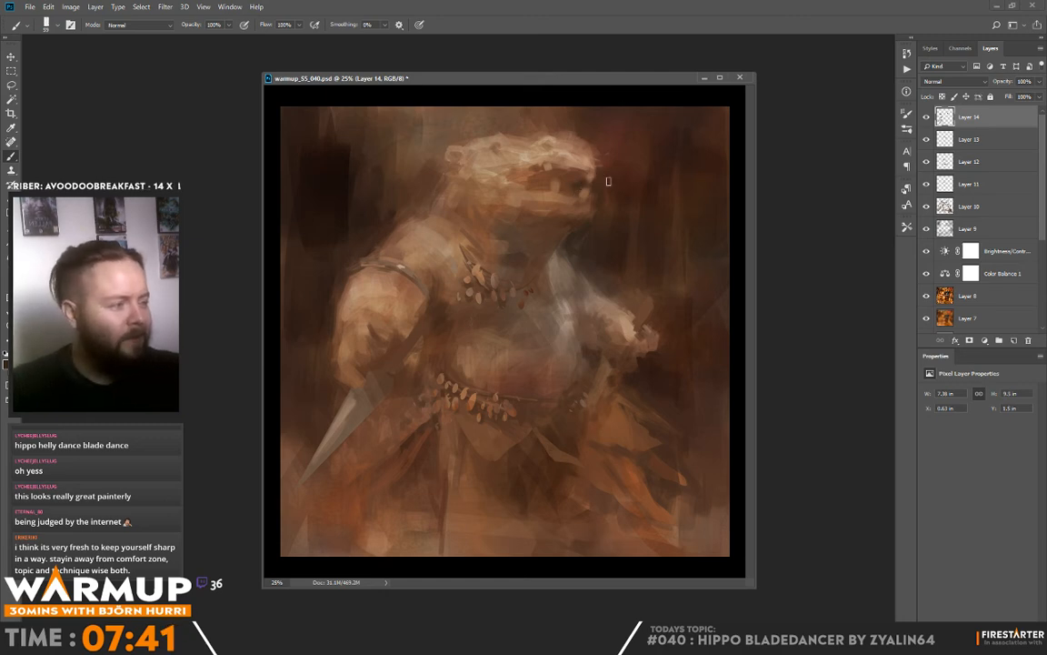
pyautogui.rightClick(579, 200)
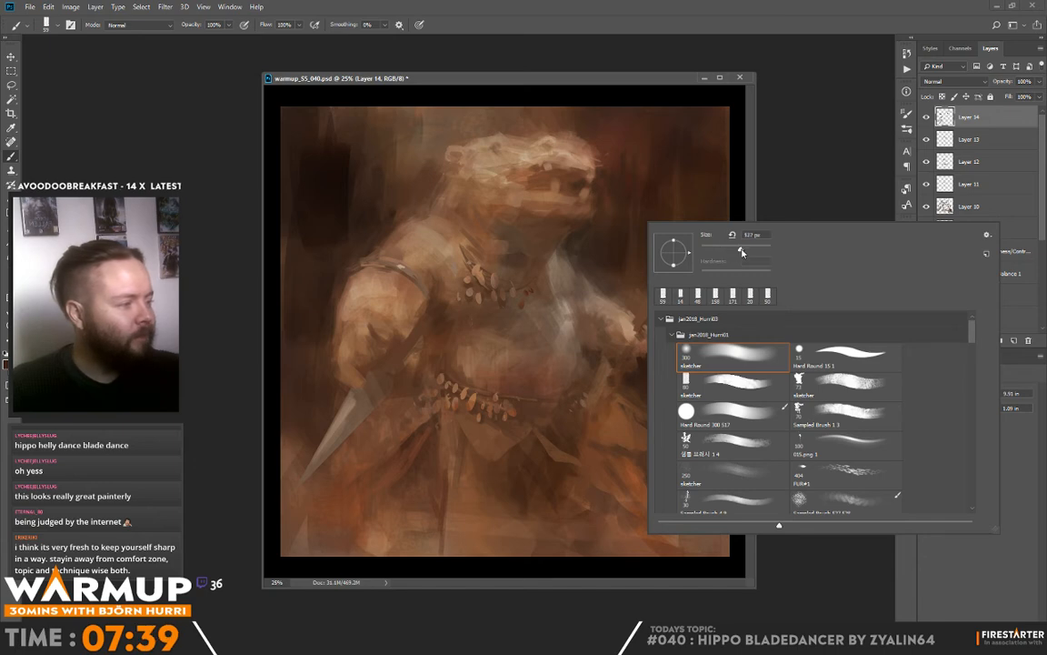
pyautogui.keyDown('alt'); pyautogui.click(629, 178); pyautogui.keyUp('alt')
pyautogui.moveTo(596, 207); pyautogui.dragTo(562, 174)
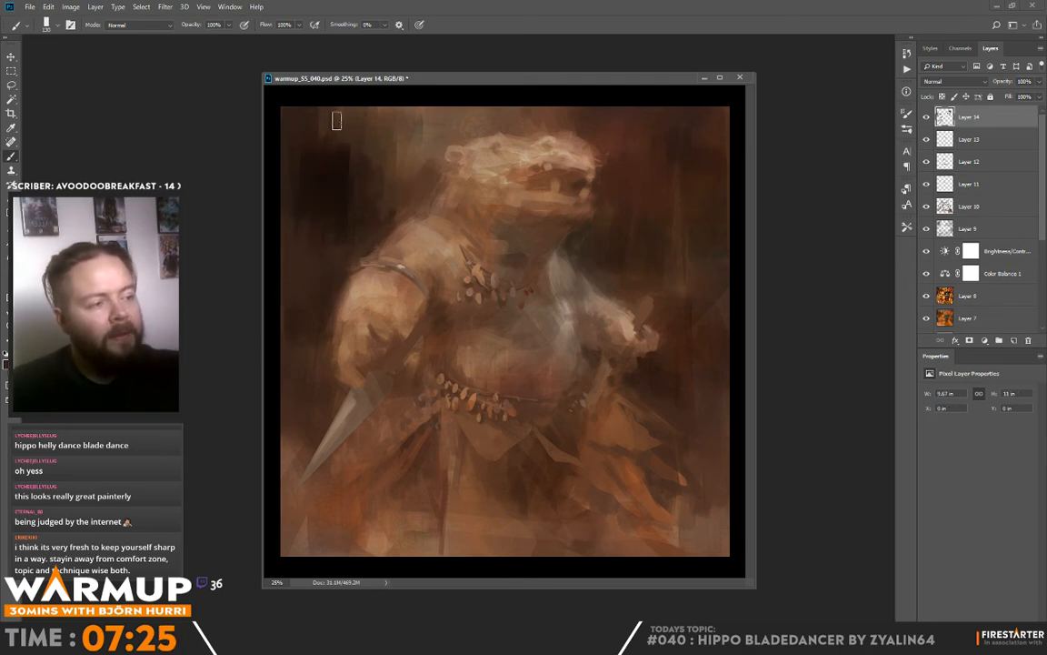
pyautogui.moveTo(367, 152)
pyautogui.mouseDown()
pyautogui.moveTo(400, 100)
pyautogui.moveTo(378, 145)
pyautogui.moveTo(442, 163)
pyautogui.moveTo(446, 94)
pyautogui.moveTo(484, 144)
pyautogui.mouseUp()
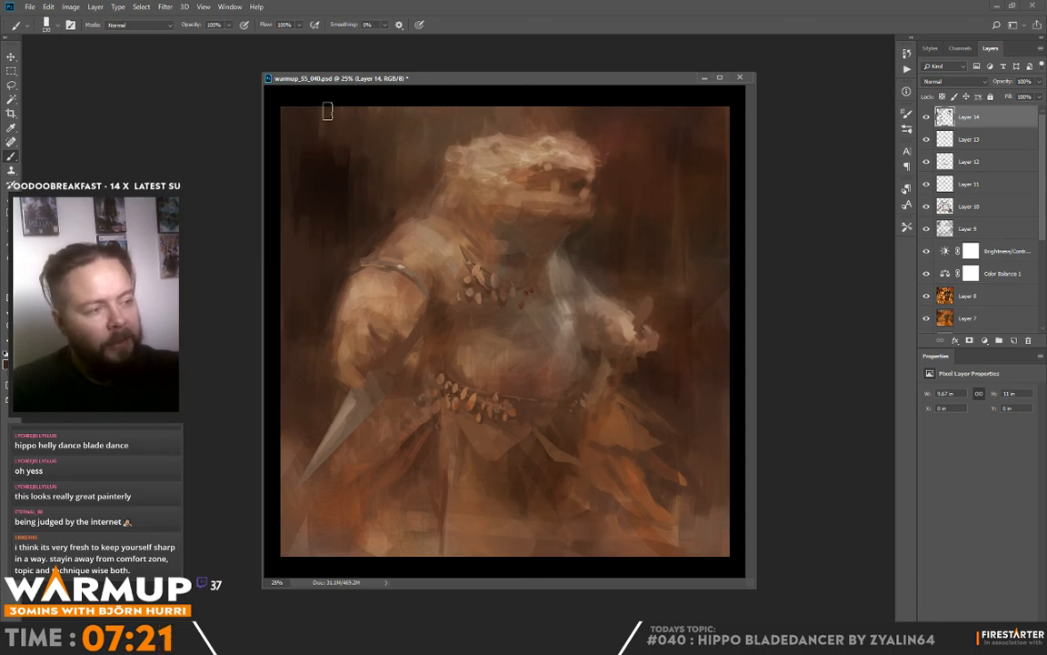
# Step: Paint sampled dark browns and reddish cloth tones behind the near arm and blade, extending the skirt towards the canvas edge
pyautogui.keyDown('alt'); pyautogui.click(310, 323); pyautogui.keyUp('alt')
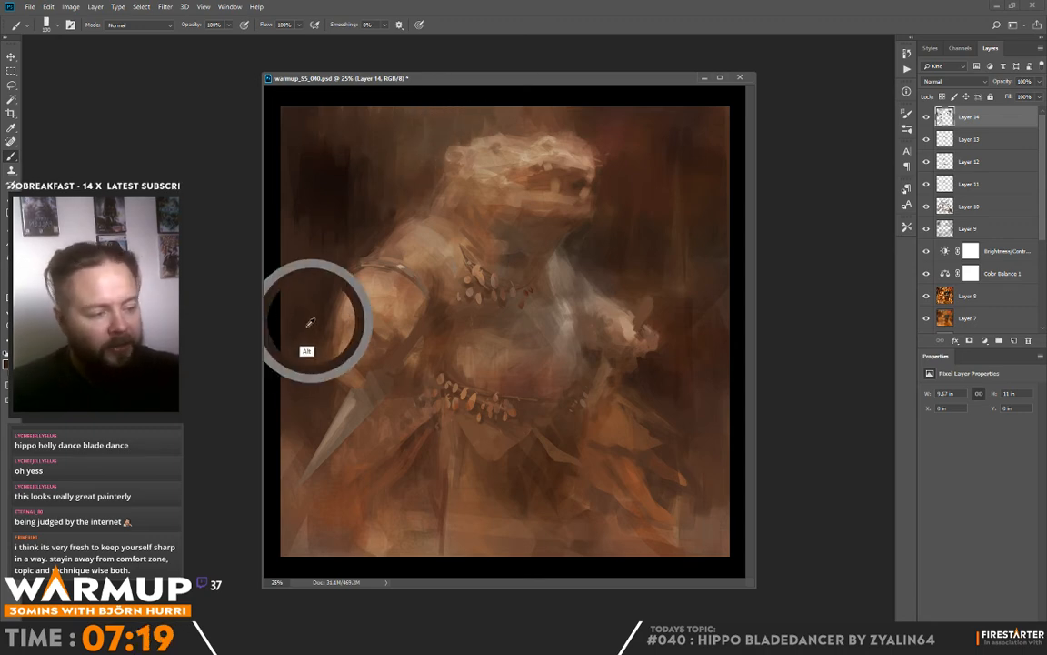
pyautogui.keyDown('alt'); pyautogui.click(278, 413); pyautogui.keyUp('alt')
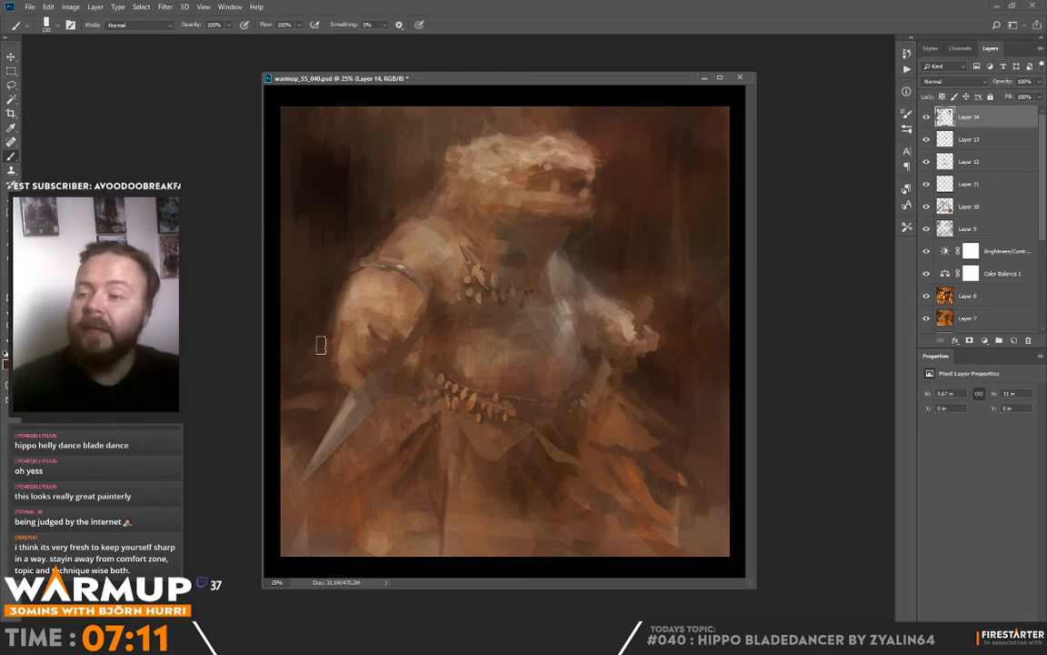
pyautogui.keyDown('alt'); pyautogui.click(350, 498); pyautogui.keyUp('alt')
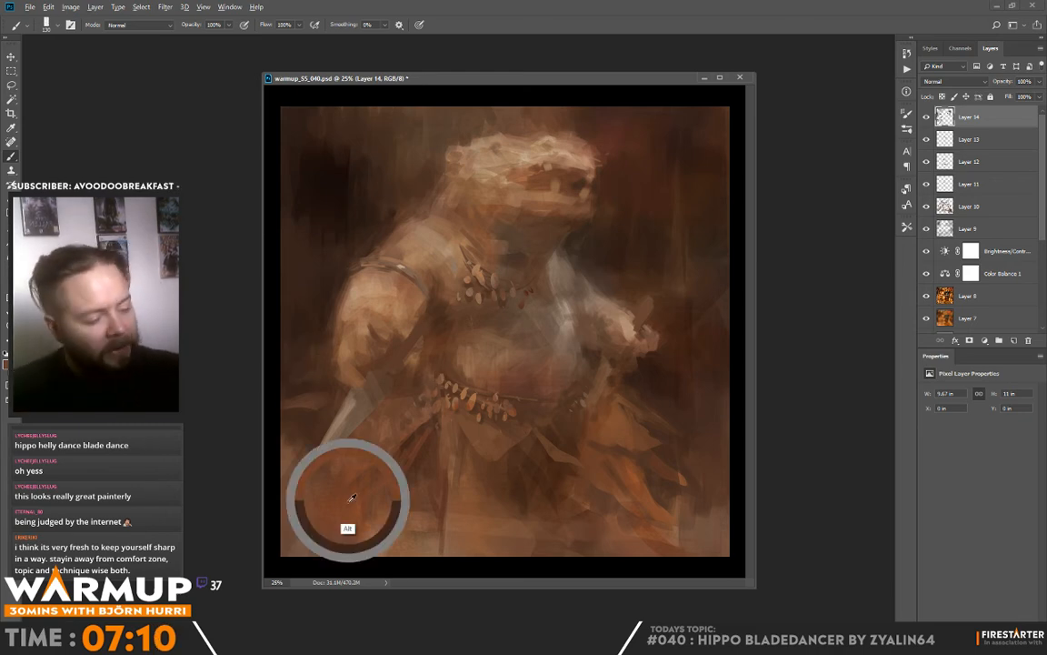
pyautogui.keyDown('alt'); pyautogui.click(305, 425); pyautogui.keyUp('alt')
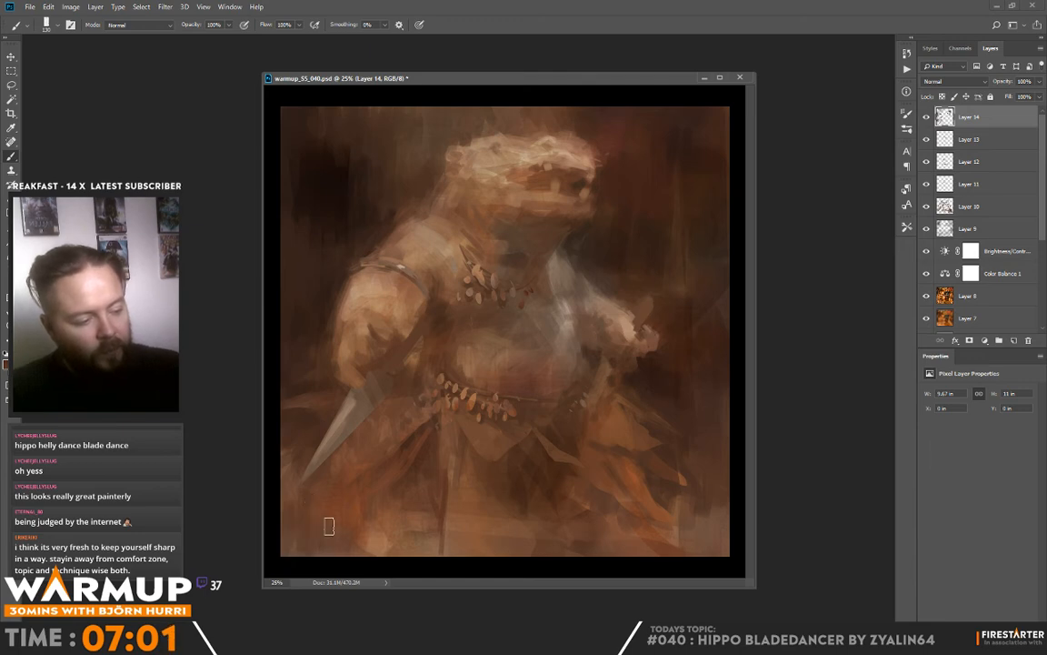
pyautogui.keyDown('alt'); pyautogui.click(354, 414); pyautogui.keyUp('alt')
# Step: Lasso fold shapes in the skirt below the near blade and paint reddish-brown pleats inside them with sampled colours
pyautogui.press('l')
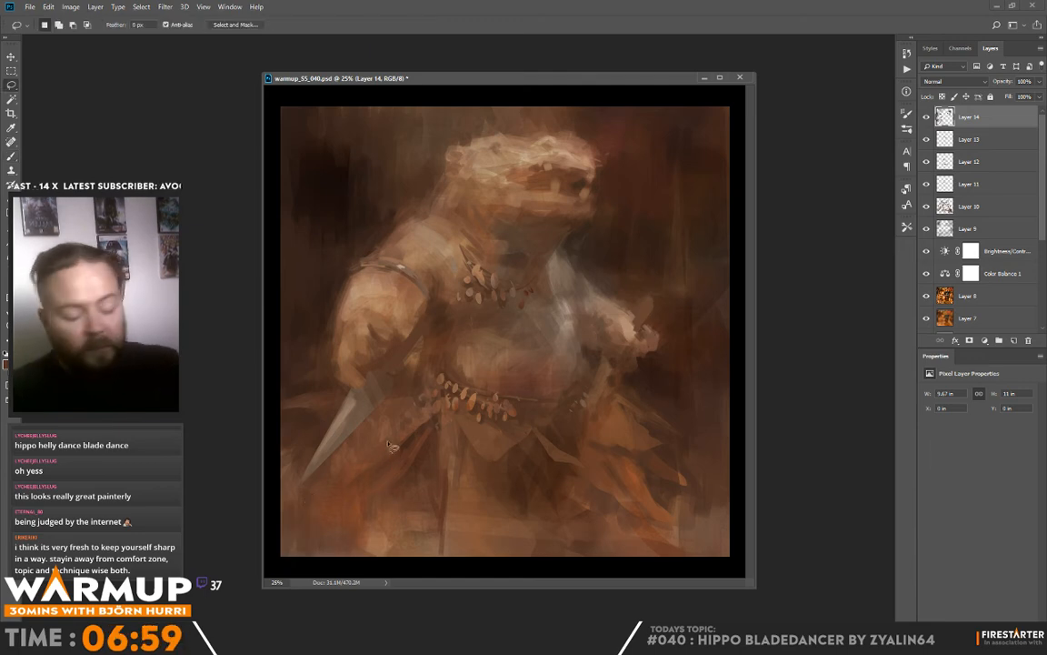
pyautogui.moveTo(380, 463); pyautogui.dragTo(329, 486)
pyautogui.moveTo(320, 573); pyautogui.dragTo(381, 498)
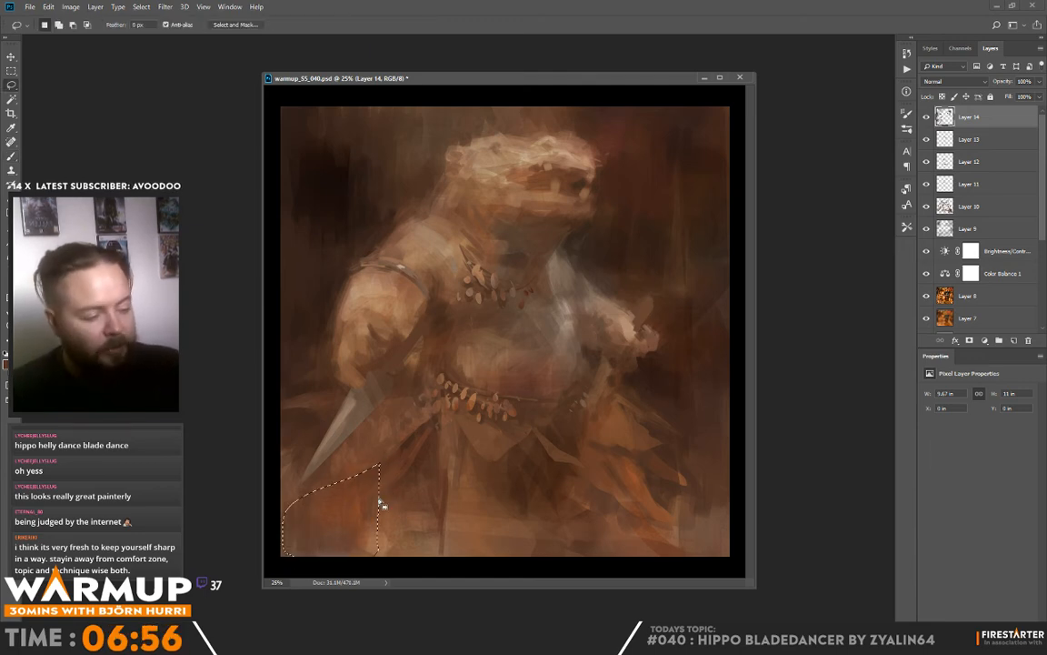
pyautogui.press('b')
pyautogui.keyDown('alt'); pyautogui.click(415, 439); pyautogui.keyUp('alt')
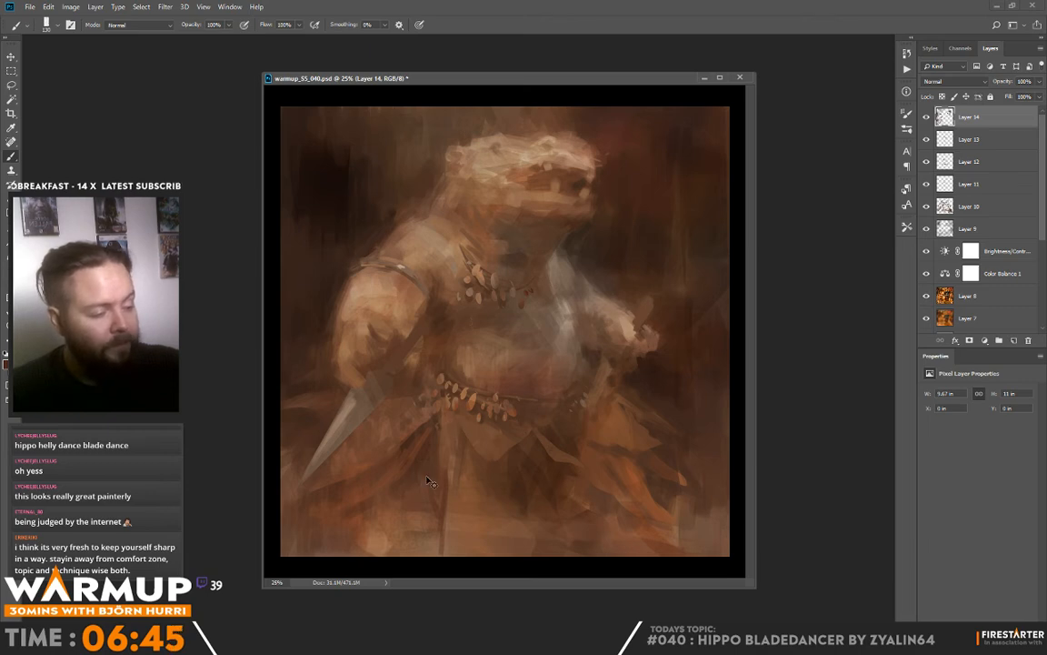
pyautogui.press('l')
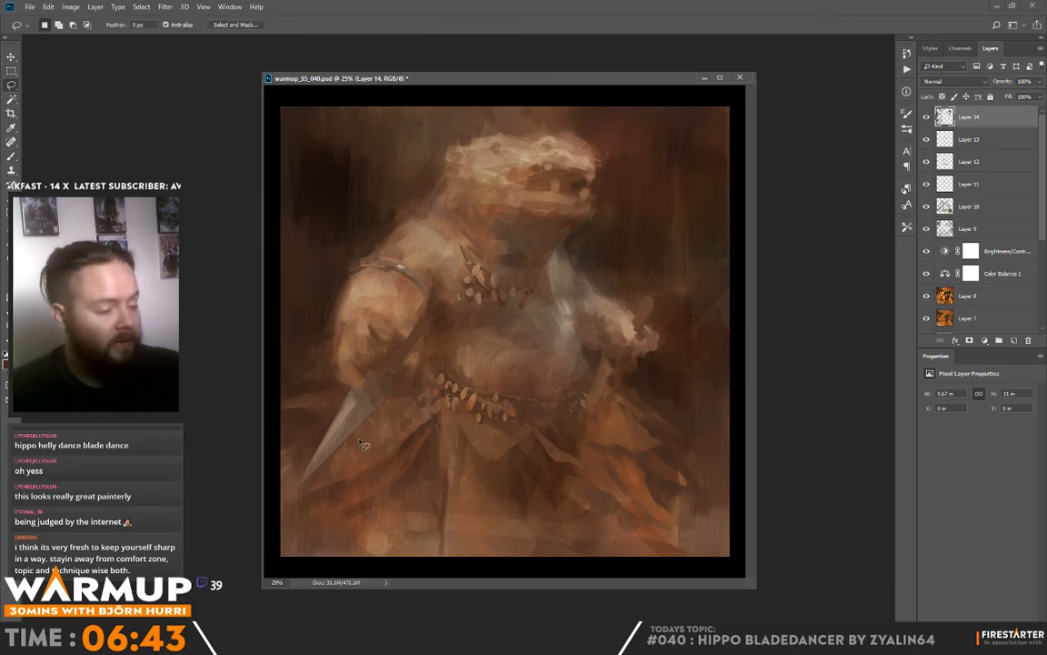
pyautogui.moveTo(361, 434)
pyautogui.mouseDown()
pyautogui.moveTo(427, 410)
pyautogui.moveTo(342, 462)
pyautogui.moveTo(356, 431)
pyautogui.mouseUp()
pyautogui.hotkey('ctrl', 'd')
pyautogui.press('b')
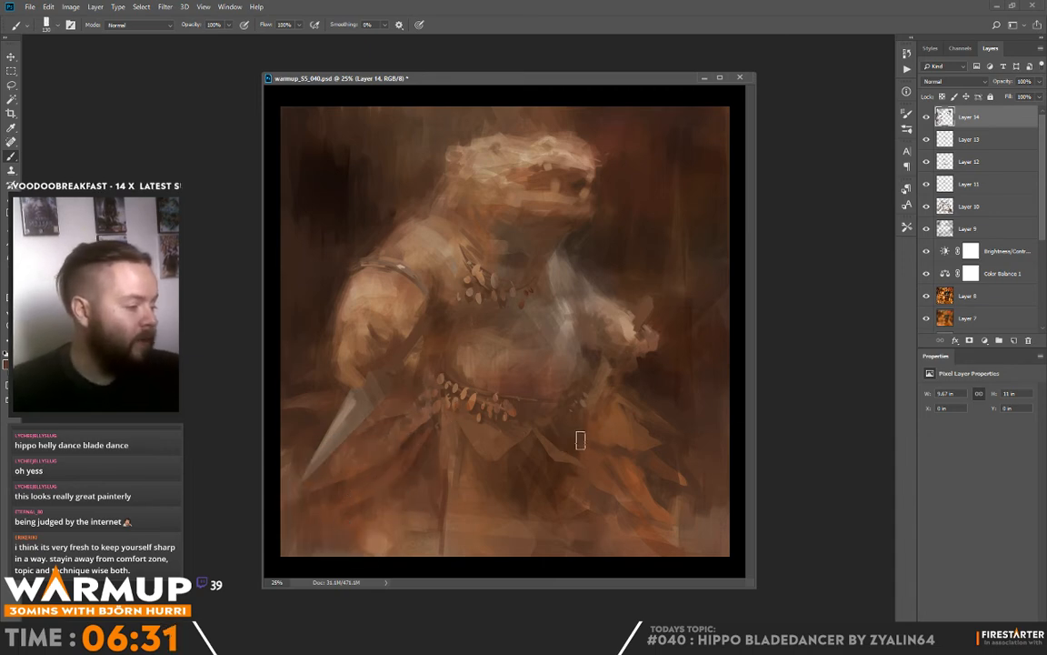
# Step: Lasso and paint a fold on the skirt's far side, and stroke a pale edge down the hanging cloth with a sampled skin tone
pyautogui.press('l')
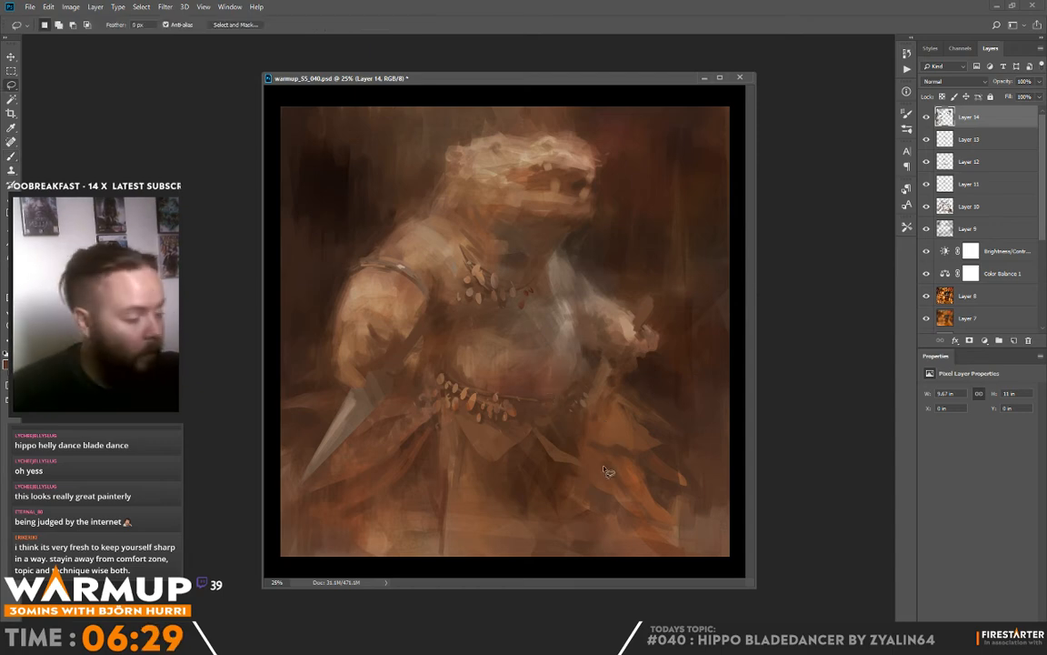
pyautogui.moveTo(569, 452)
pyautogui.mouseDown()
pyautogui.moveTo(618, 519)
pyautogui.moveTo(570, 453)
pyautogui.mouseUp()
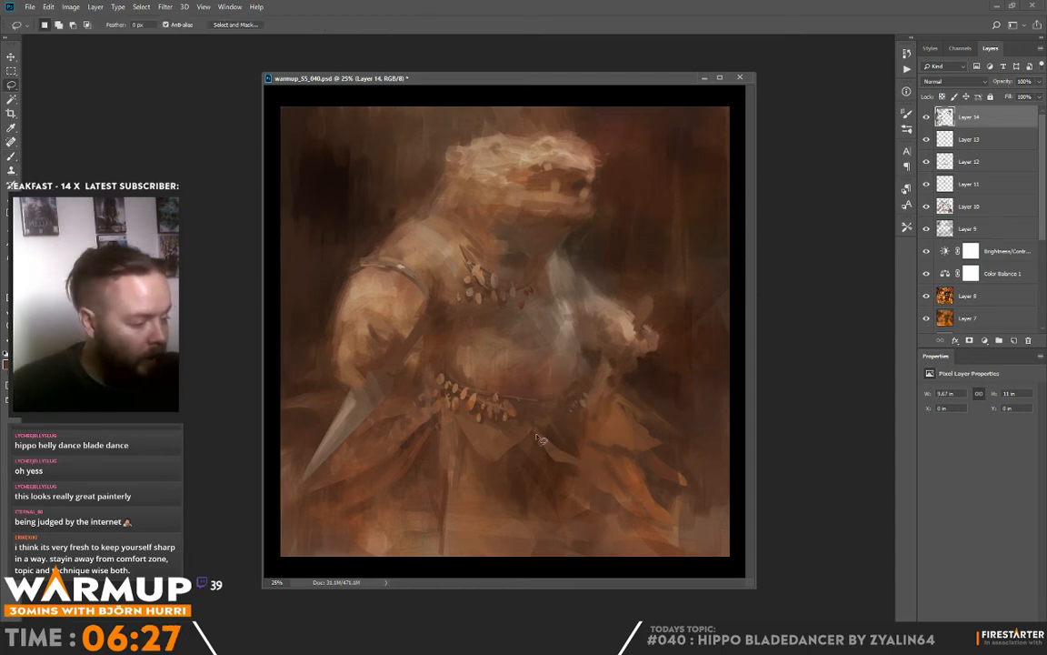
pyautogui.hotkey('ctrl', 'd')
pyautogui.press('b')
pyautogui.keyDown('alt'); pyautogui.click(600, 305); pyautogui.keyUp('alt')
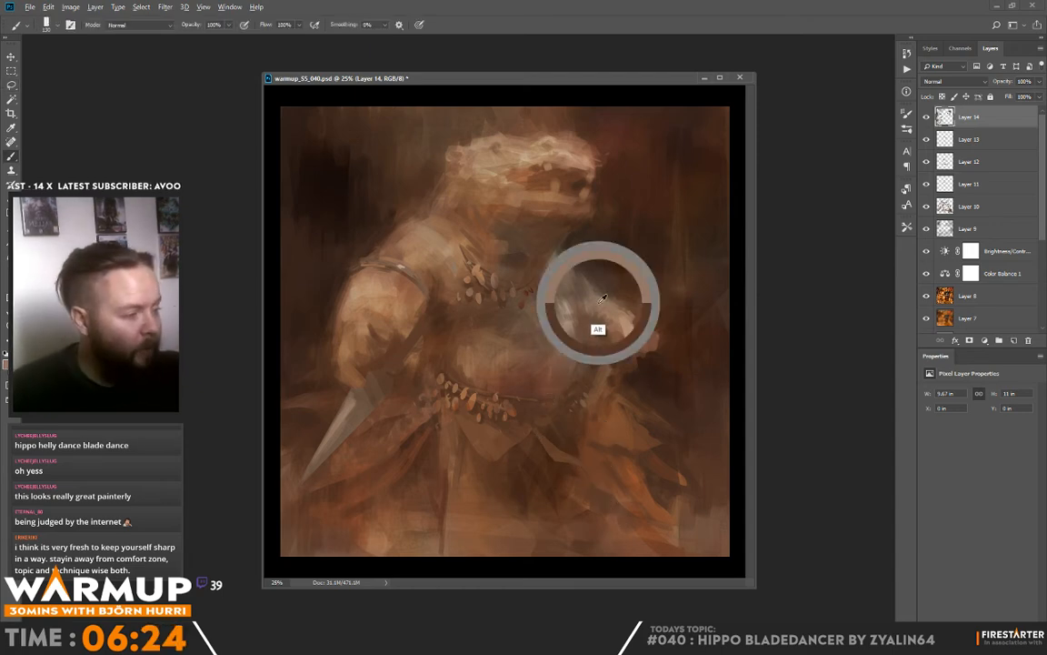
pyautogui.moveTo(535, 426); pyautogui.dragTo(613, 504)
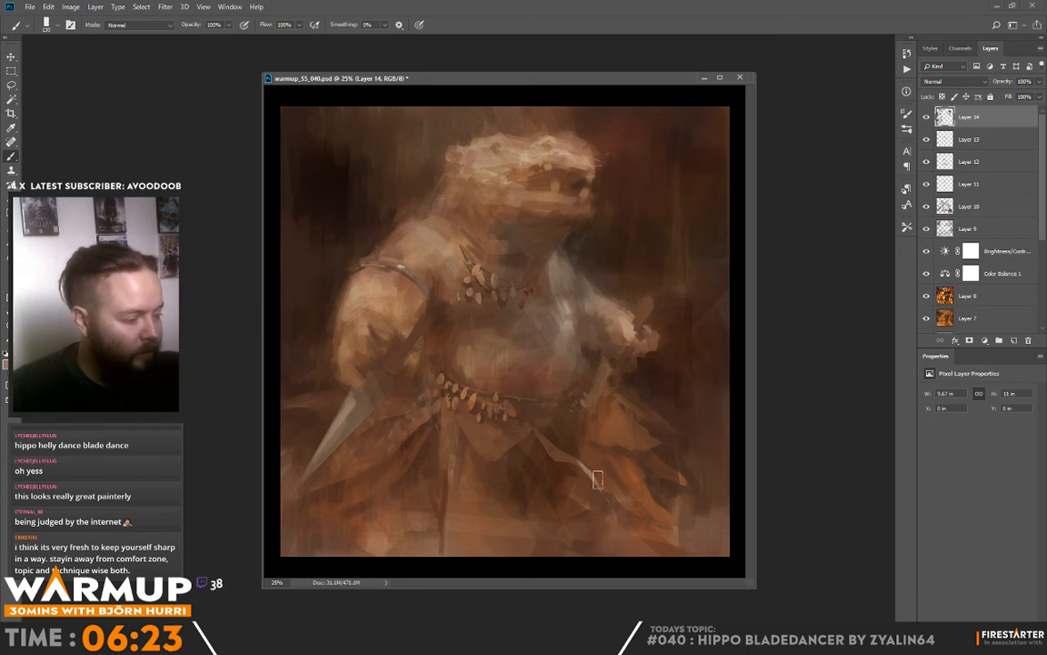
pyautogui.moveTo(538, 431); pyautogui.dragTo(602, 505)
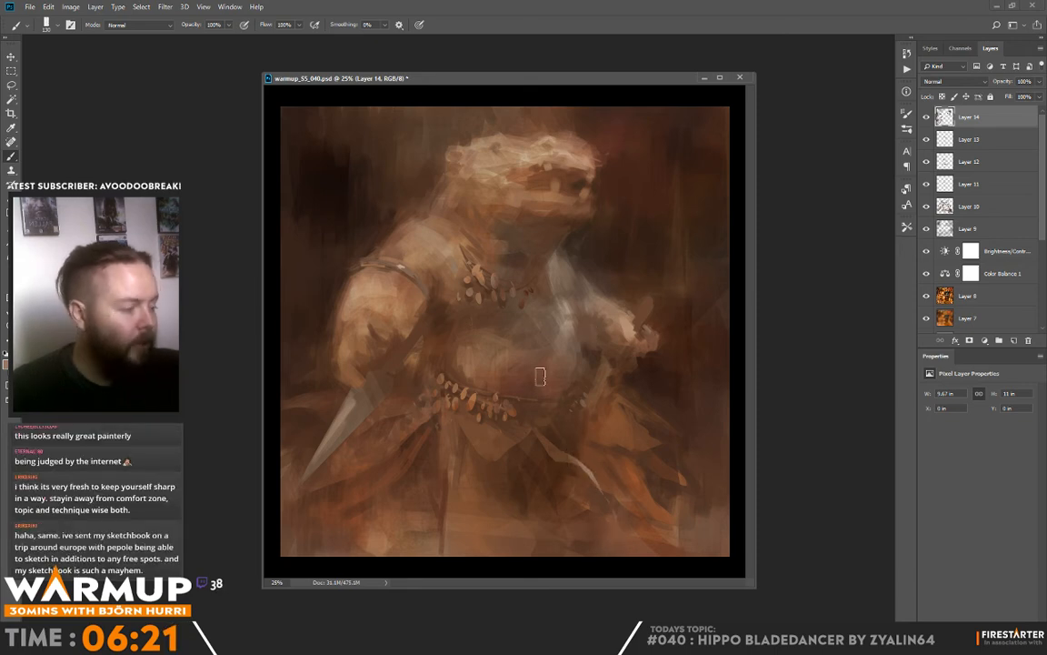
# Step: Refine the far waist beads and orange cloth with 12 px and 14 px brushes, and paint a second dagger below the far hand
pyautogui.rightClick(577, 420)
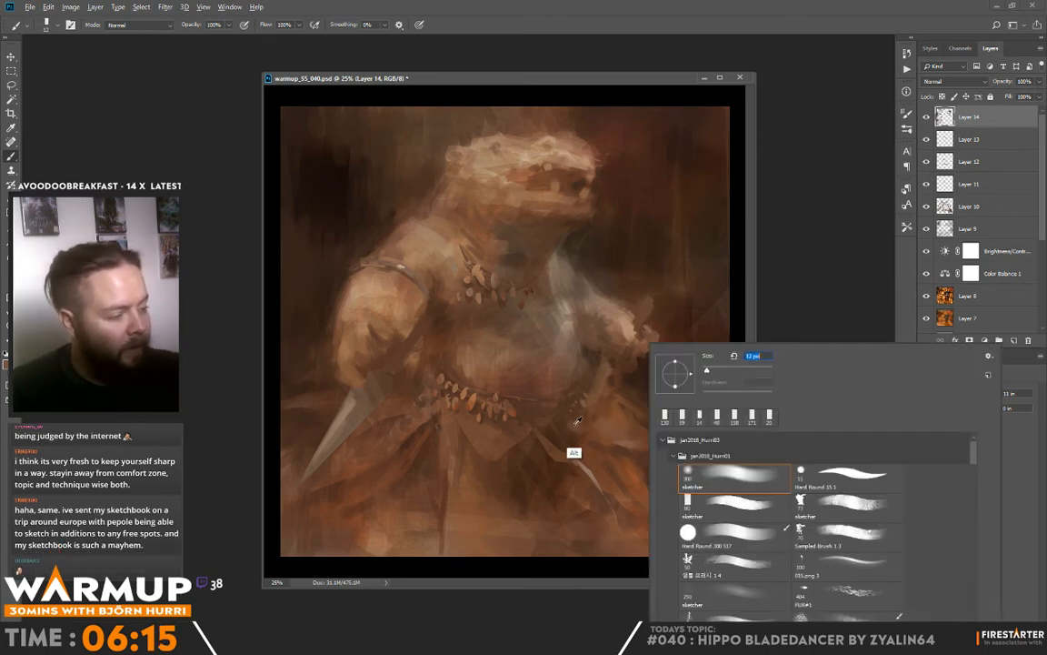
pyautogui.keyDown('alt'); pyautogui.click(575, 424); pyautogui.keyUp('alt')
pyautogui.rightClick(563, 390)
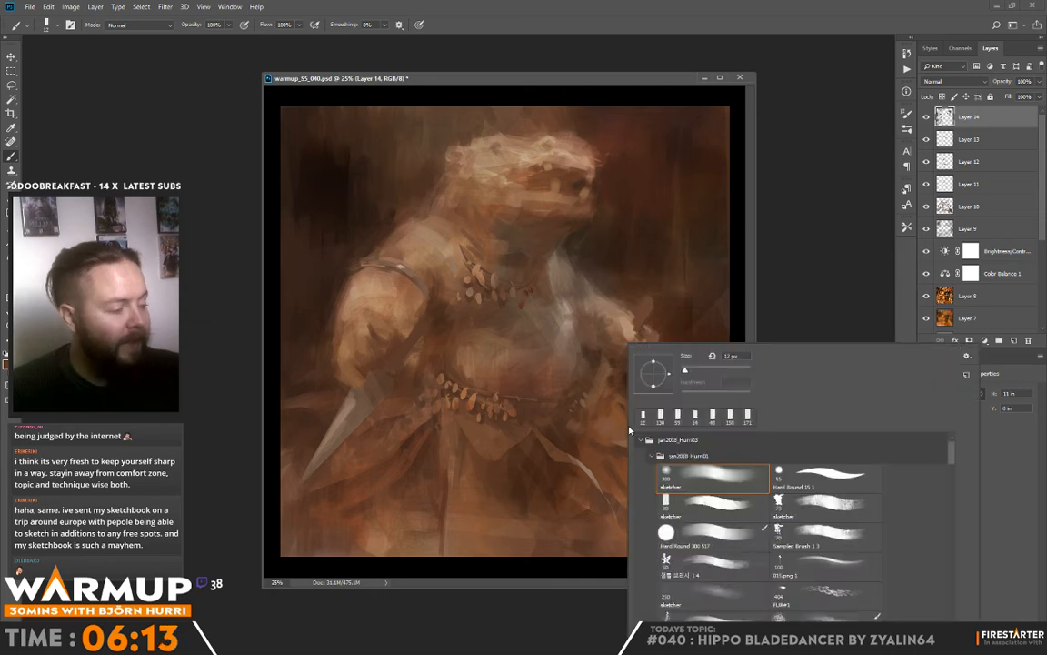
pyautogui.keyDown('alt'); pyautogui.click(602, 423); pyautogui.keyUp('alt')
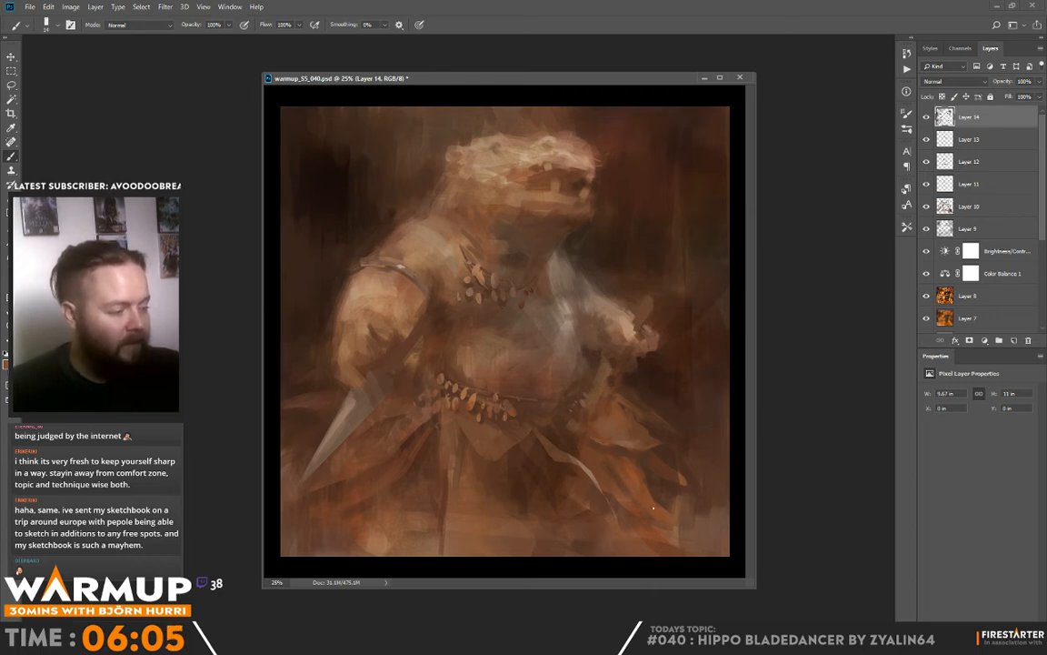
pyautogui.moveTo(698, 528); pyautogui.dragTo(678, 524)
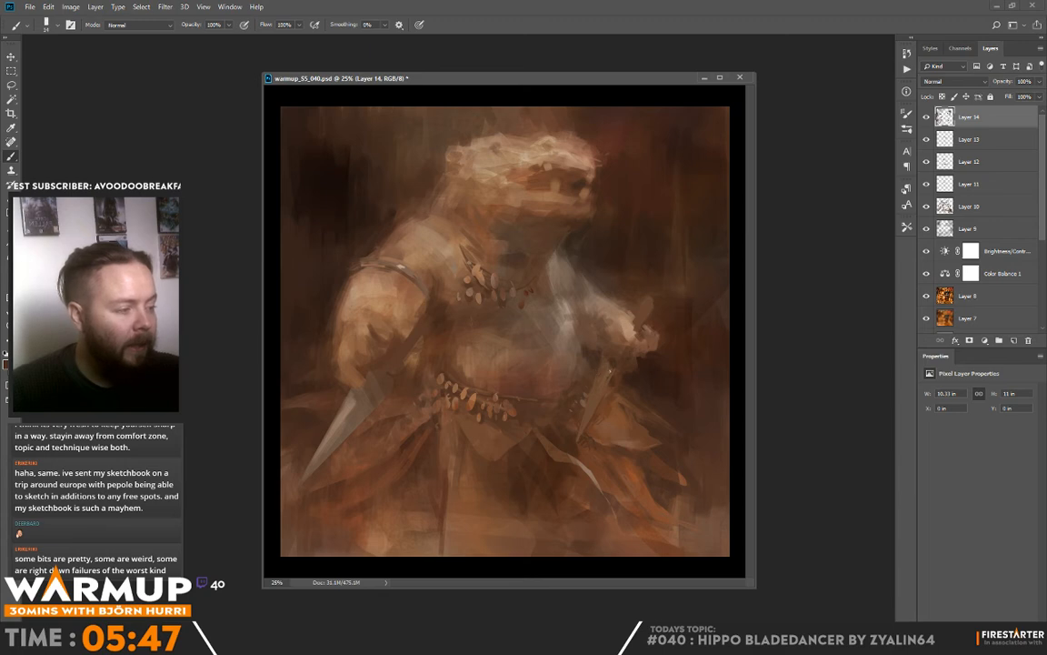
# Step: Rework the far forearm and the area around the hand and dagger with a 51 px brush and sampled tones
pyautogui.rightClick(609, 295)
pyautogui.moveTo(680, 349); pyautogui.dragTo(694, 349)
pyautogui.moveTo(586, 308); pyautogui.dragTo(579, 301)
pyautogui.keyDown('alt'); pyautogui.click(593, 305); pyautogui.keyUp('alt')
pyautogui.keyDown('alt'); pyautogui.click(582, 303); pyautogui.keyUp('alt')
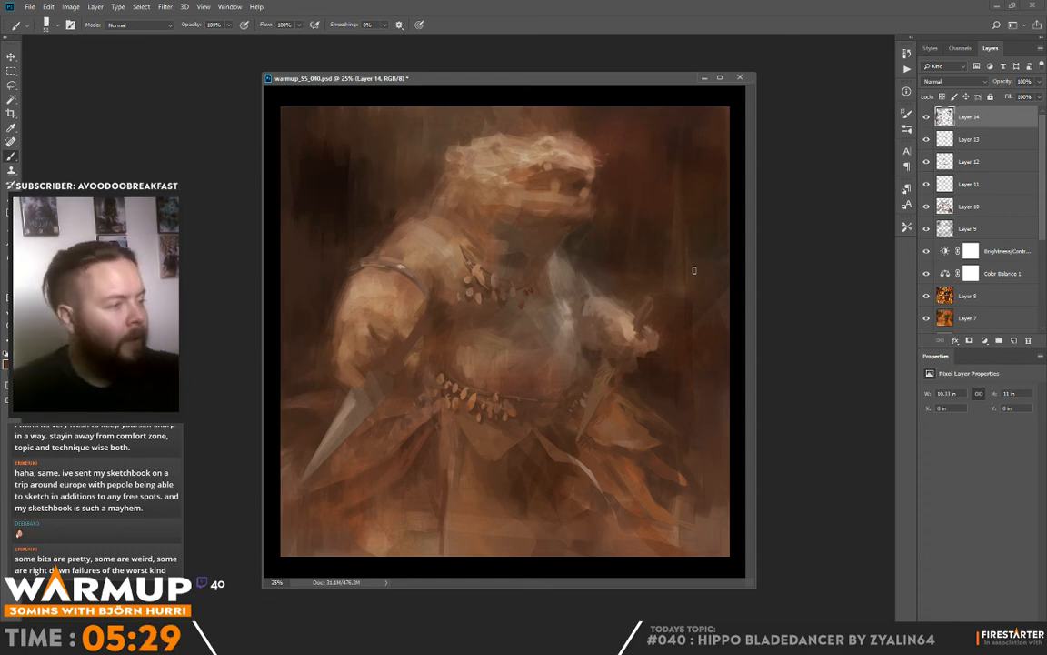
# Step: Detail the head, teeth and jaw edges with a smaller brush and sampled highlight colours, and save the file
pyautogui.rightClick(527, 149)
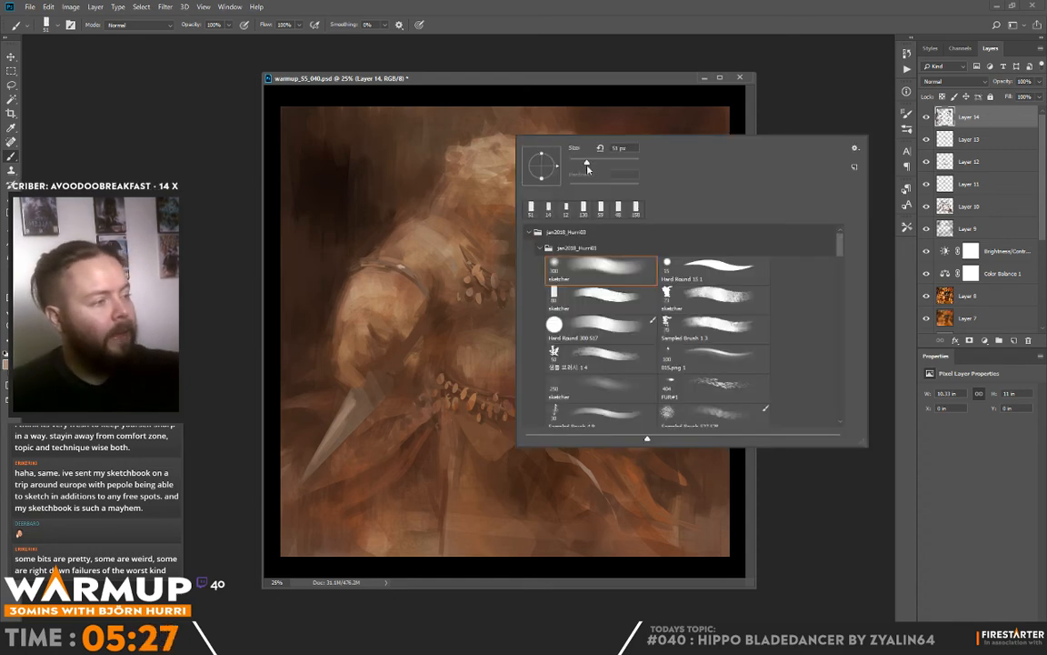
pyautogui.click(489, 140)
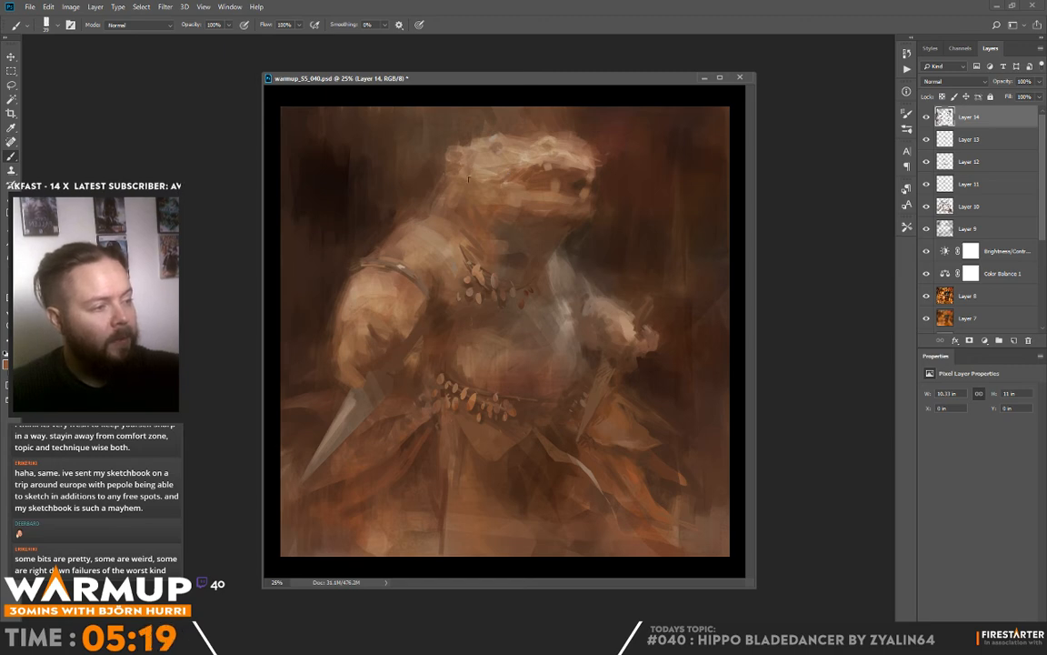
pyautogui.keyDown('alt'); pyautogui.click(560, 171); pyautogui.keyUp('alt')
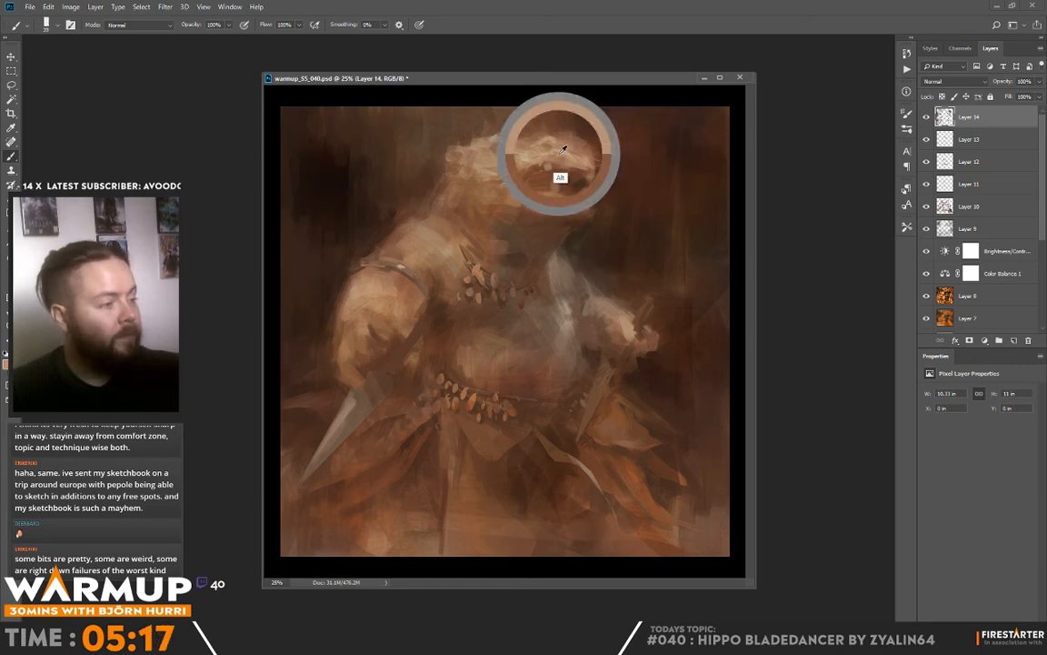
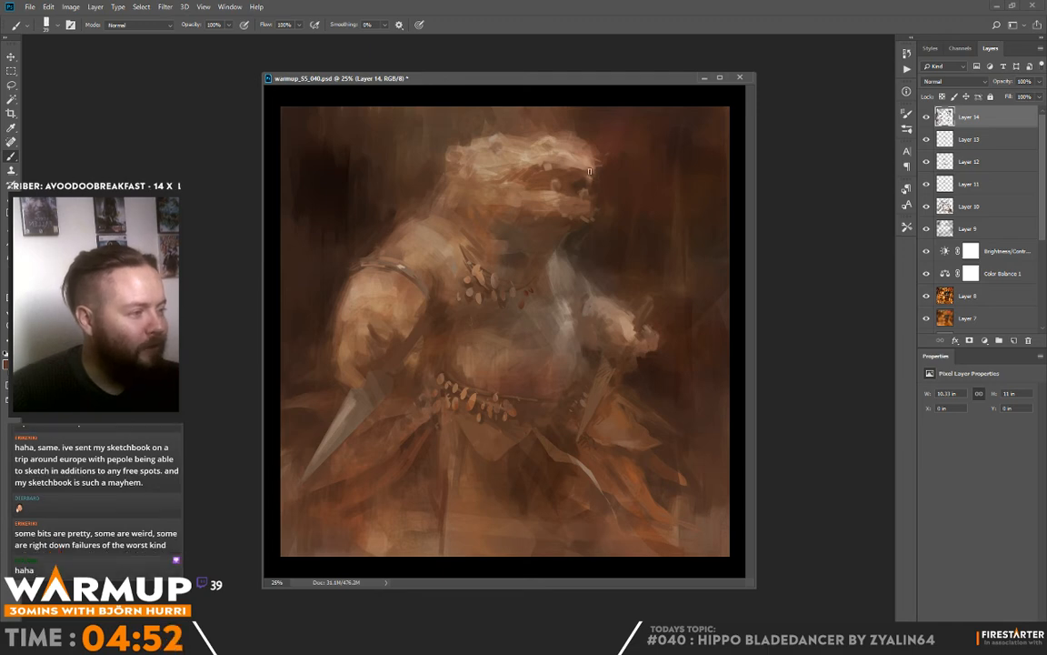
pyautogui.hotkey('ctrl', 's')
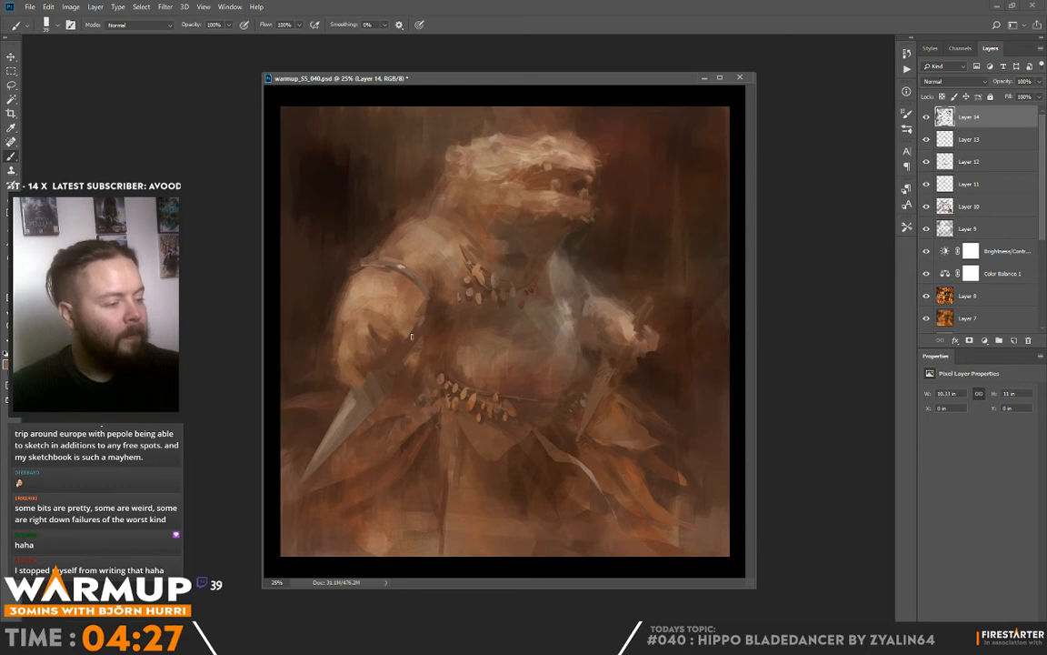
# Step: Repaint the shadows across the near forearm and elbow with a 72 px brush, using a dark tone sampled beside the arm
pyautogui.rightClick(448, 301)
pyautogui.press('Escape')
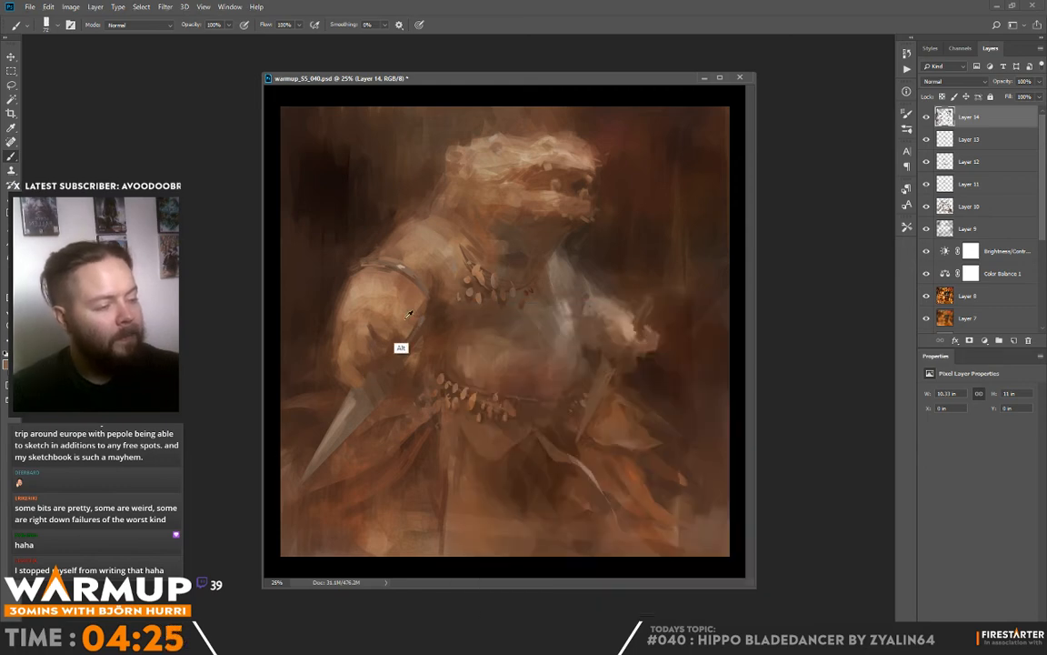
pyautogui.press('alt')
pyautogui.keyDown('alt'); pyautogui.click(428, 305); pyautogui.keyUp('alt')
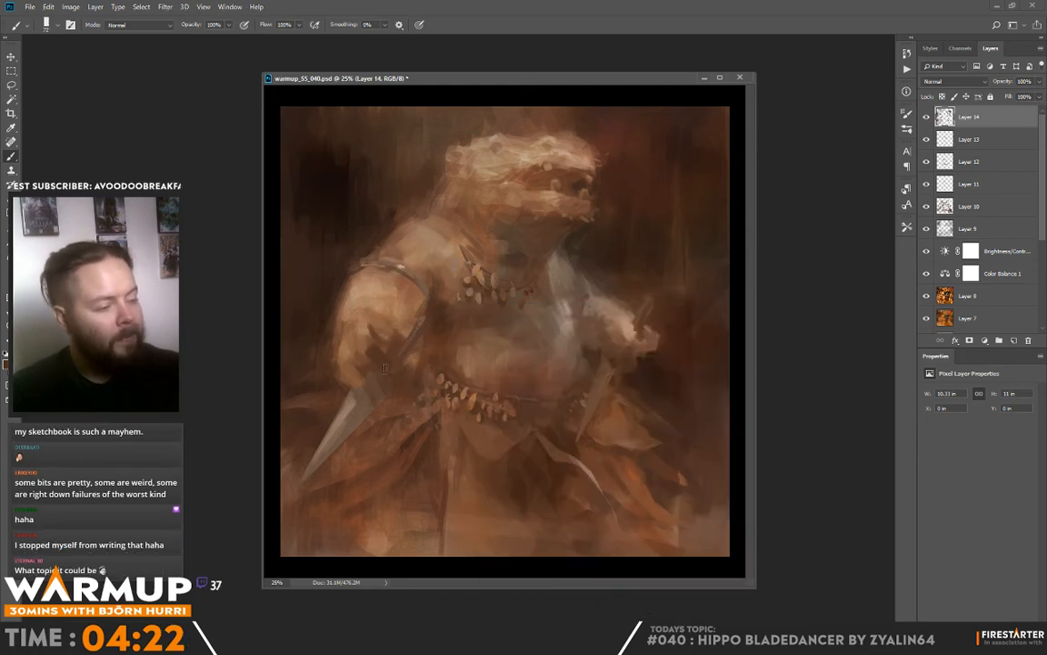
pyautogui.moveTo(360, 340); pyautogui.dragTo(379, 352)
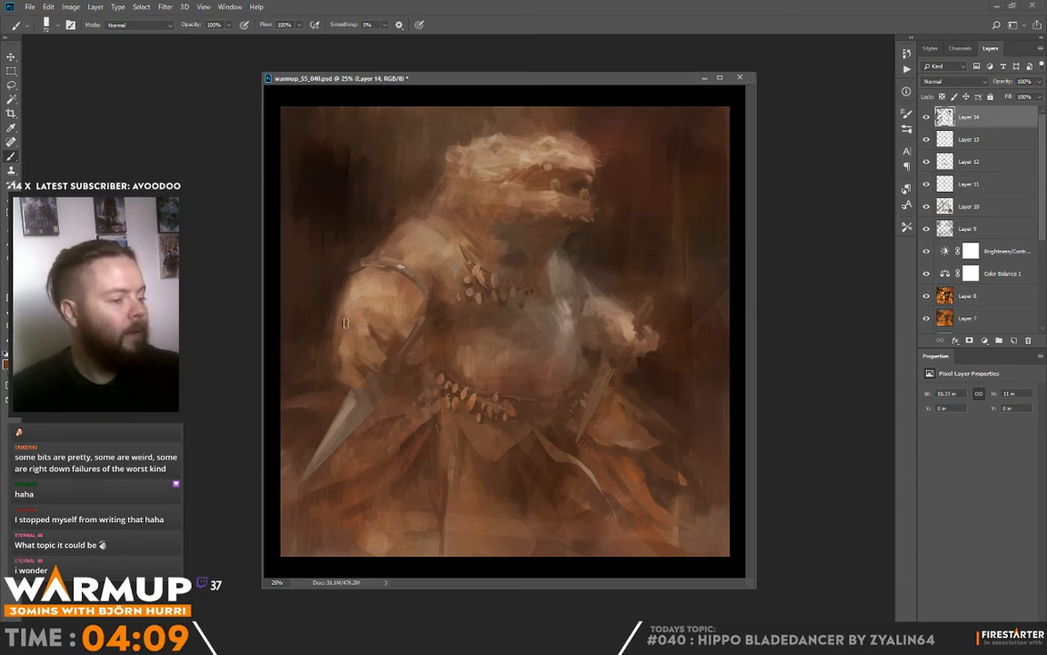
# Step: Refine the near upper arm, its inner edge and the area around the armband with sampled skin and shadow tones, and save the file
pyautogui.keyDown('alt'); pyautogui.click(400, 305); pyautogui.keyUp('alt')
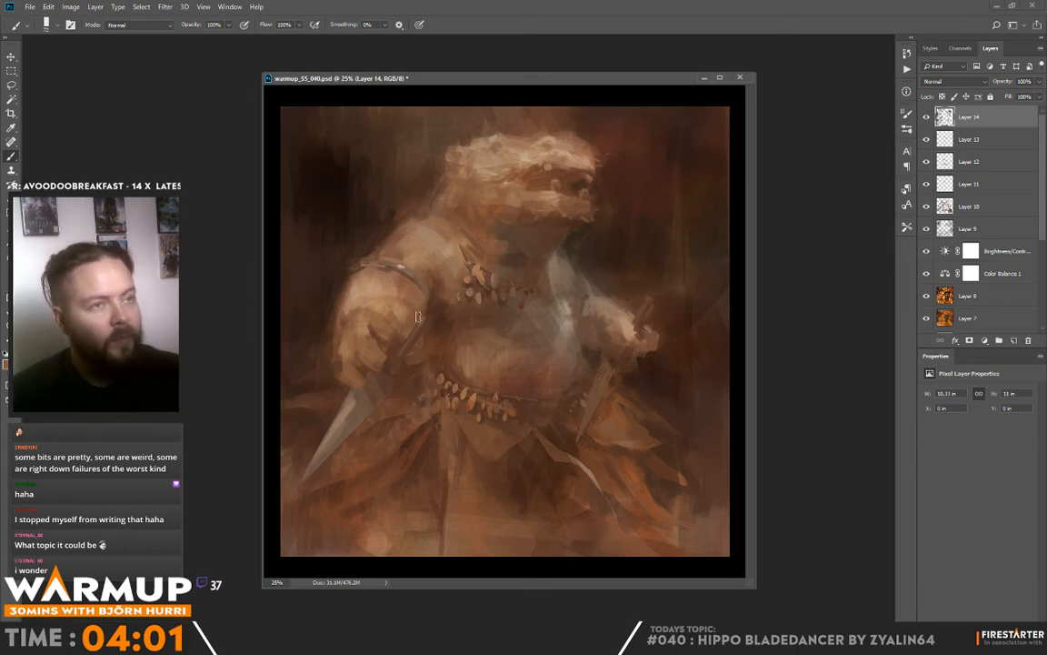
pyautogui.keyDown('alt'); pyautogui.click(429, 304); pyautogui.keyUp('alt')
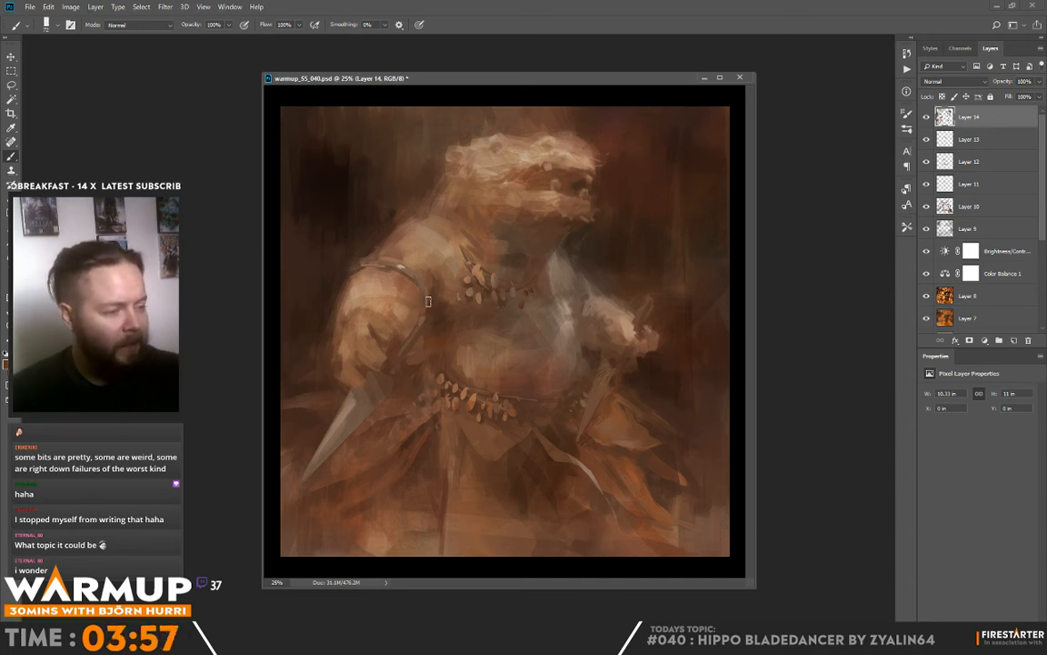
pyautogui.keyDown('alt'); pyautogui.click(383, 266); pyautogui.keyUp('alt')
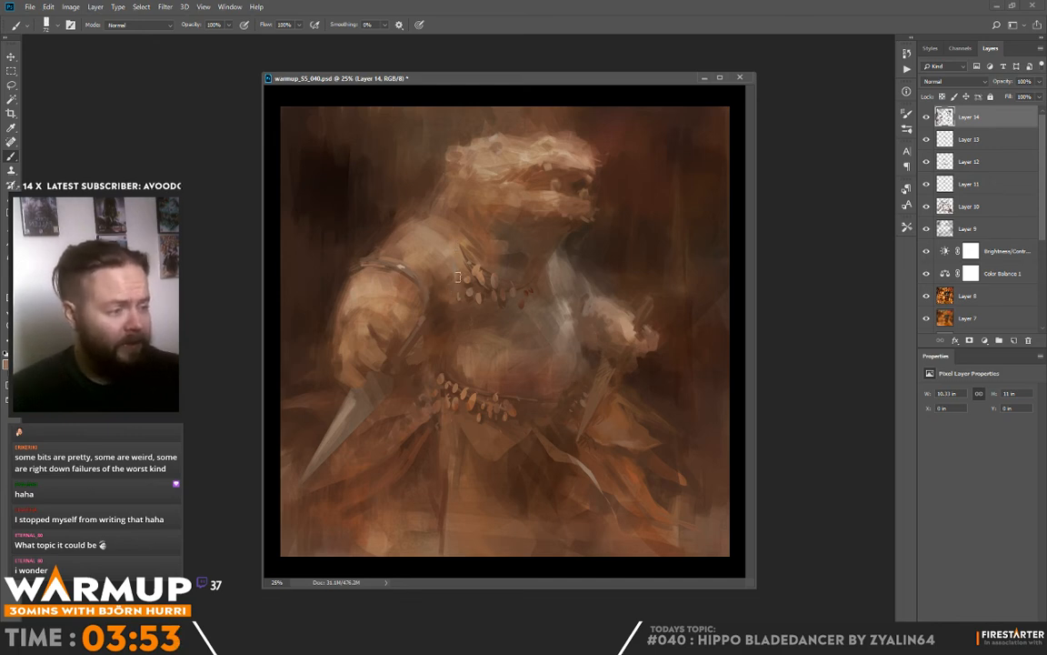
pyautogui.hotkey('ctrl', 's')
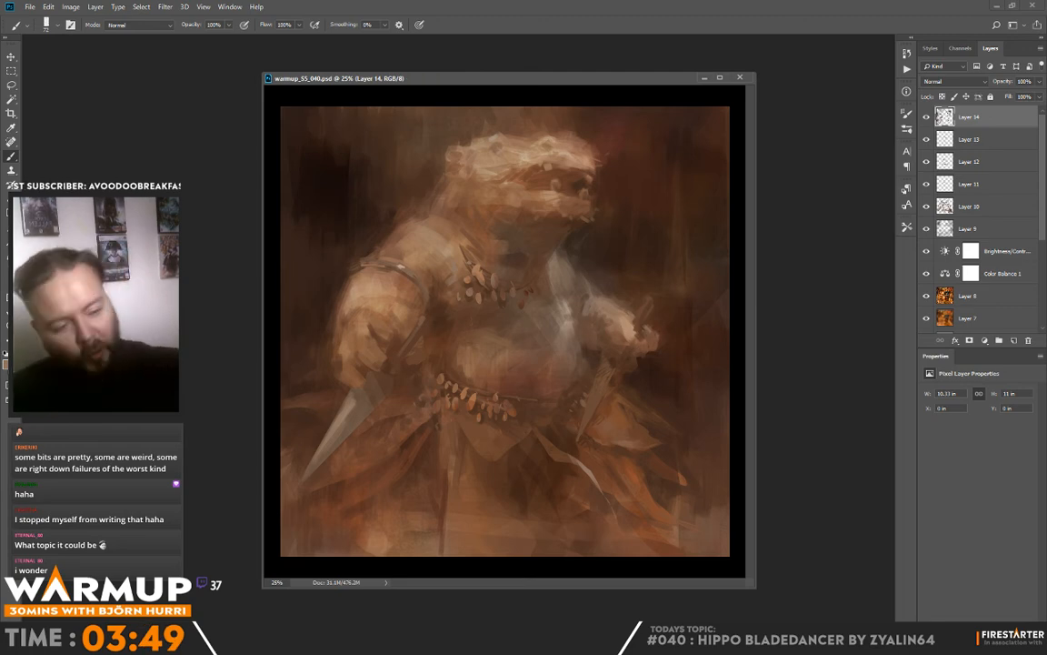
# Step: Pick the magenta #da30bc and paint a small accent on the hippo's ear with a 12 px brush
pyautogui.click(7, 364)
pyautogui.click(550, 237)
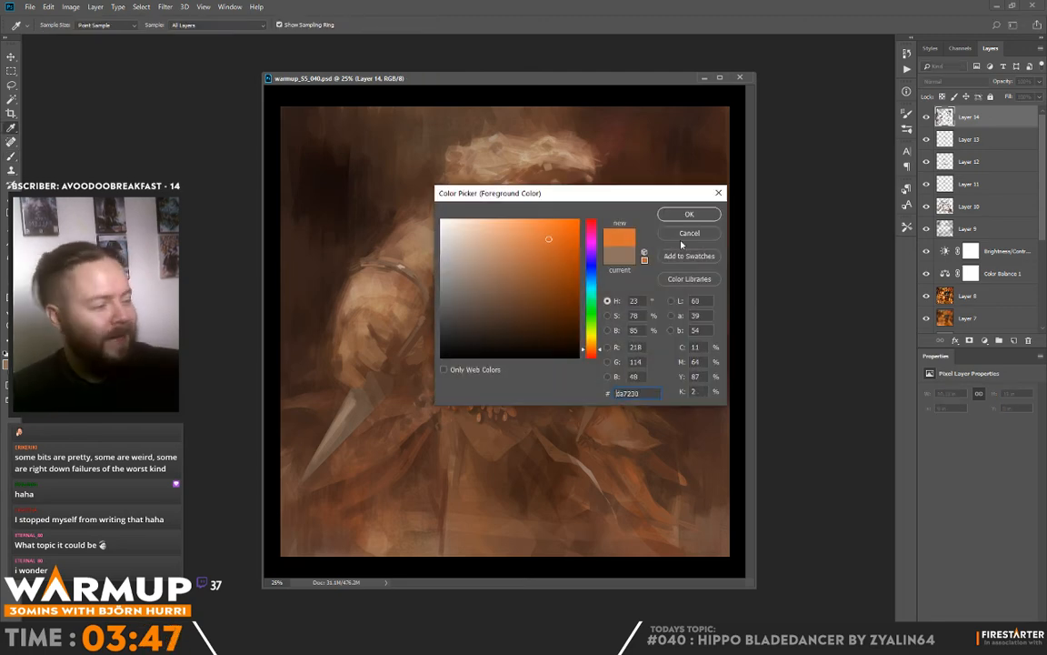
pyautogui.click(592, 244)
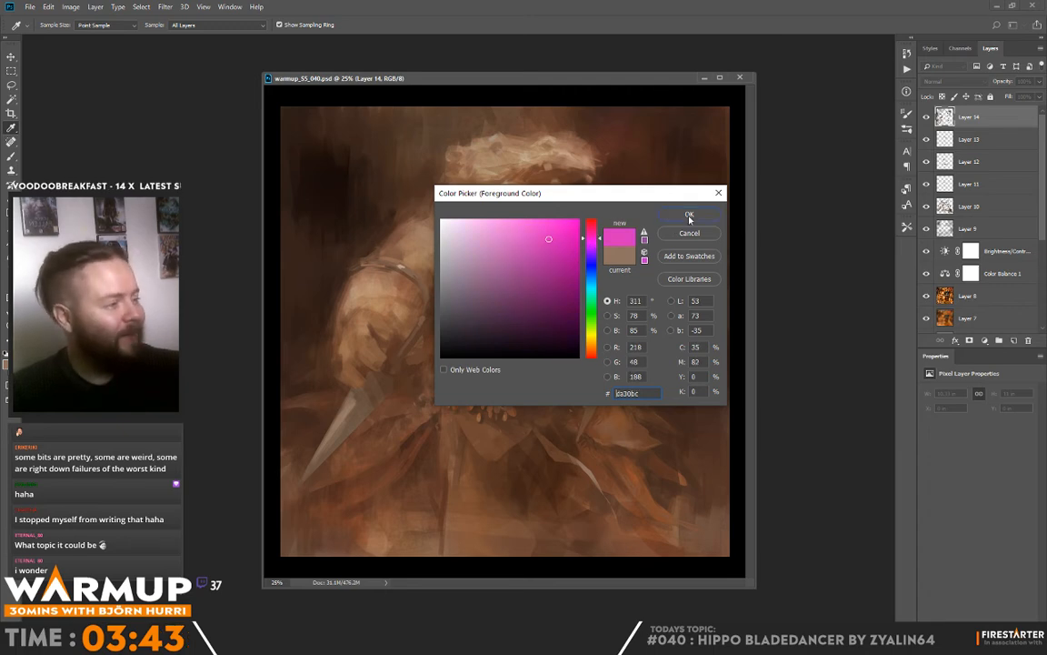
pyautogui.click(689, 214)
pyautogui.press('b')
pyautogui.rightClick(536, 149)
pyautogui.moveTo(465, 143); pyautogui.dragTo(477, 138)
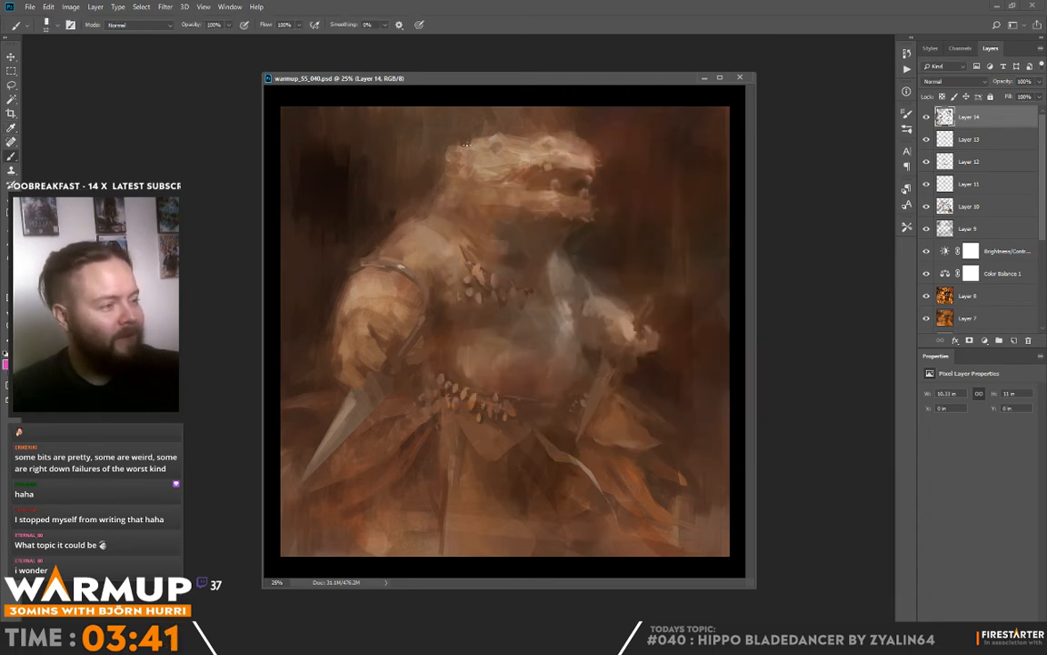
# Step: Blend the magenta accent around the ear with sampled neighbouring tones and a 26 px brush, and save the file
pyautogui.keyDown('alt'); pyautogui.click(474, 144); pyautogui.keyUp('alt')
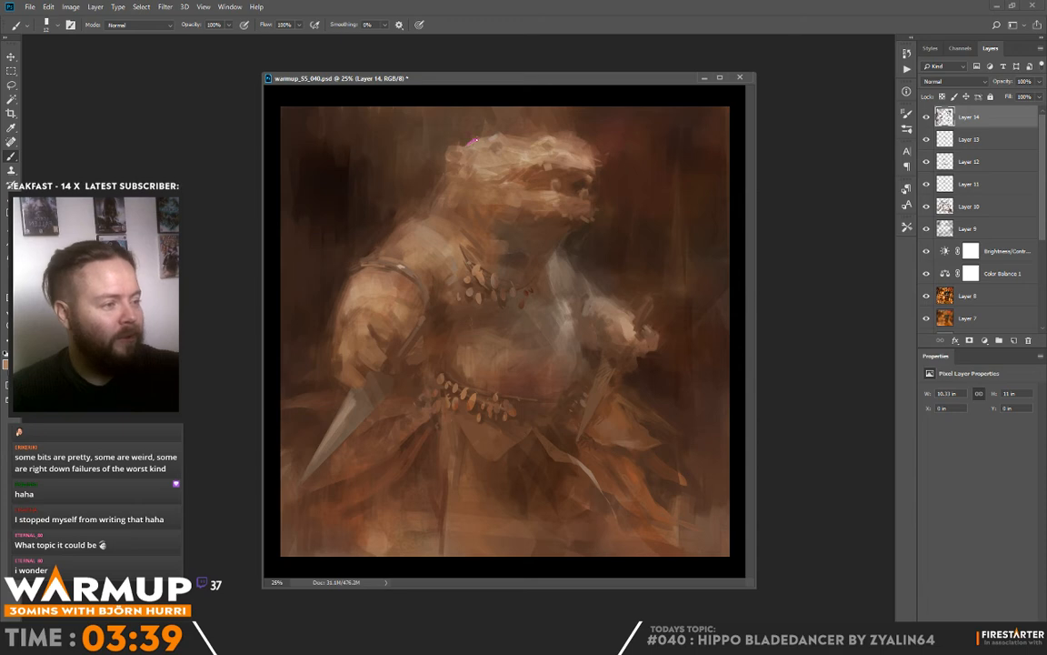
pyautogui.rightClick(529, 145)
pyautogui.click(563, 164)
pyautogui.keyDown('alt'); pyautogui.click(484, 132); pyautogui.keyUp('alt')
pyautogui.moveTo(465, 143); pyautogui.dragTo(477, 139)
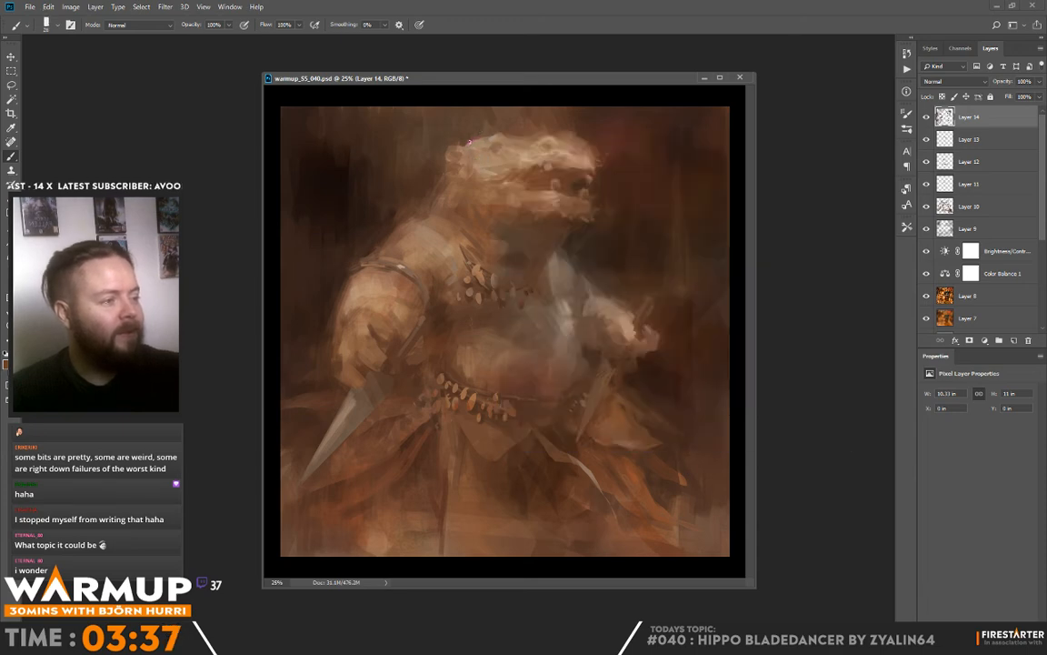
pyautogui.hotkey('ctrl', 's')
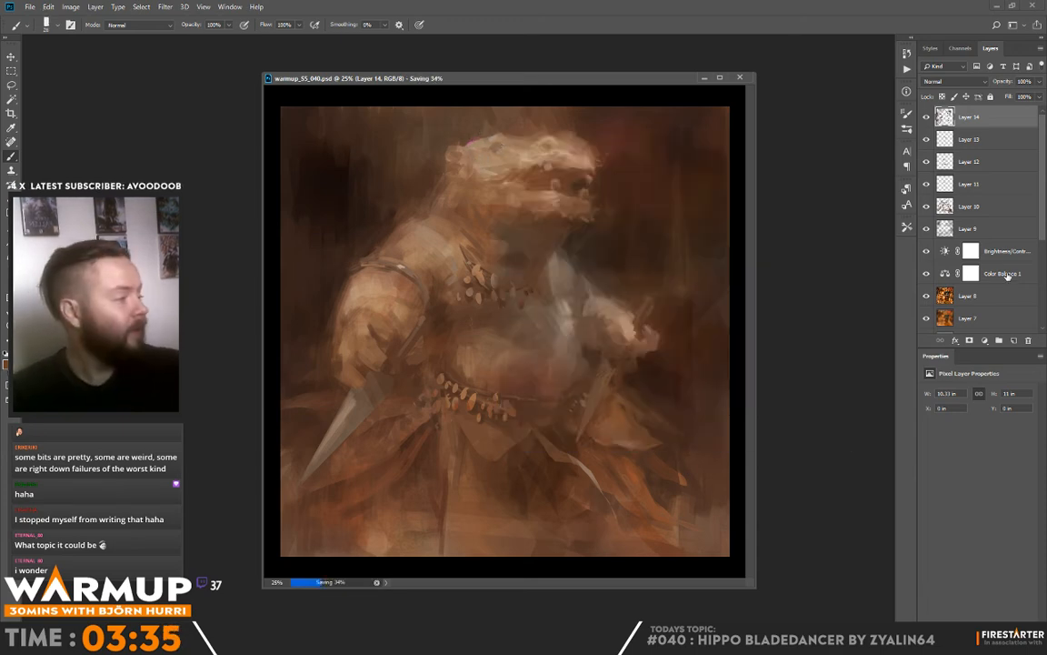
# Step: Add a new layer and paint a textured stroke on the near shoulder with the colour jitter brush at 50 px and a sampled tone
pyautogui.click(1013, 343)
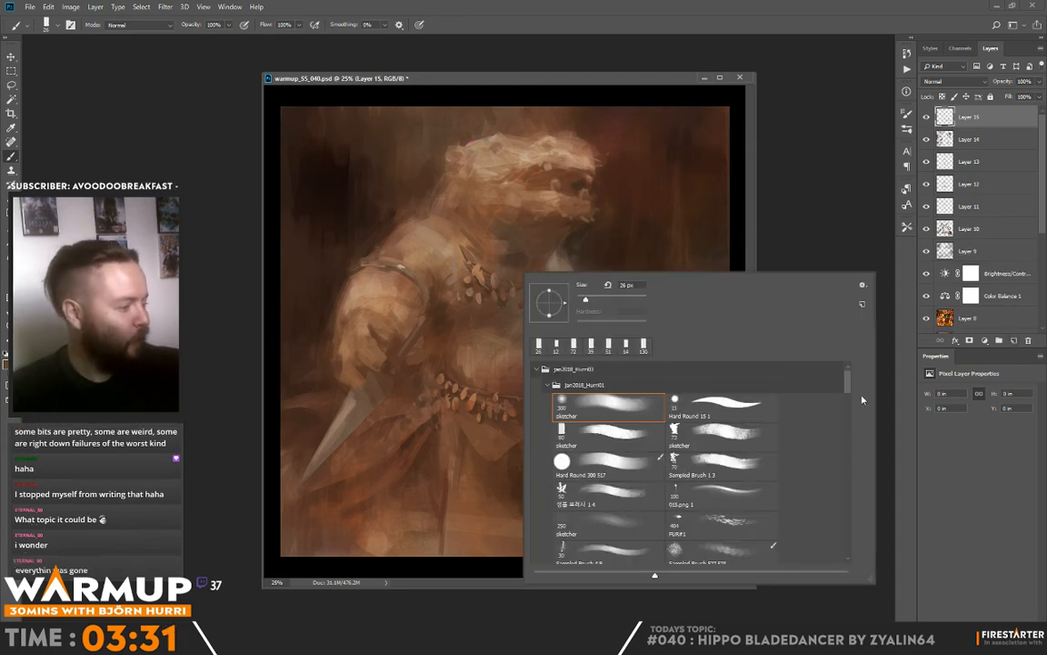
pyautogui.moveTo(848, 396); pyautogui.dragTo(848, 492)
pyautogui.click(611, 453)
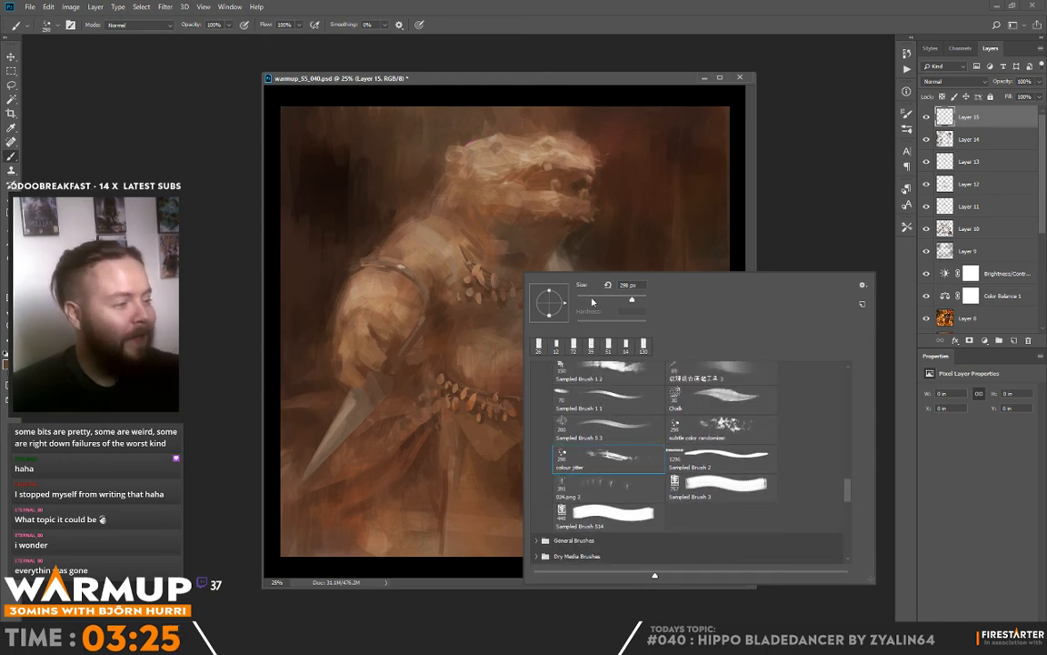
pyautogui.click(593, 299)
pyautogui.keyDown('alt'); pyautogui.click(380, 242); pyautogui.keyUp('alt')
pyautogui.moveTo(390, 234); pyautogui.dragTo(378, 249)
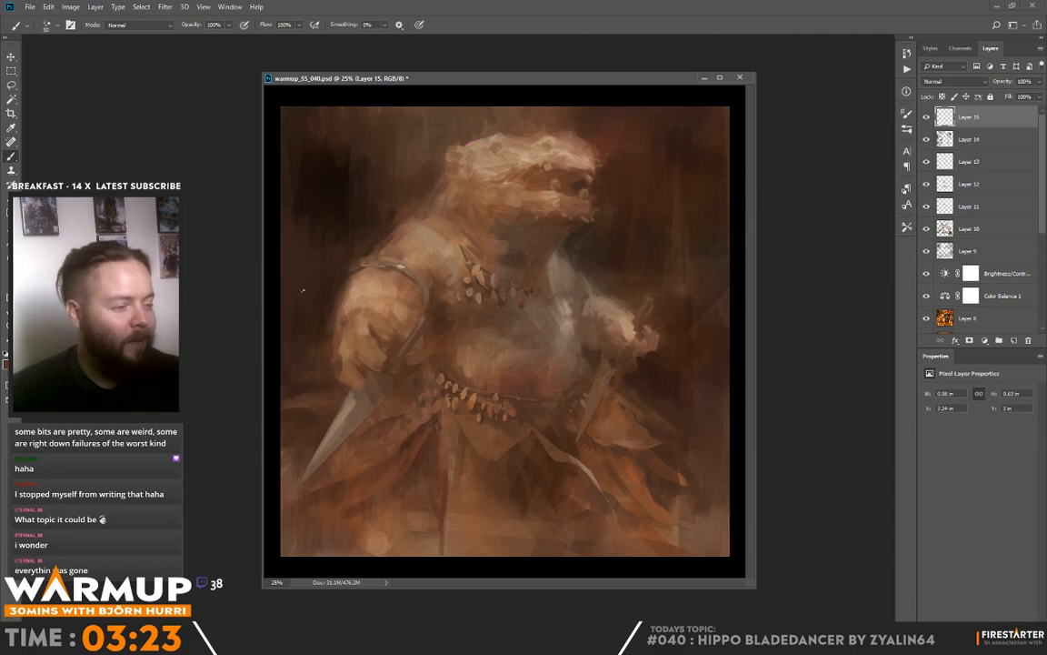
# Step: Set the colour to #6a2d12 and texture the near shoulder and far forearm with the colour jitter brush at 75 px
pyautogui.click(6, 364)
pyautogui.click(556, 299)
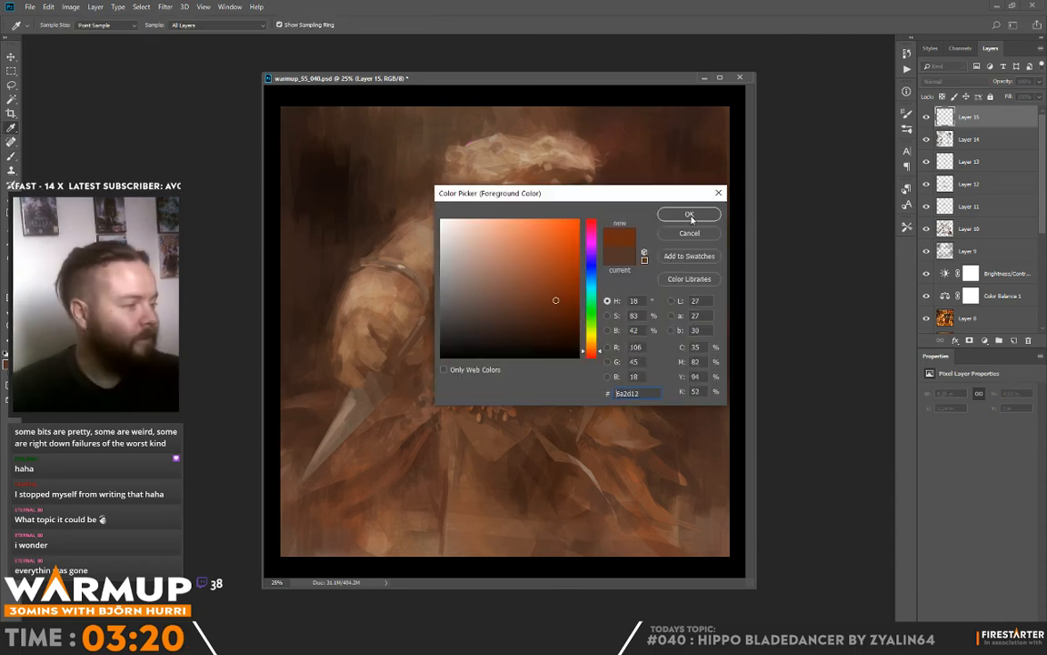
pyautogui.click(690, 216)
pyautogui.rightClick(416, 276)
pyautogui.click(385, 244)
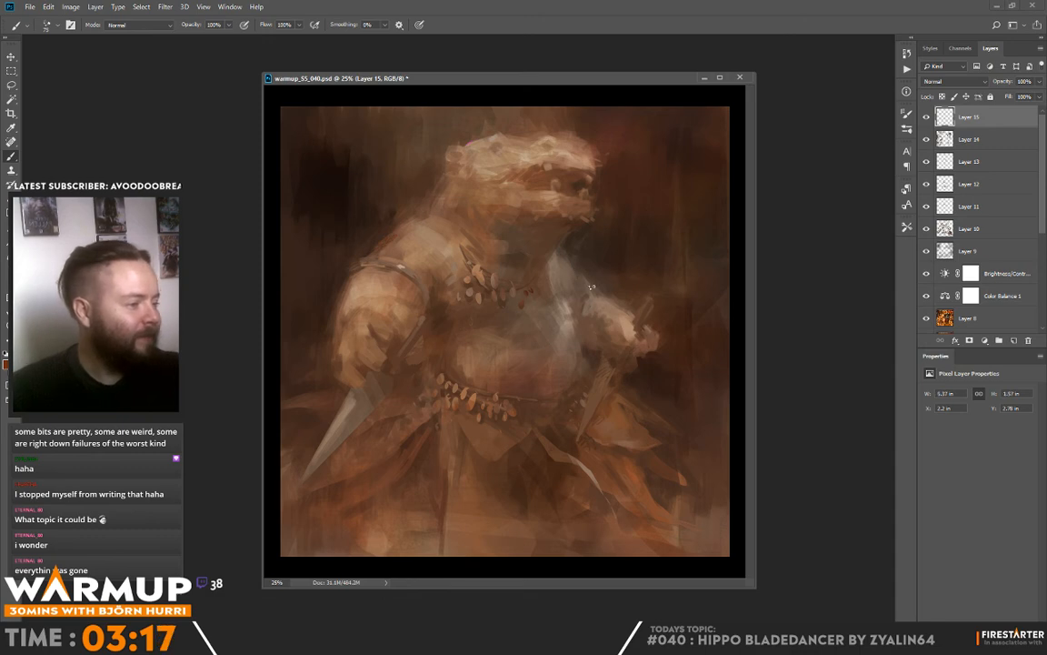
pyautogui.moveTo(591, 287); pyautogui.dragTo(606, 298)
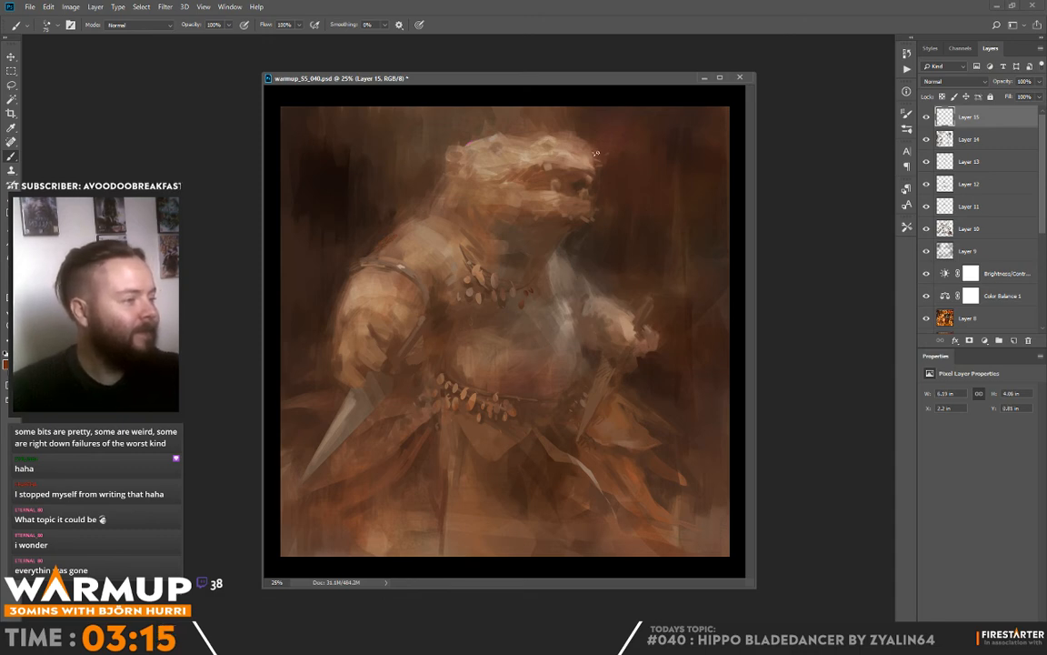
# Step: Texture the top of the head and the ear area with light and sampled tones, softening the marks with the eraser
pyautogui.moveTo(532, 139); pyautogui.dragTo(542, 142)
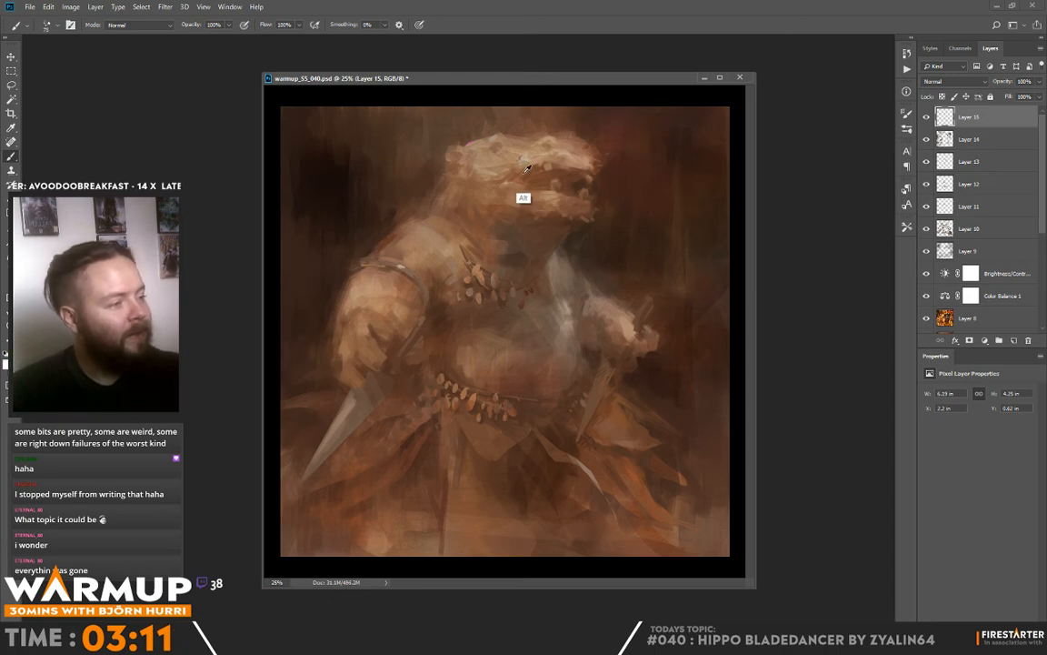
pyautogui.keyDown('alt'); pyautogui.click(525, 169); pyautogui.keyUp('alt')
pyautogui.press('e')
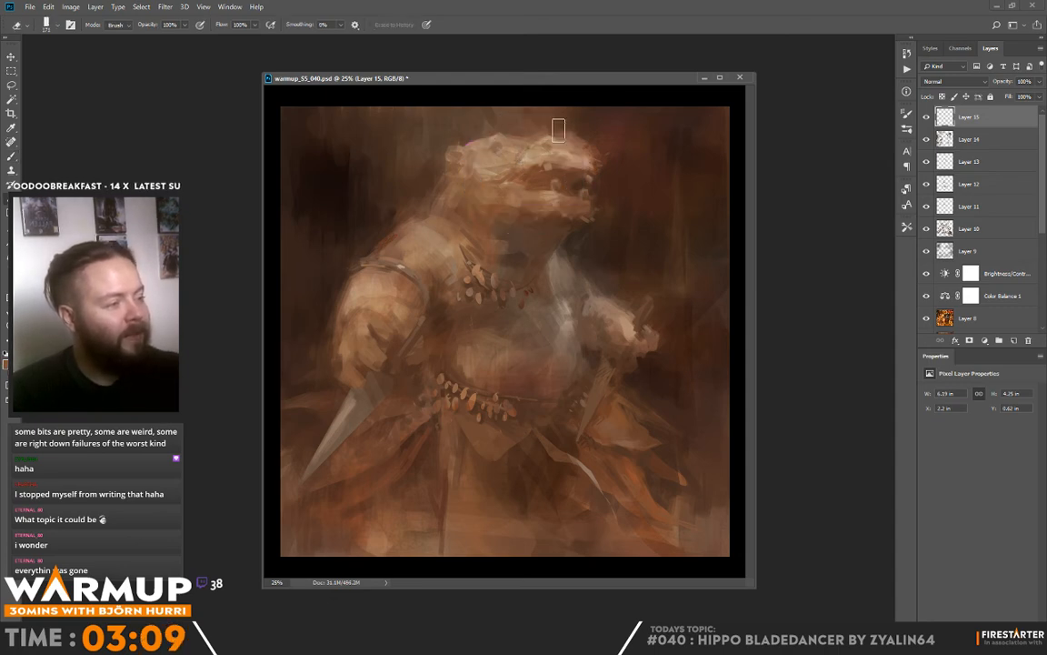
pyautogui.press('b')
pyautogui.moveTo(521, 134); pyautogui.dragTo(533, 138)
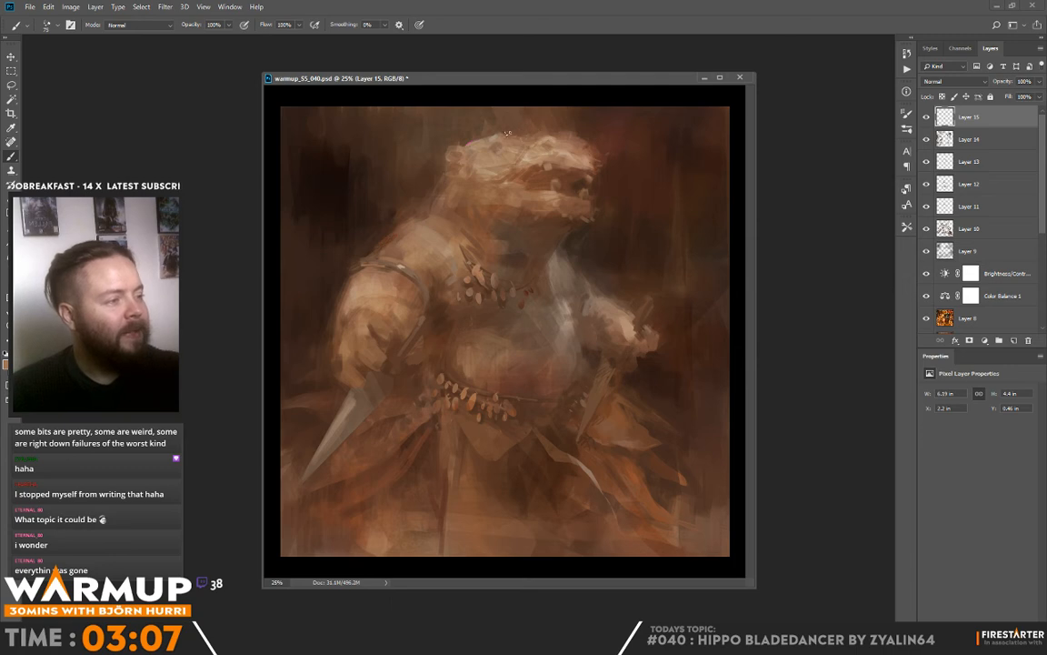
pyautogui.press('e')
pyautogui.press('b')
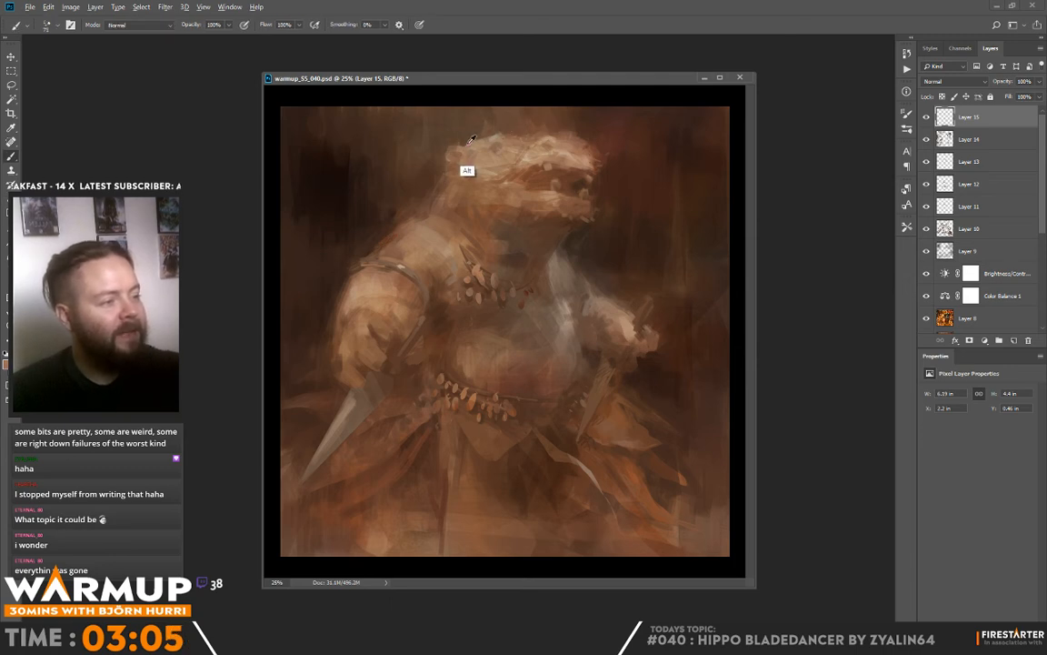
pyautogui.keyDown('alt'); pyautogui.click(470, 142); pyautogui.keyUp('alt')
pyautogui.press('e')
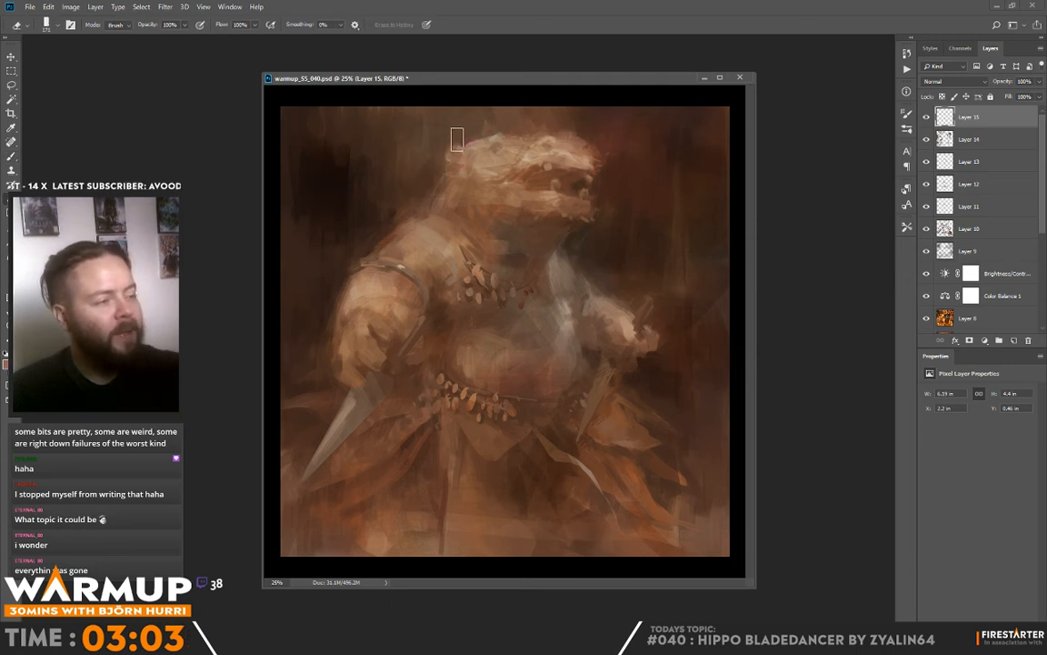
pyautogui.press('b')
# Step: Try long textured strokes down the dark background beside the near arm
pyautogui.rightClick(327, 289)
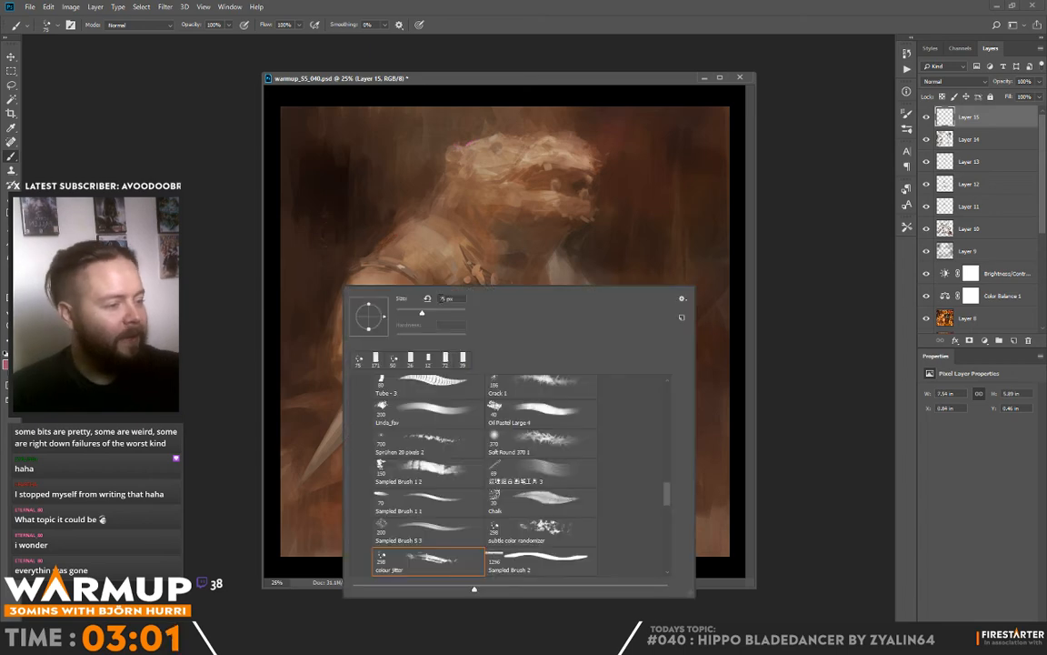
pyautogui.moveTo(307, 202); pyautogui.dragTo(303, 425)
pyautogui.moveTo(328, 282); pyautogui.dragTo(309, 405)
pyautogui.moveTo(329, 220)
pyautogui.mouseDown()
pyautogui.moveTo(333, 287)
pyautogui.moveTo(316, 234)
pyautogui.moveTo(294, 320)
pyautogui.mouseUp()
pyautogui.hotkey('ctrl', 'alt', 'z')
pyautogui.hotkey('ctrl', 'alt', 'z')
pyautogui.hotkey('ctrl', 'alt', 'z')
pyautogui.hotkey('ctrl', 'alt', 'z')
# Step: Texture the dark background beside the near arm using sampled background tones and a larger colour jitter brush, erasing the excess
pyautogui.keyDown('alt'); pyautogui.click(318, 311); pyautogui.keyUp('alt')
pyautogui.press('e')
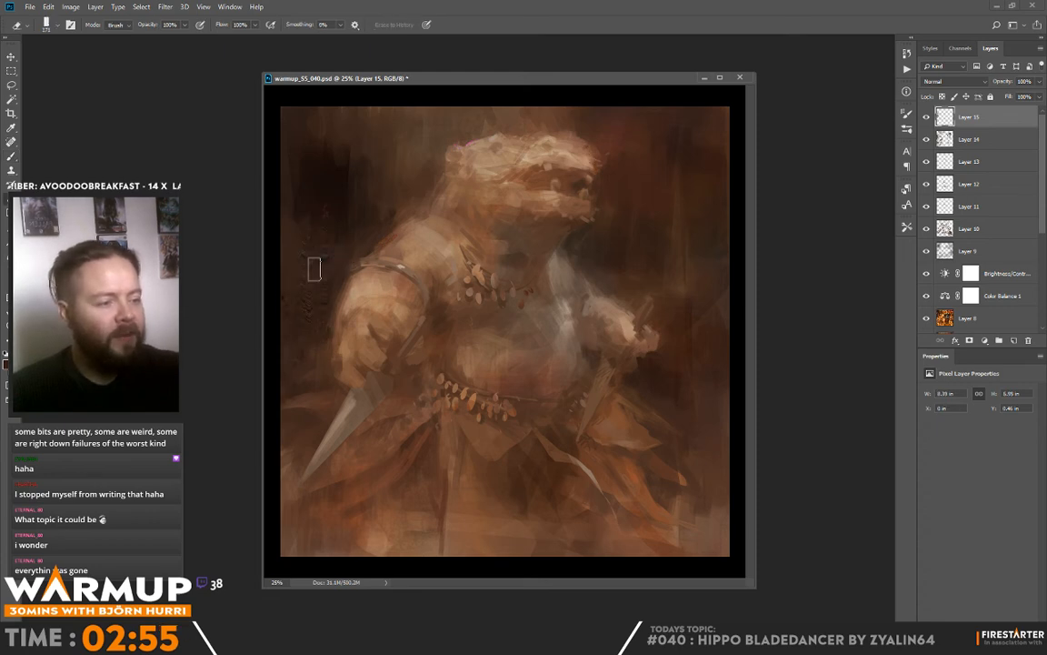
pyautogui.press('b')
pyautogui.keyDown('alt'); pyautogui.click(303, 305); pyautogui.keyUp('alt')
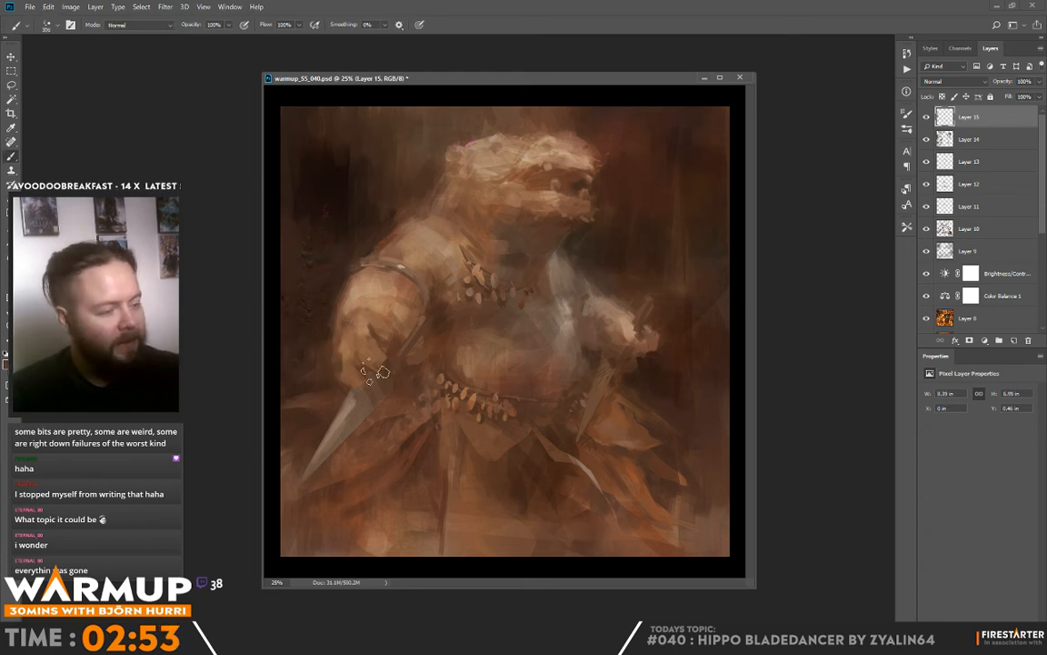
# Step: Texture the lower skirt with broad colour jitter strokes in orange and brown tones sampled from its folds
pyautogui.keyDown('alt'); pyautogui.click(355, 468); pyautogui.keyUp('alt')
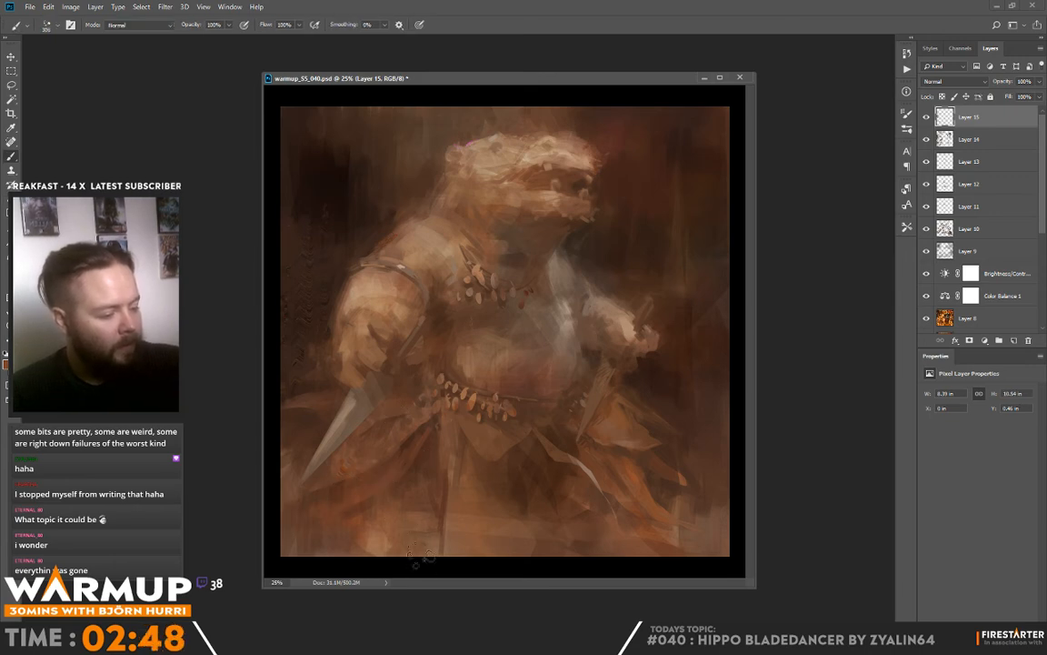
pyautogui.keyDown('alt'); pyautogui.click(432, 522); pyautogui.keyUp('alt')
pyautogui.moveTo(438, 526); pyautogui.dragTo(461, 560)
pyautogui.keyDown('alt'); pyautogui.click(445, 500); pyautogui.keyUp('alt')
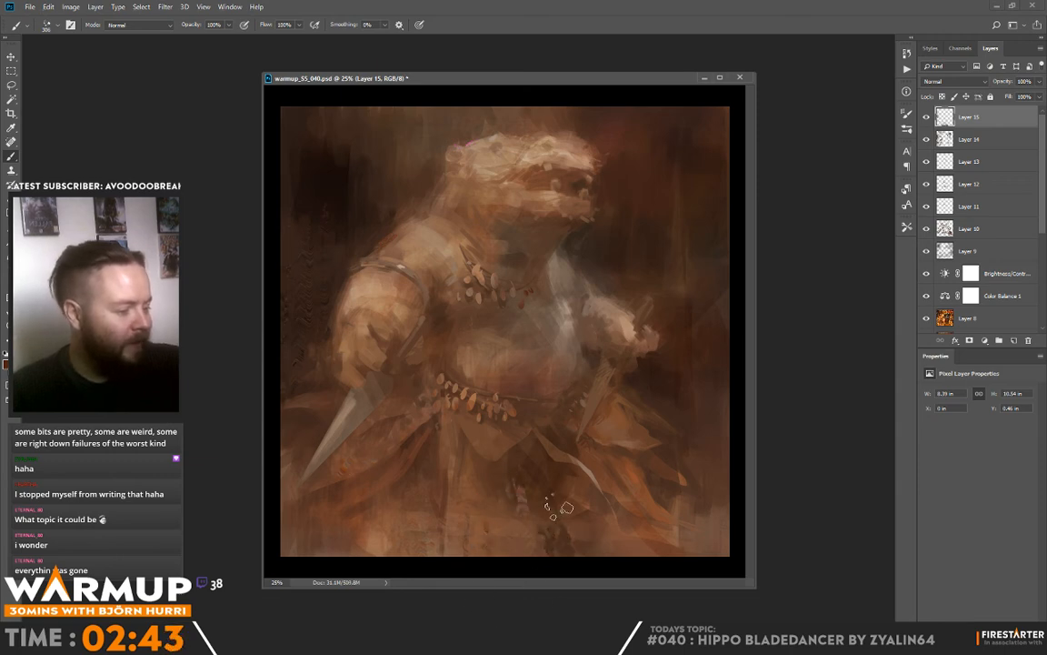
# Step: Add dark broken texture along the lower skirt folds and the hem below the far dagger with a smaller brush
pyautogui.rightClick(564, 344)
pyautogui.click(470, 456)
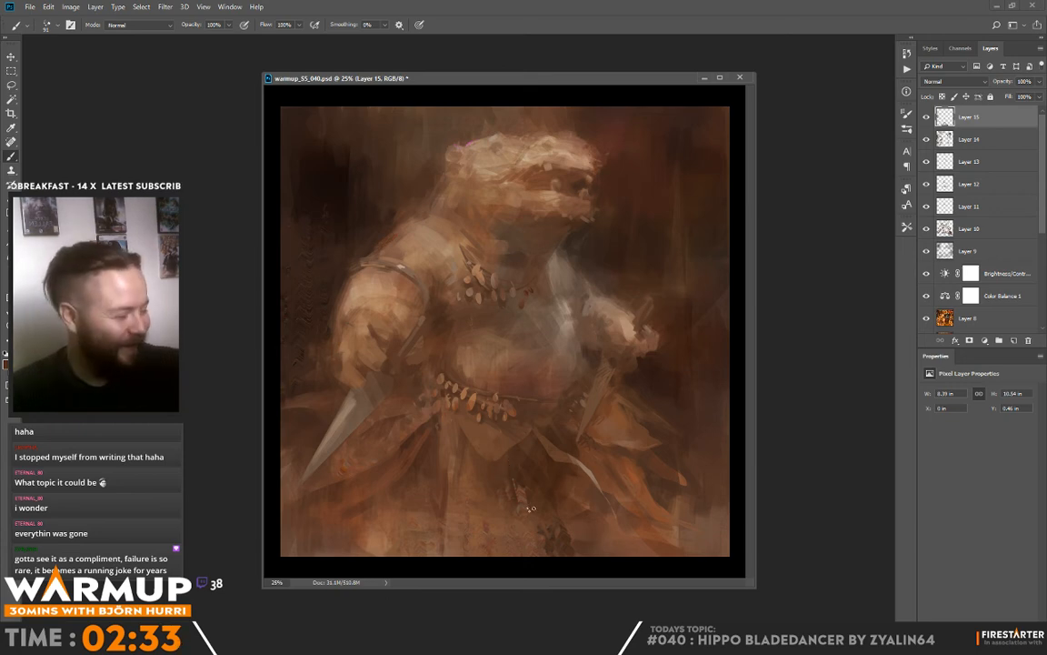
pyautogui.press('alt')
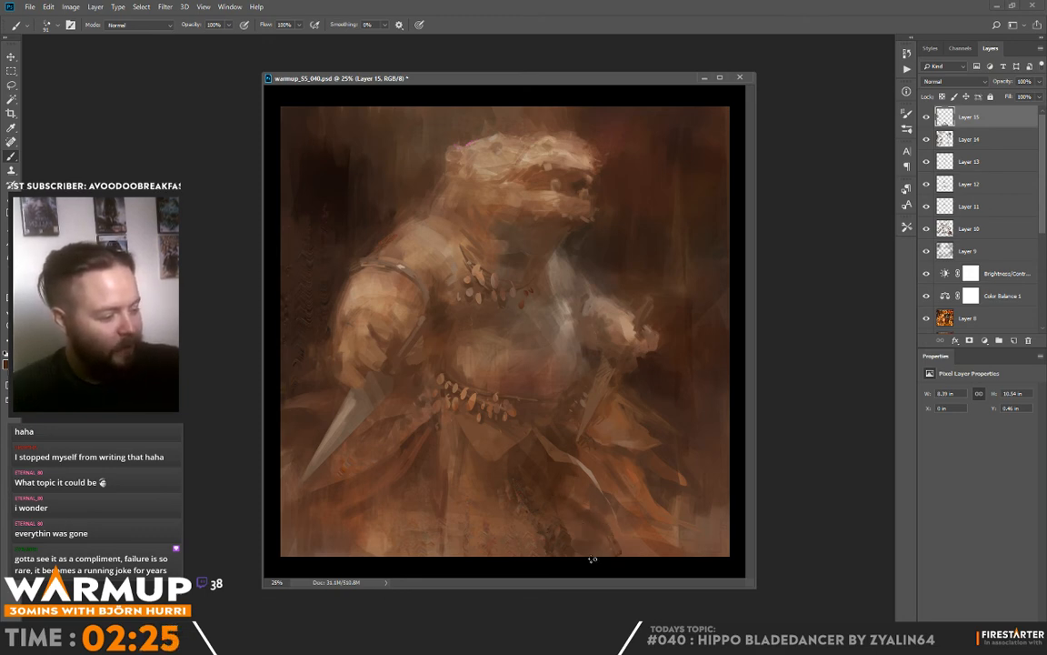
pyautogui.moveTo(563, 456); pyautogui.dragTo(646, 530)
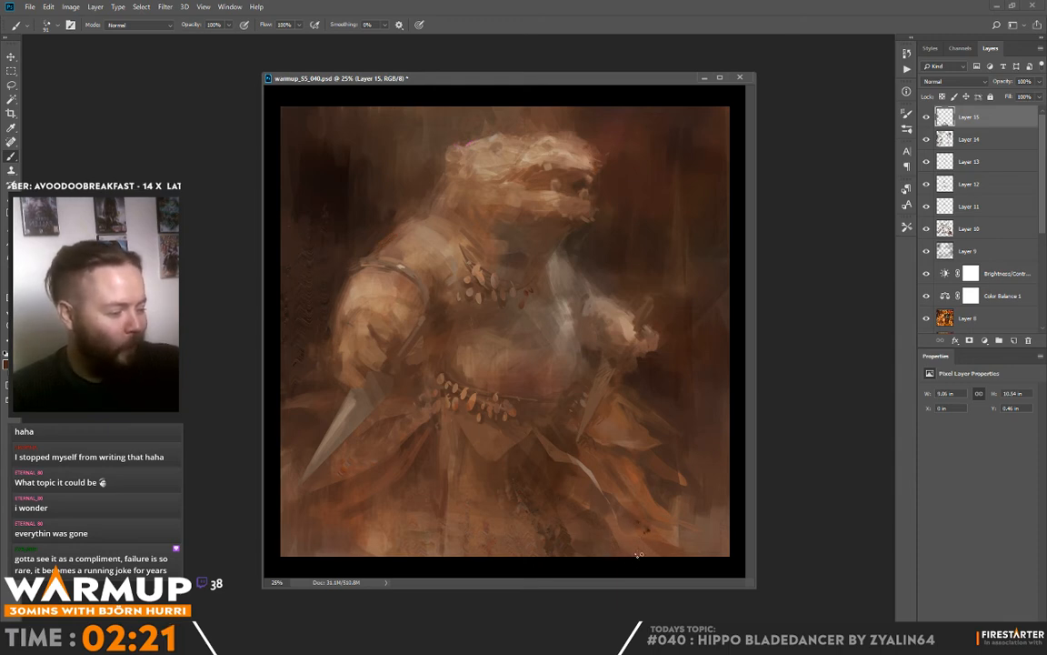
# Step: Refine the texture on the skirt's far-side folds and around the far dagger by alternating brush and eraser
pyautogui.press('e')
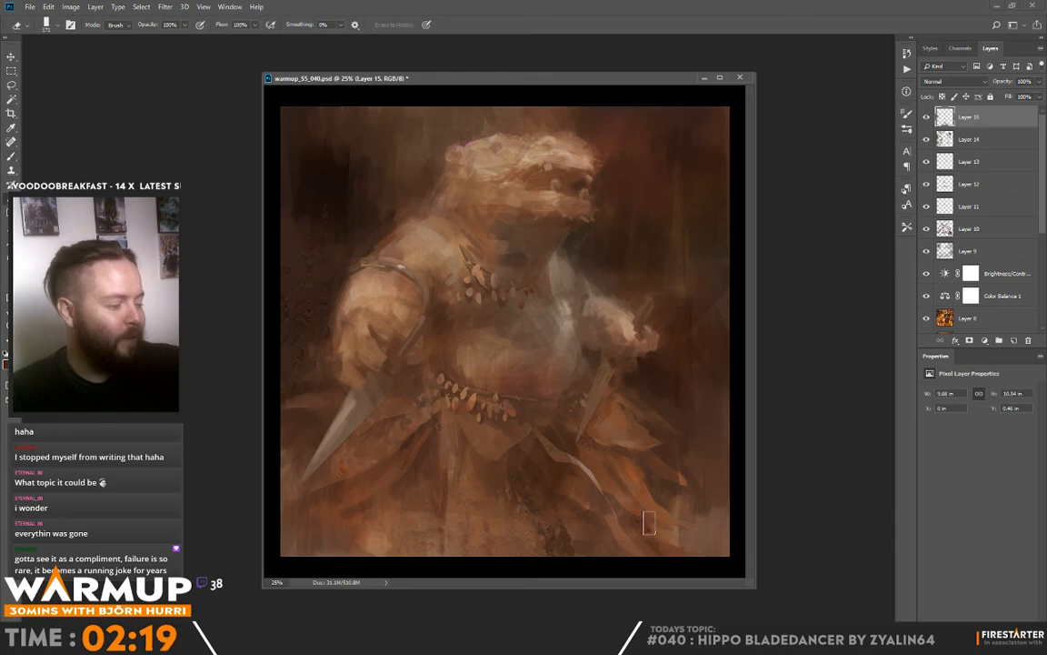
pyautogui.press('b')
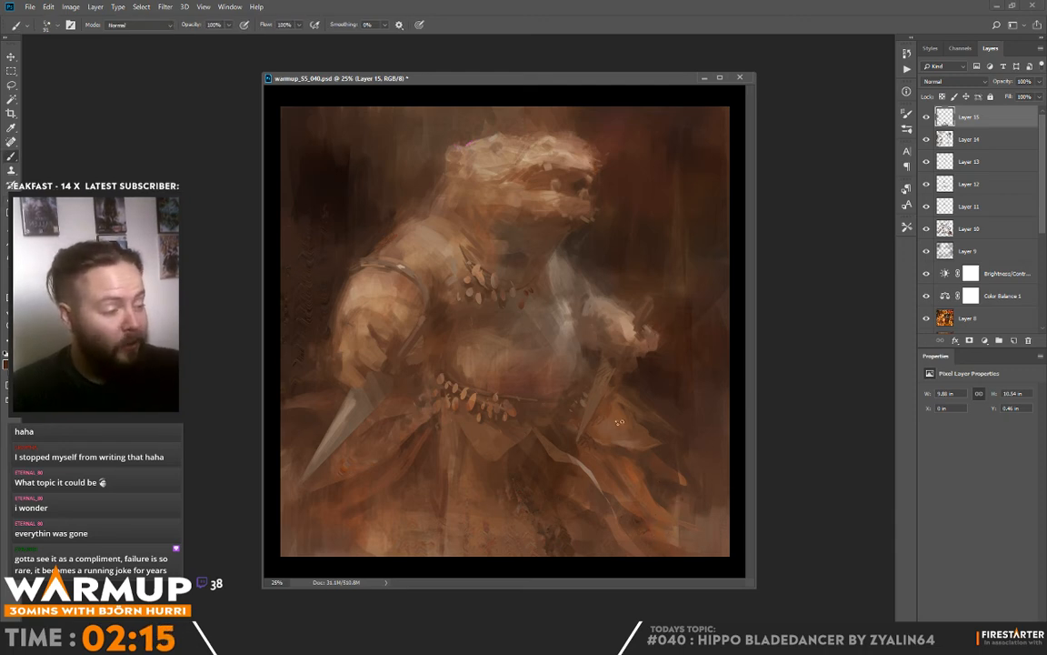
pyautogui.press('e')
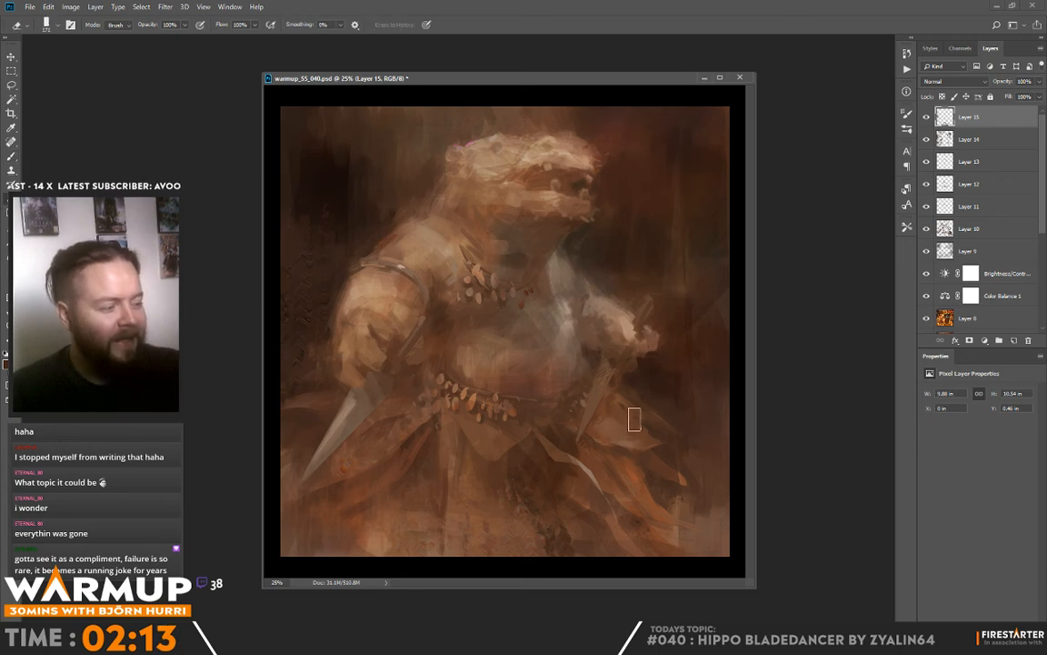
pyautogui.press('b')
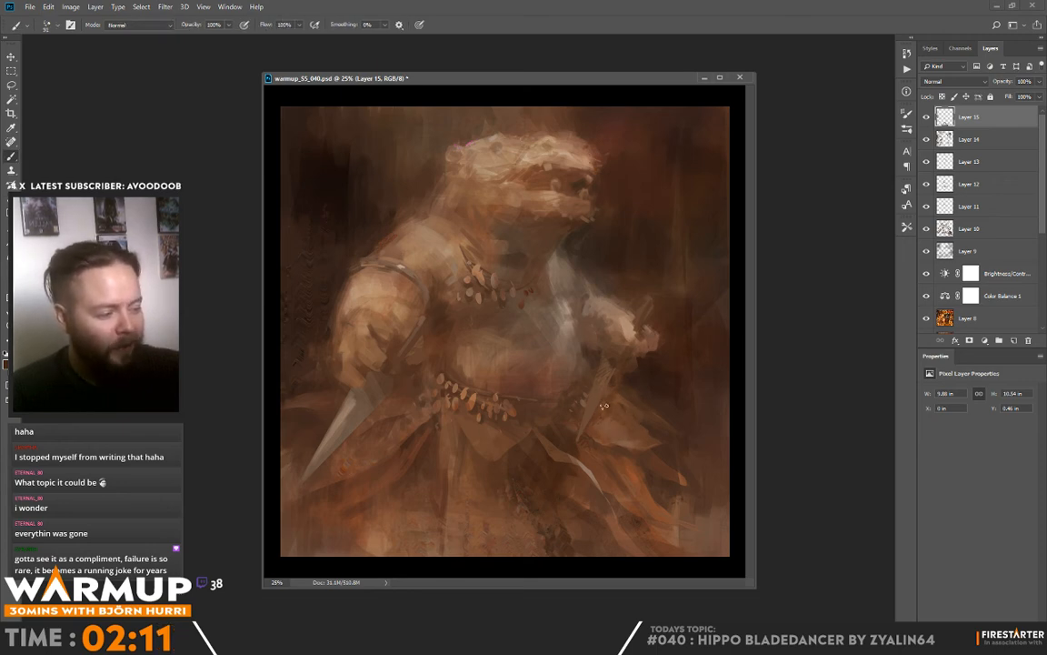
pyautogui.press('e')
pyautogui.press('b')
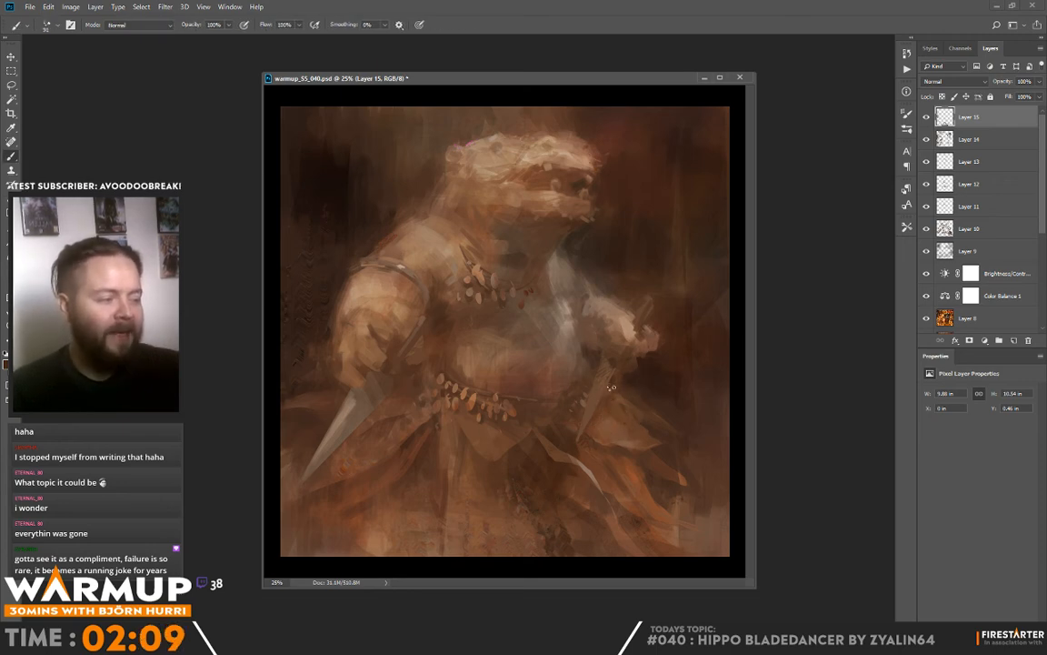
# Step: Texture the pale area between the belly and far forearm with sampled skin tones, and soften it with the eraser
pyautogui.keyDown('alt'); pyautogui.click(574, 348); pyautogui.keyUp('alt')
pyautogui.keyDown('alt'); pyautogui.click(554, 362); pyautogui.keyUp('alt')
pyautogui.moveTo(568, 320); pyautogui.dragTo(575, 362)
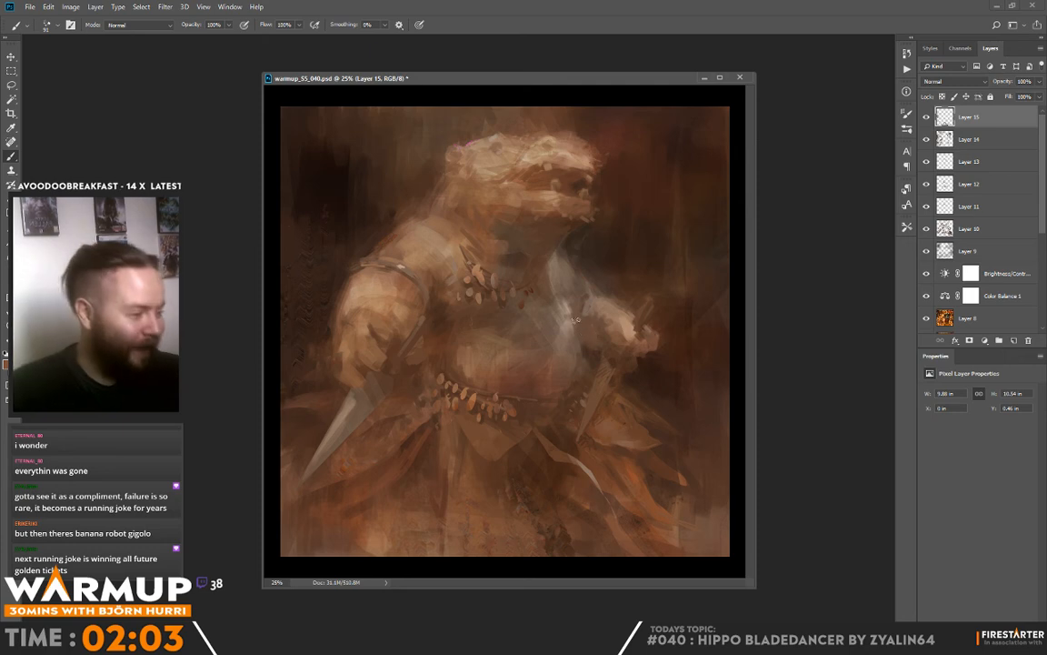
pyautogui.press('e')
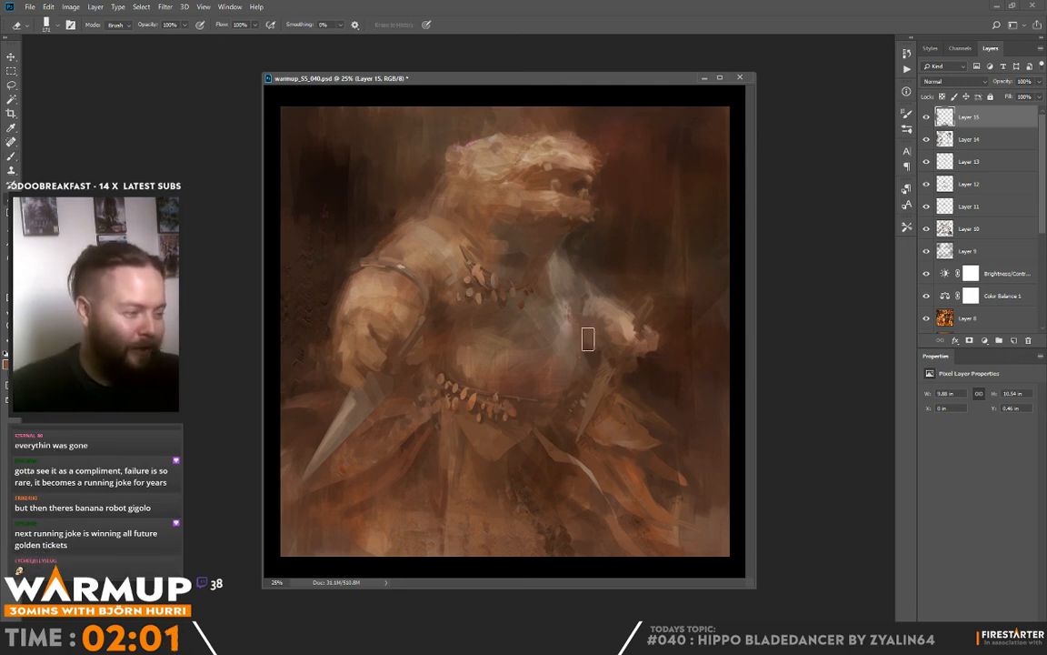
pyautogui.press('b')
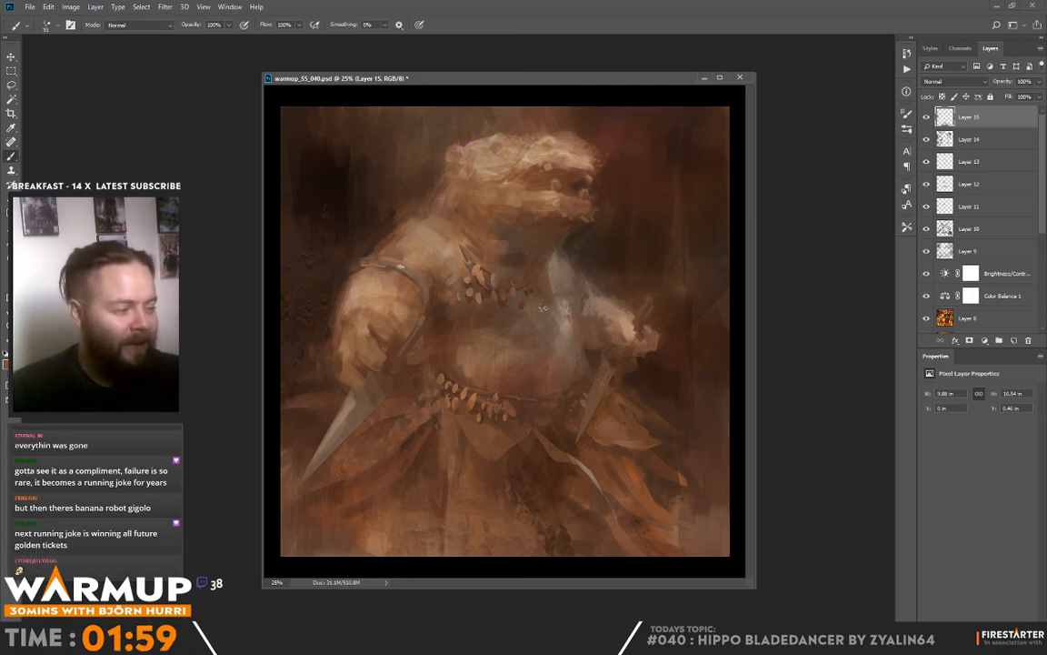
# Step: Touch up the pale chest area below the jaw with a sampled jaw tone, soften the strokes, and save the file
pyautogui.keyDown('alt'); pyautogui.click(552, 216); pyautogui.keyUp('alt')
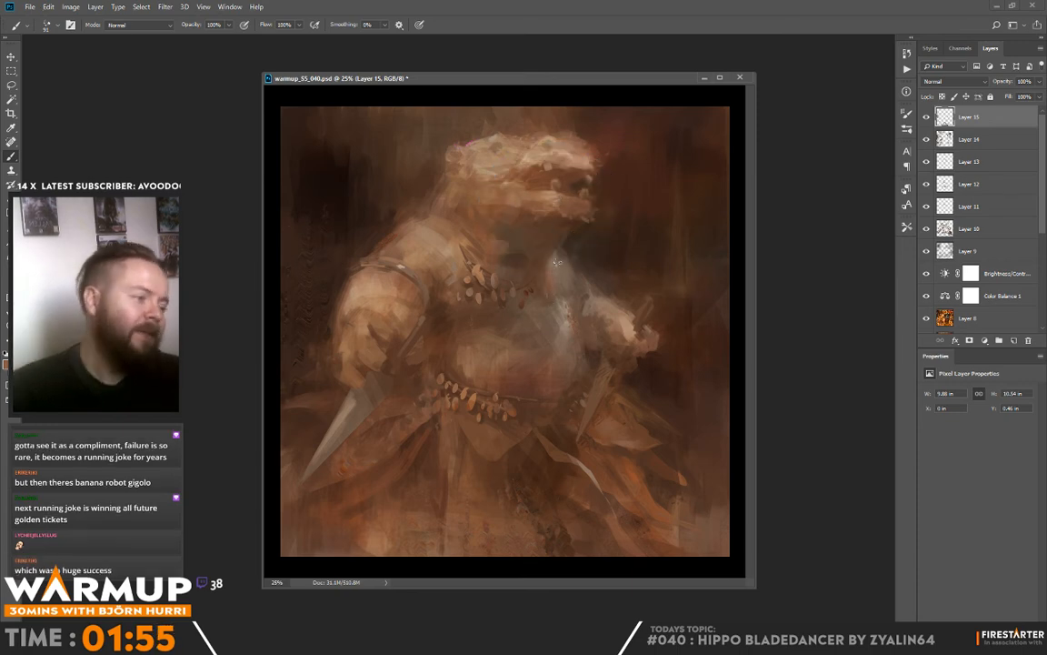
pyautogui.press('e')
pyautogui.press('b')
pyautogui.hotkey('ctrl', 's')
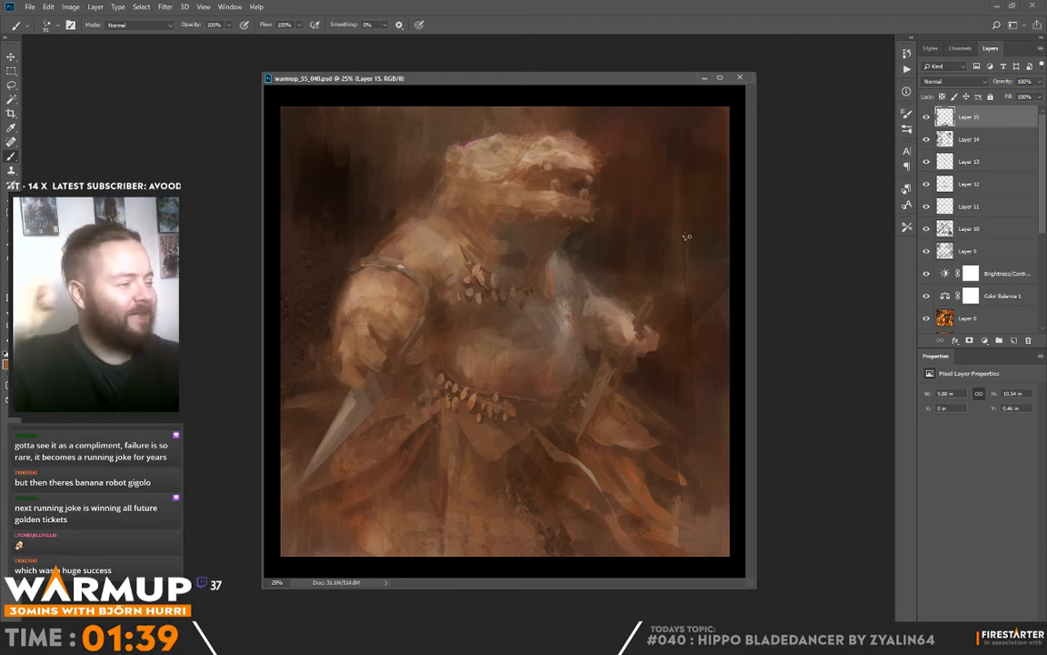
# Step: Sample a colour just below the jaw and choose the size 80 sketcher brush preset for painting
pyautogui.press('alt')
pyautogui.keyDown('alt'); pyautogui.click(562, 208); pyautogui.keyUp('alt')
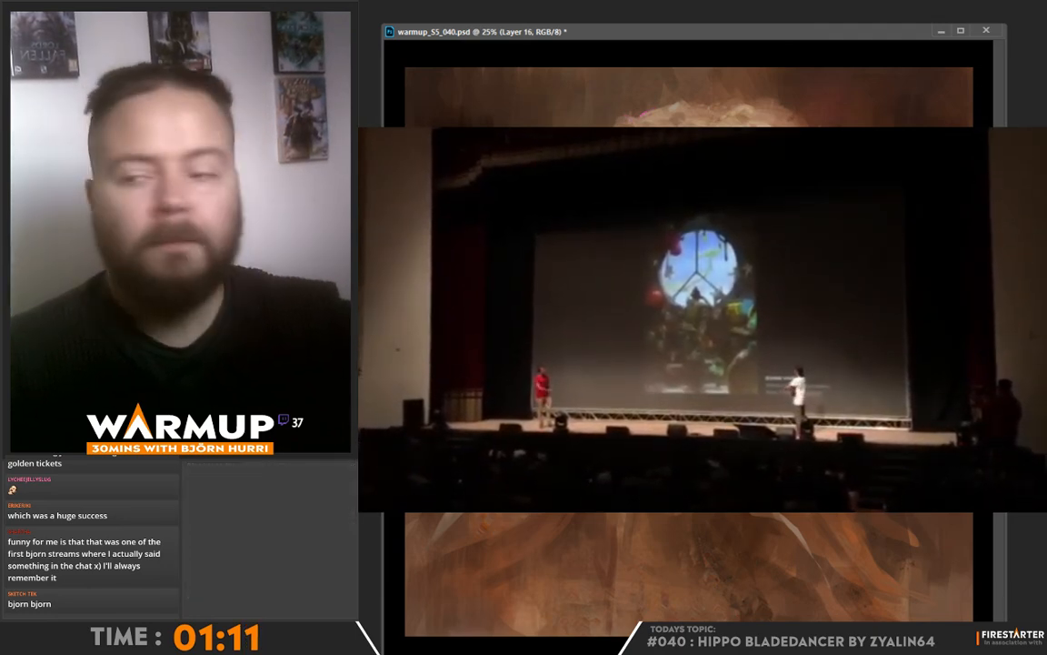
pyautogui.rightClick(700, 318)
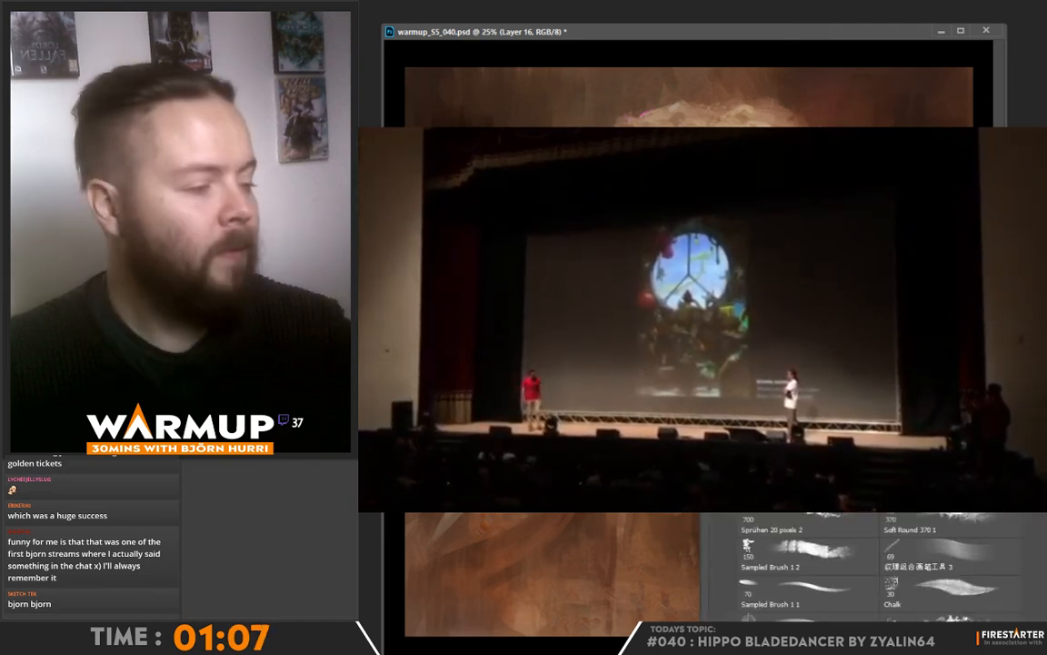
pyautogui.scroll(-3, 1015, 603)
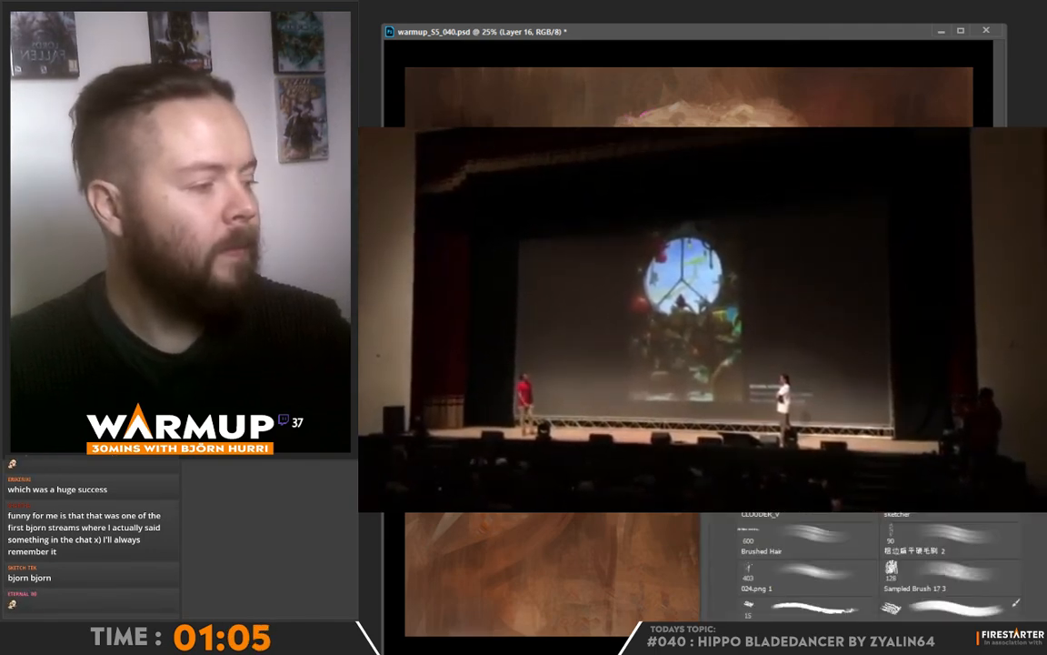
pyautogui.scroll(-5, 864, 568)
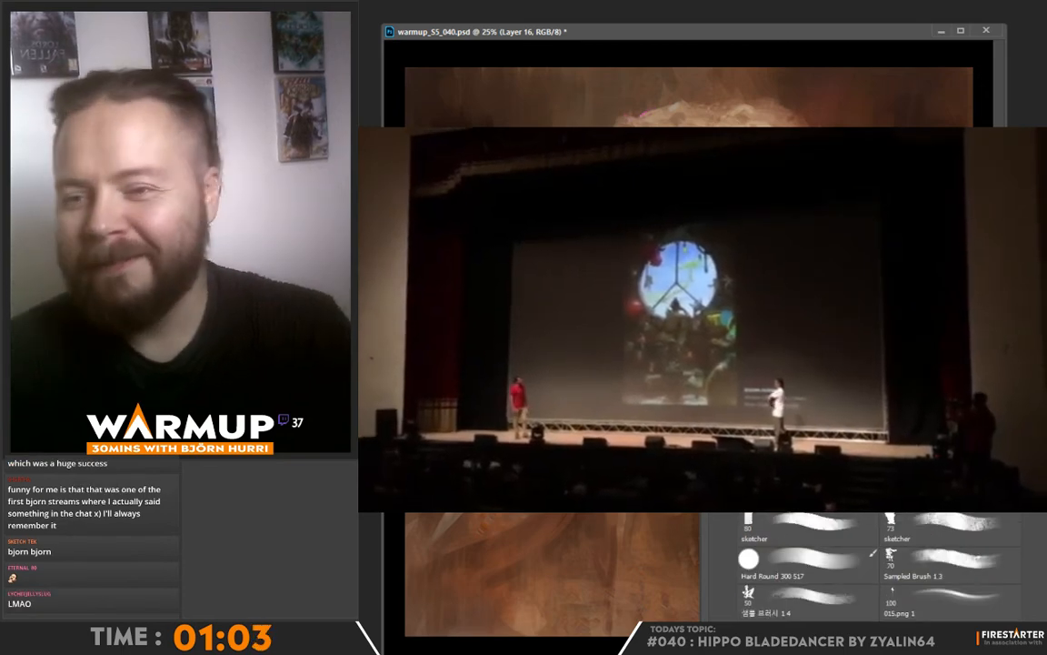
pyautogui.click(870, 544)
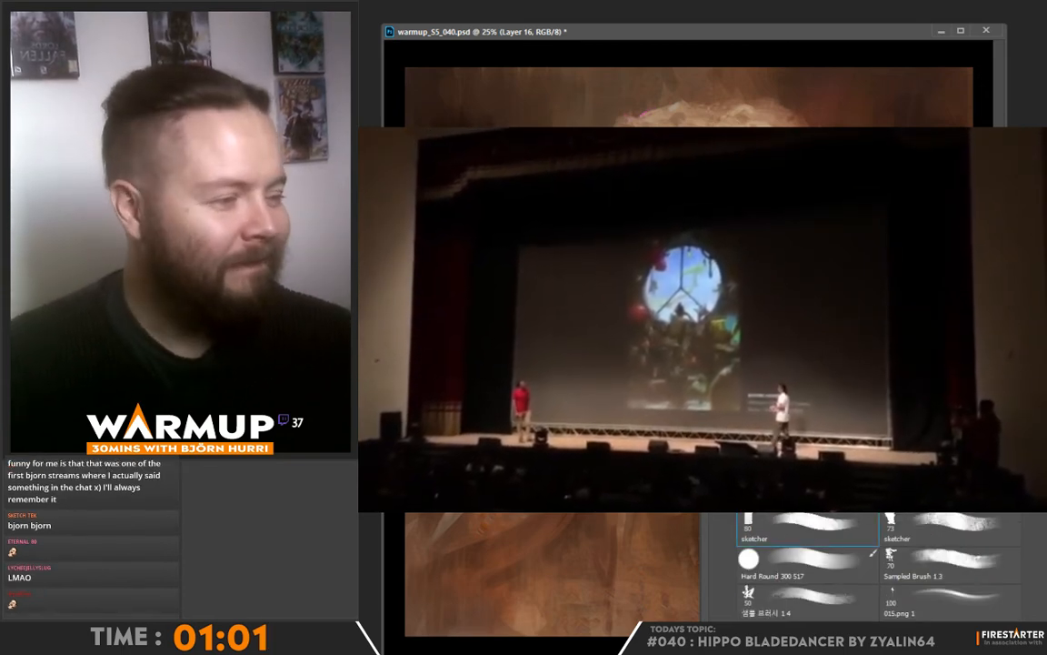
pyautogui.press('Return')
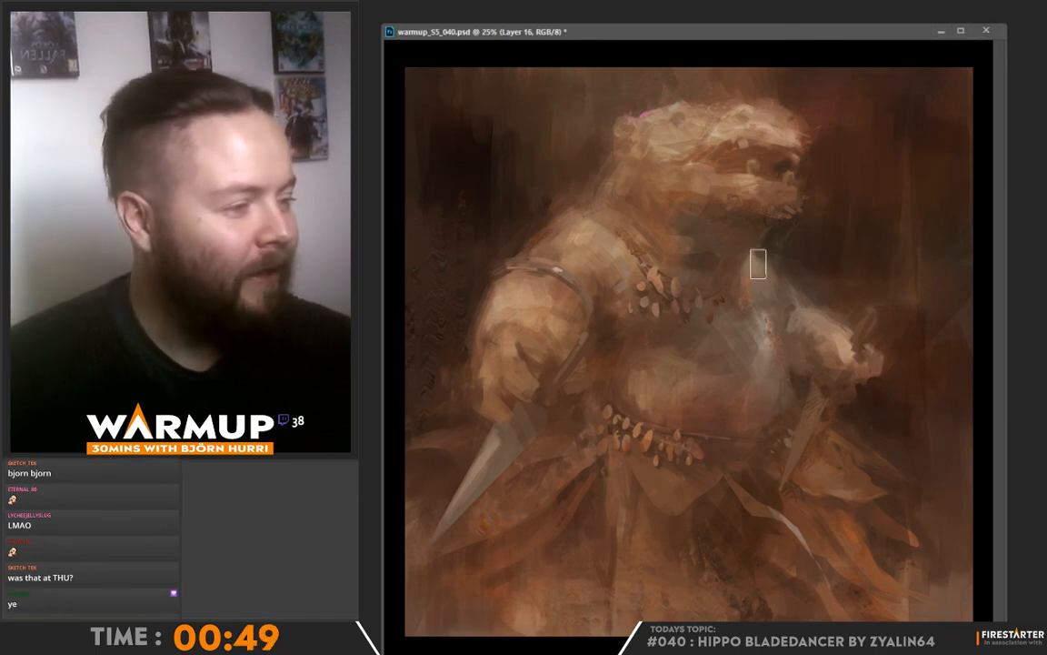
# Step: Pick the greyish brown #91796a and paint small highlights on the far shoulder and far hand with a fine brush
pyautogui.click(374, 285)
pyautogui.click(644, 290)
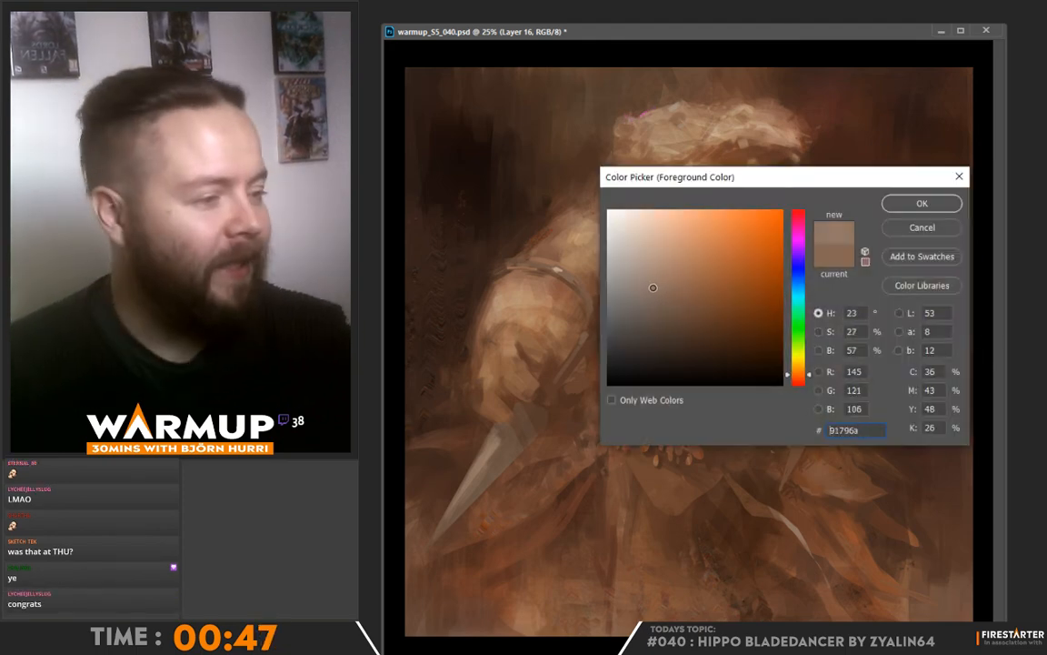
pyautogui.press('Return')
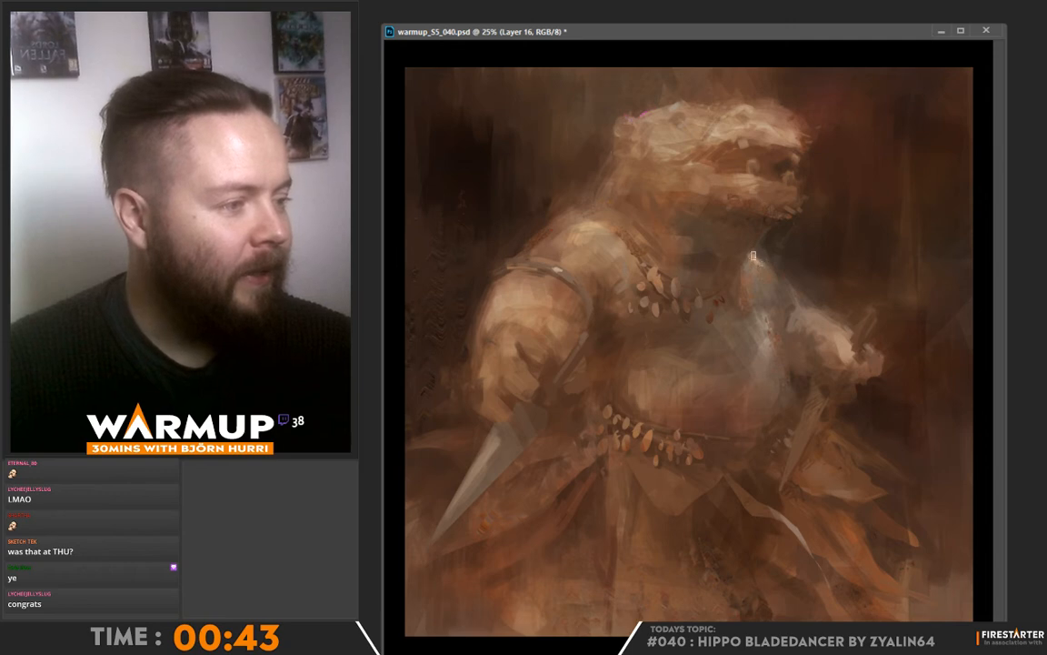
pyautogui.press(']')
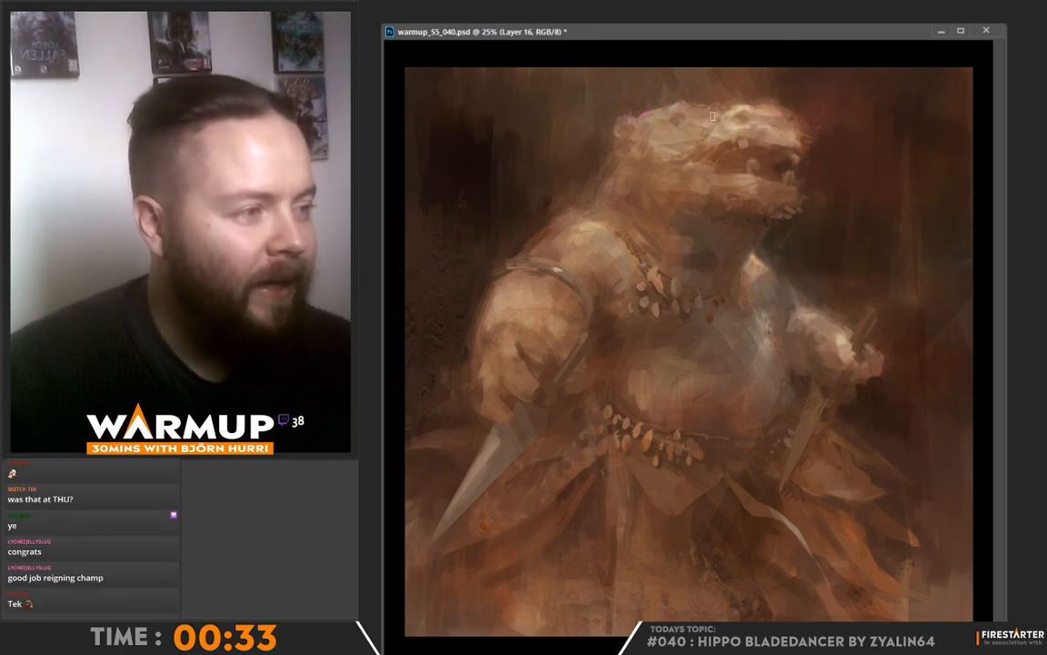
# Step: Brighten the brow and head top, armband, necklace coins and near dagger blade with small highlight strokes, adjusting the brush size
pyautogui.press(']')
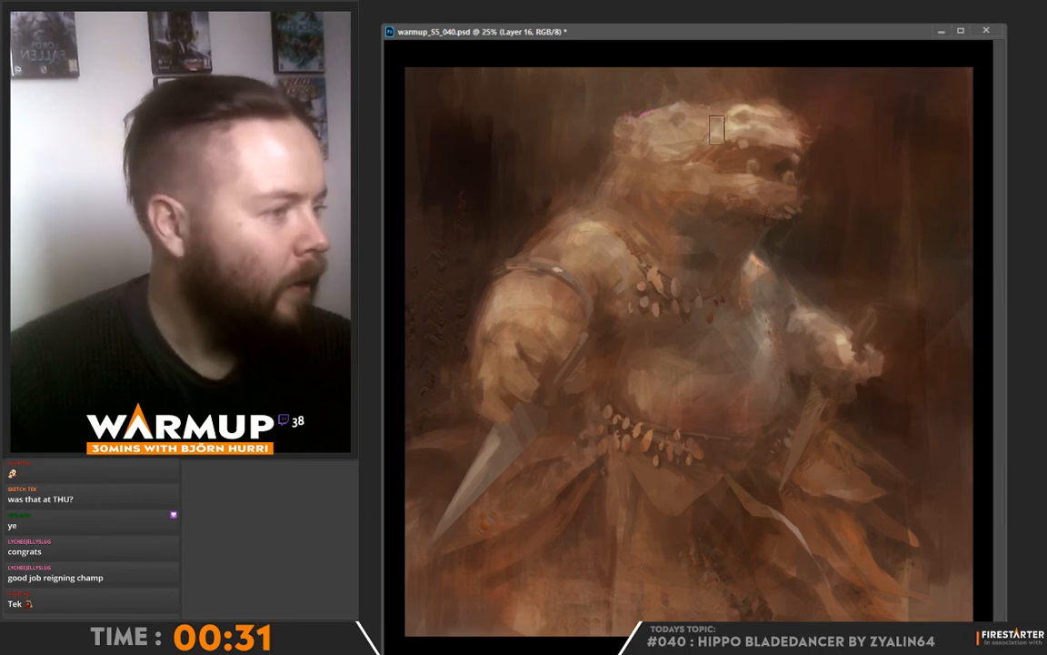
pyautogui.press('[')
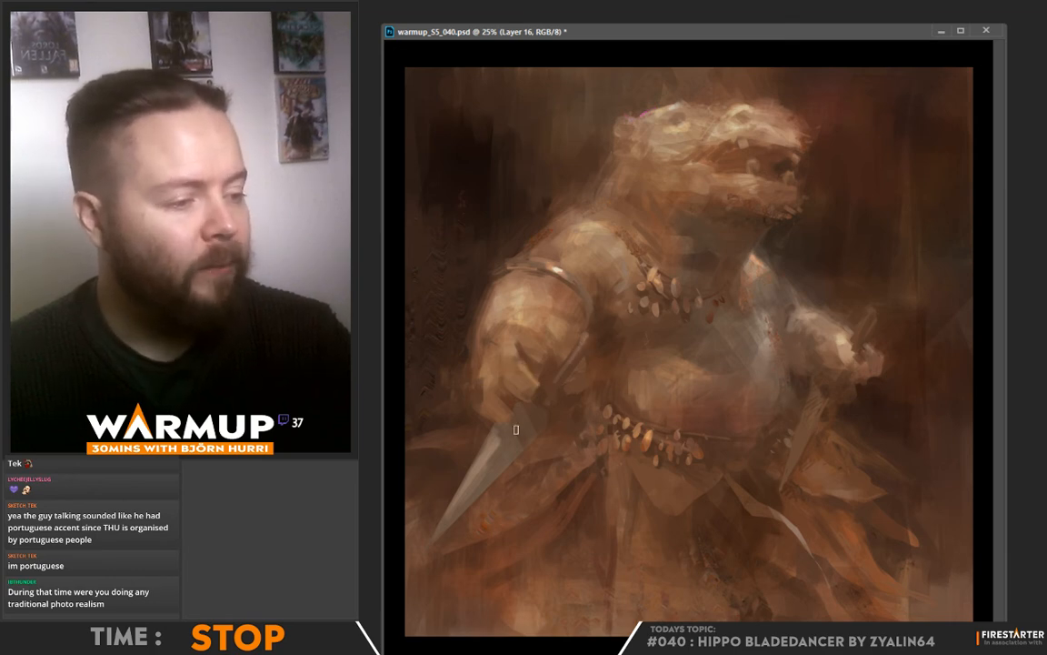
pyautogui.moveTo(494, 437); pyautogui.dragTo(477, 466)
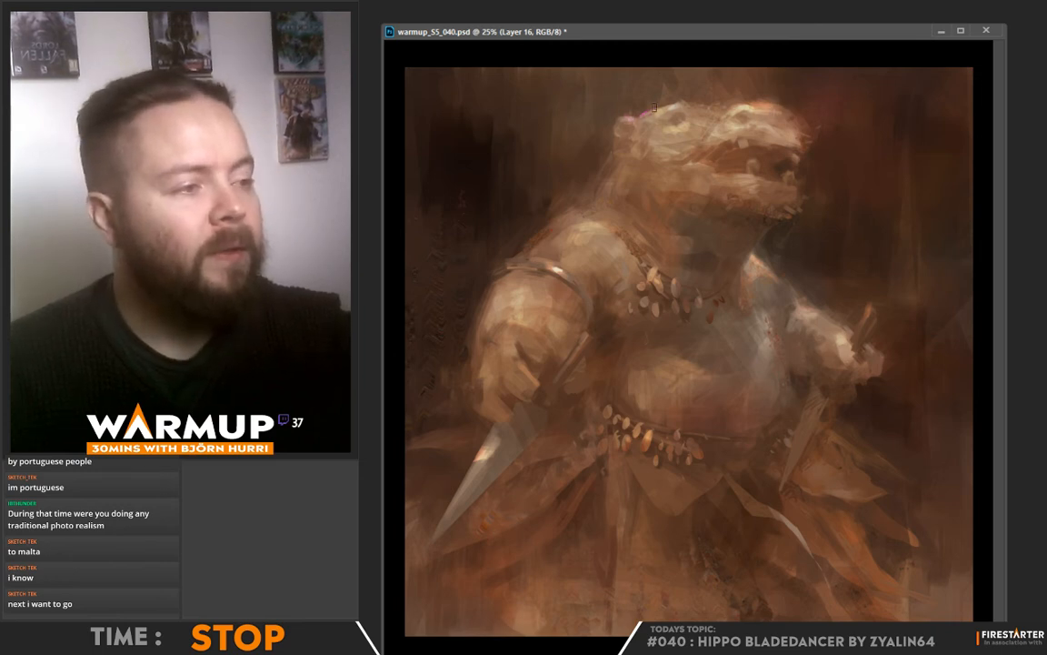
pyautogui.rightClick(671, 66)
pyautogui.click(840, 151)
pyautogui.moveTo(673, 85); pyautogui.dragTo(694, 82)
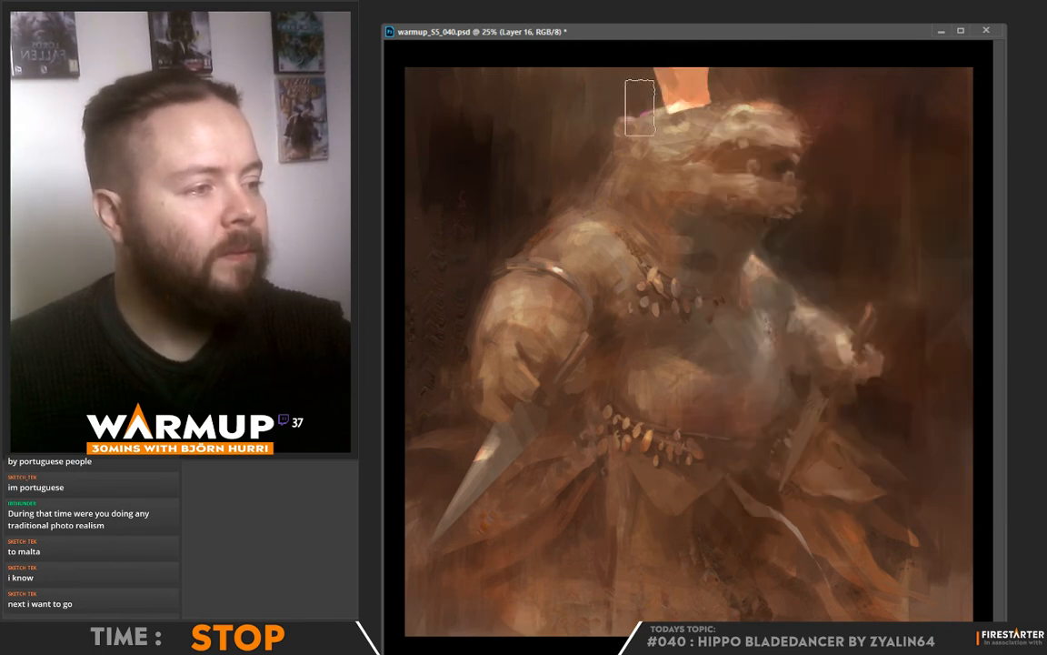
pyautogui.hotkey('ctrl', 'alt', 'z')
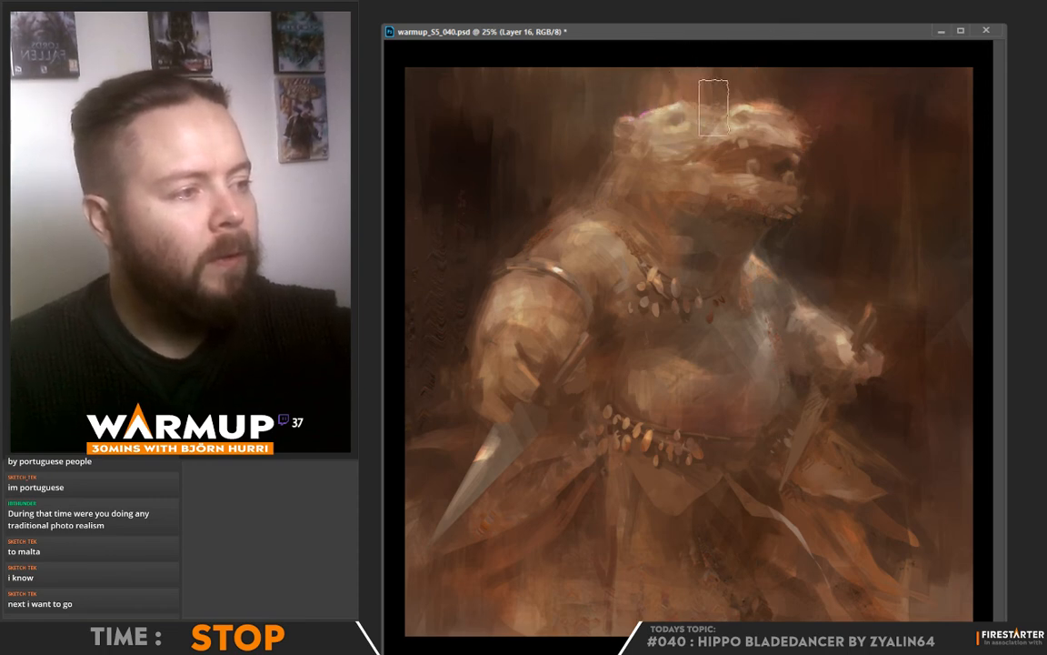
# Step: Brush a faint warm haze into the background above the head with varying brush sizes, and save the file
pyautogui.press('[')
pyautogui.press('[')
pyautogui.press('[')
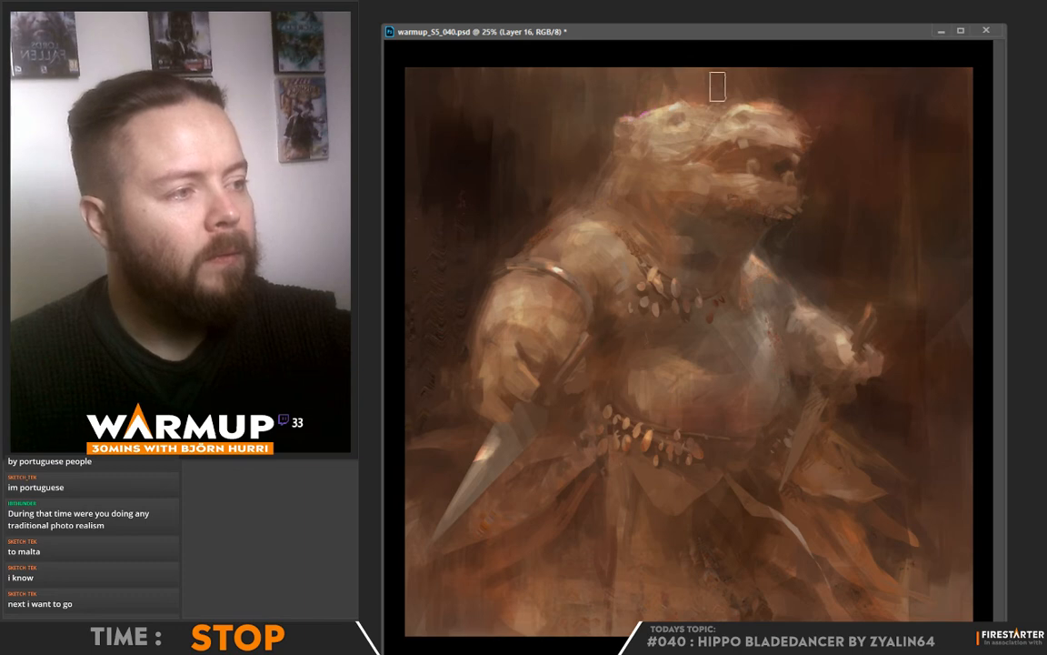
pyautogui.press(']')
pyautogui.press(']')
pyautogui.press(']')
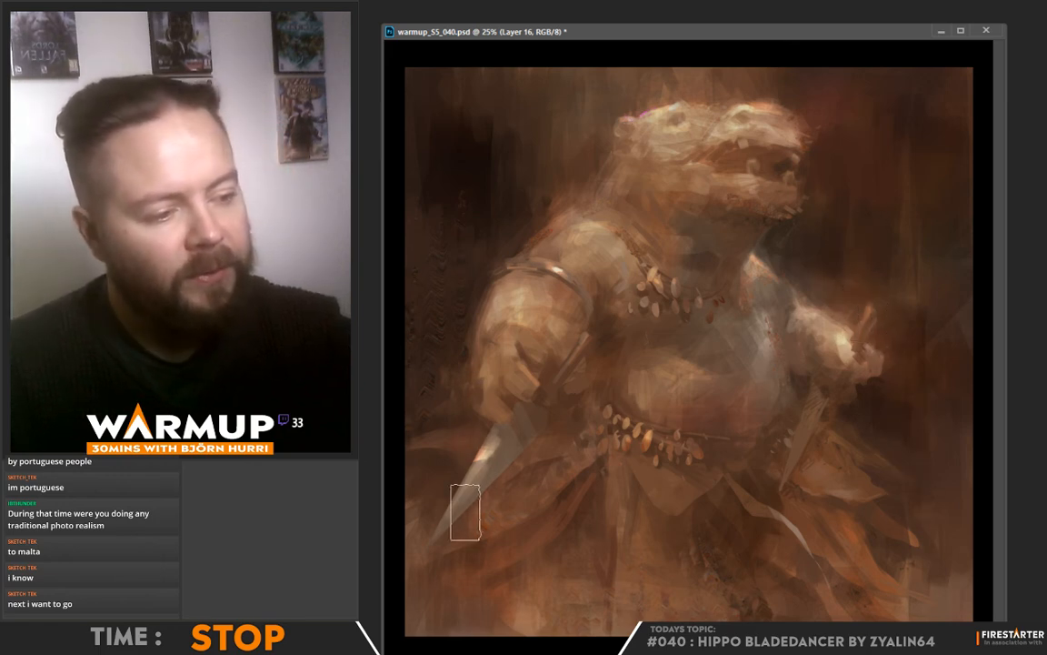
pyautogui.hotkey('ctrl', 's')
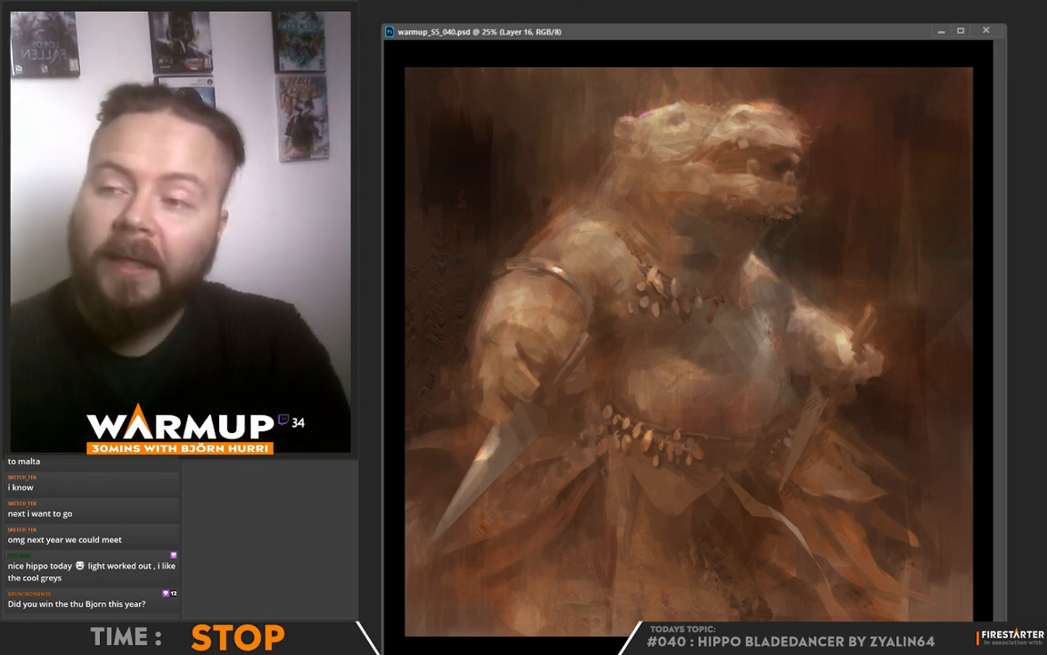
# Step: Strengthen the whole painting's contrast with a Brightness/Contrast adjustment layer, and save the file
pyautogui.moveTo(852, 37); pyautogui.dragTo(850, 39)
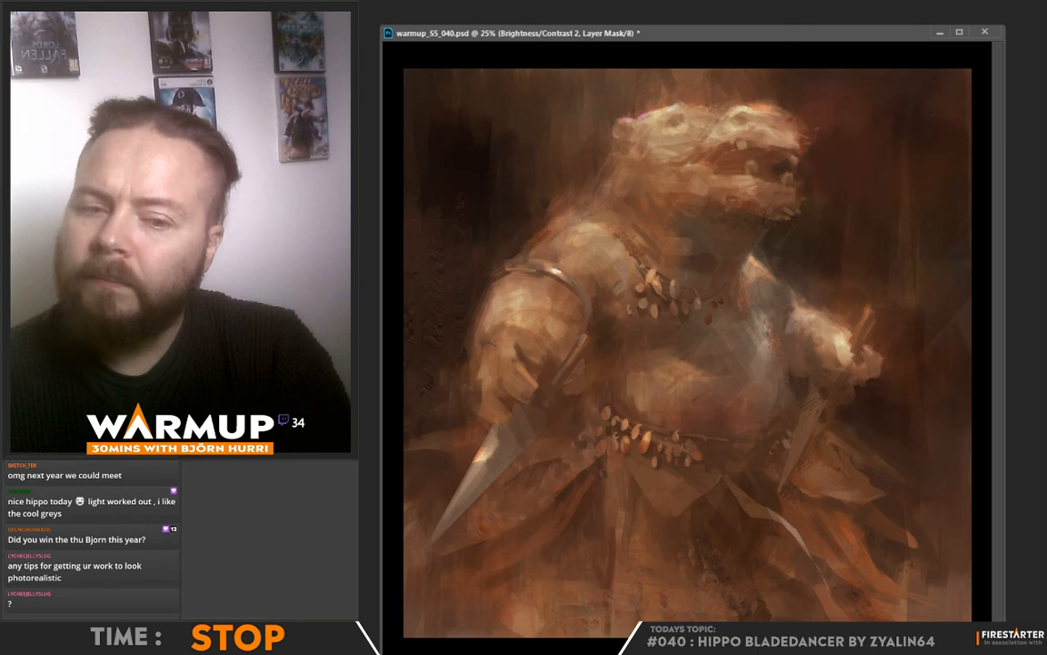
pyautogui.hotkey('ctrl', 's')
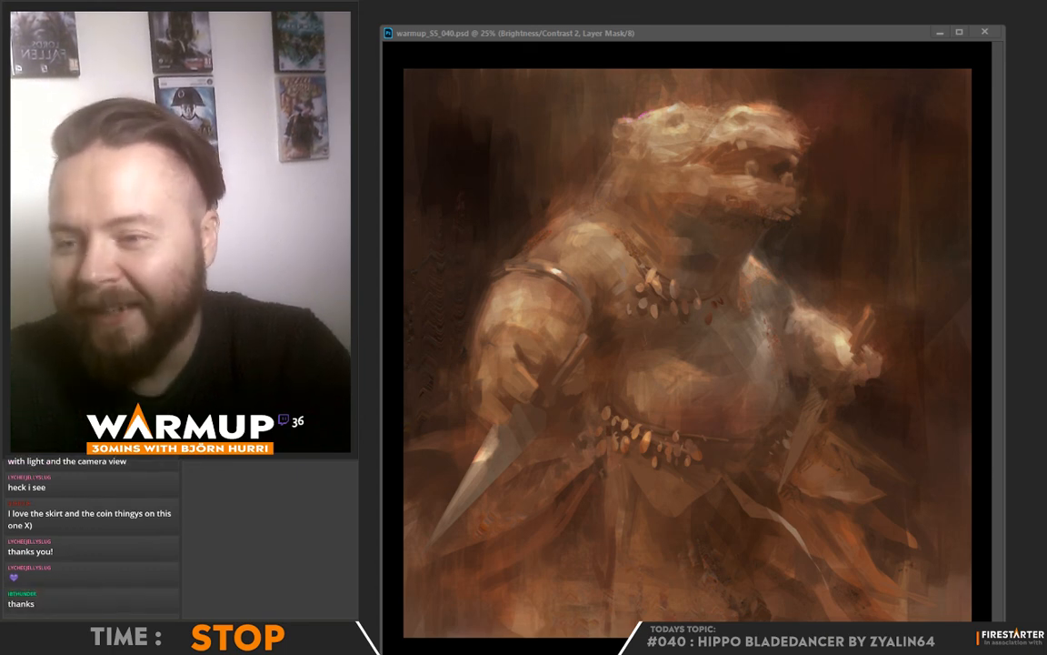
# Step: Switch to Twitch, look through the live channels in the Art category, and open the #chillstream #teamCnP illustration stream
pyautogui.moveTo(360, 27); pyautogui.dragTo(472, 27)
pyautogui.doubleClick(471, 28)
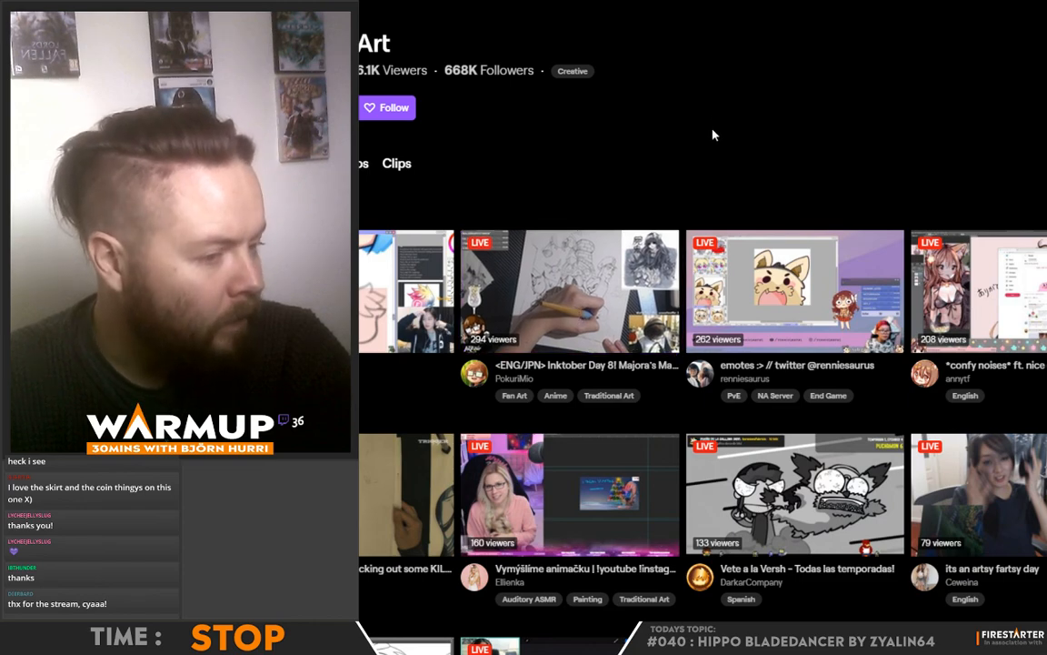
pyautogui.scroll(-1, 714, 134)
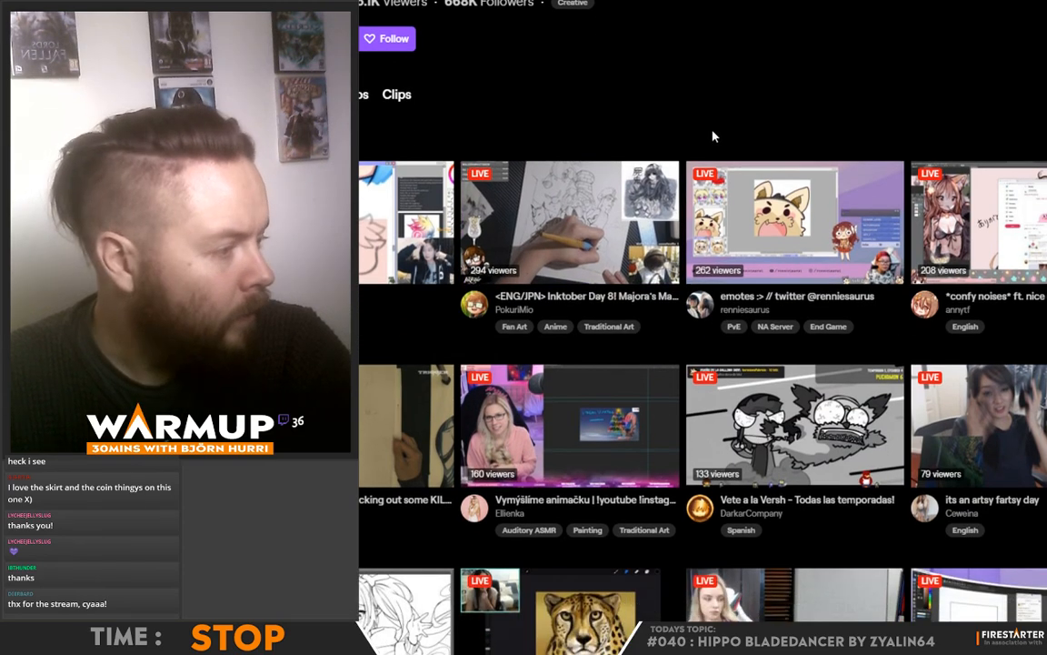
pyautogui.scroll(-3, 714, 137)
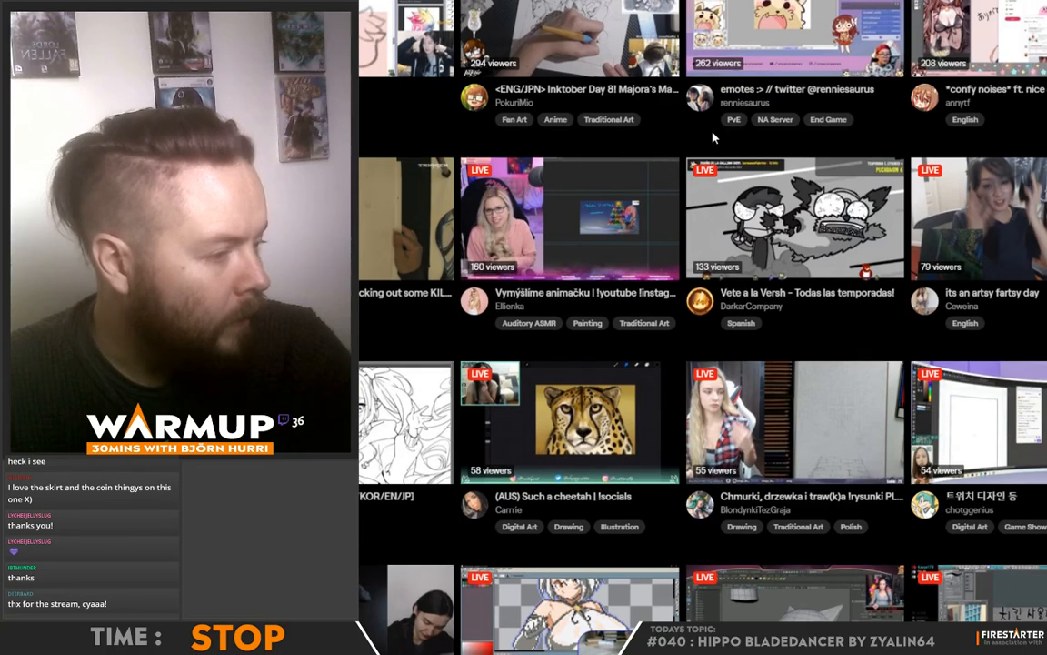
pyautogui.scroll(-1, 713, 138)
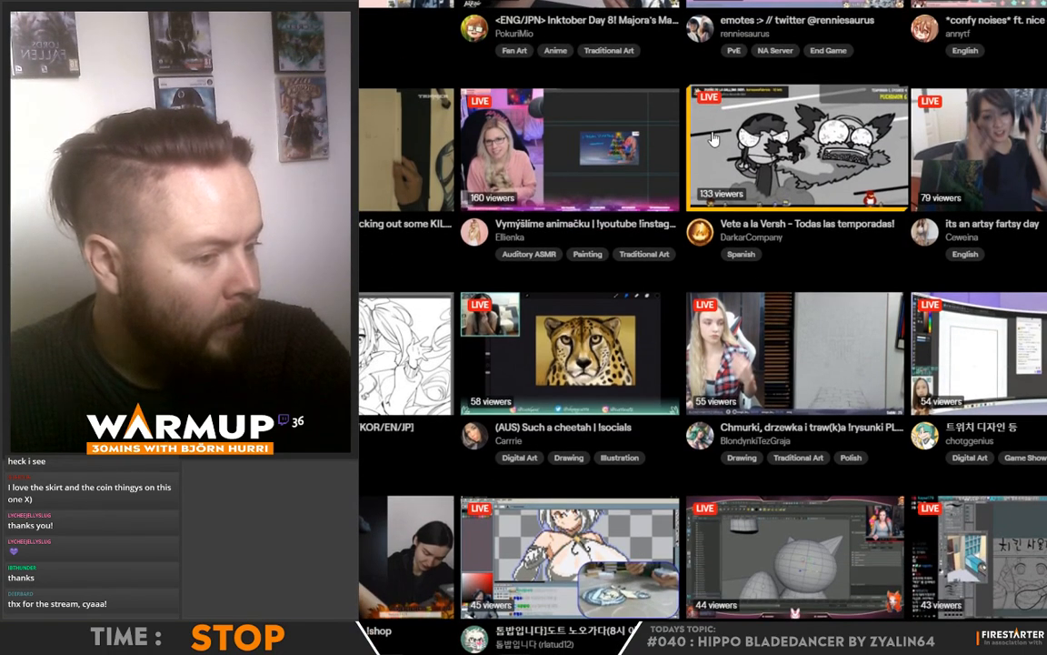
pyautogui.scroll(-1, 593, 168)
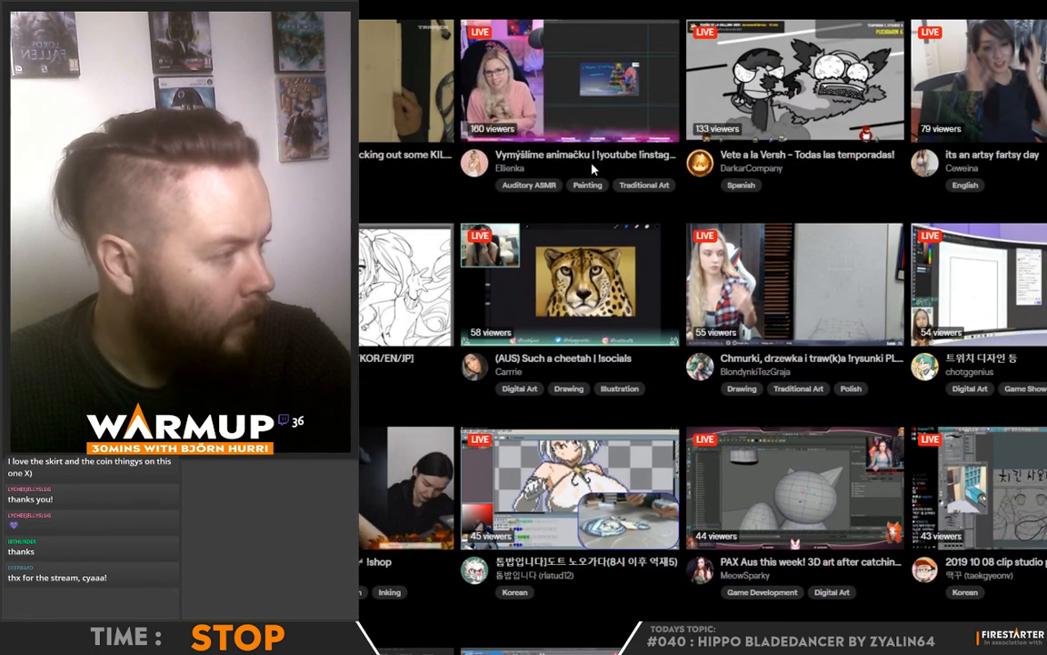
pyautogui.scroll(-1, 593, 168)
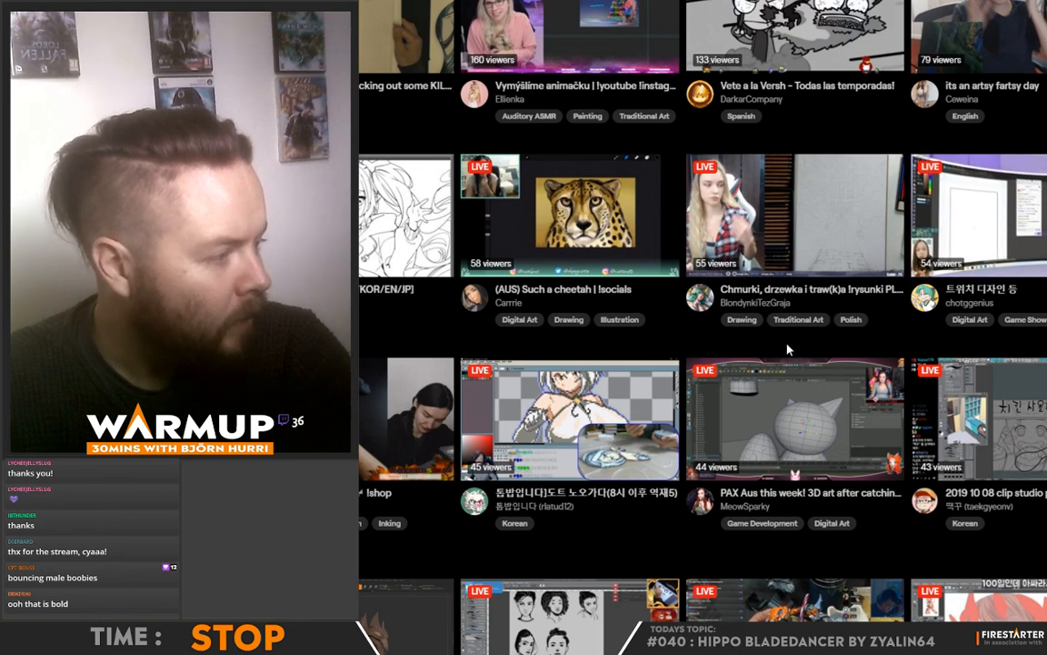
pyautogui.scroll(-3, 779, 333)
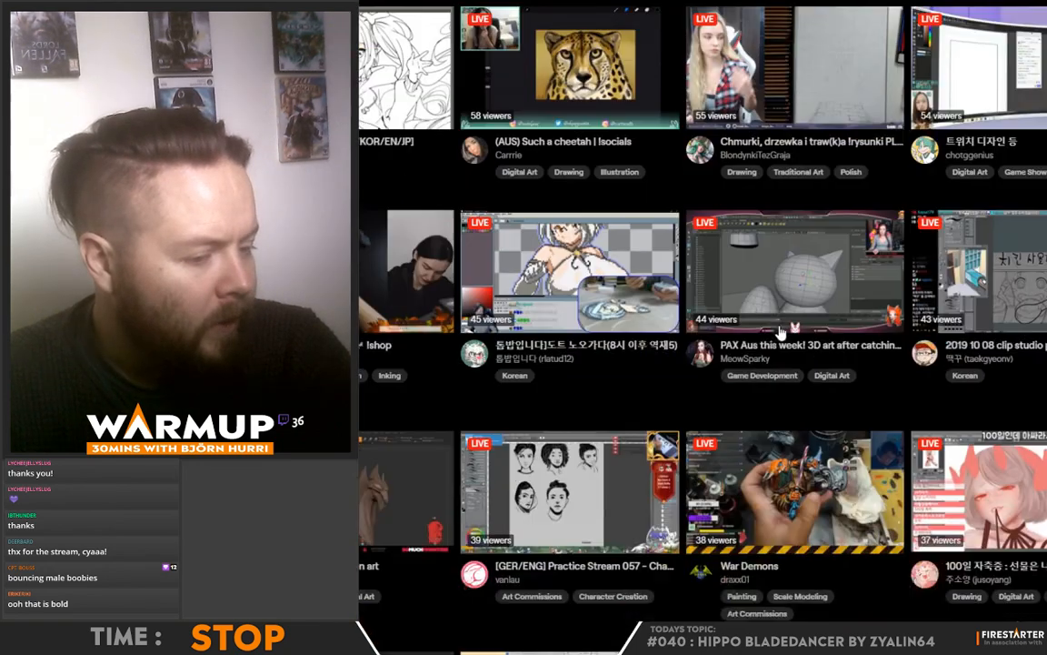
pyautogui.scroll(-1, 661, 285)
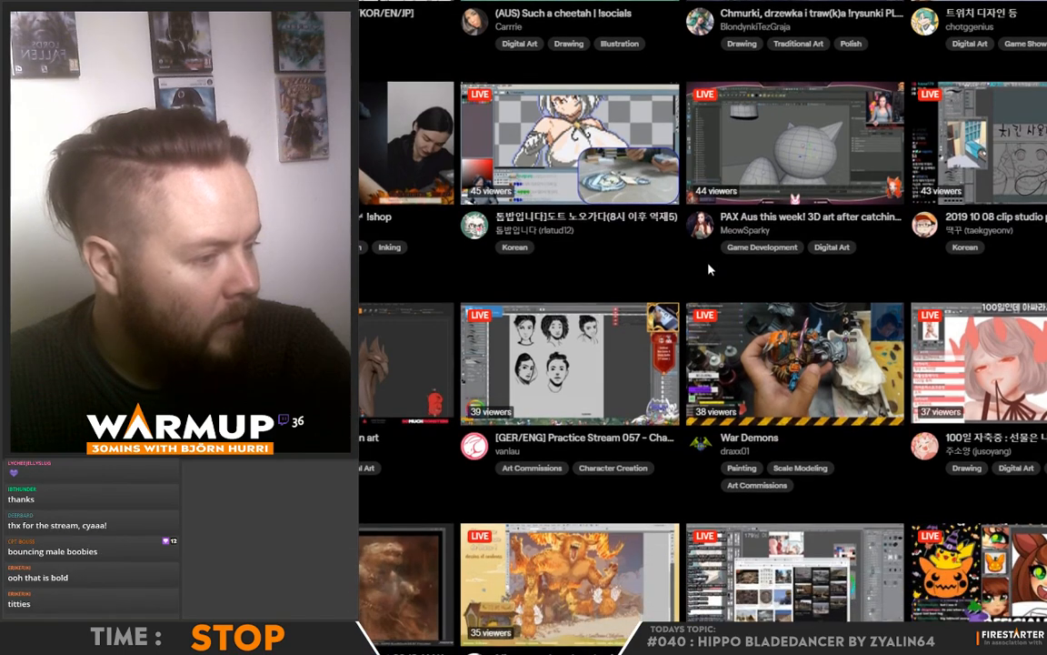
pyautogui.scroll(-1, 611, 253)
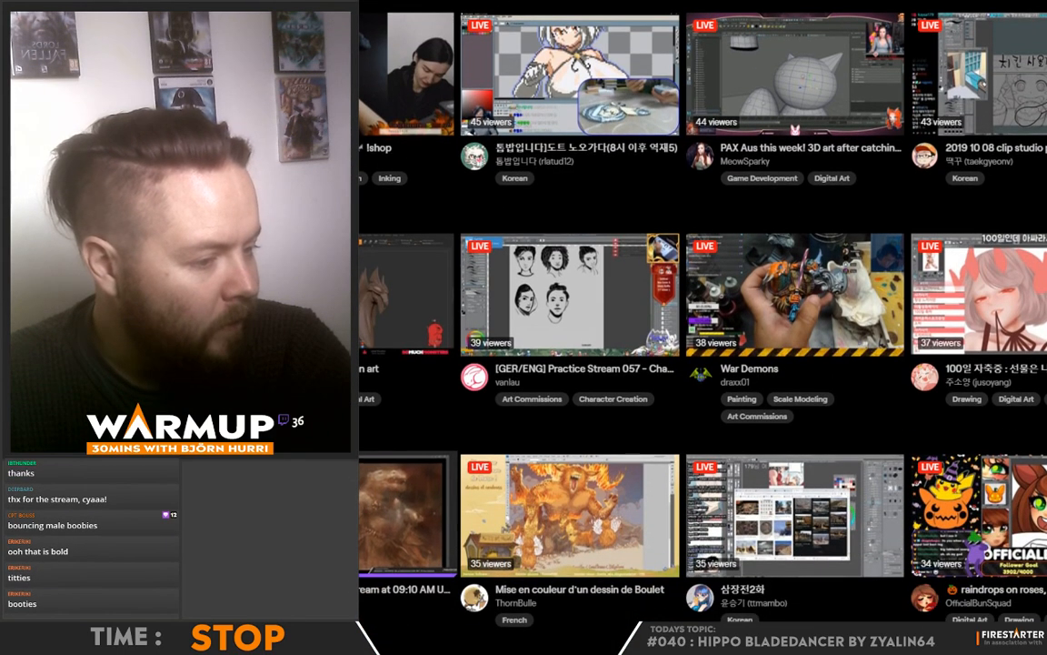
pyautogui.scroll(-3, 381, 510)
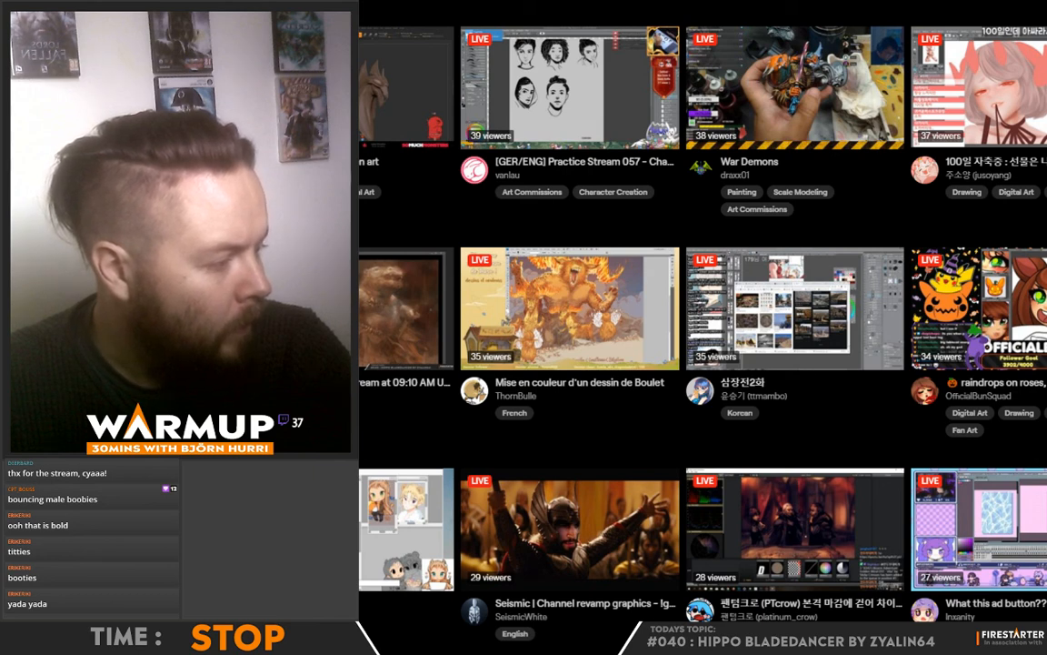
pyautogui.click(382, 255)
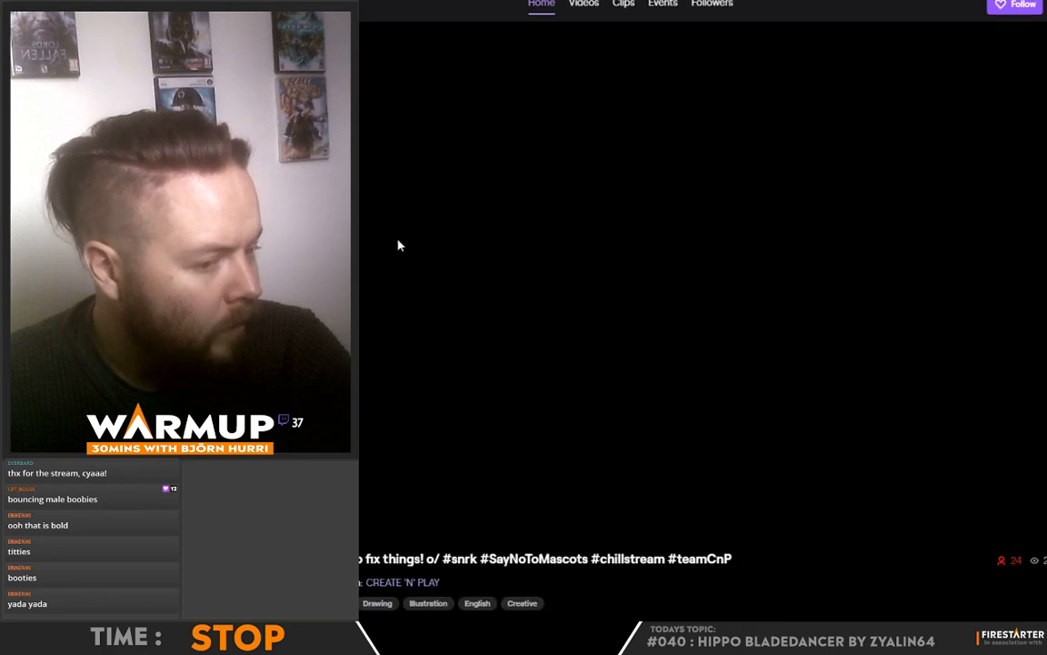